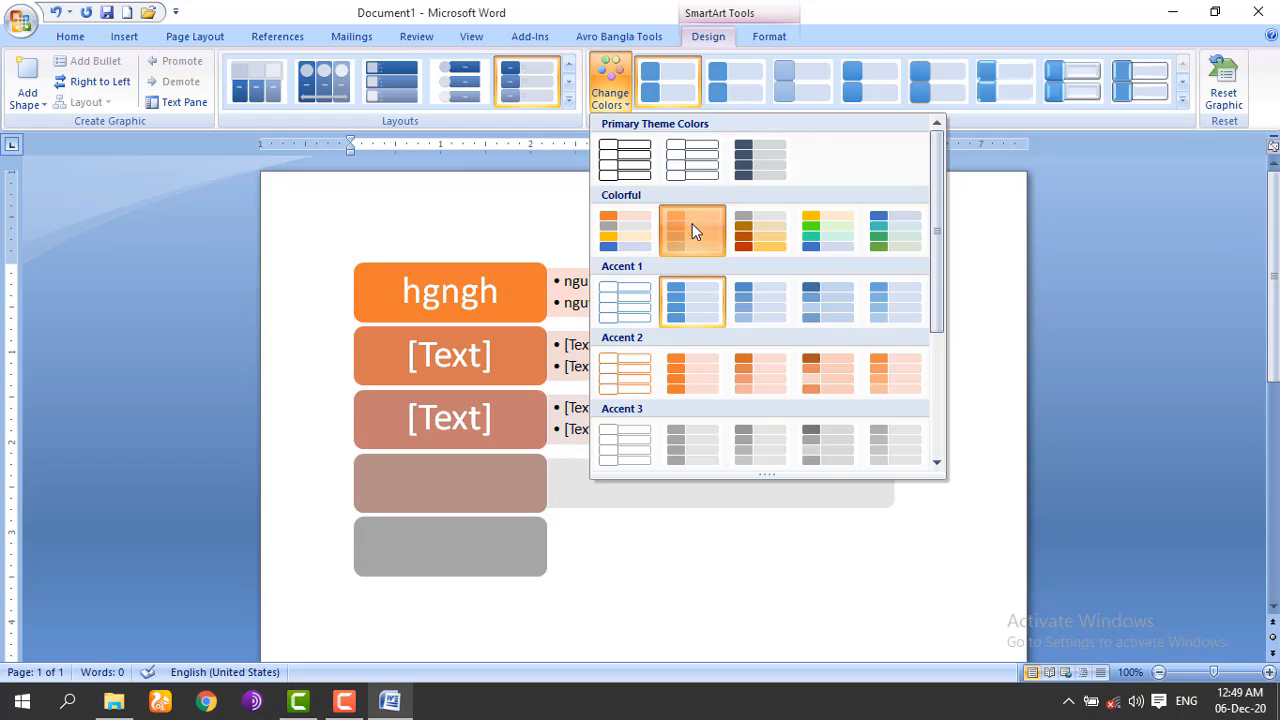
Step: Recolor the SmartArt with the second Colorful variation, look through the SmartArt styles, and reset the graphic to its defaults
left_click(692, 223)
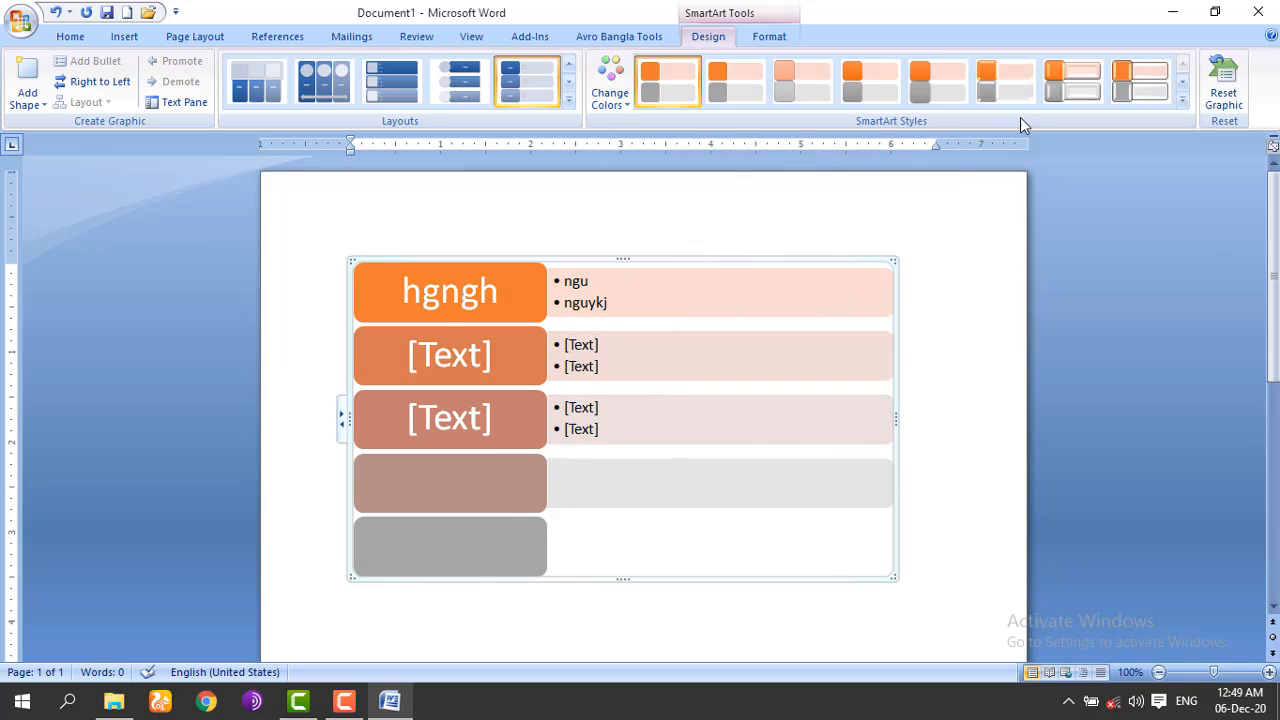
left_click(1183, 102)
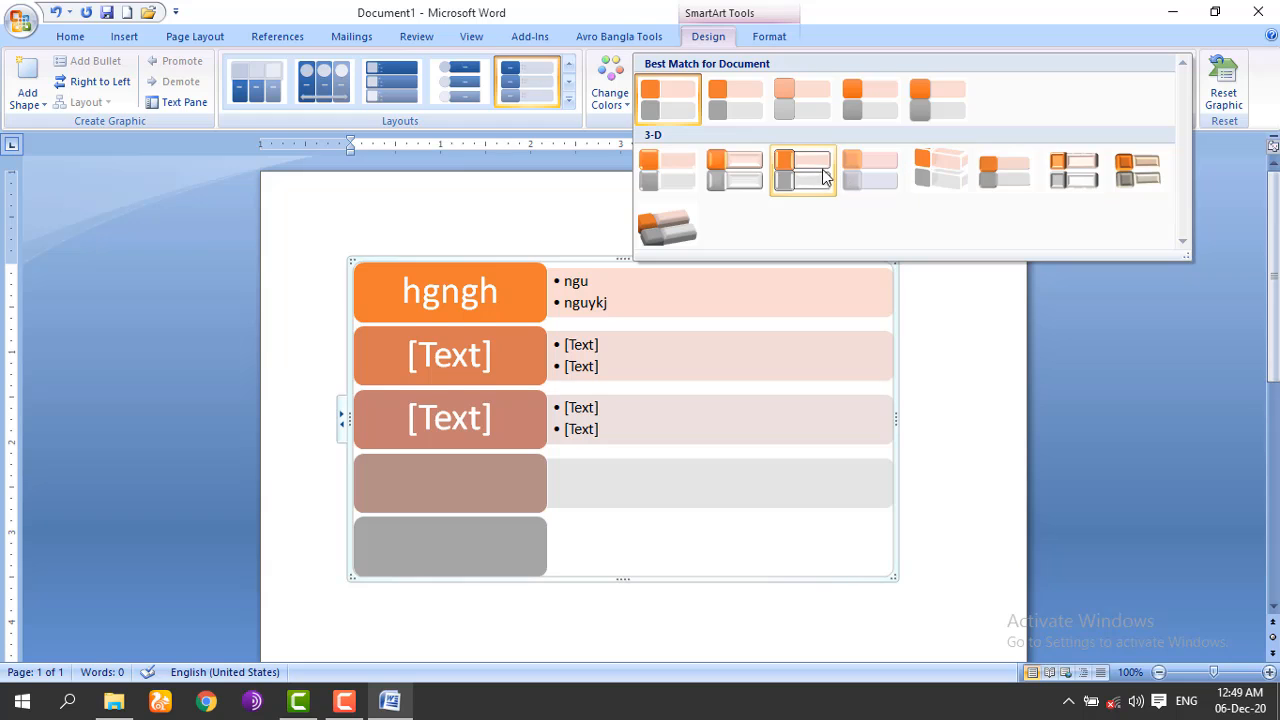
left_click(694, 400)
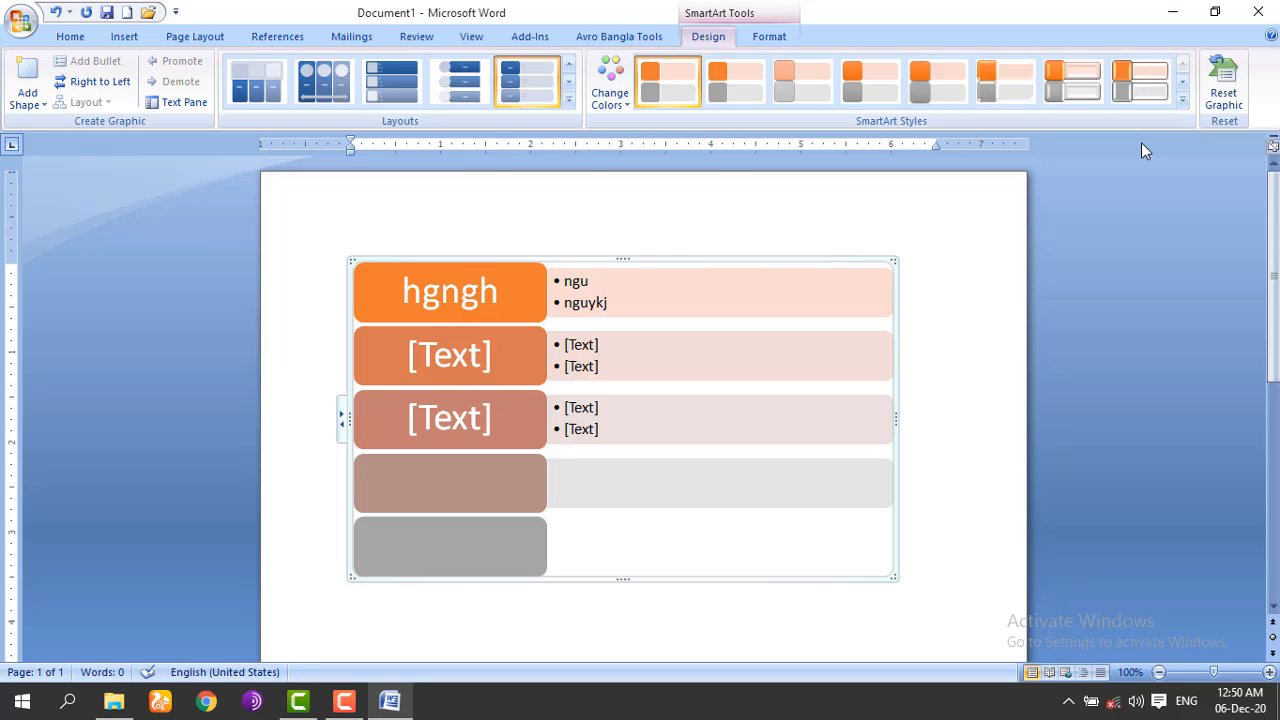
left_click(1226, 92)
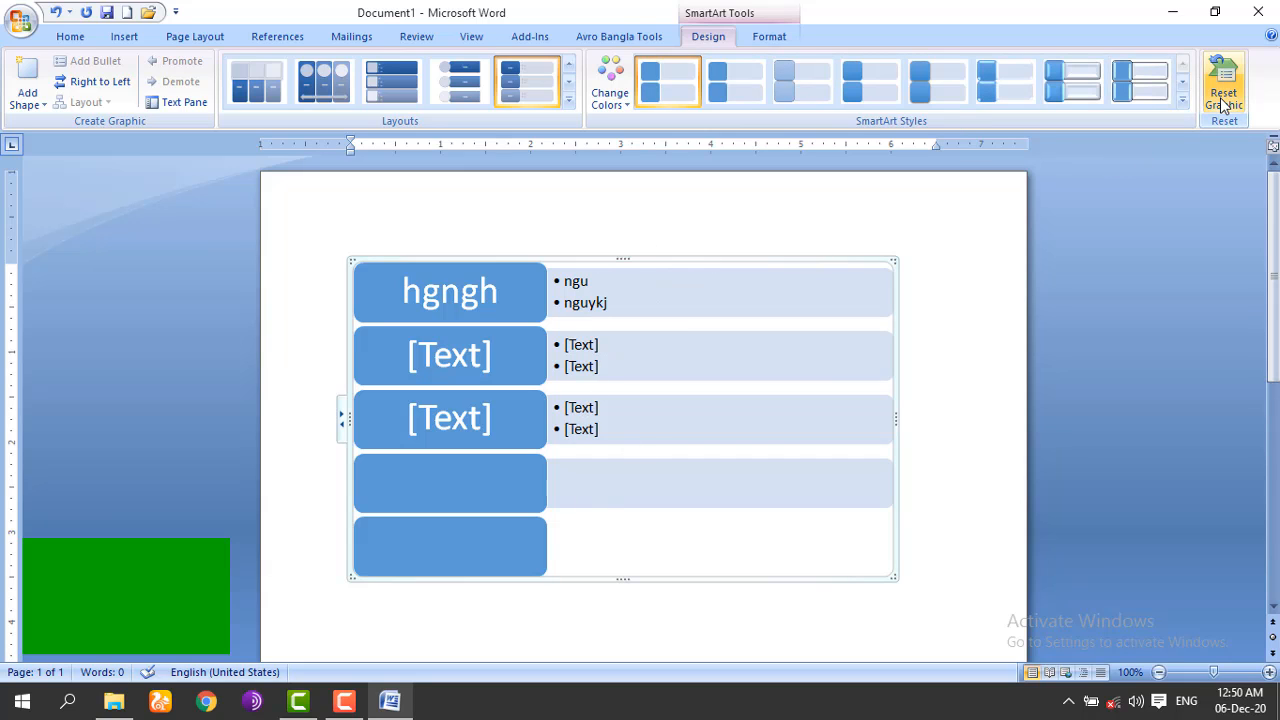
Step: Preview the Vertical Picture List layout on the SmartArt graphic
left_click(654, 423)
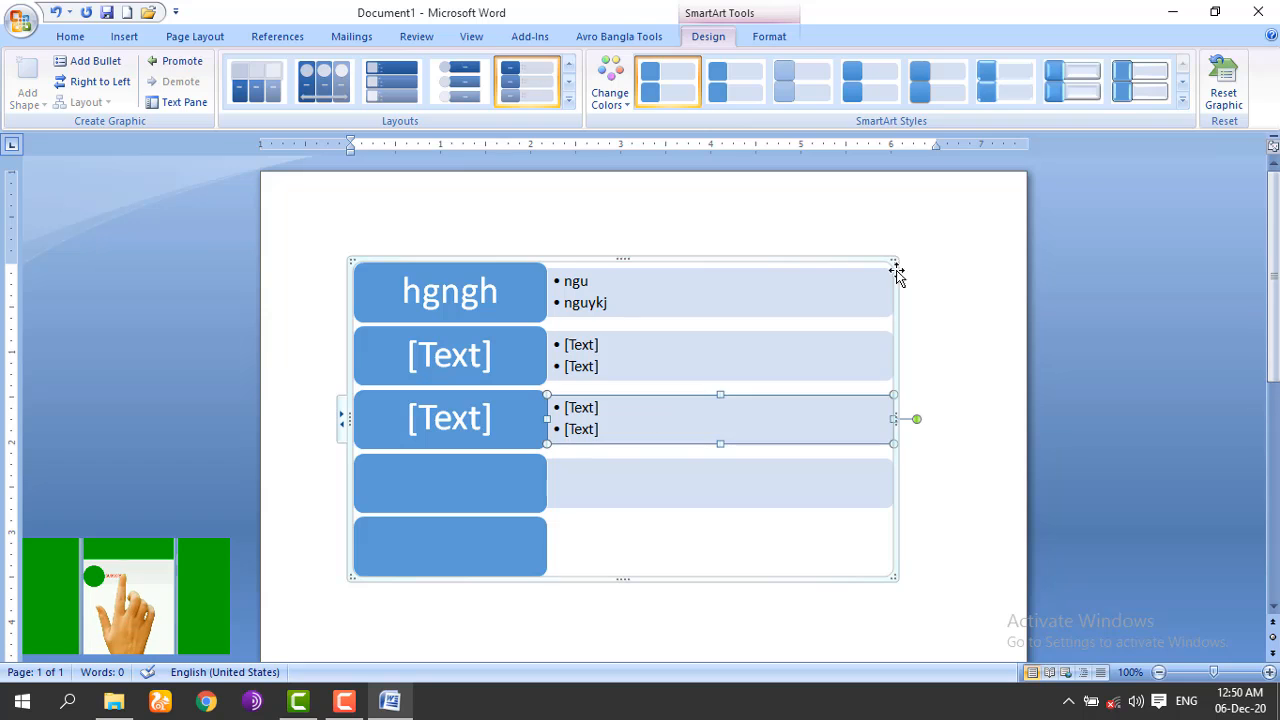
left_click(565, 345)
left_click(495, 338)
left_click(492, 325)
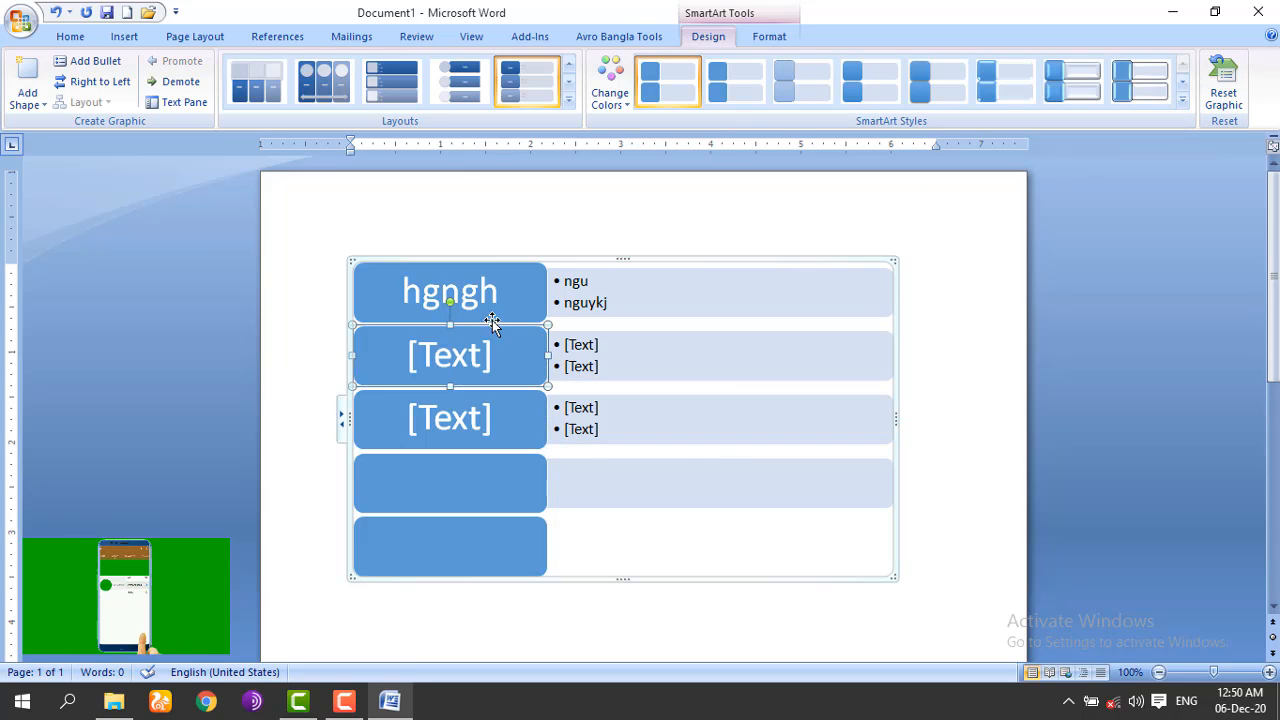
left_click(381, 92)
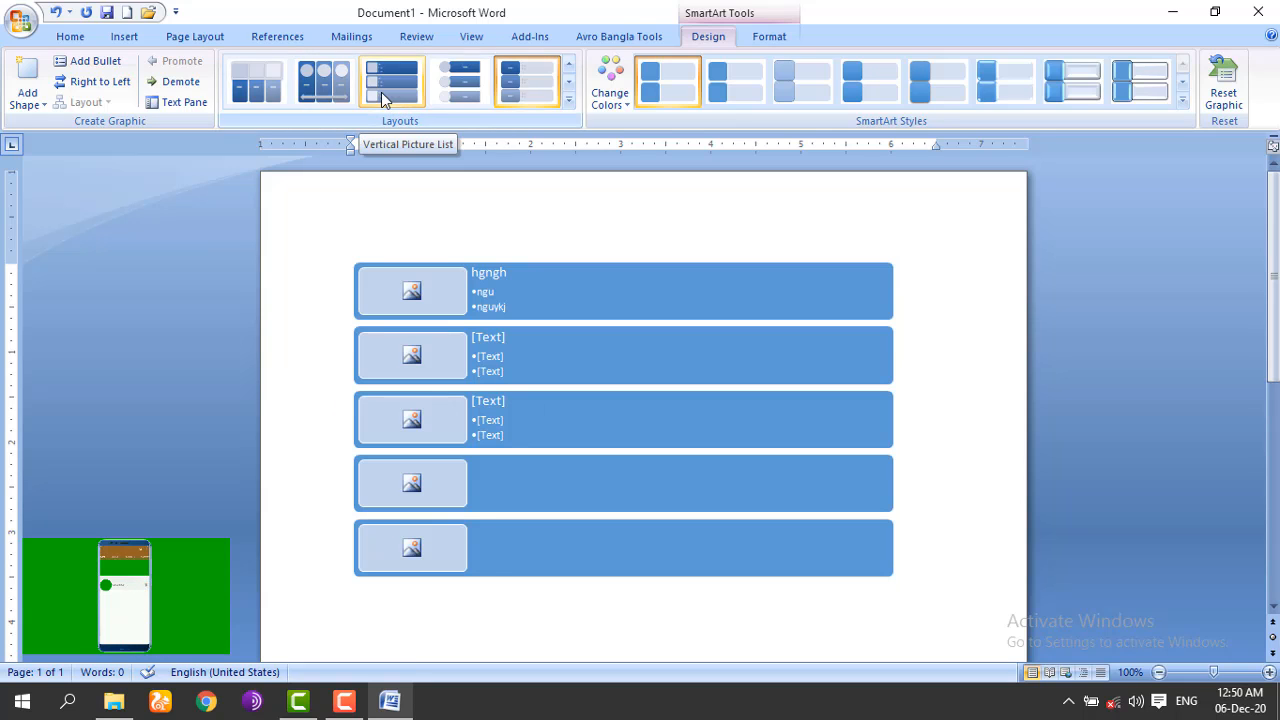
Step: Recolor the SmartArt with the first Colorful variation and reset the graphic to its defaults
left_click(614, 92)
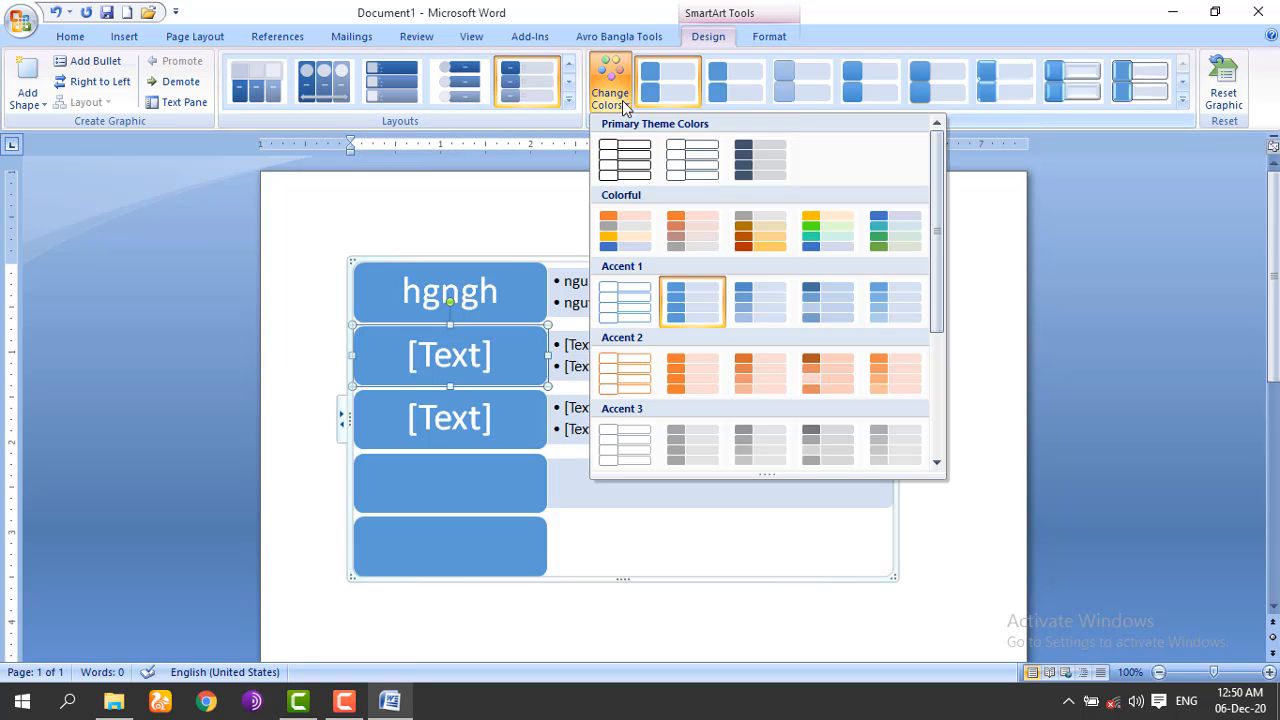
left_click(623, 226)
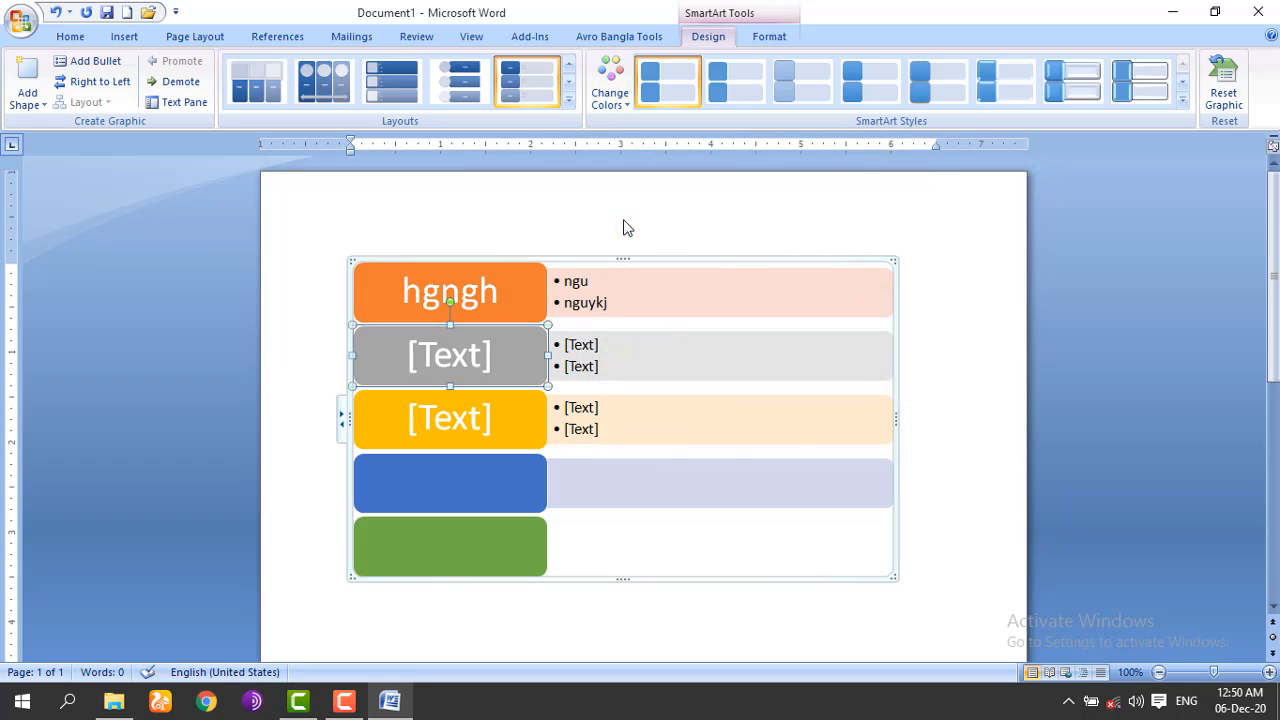
left_click(1224, 88)
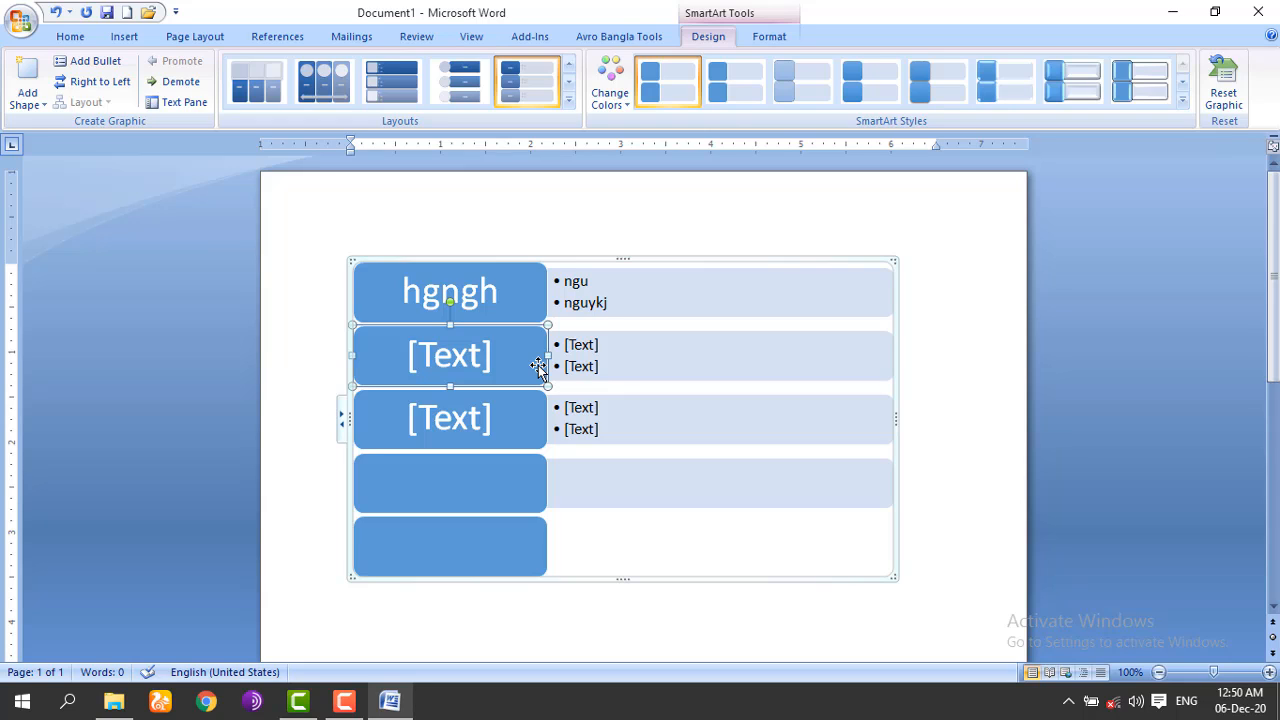
Step: Change the shape of the first row's bullet box to a Frame
left_click(766, 38)
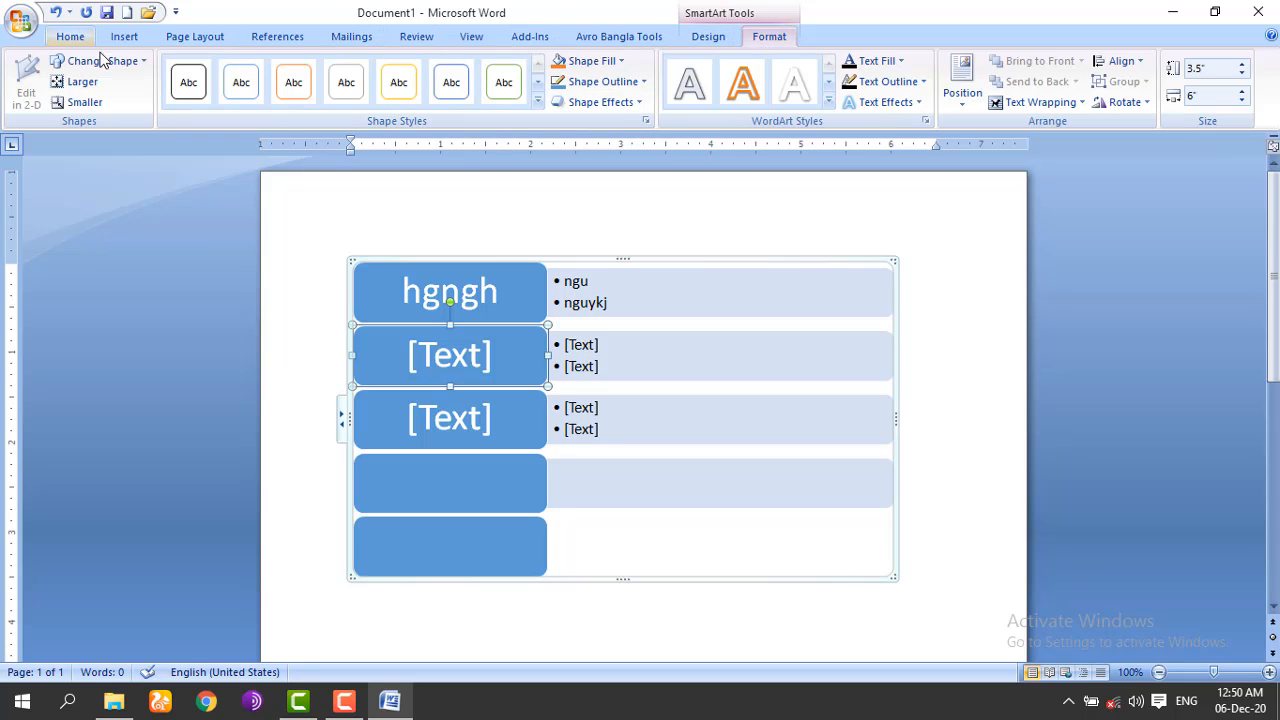
left_click(574, 279)
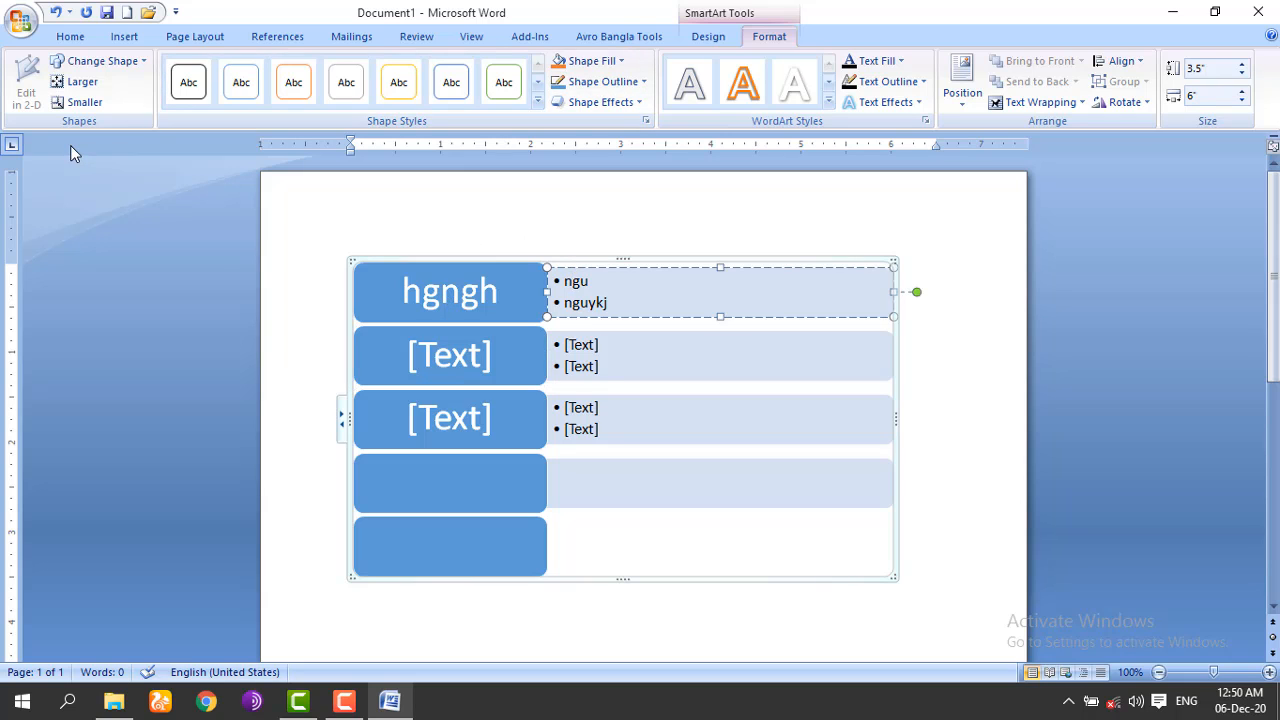
left_click(144, 62)
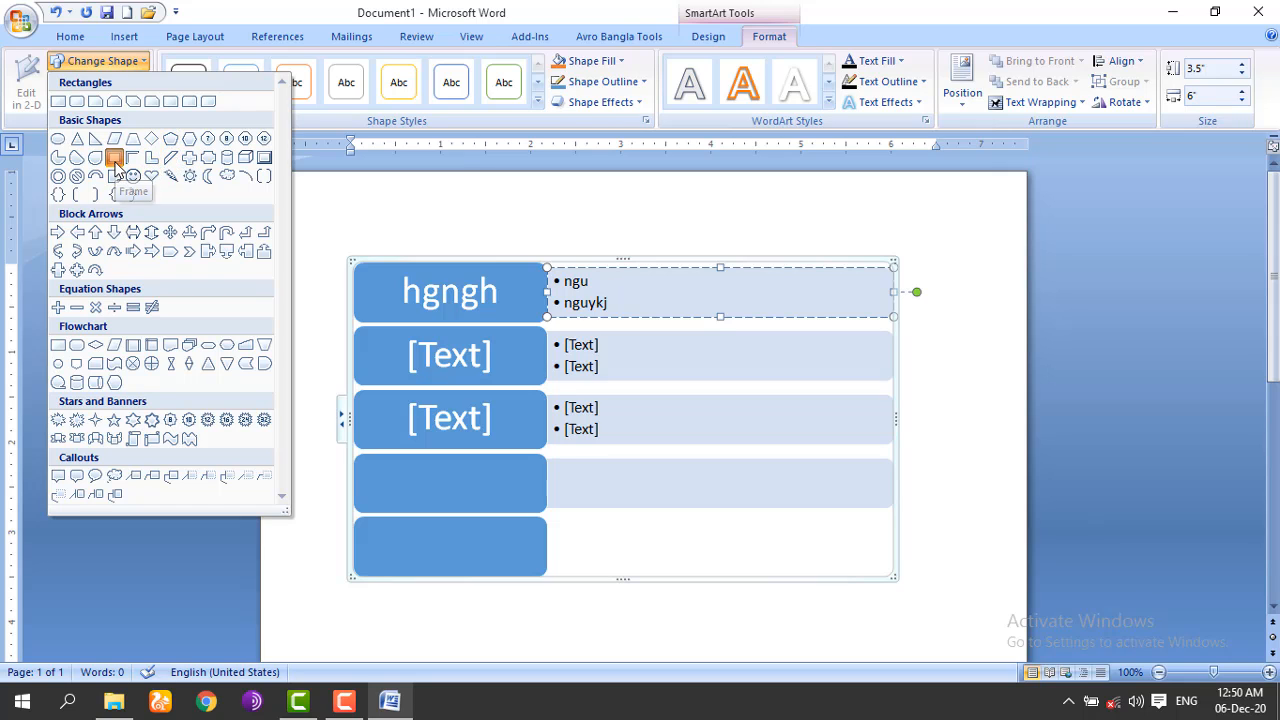
left_click(116, 168)
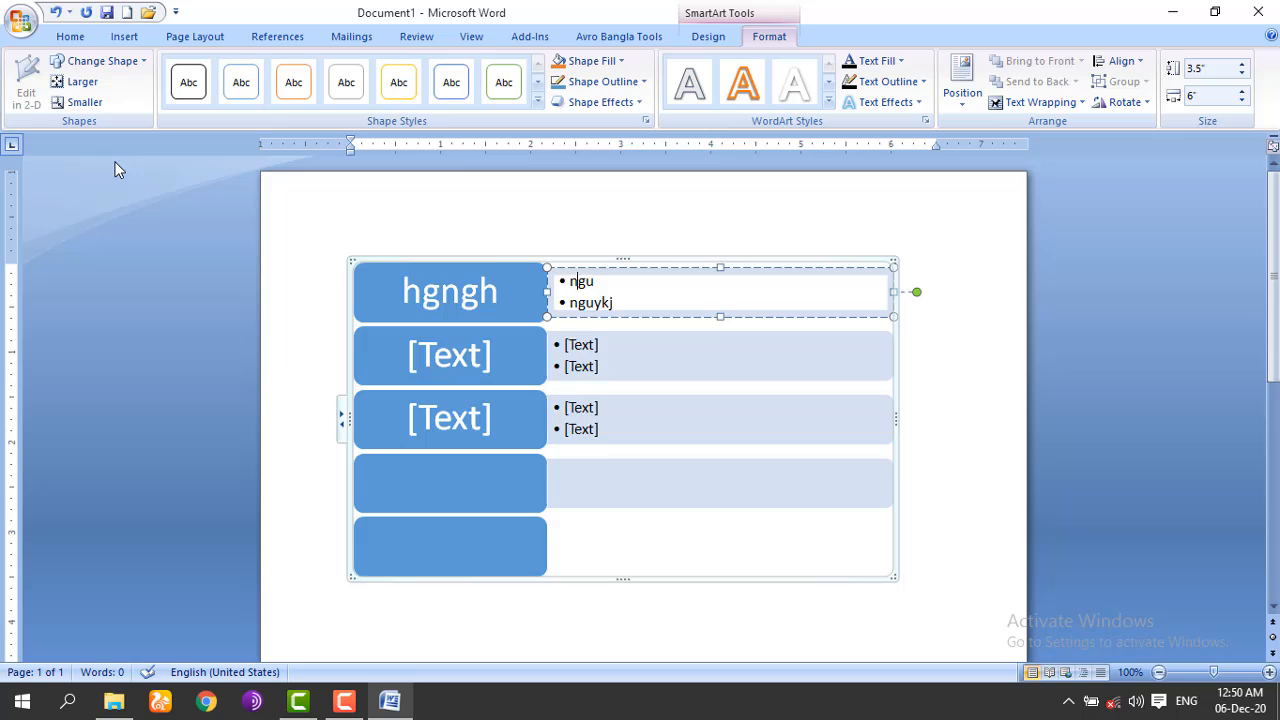
left_click(745, 294)
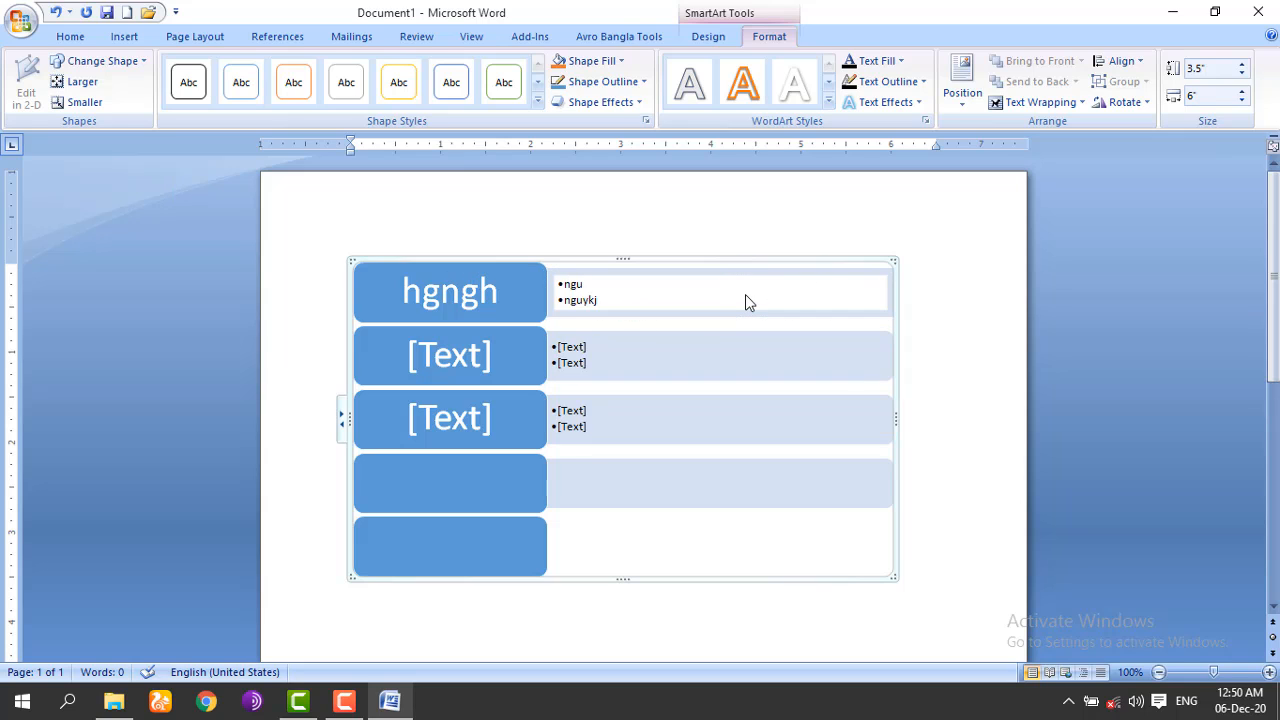
left_click(644, 362)
left_click(650, 302)
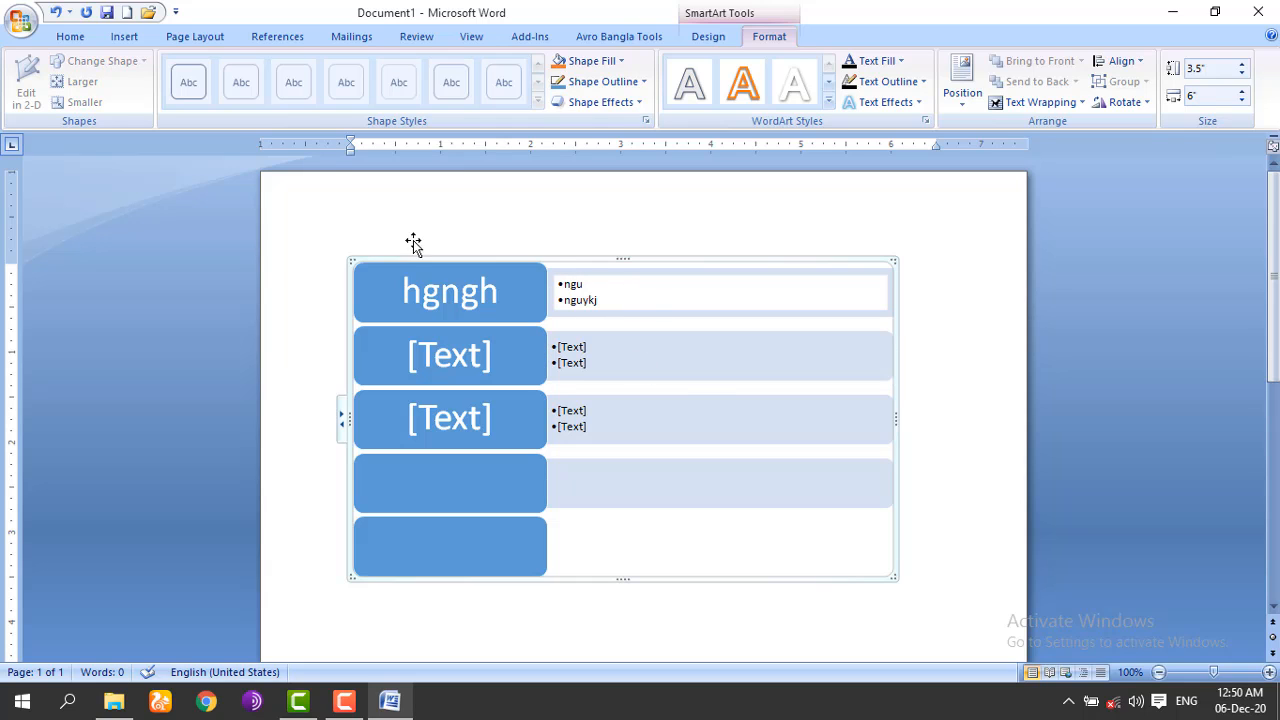
Step: Change the shape of the second row's bullet box to the Flowchart Extract triangle
left_click(607, 362)
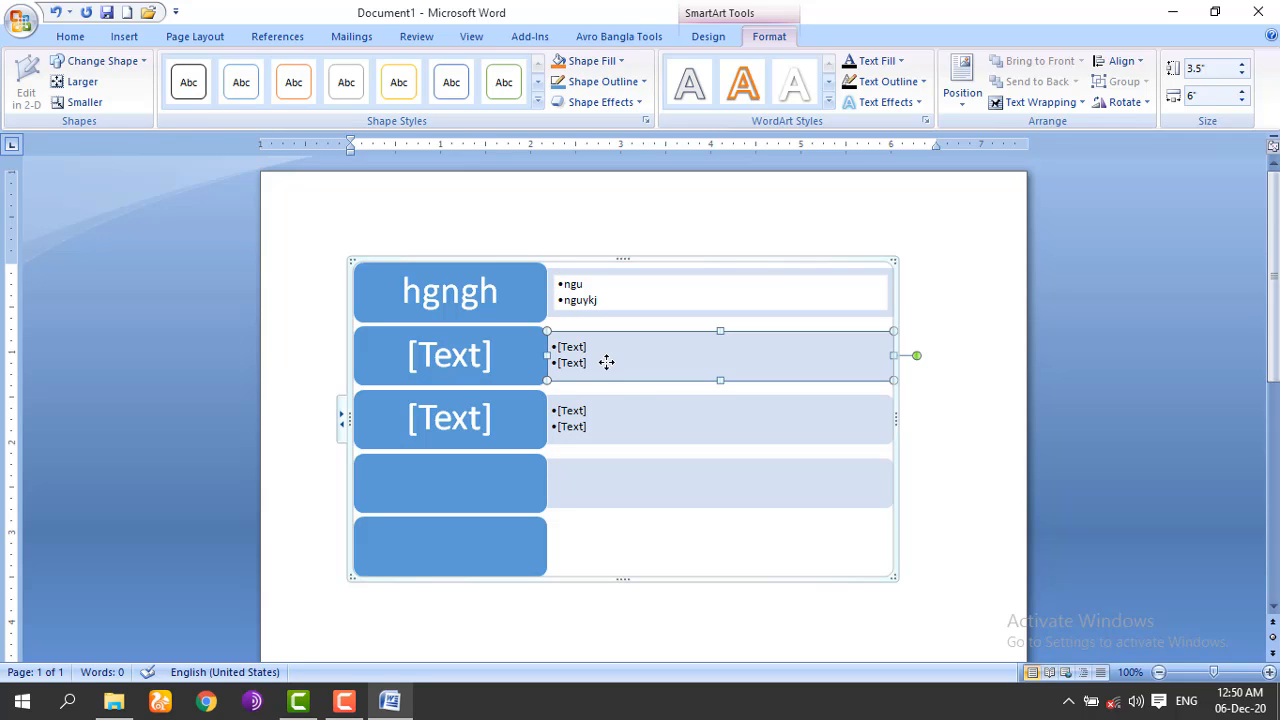
left_click(141, 62)
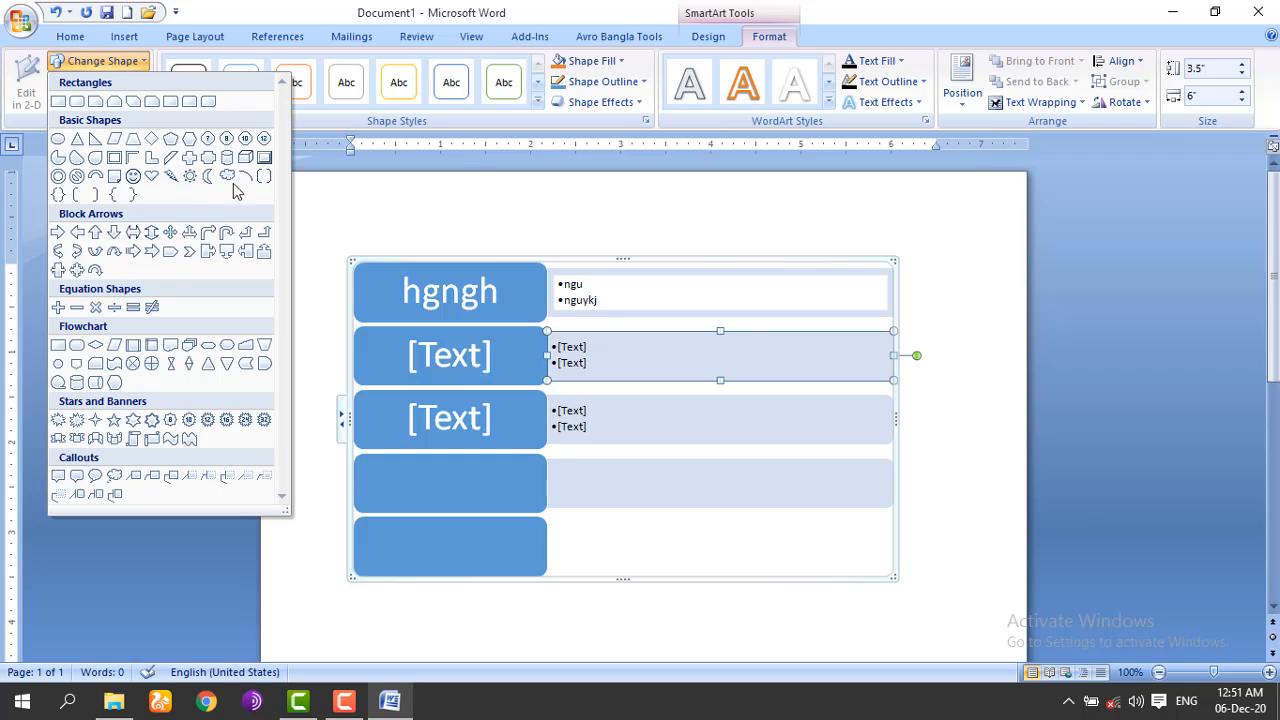
left_click(208, 365)
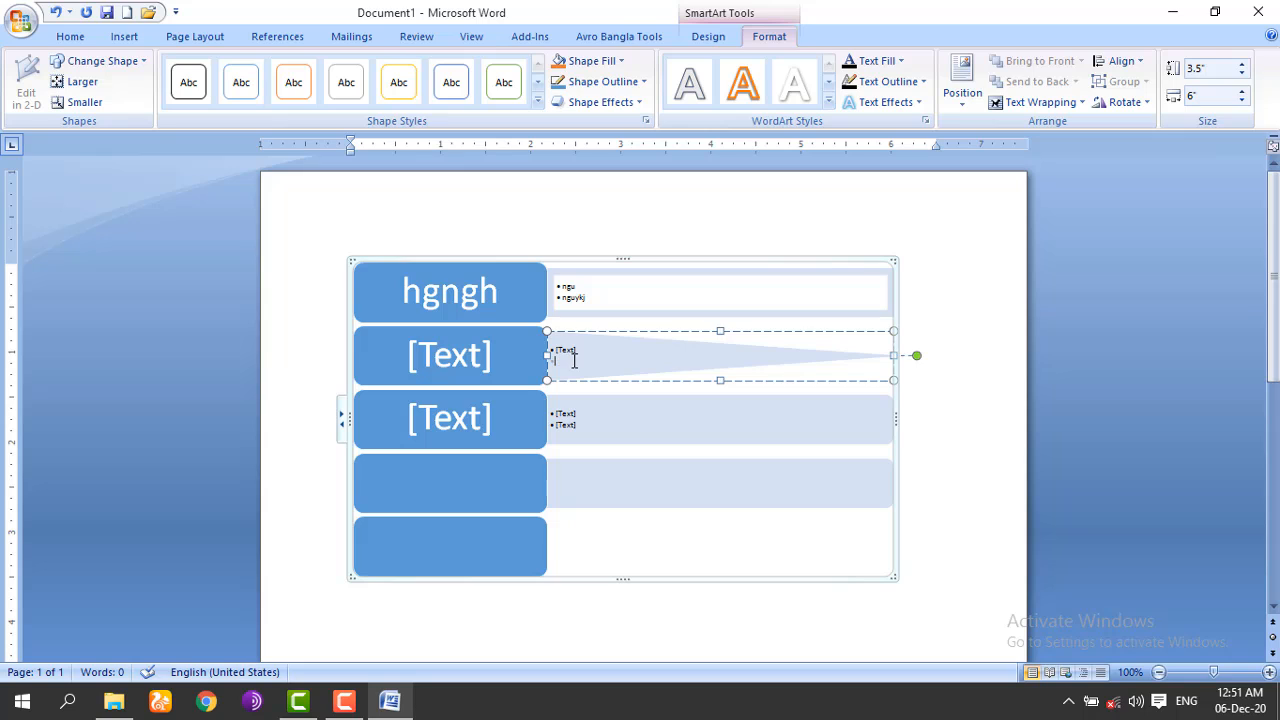
Step: Enter "khgtuhj" as the second row's second bullet and "khitu" as that row's heading
left_click(486, 363)
type("khitu")
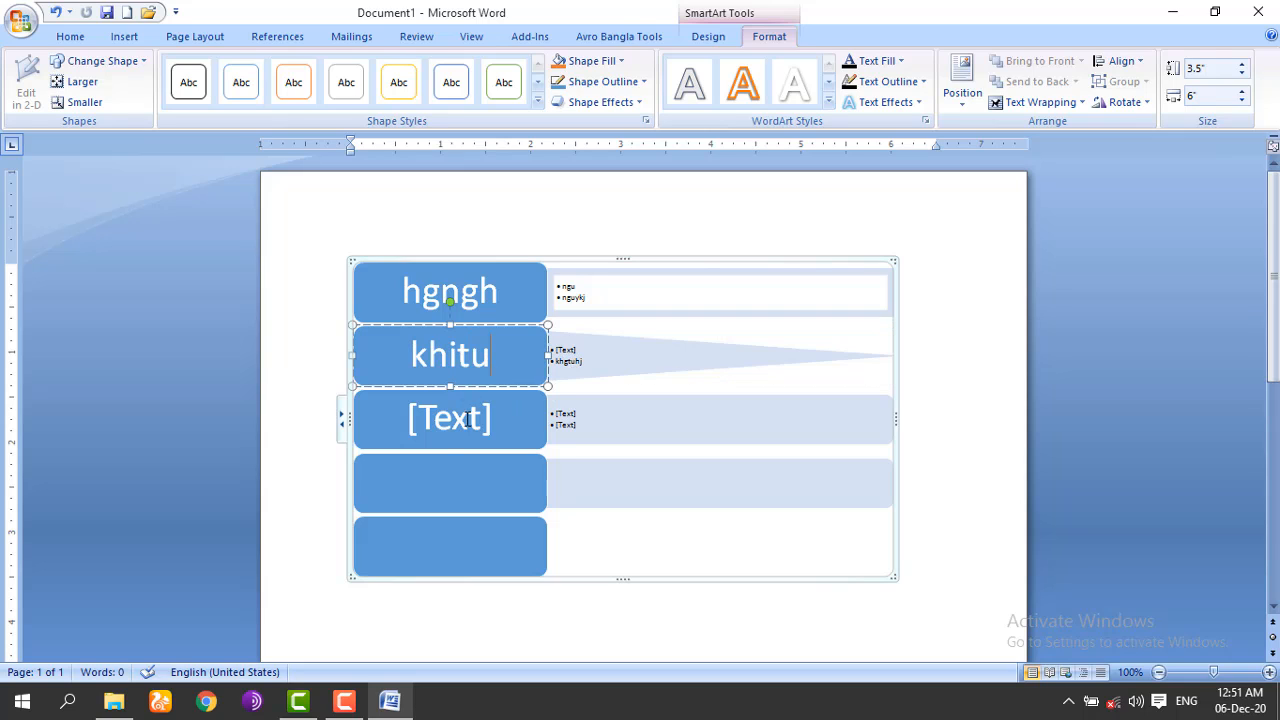
left_click(467, 419)
Step: Enlarge the third row's bullet box by several size increments
left_click(612, 423)
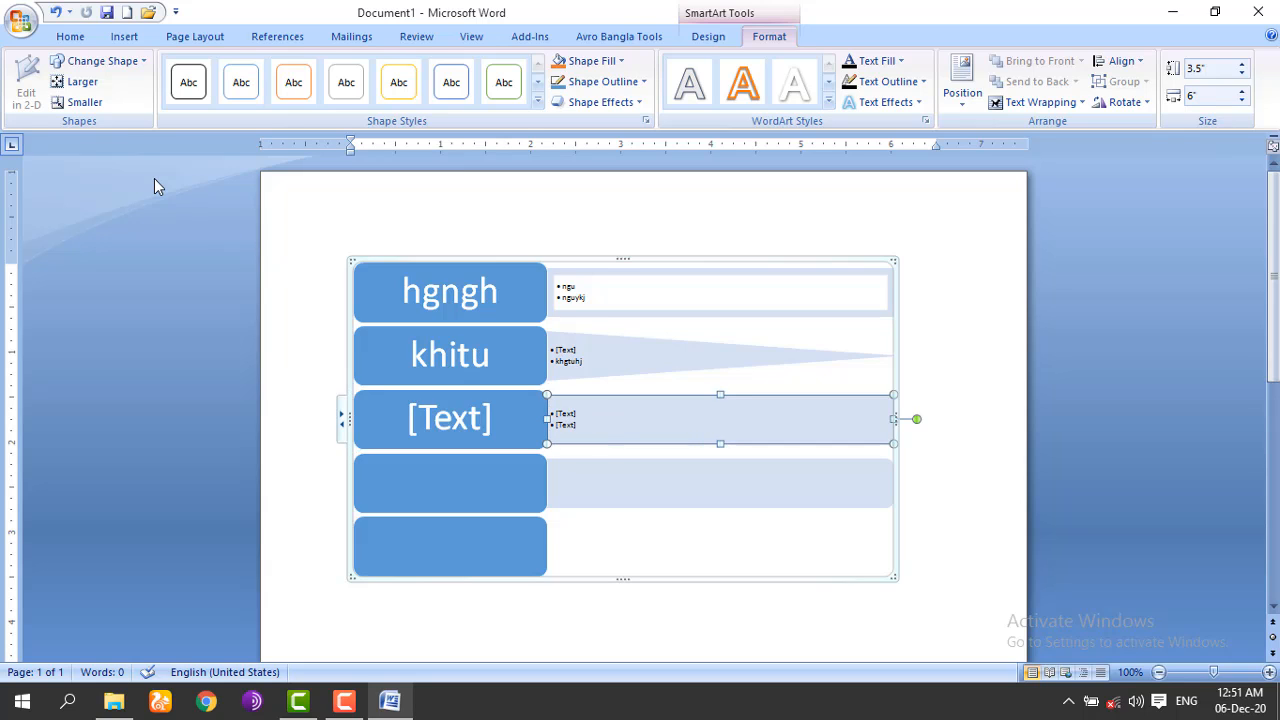
left_click(86, 88)
left_click(86, 88)
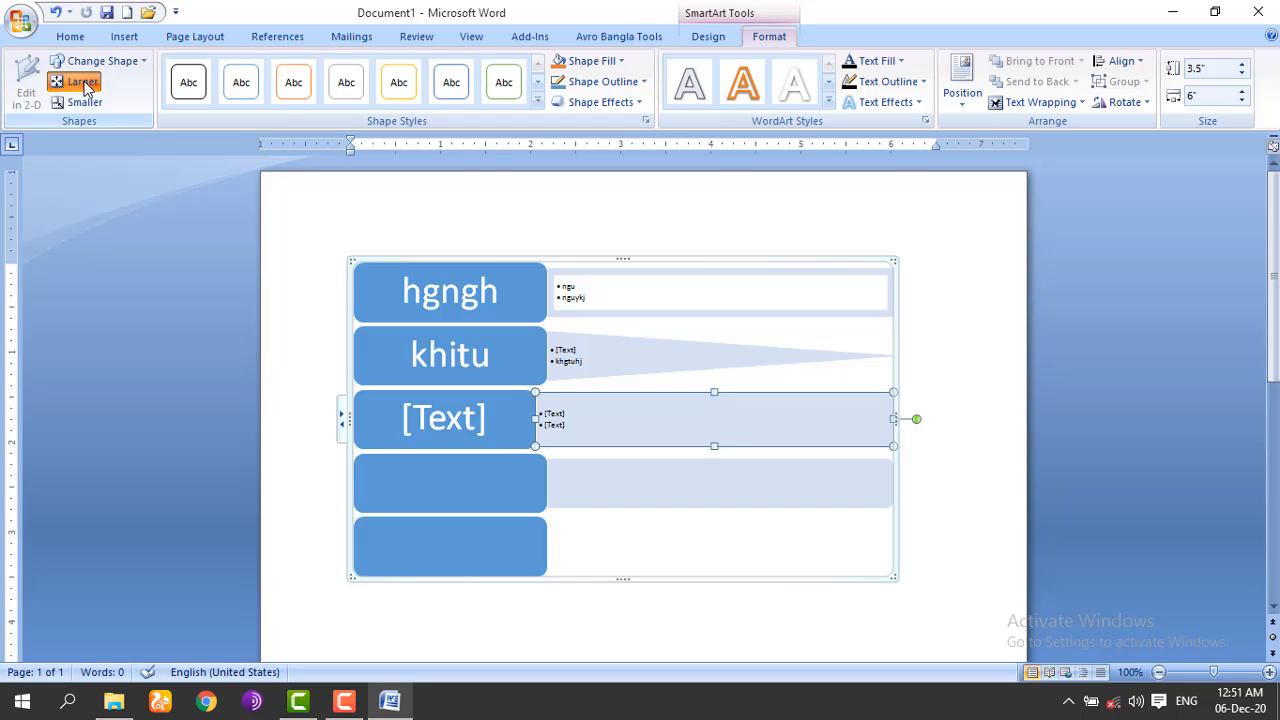
left_click(86, 88)
left_click(86, 88)
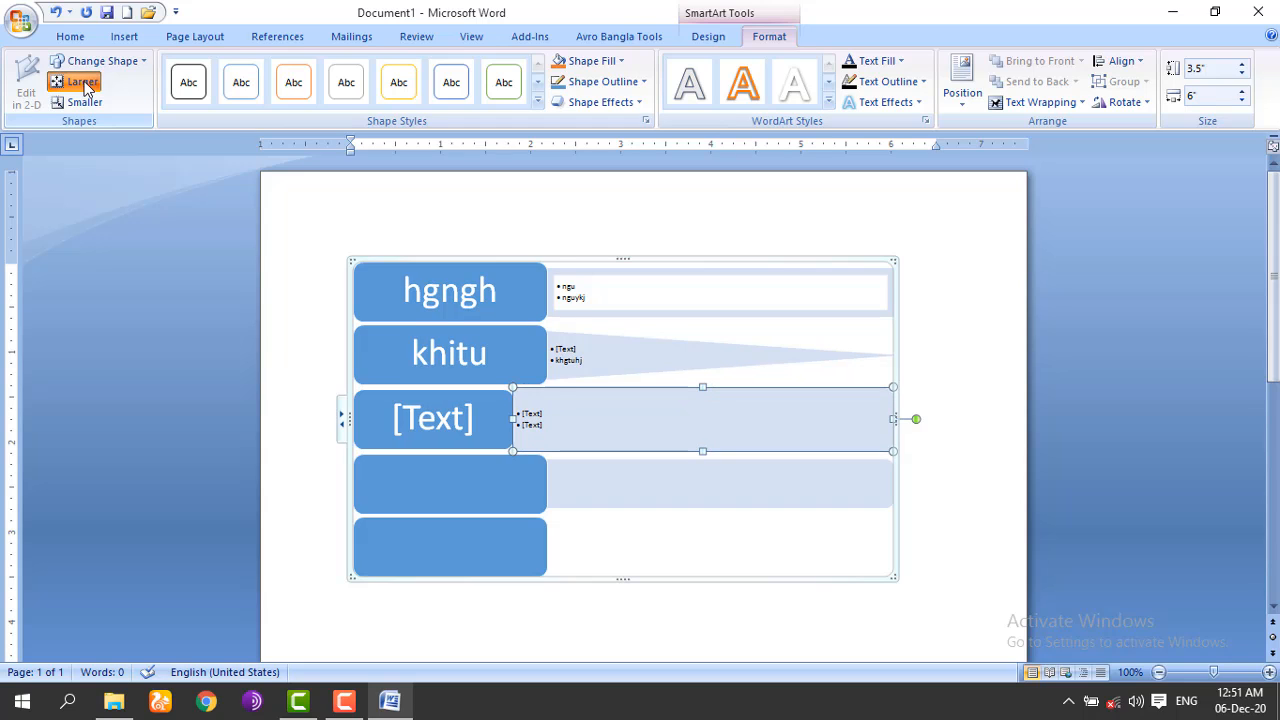
left_click(86, 88)
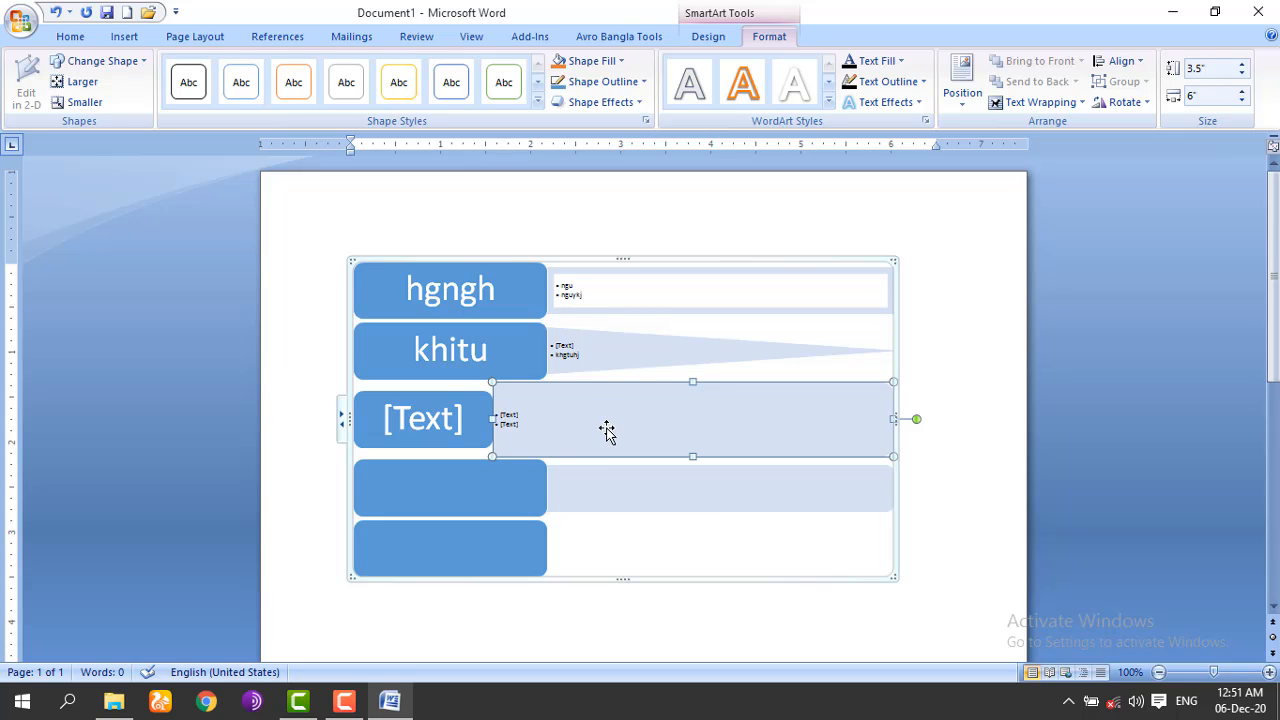
Step: Shrink the third row's bullet box until it is slightly narrower than the bullet boxes in the other rows
left_click(86, 103)
left_click(86, 103)
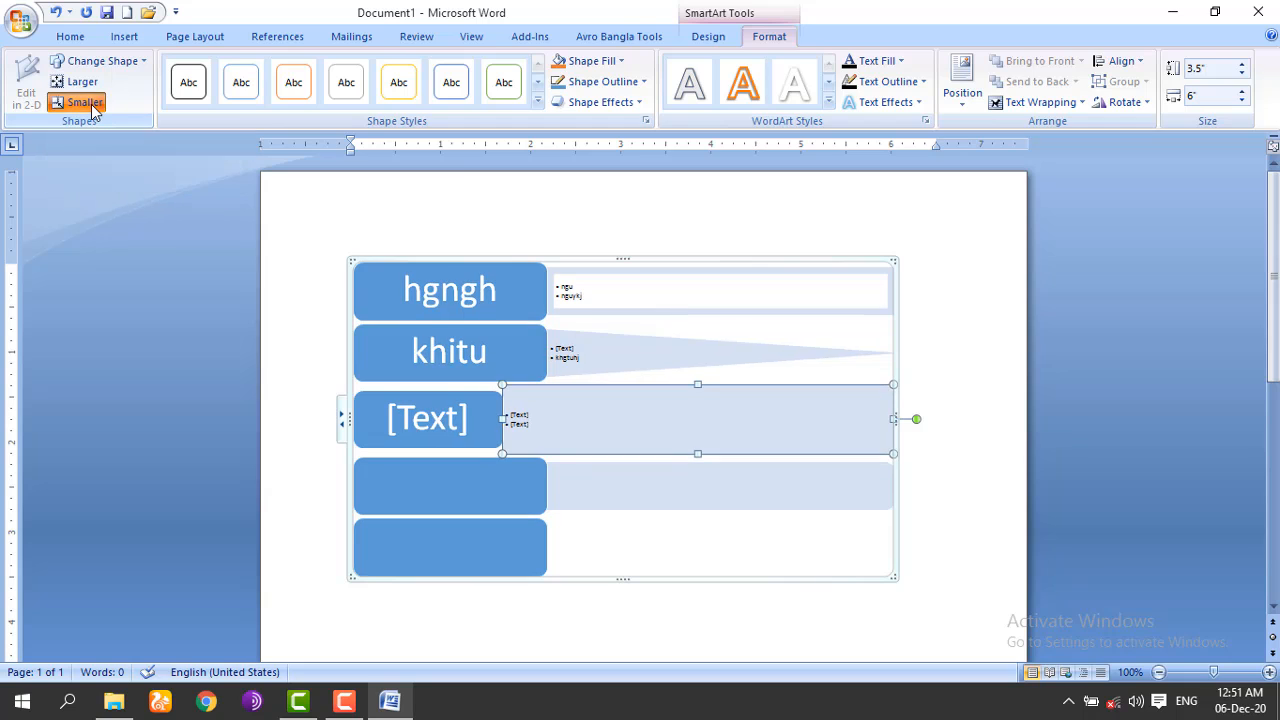
left_click(86, 103)
left_click(86, 103)
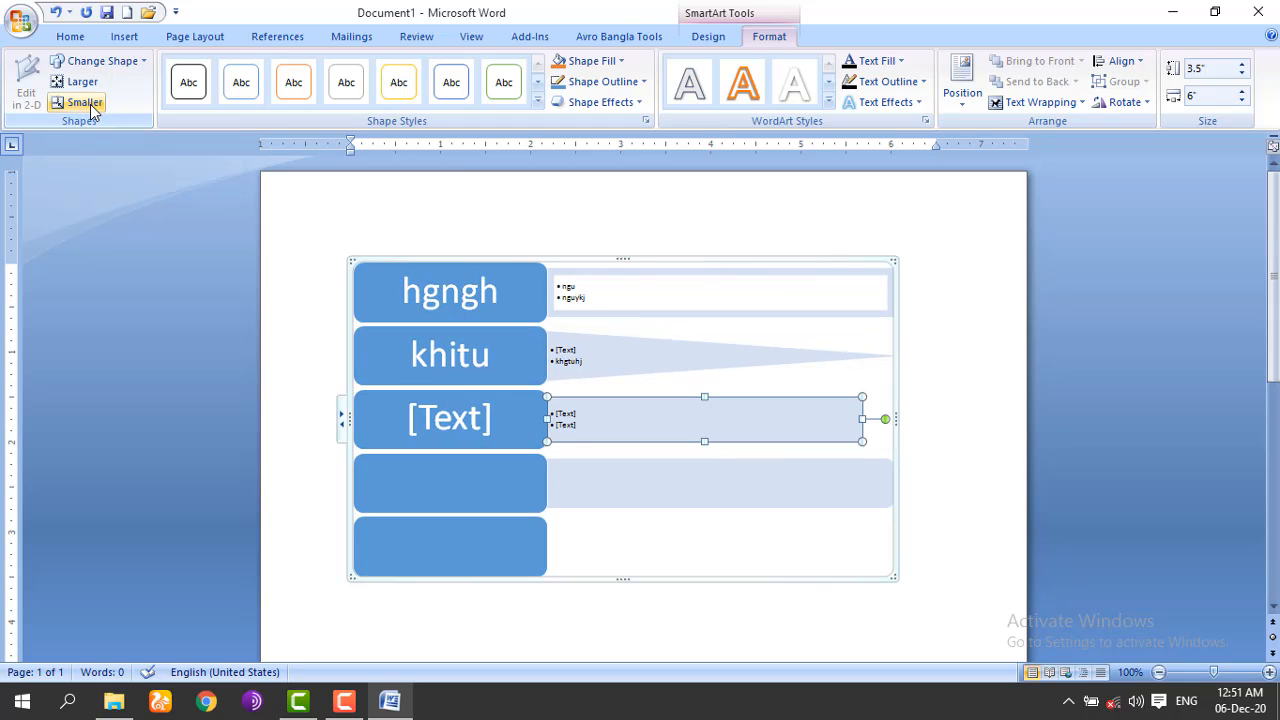
Step: Grow the font size of the third row's bullet text to 16
left_click(70, 37)
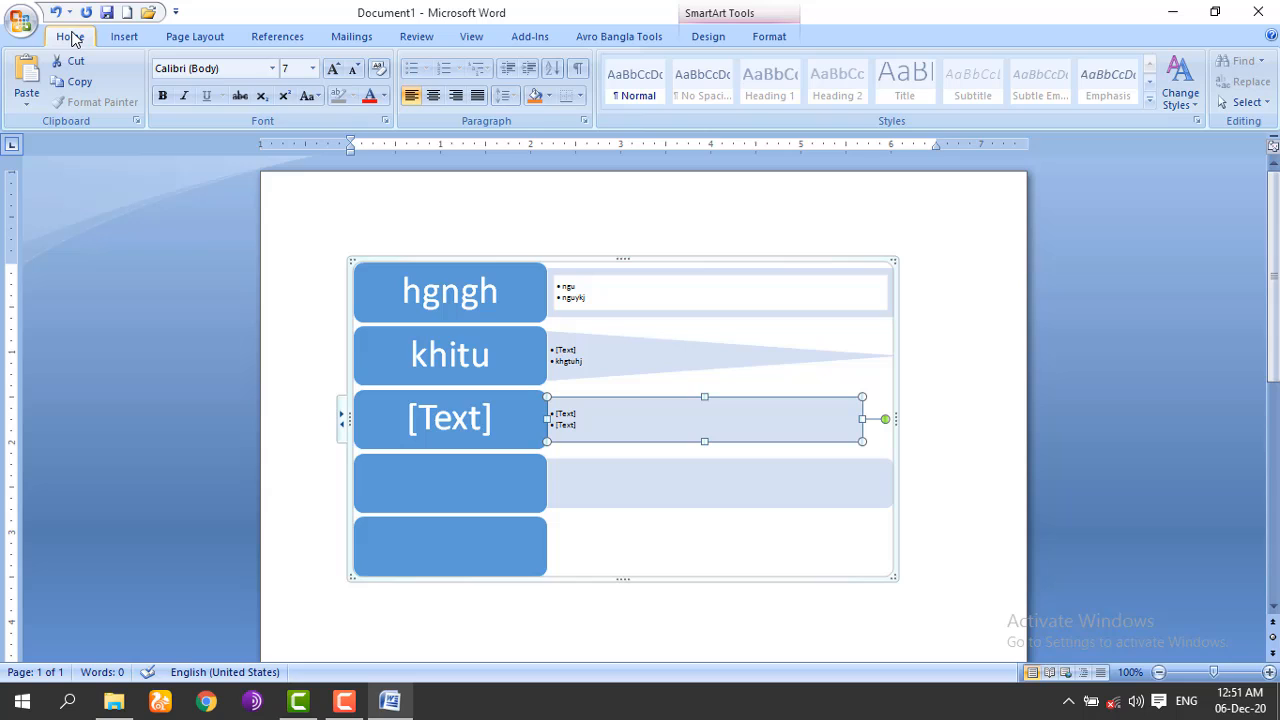
left_click(335, 70)
left_click(335, 70)
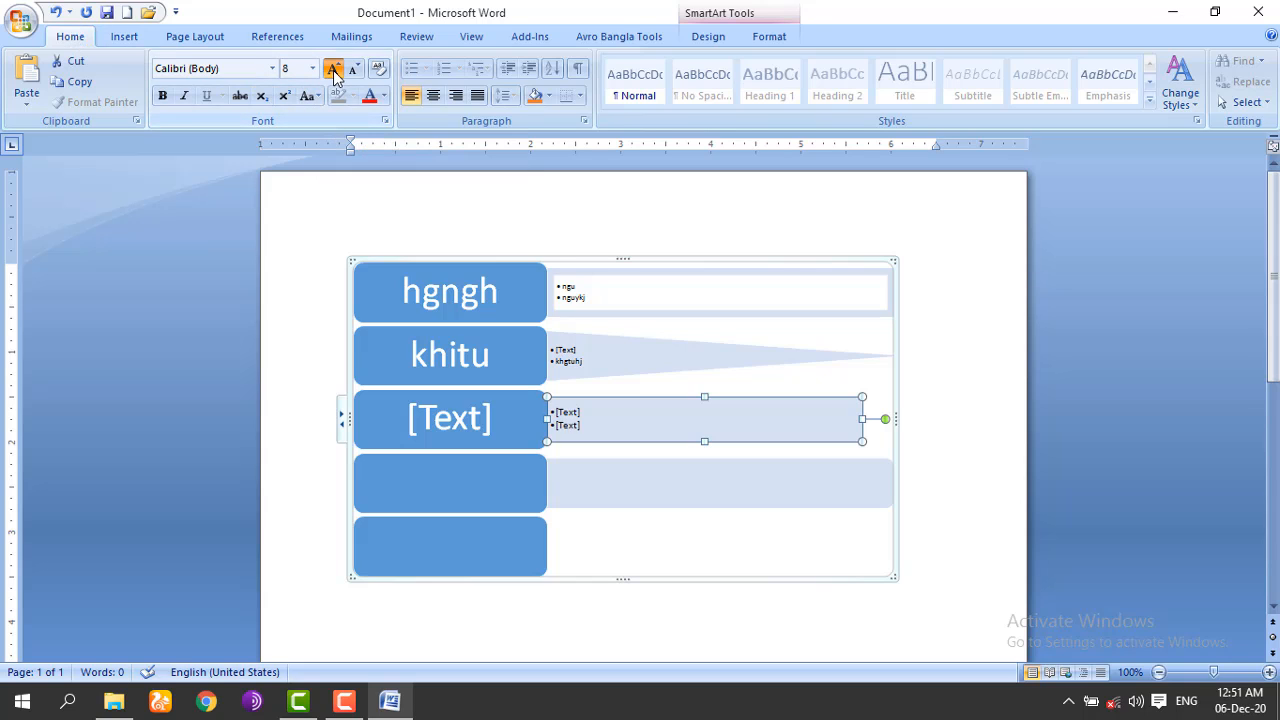
left_click(335, 70)
left_click(335, 70)
left_click(335, 70)
left_click(335, 70)
left_click(335, 70)
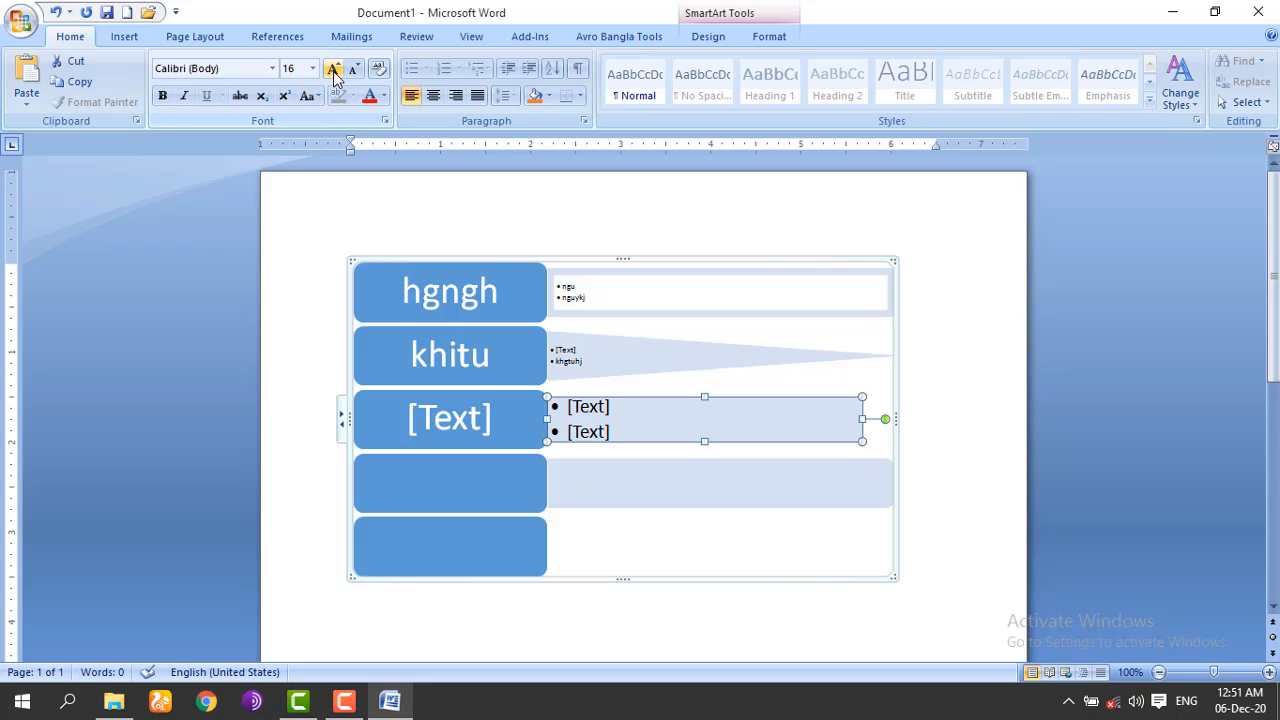
Step: Reduce the font size of the third row's bullet text to one increment below 10.5
left_click(357, 70)
left_click(357, 70)
left_click(357, 70)
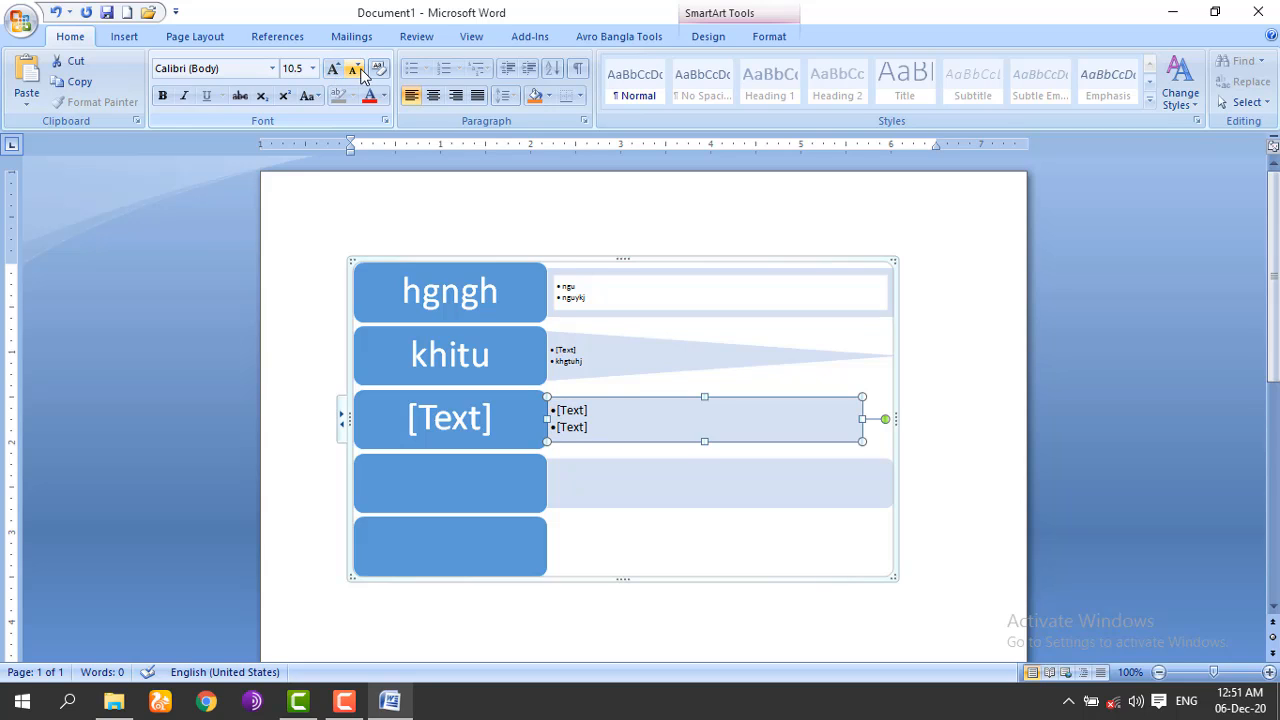
left_click(357, 70)
Step: Try the Larger and Smaller shape sizing on the third row's bullet box, leaving it one increment smaller
left_click(783, 42)
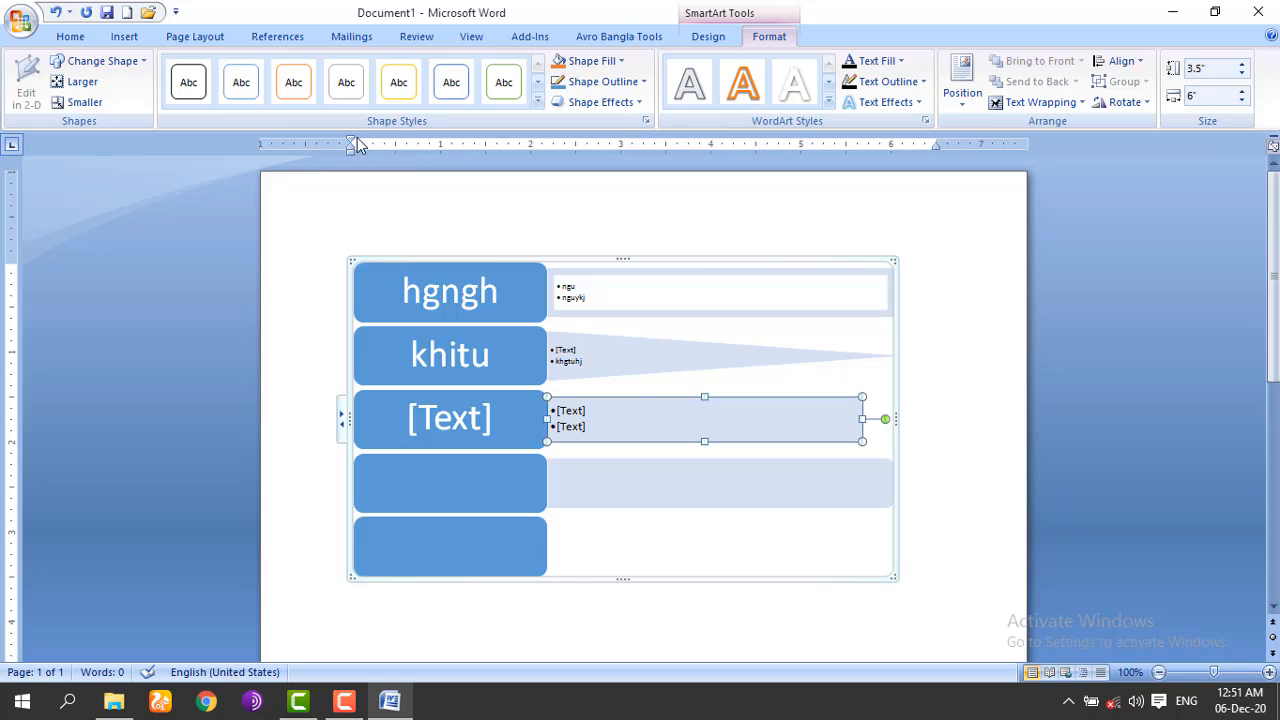
left_click(74, 84)
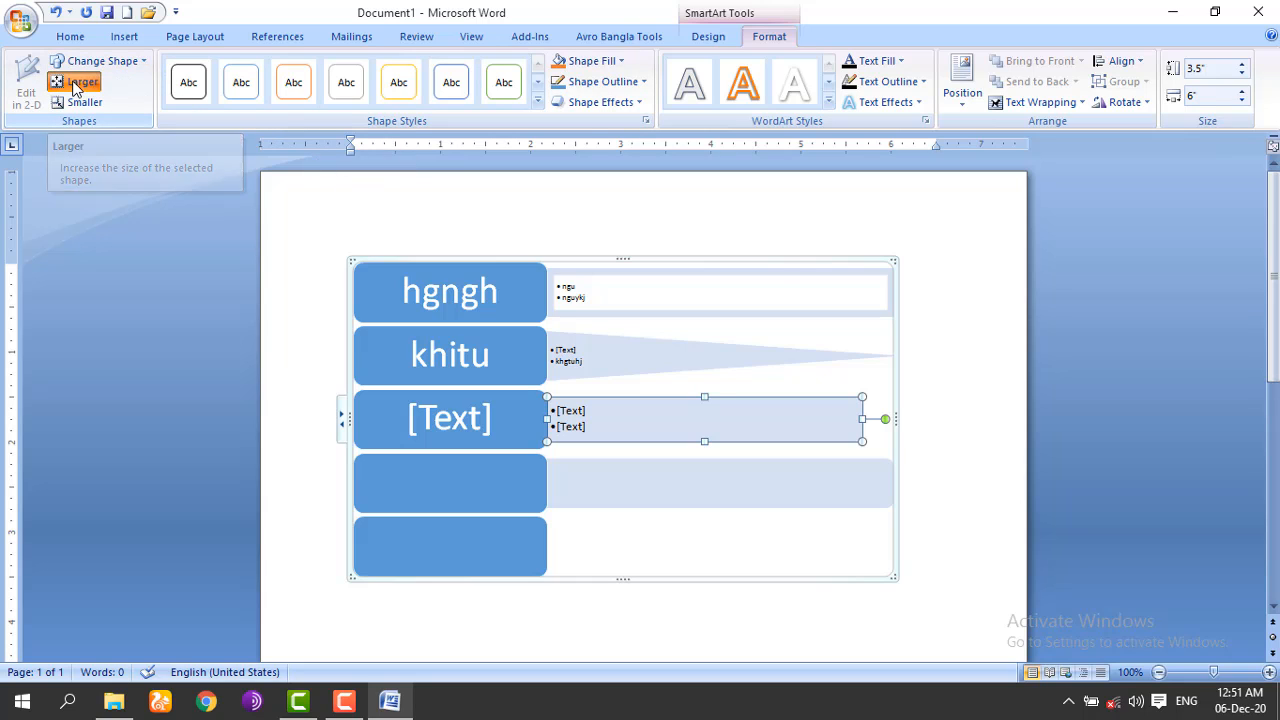
left_click(80, 101)
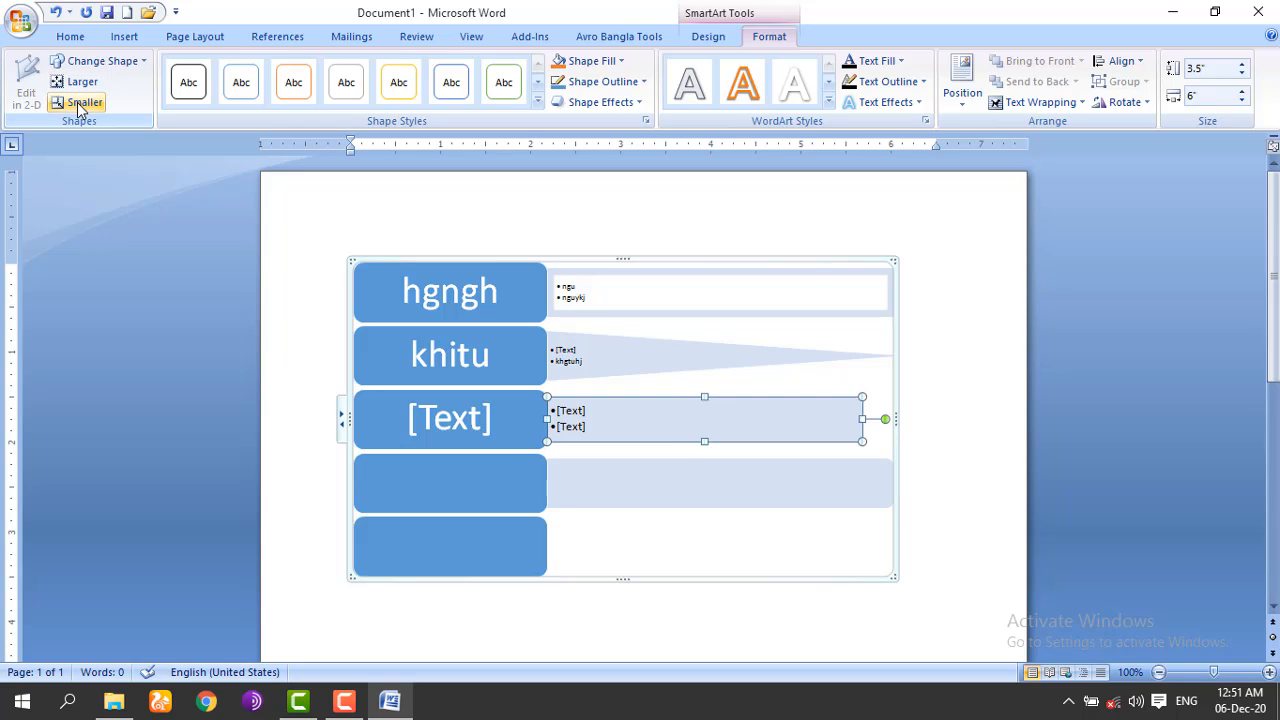
left_click(80, 101)
left_click(80, 85)
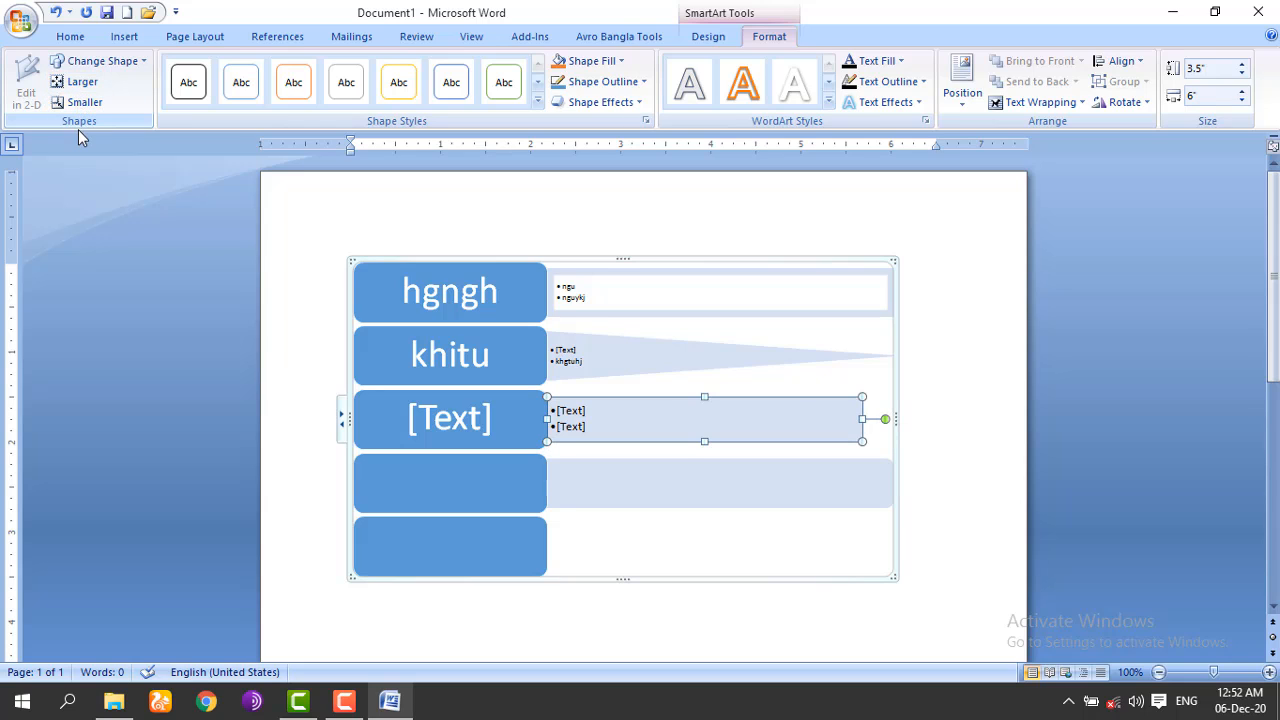
left_click(84, 103)
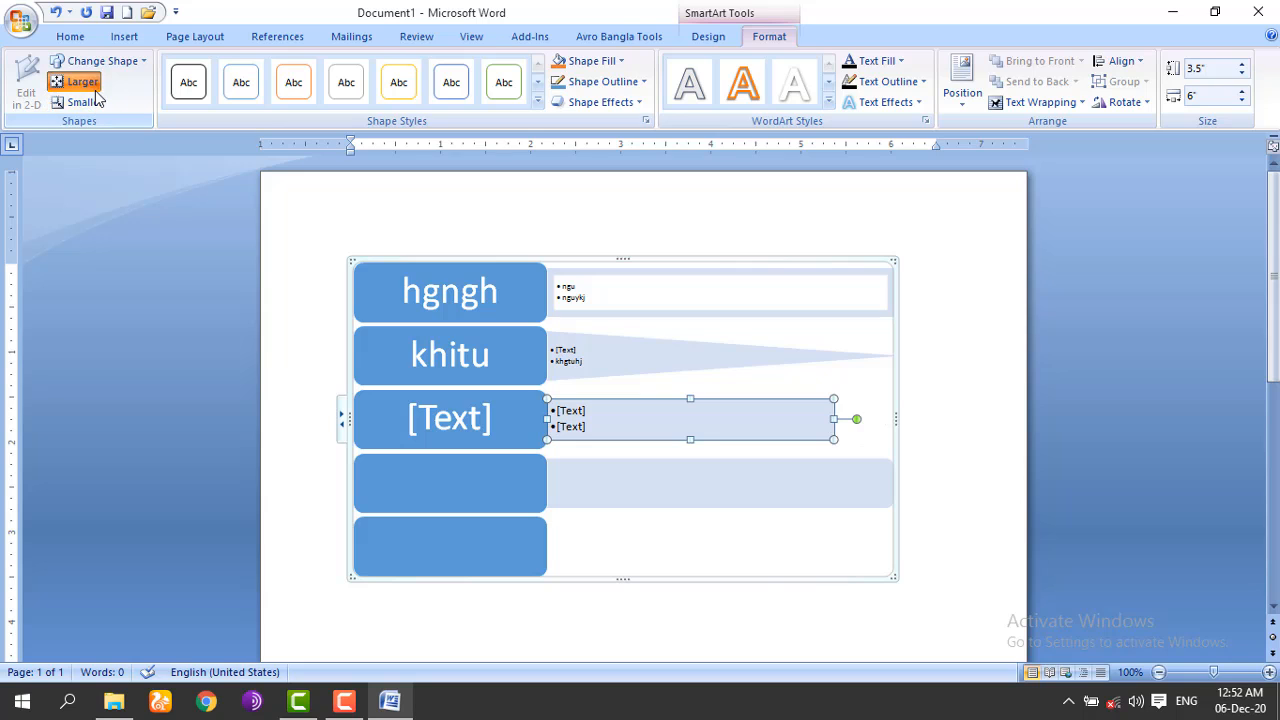
Step: Enlarge the third row's bullet box by one increment and apply a solid gold shape style to it
left_click(80, 82)
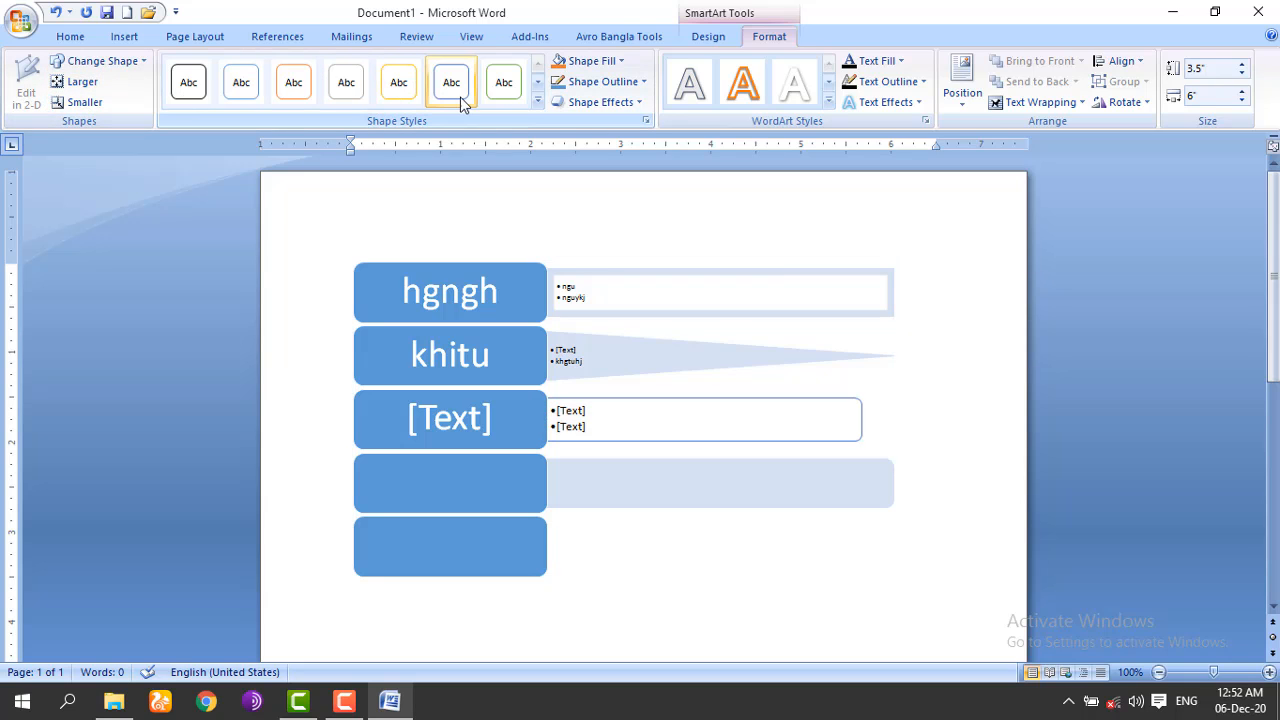
left_click(537, 101)
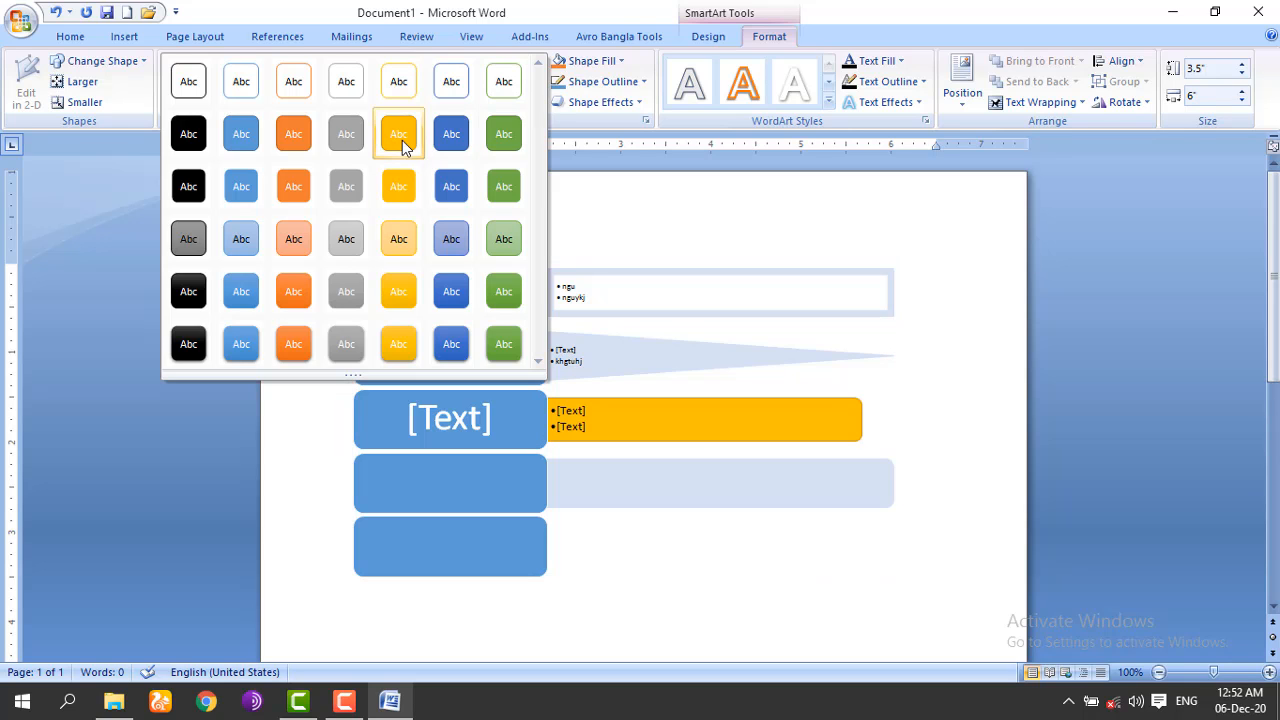
left_click(393, 190)
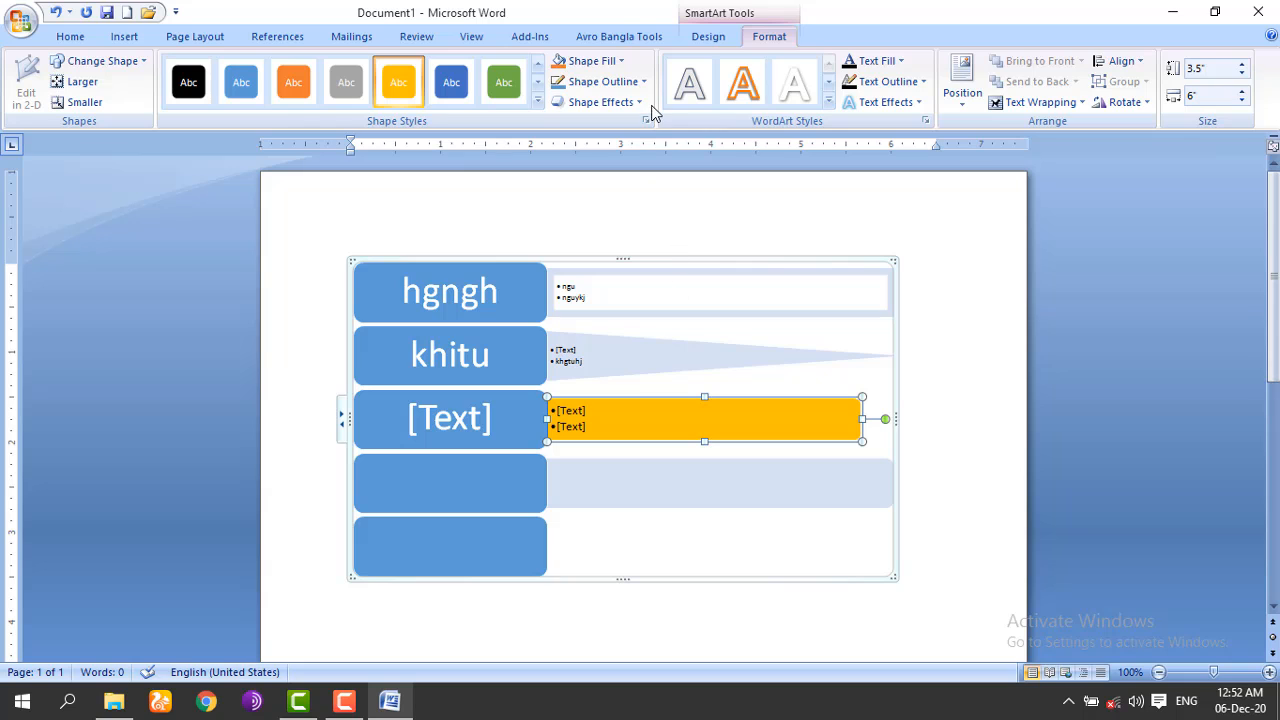
Step: Fill the third row's bullet box with standard green and remove its outline
left_click(626, 64)
left_click(626, 64)
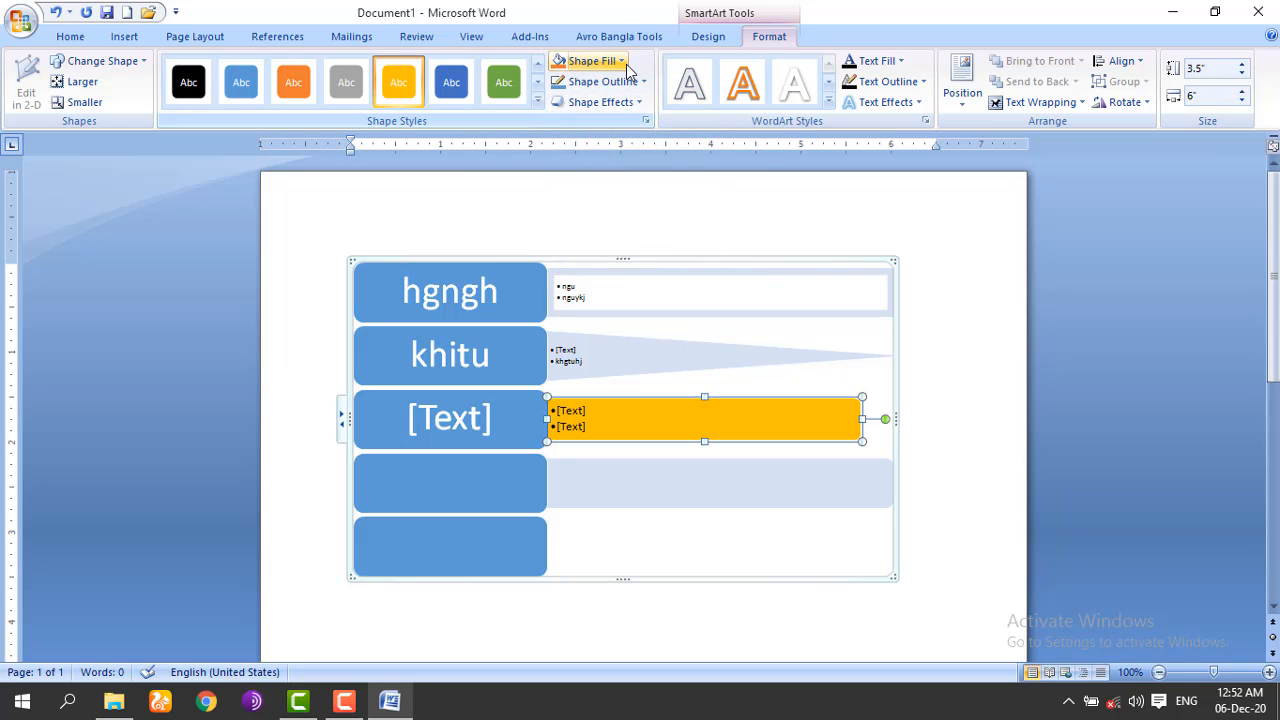
left_click(626, 64)
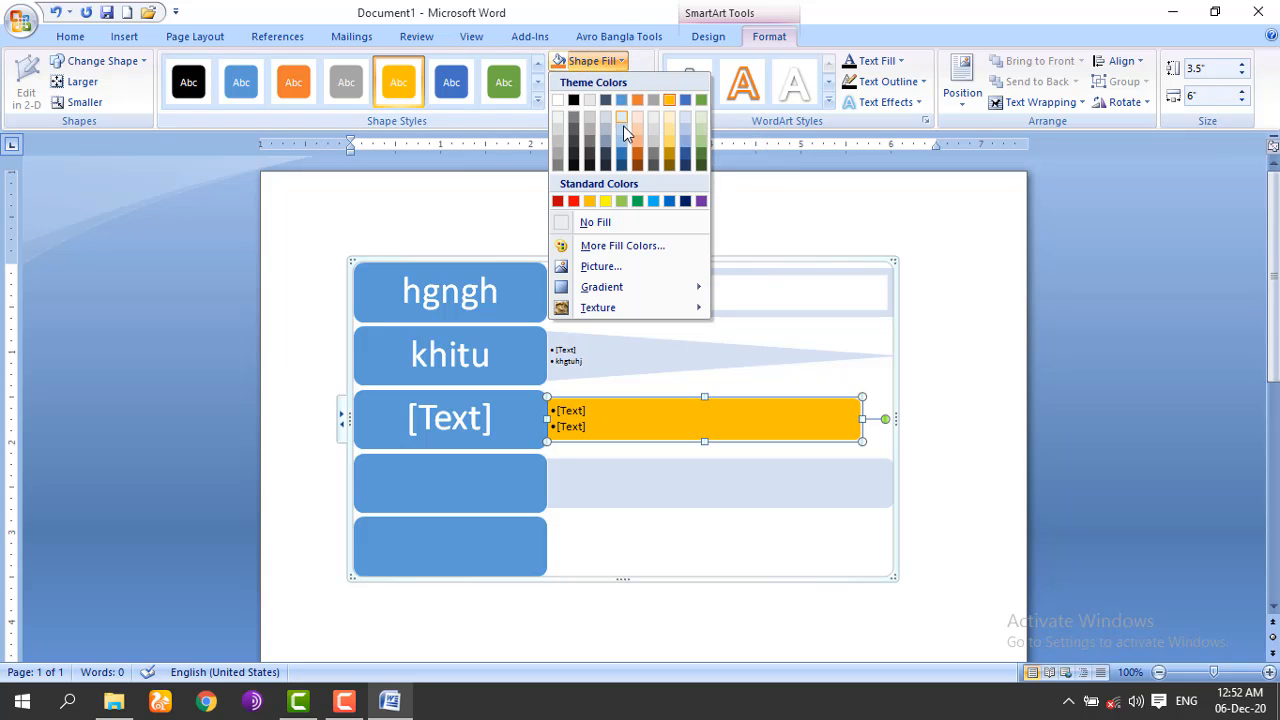
left_click(637, 201)
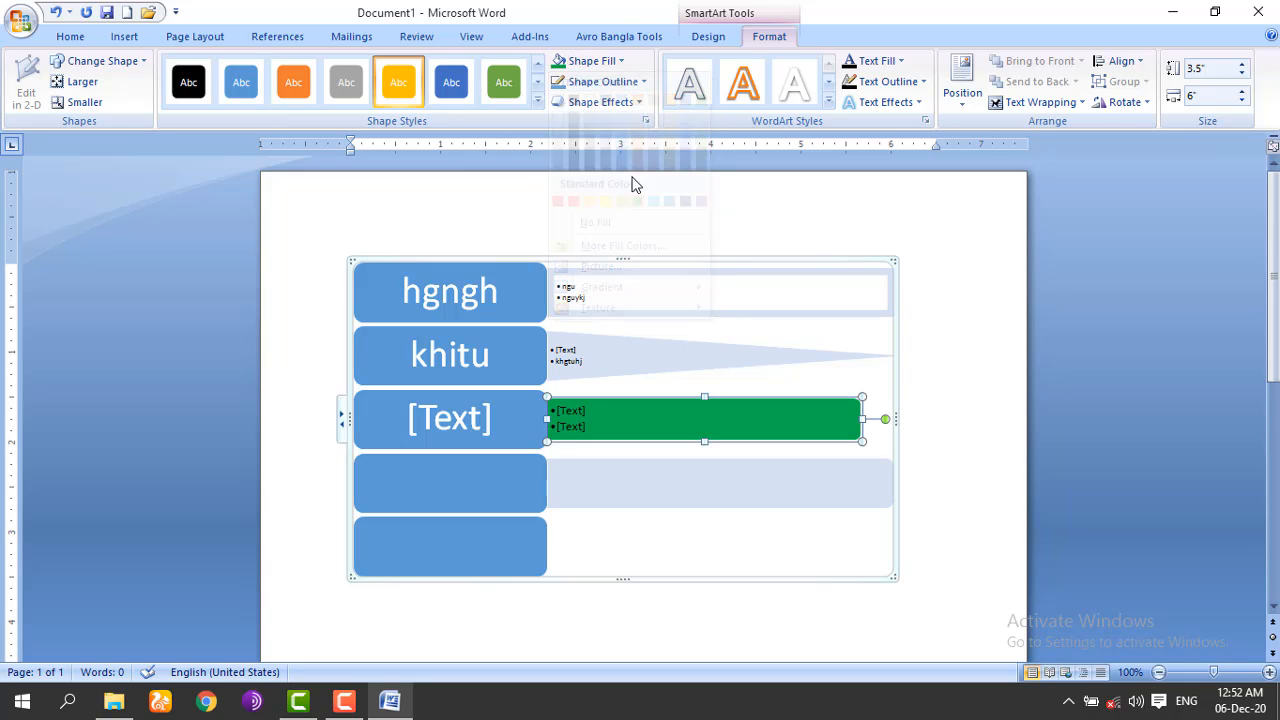
left_click(641, 85)
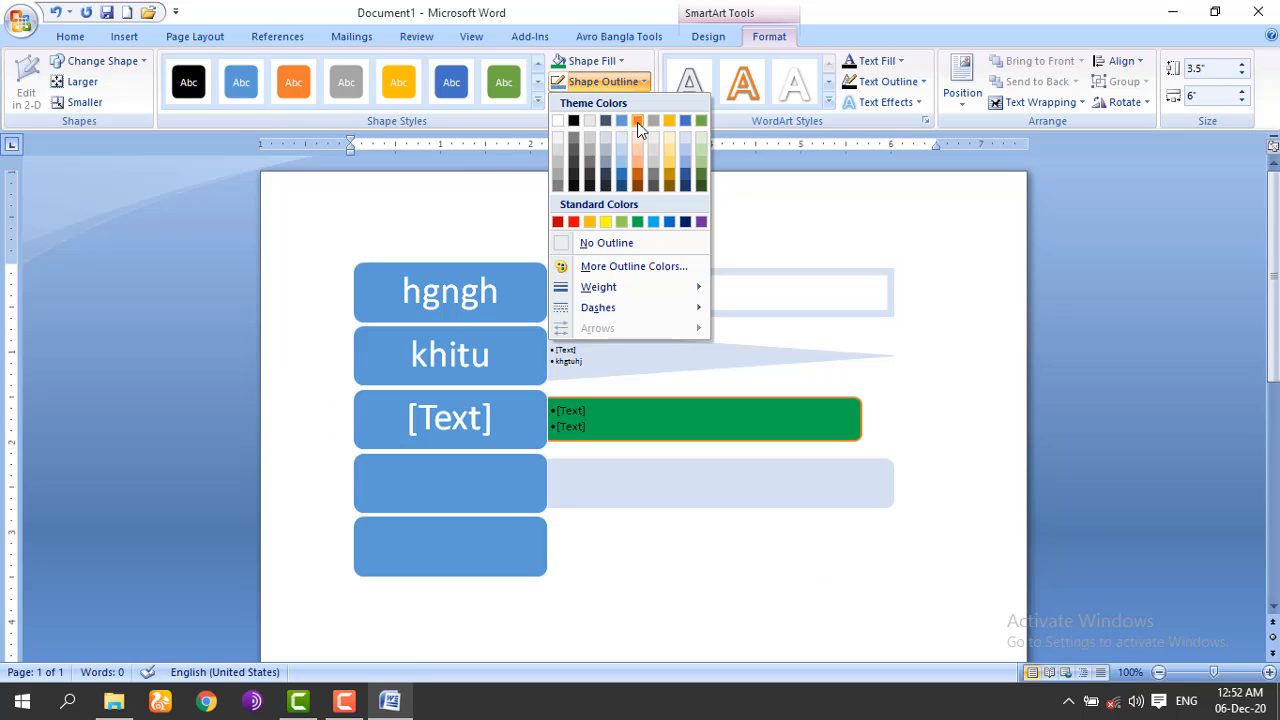
left_click(583, 245)
Step: Apply a Perspective 3-D rotation effect to the second row's triangular bullet shape
left_click(592, 370)
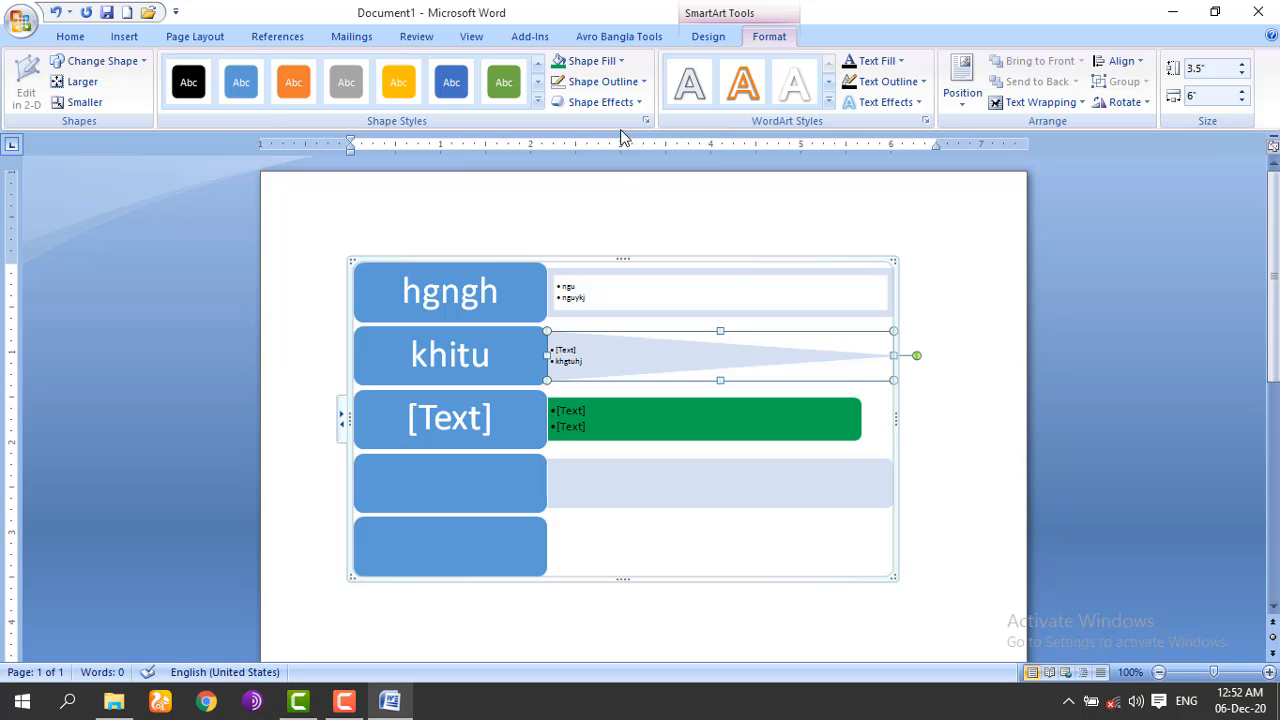
left_click(638, 102)
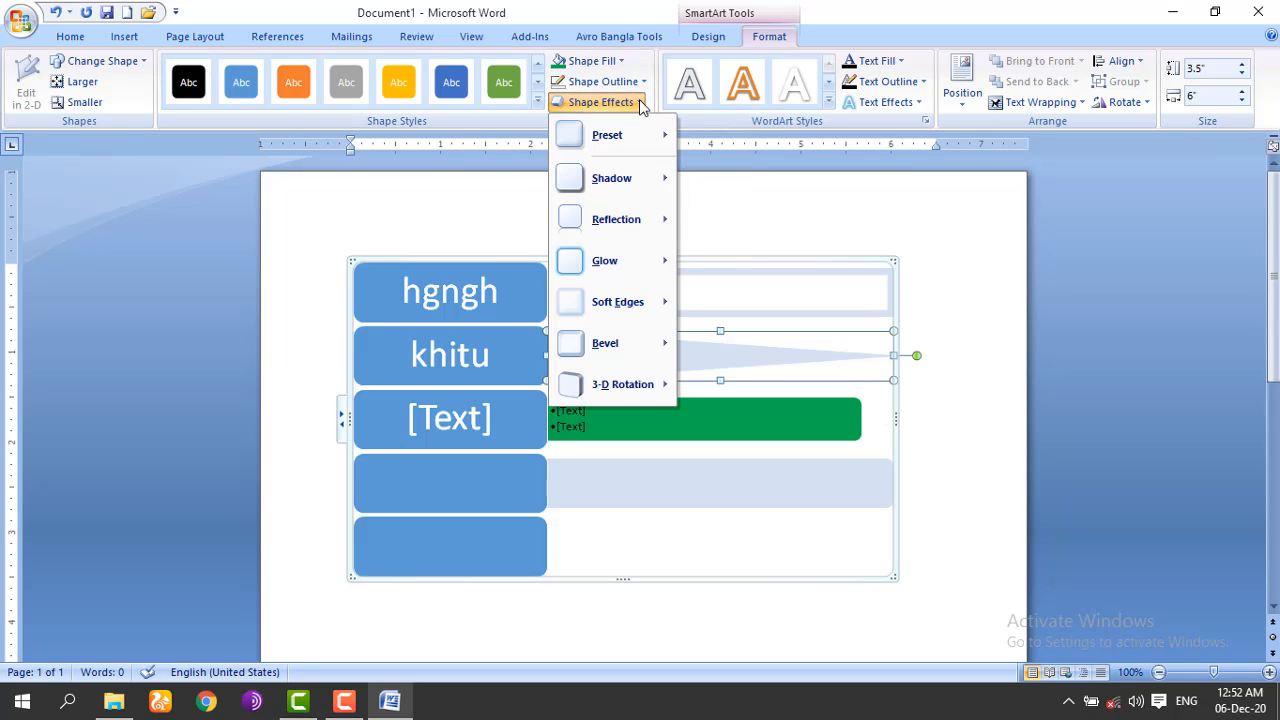
mouse_move(612, 264)
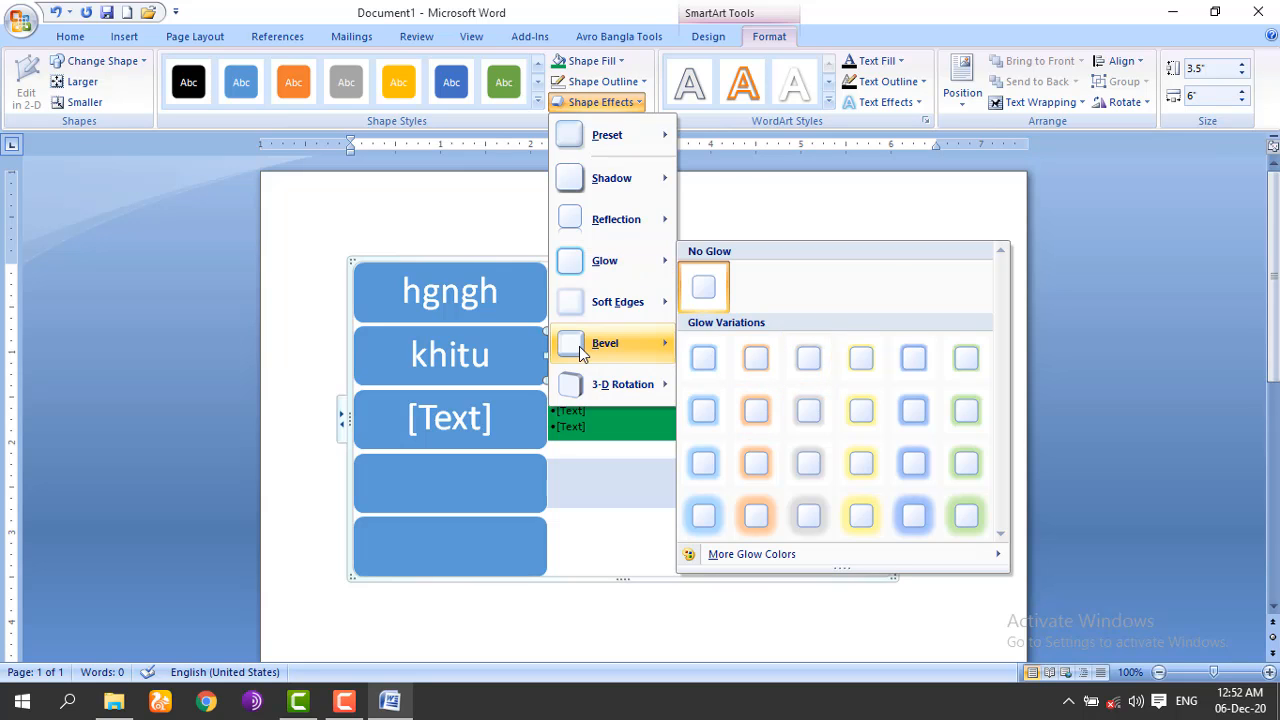
mouse_move(617, 386)
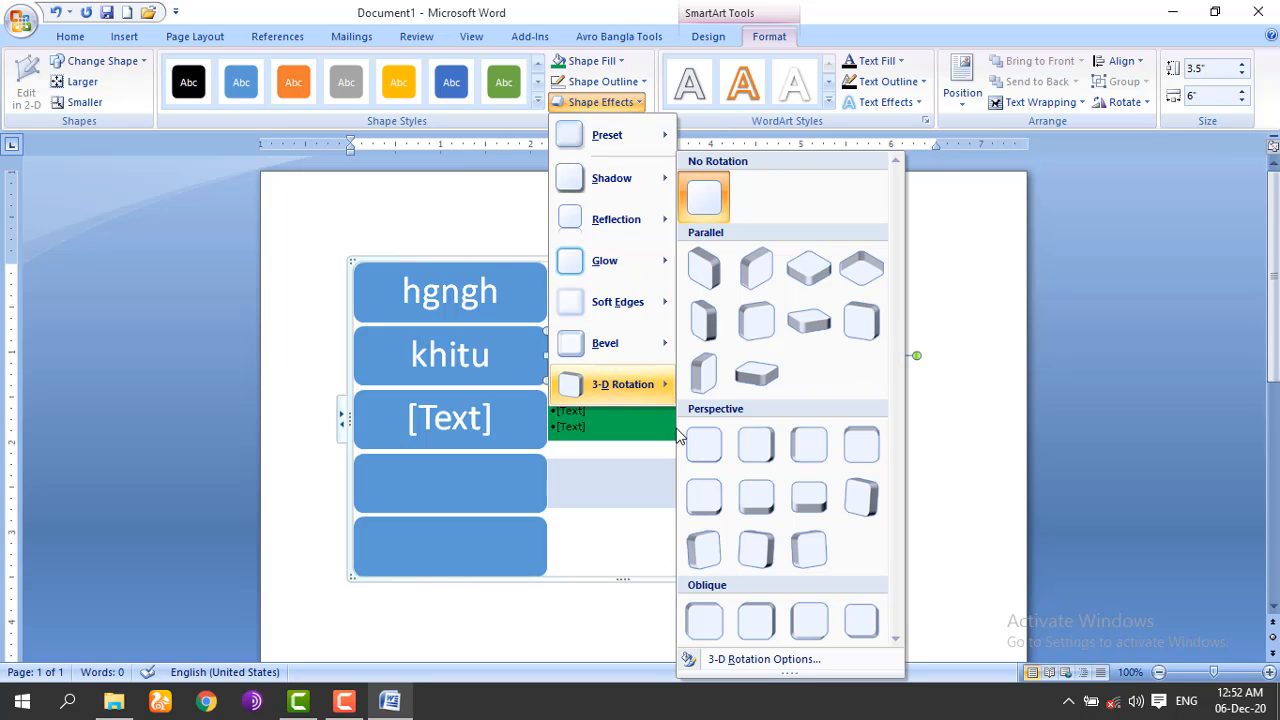
left_click(755, 505)
left_click_drag(748, 434, 573, 438)
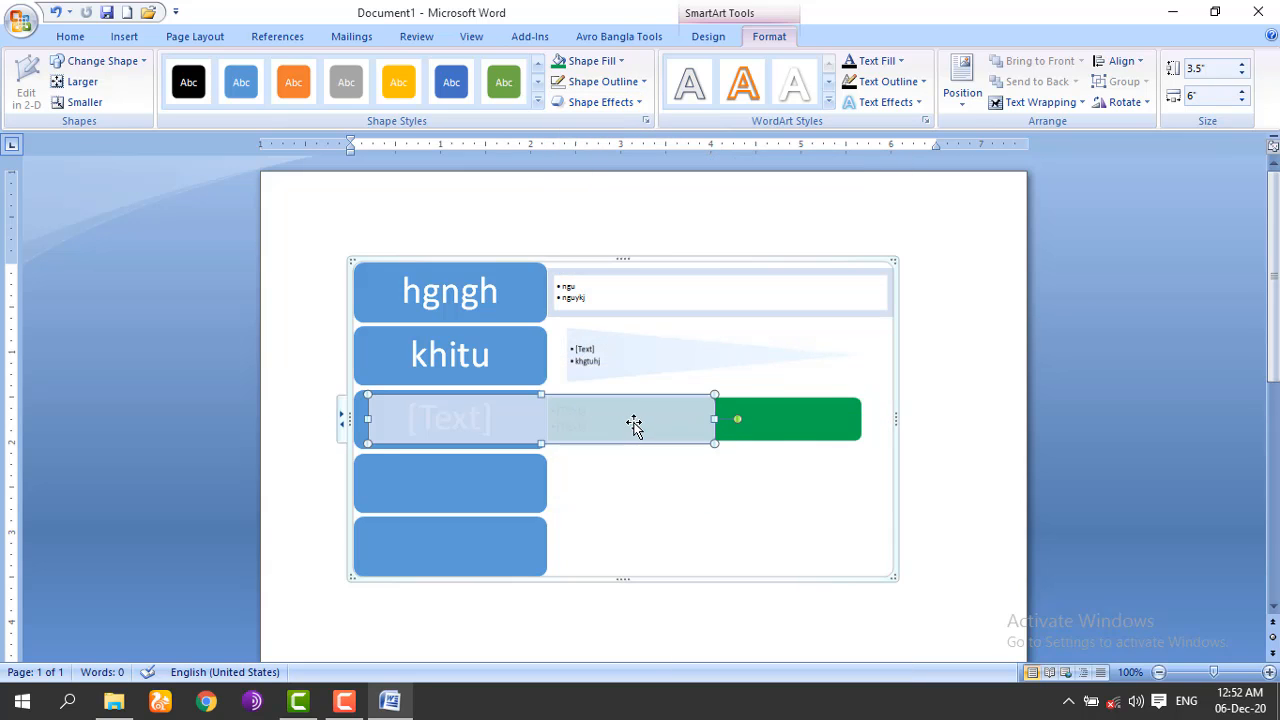
left_click_drag(666, 421, 781, 420)
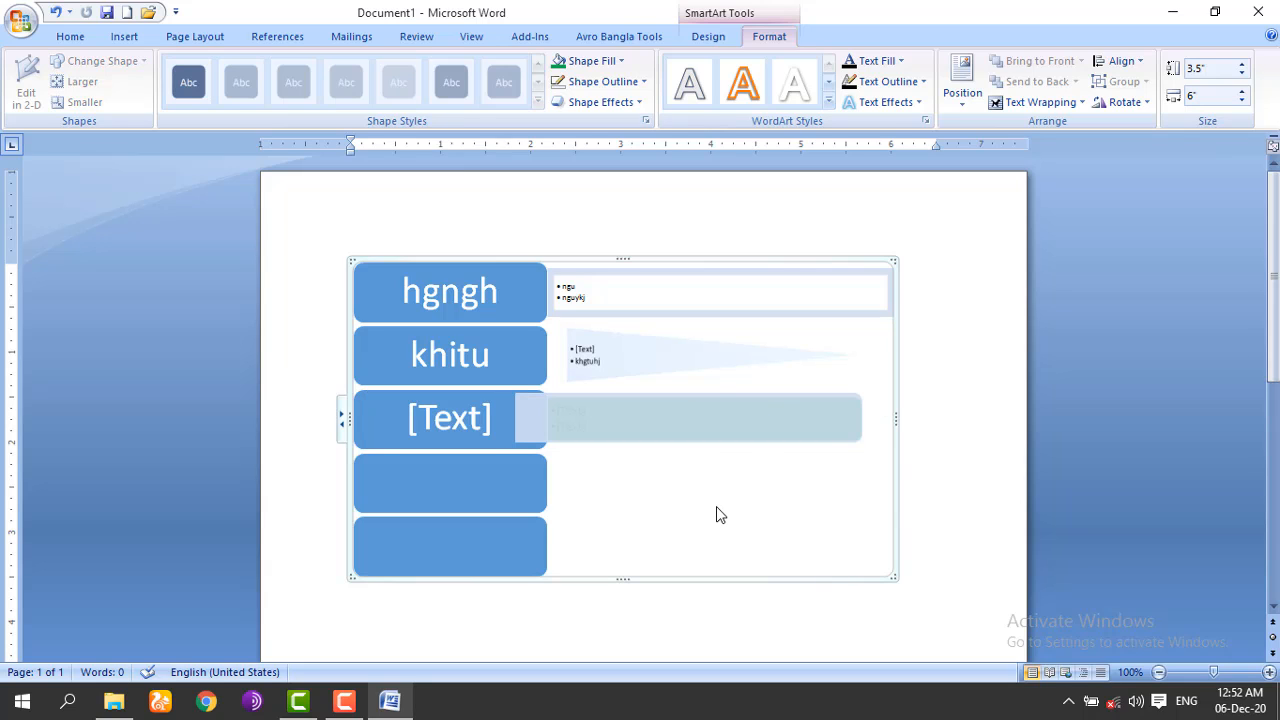
key("ctrl+z")
key("ctrl+z")
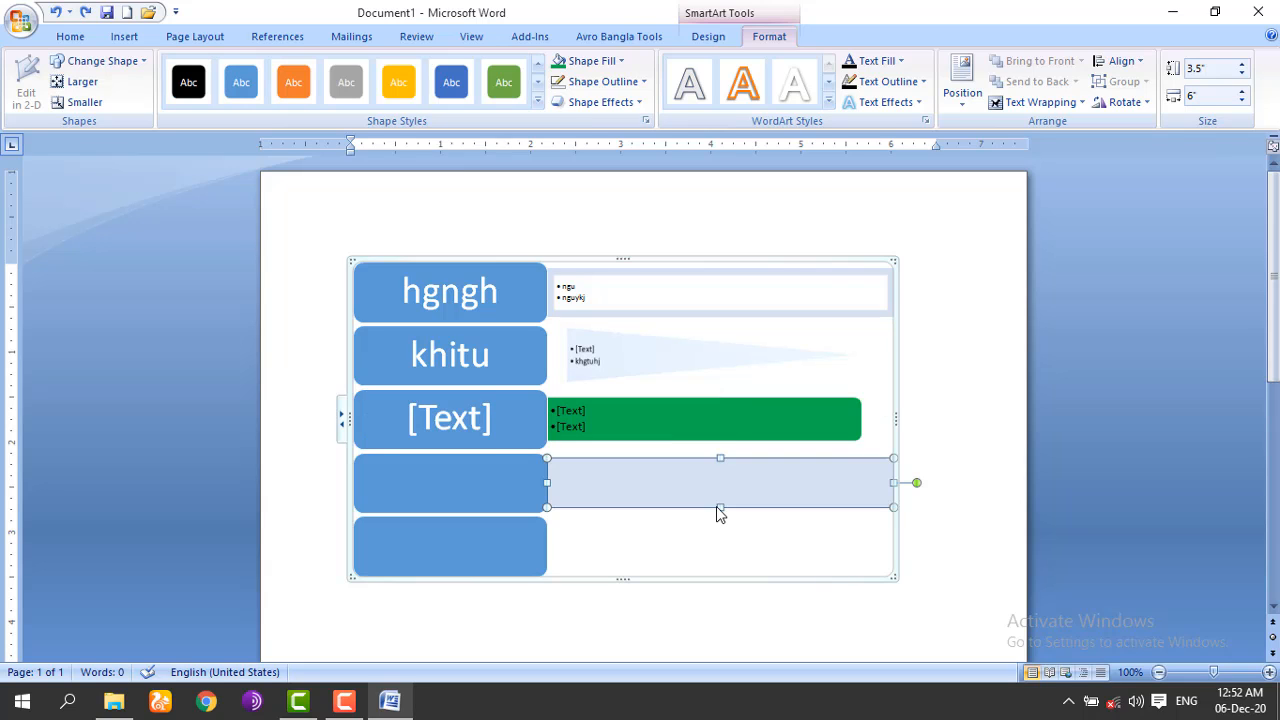
Step: View the text box options in the Format Text Effects dialog for the third row's green bullet box
left_click(731, 438)
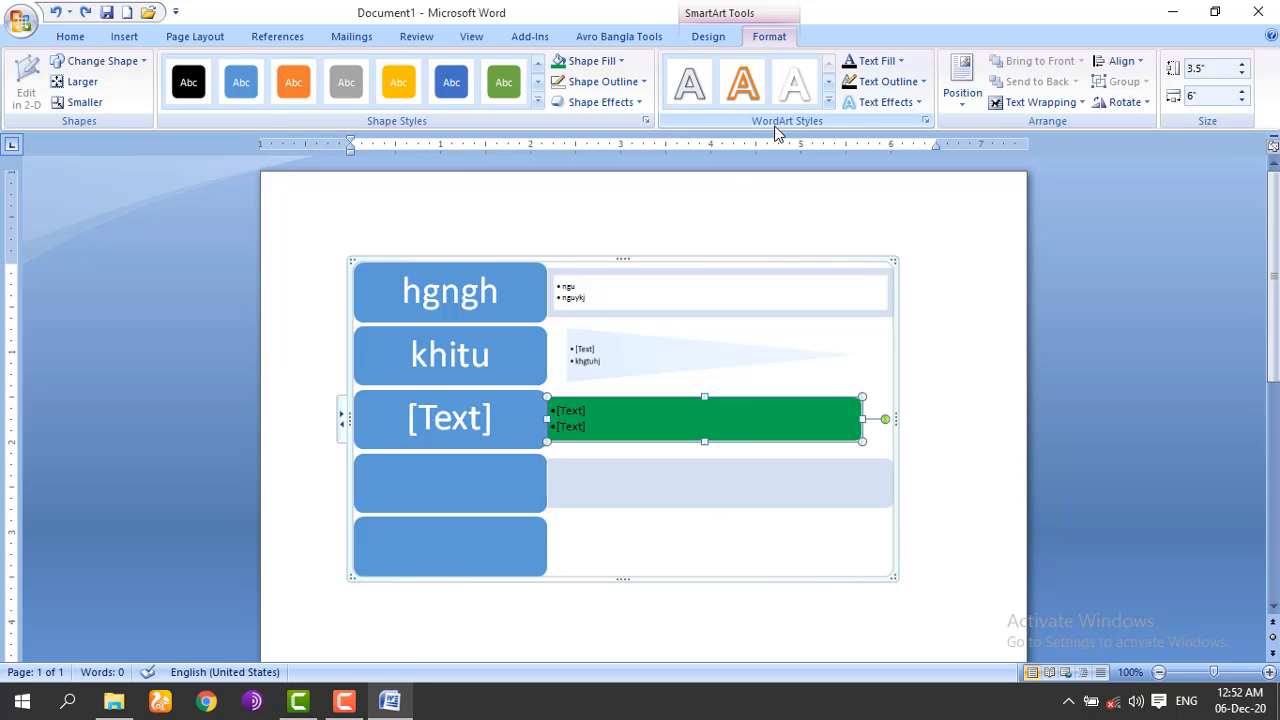
left_click(925, 121)
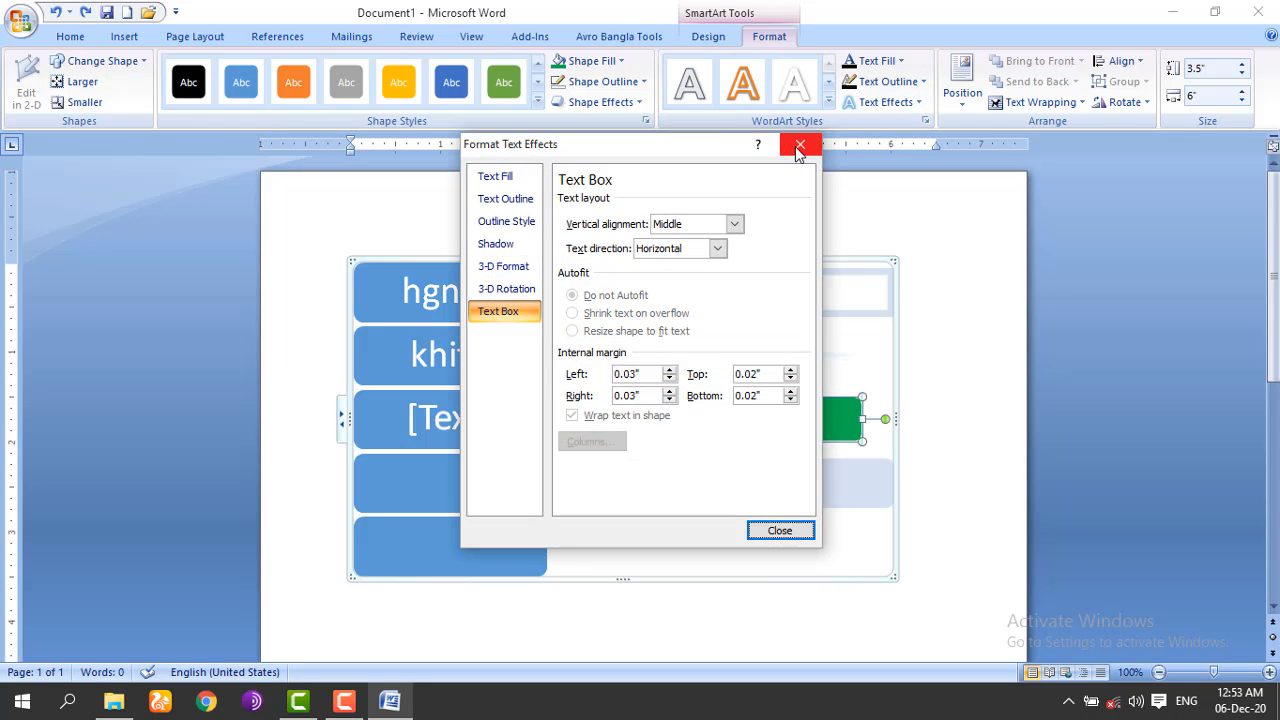
left_click(799, 146)
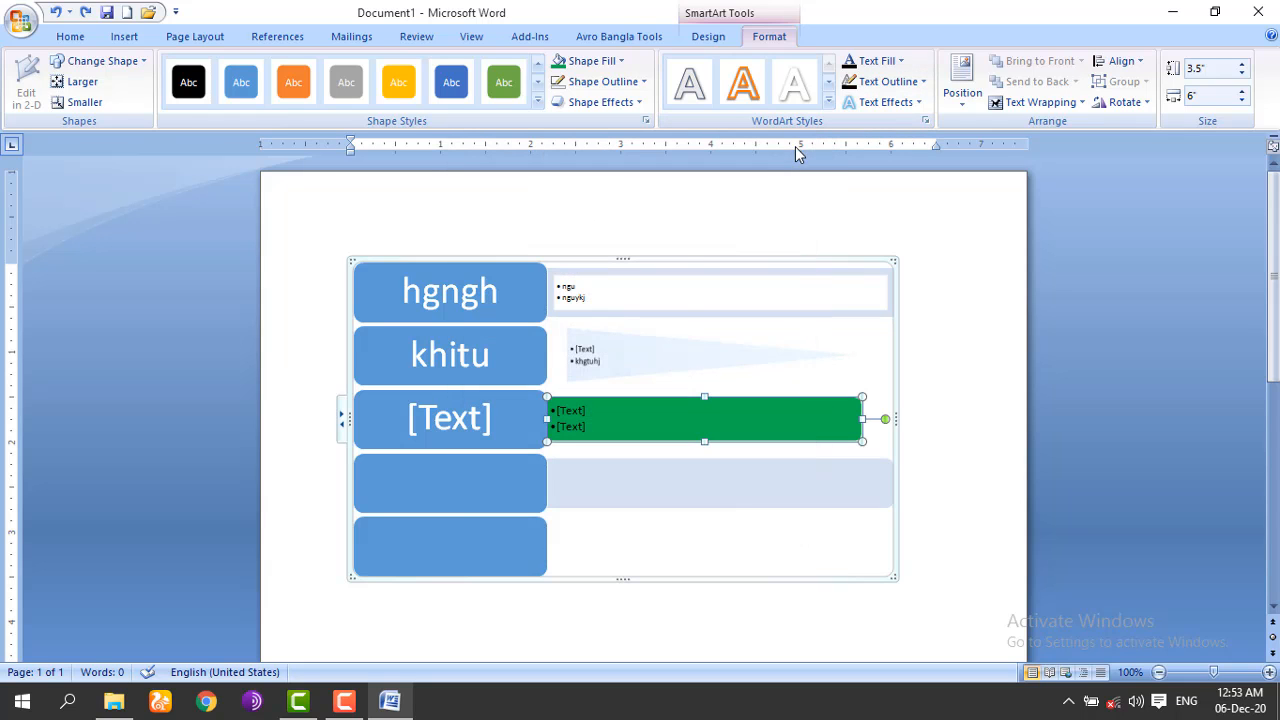
Step: Apply the orange WordArt style to the third row's second bullet, then move the triangle onto the first row's bullet box with white WordArt text
left_click(577, 425)
left_click_drag(635, 352, 716, 190)
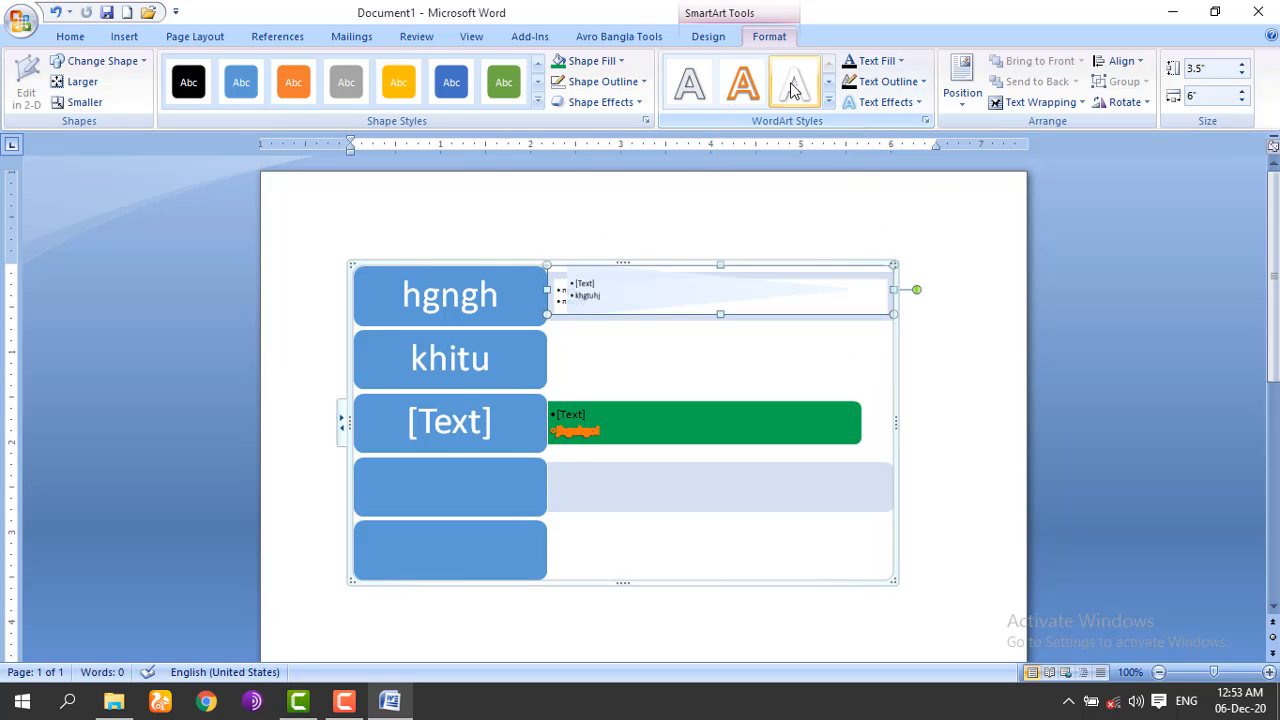
left_click(791, 88)
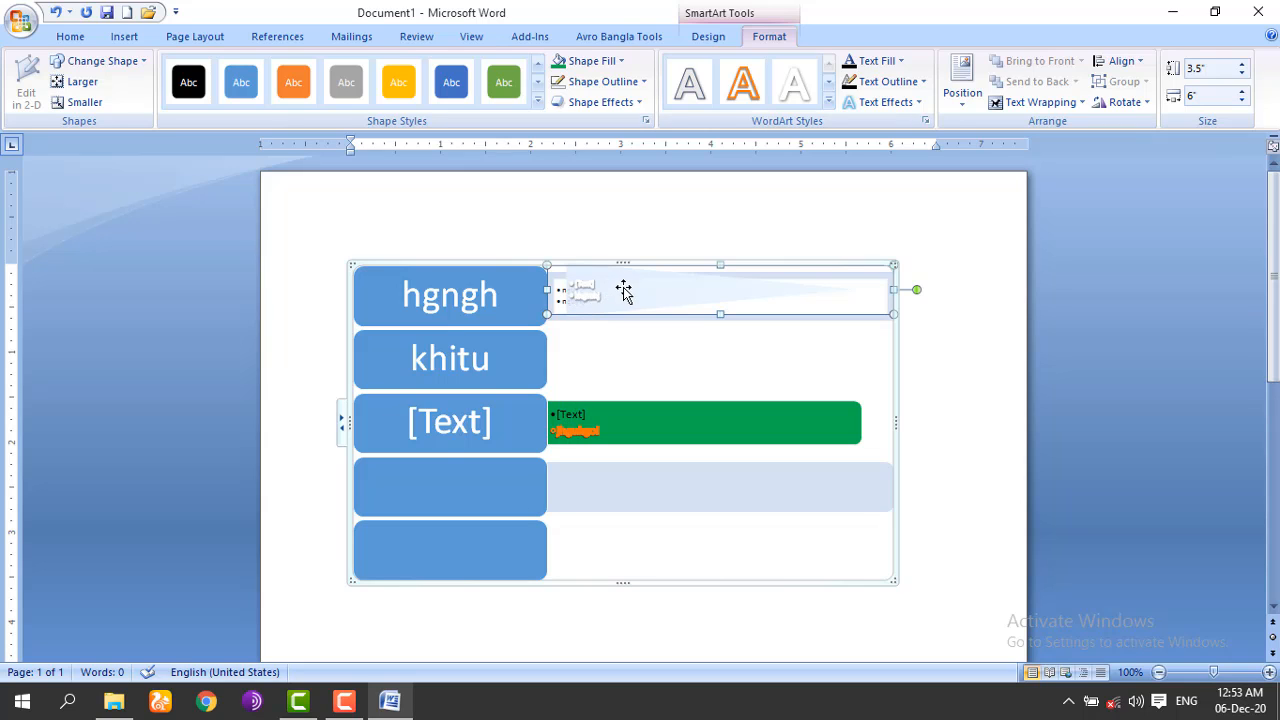
Step: Try the orange WordArt style on the heading "khitu", and leave it with the white shadowed style
left_click(501, 354)
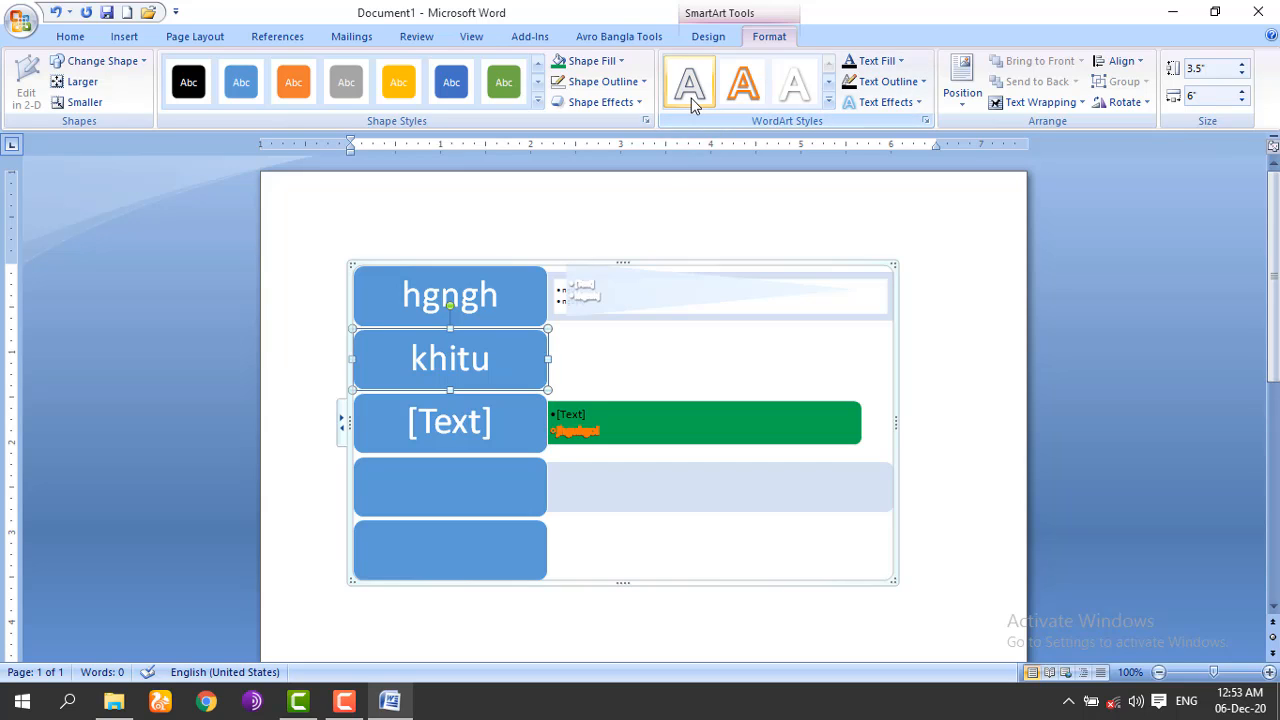
left_click(757, 101)
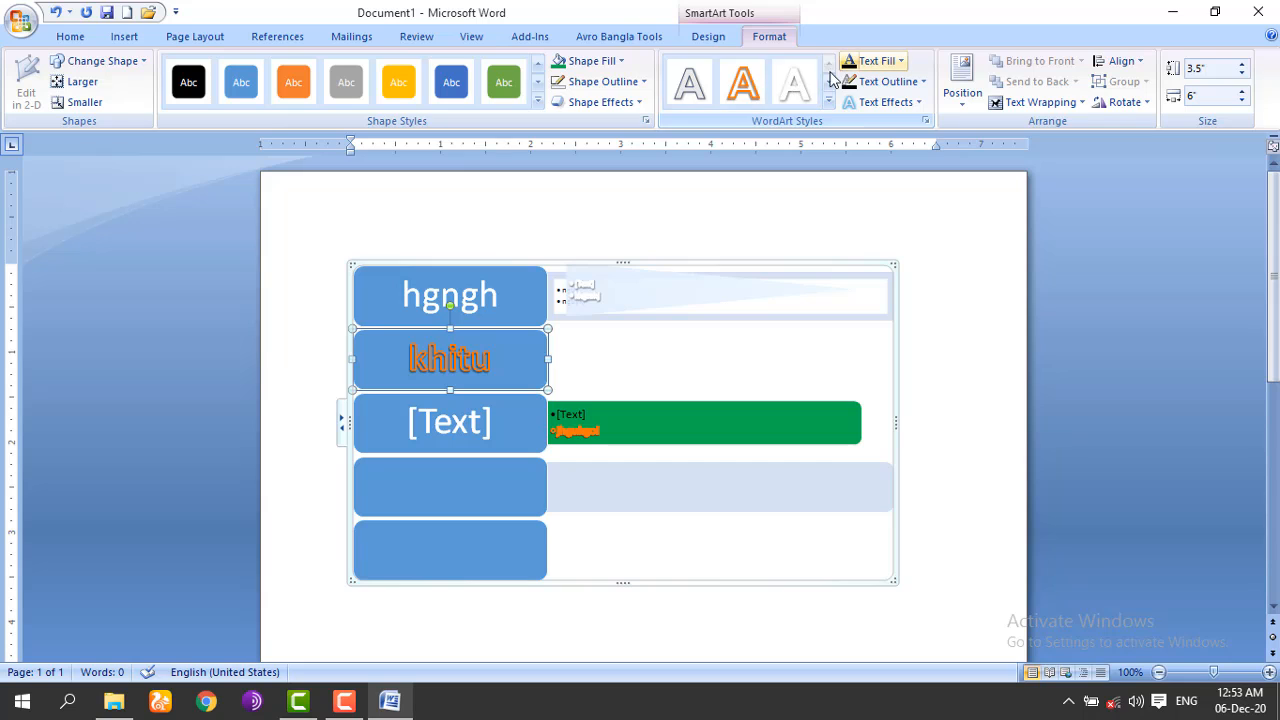
left_click(795, 88)
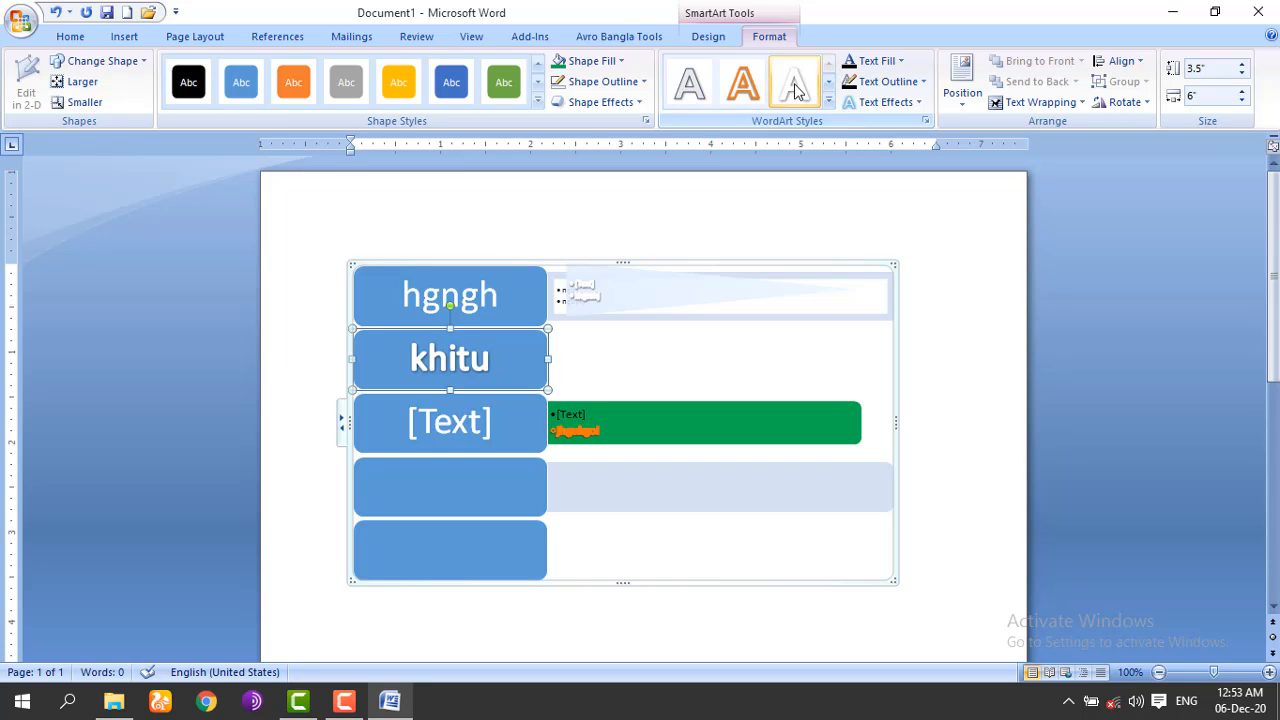
Step: Set the text fill of the heading "khitu" to dark gray and its text outline to white
left_click(903, 63)
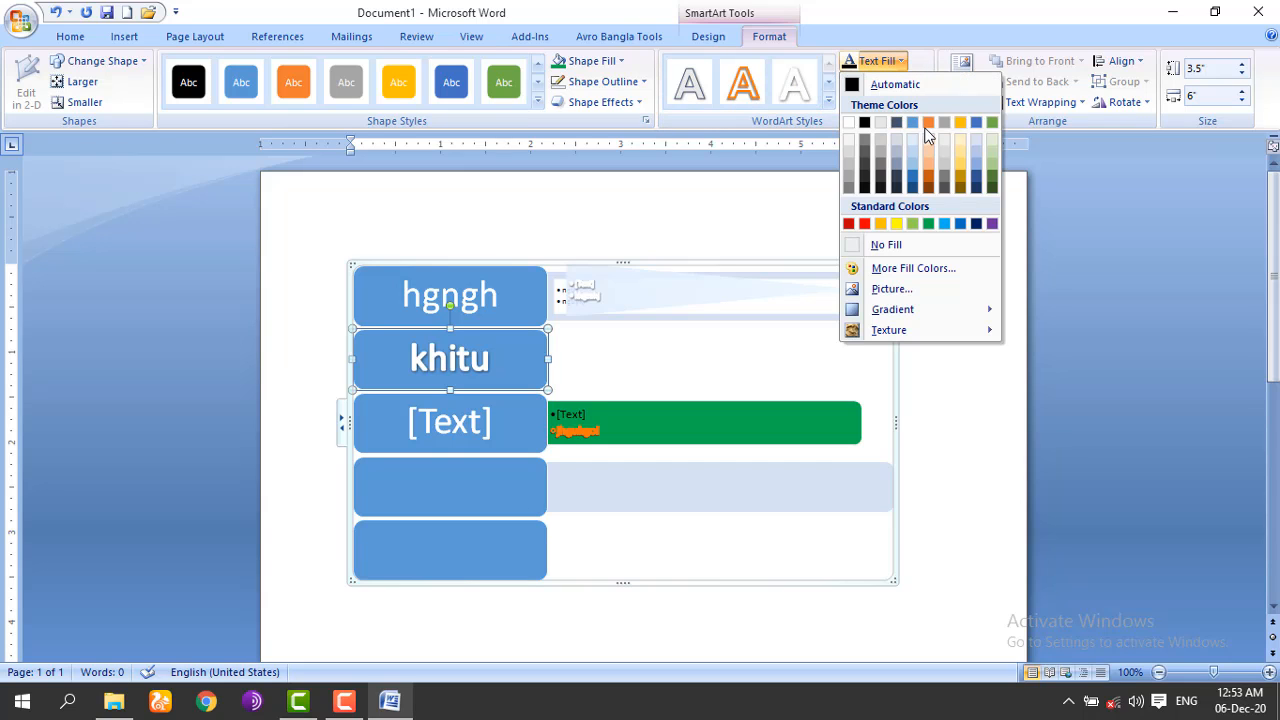
left_click(946, 192)
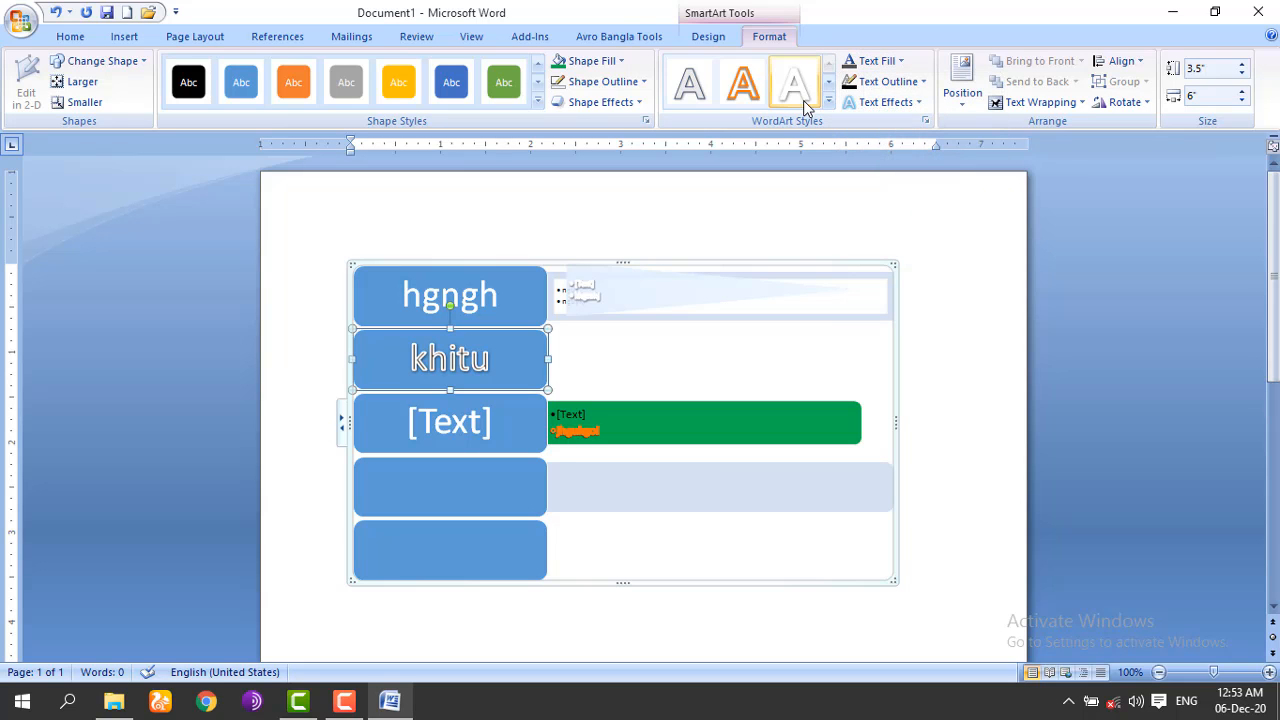
left_click(916, 84)
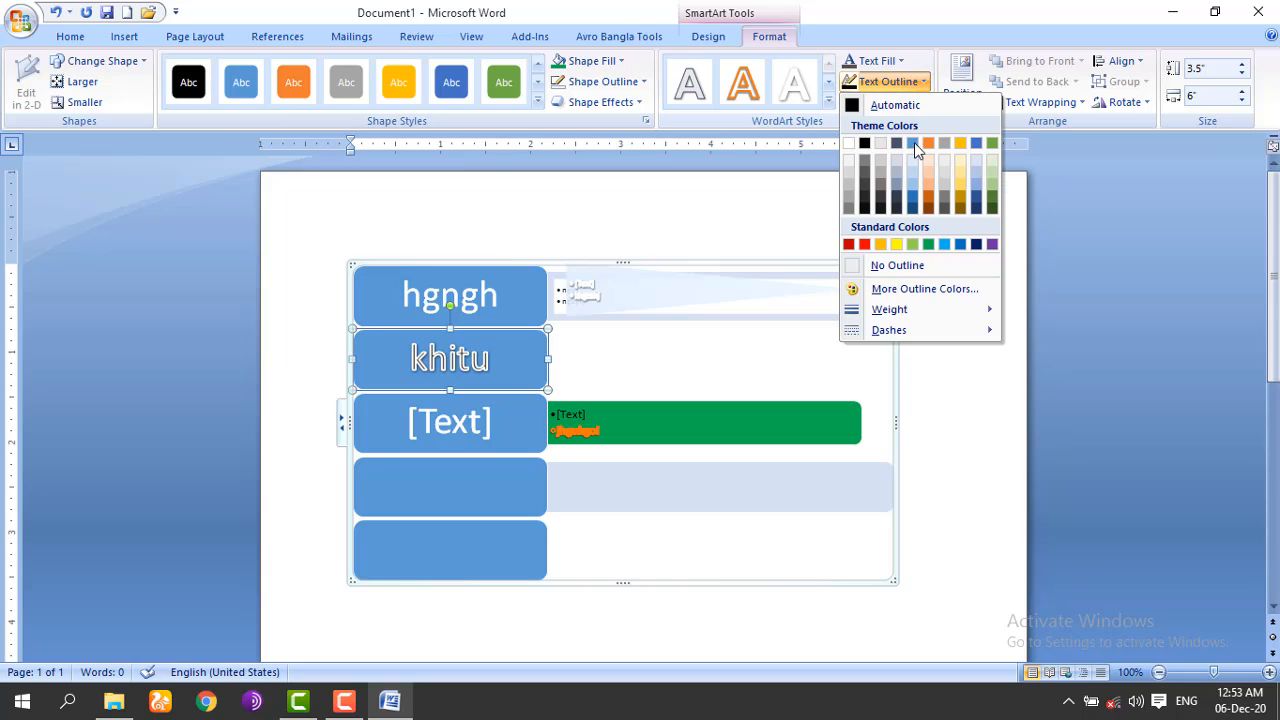
left_click(850, 144)
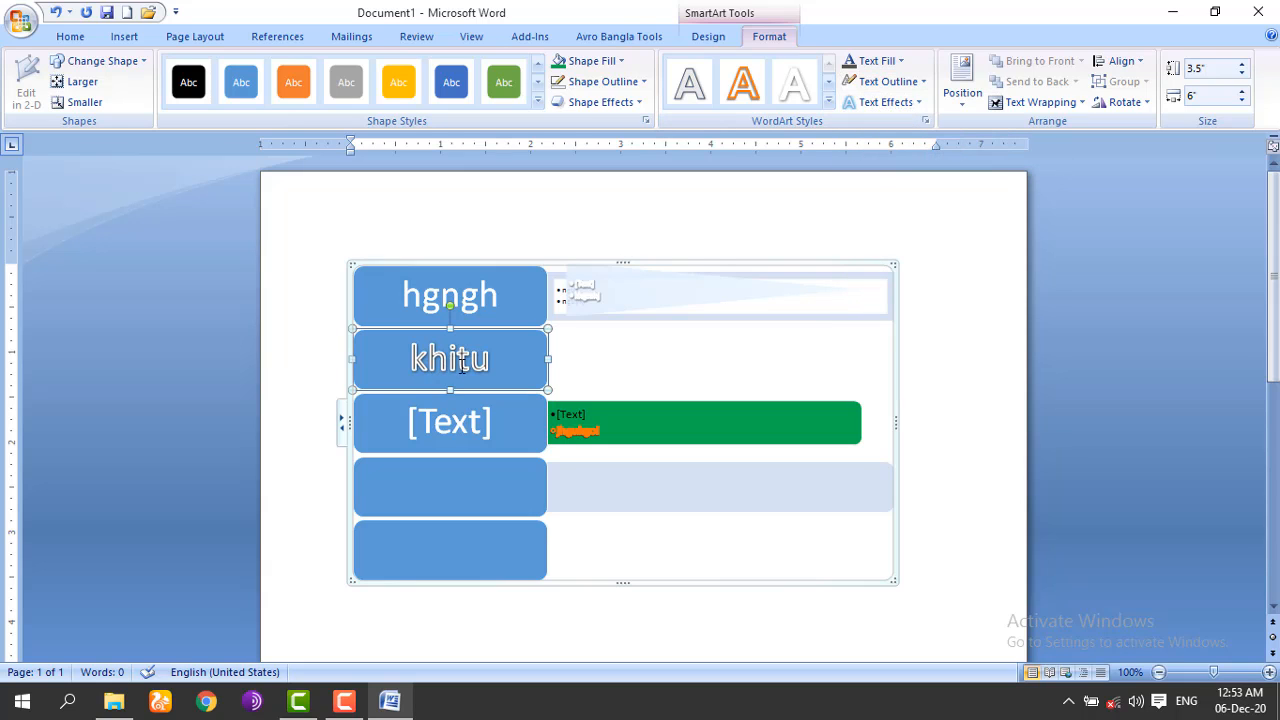
Step: Set the text fill of the heading "khitu" to standard green and its text outline to red
left_click(893, 62)
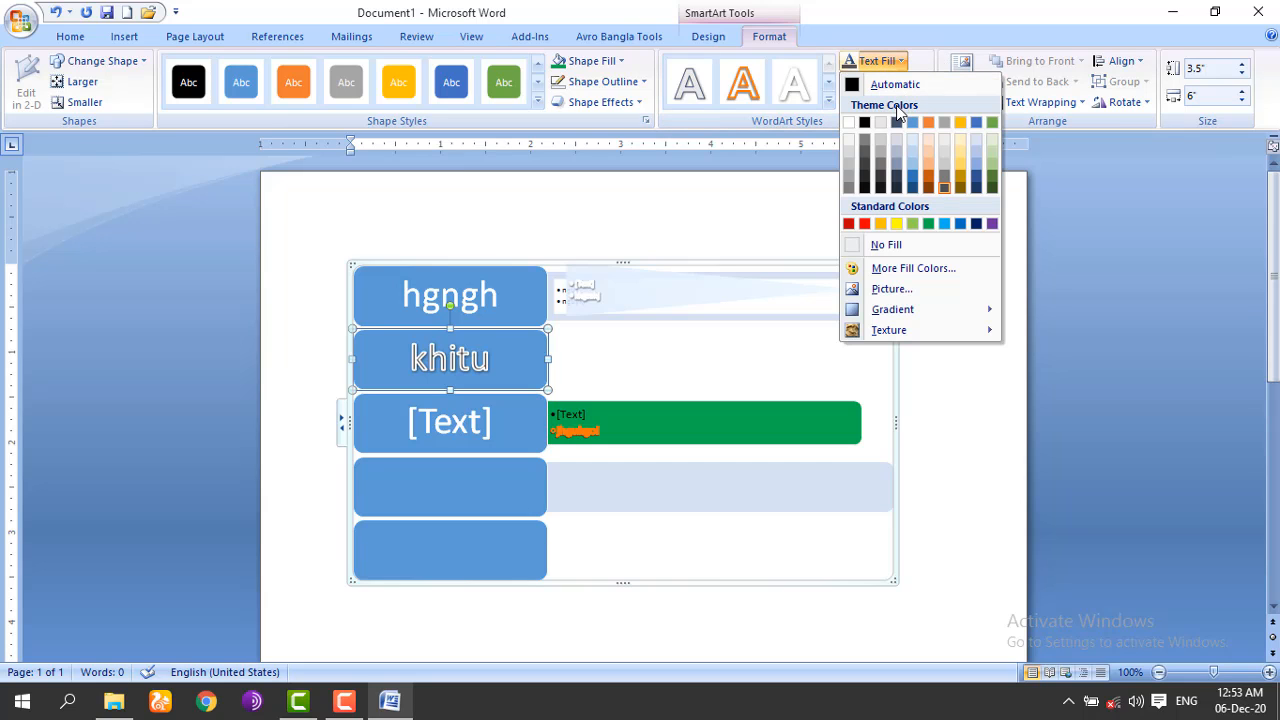
left_click(926, 226)
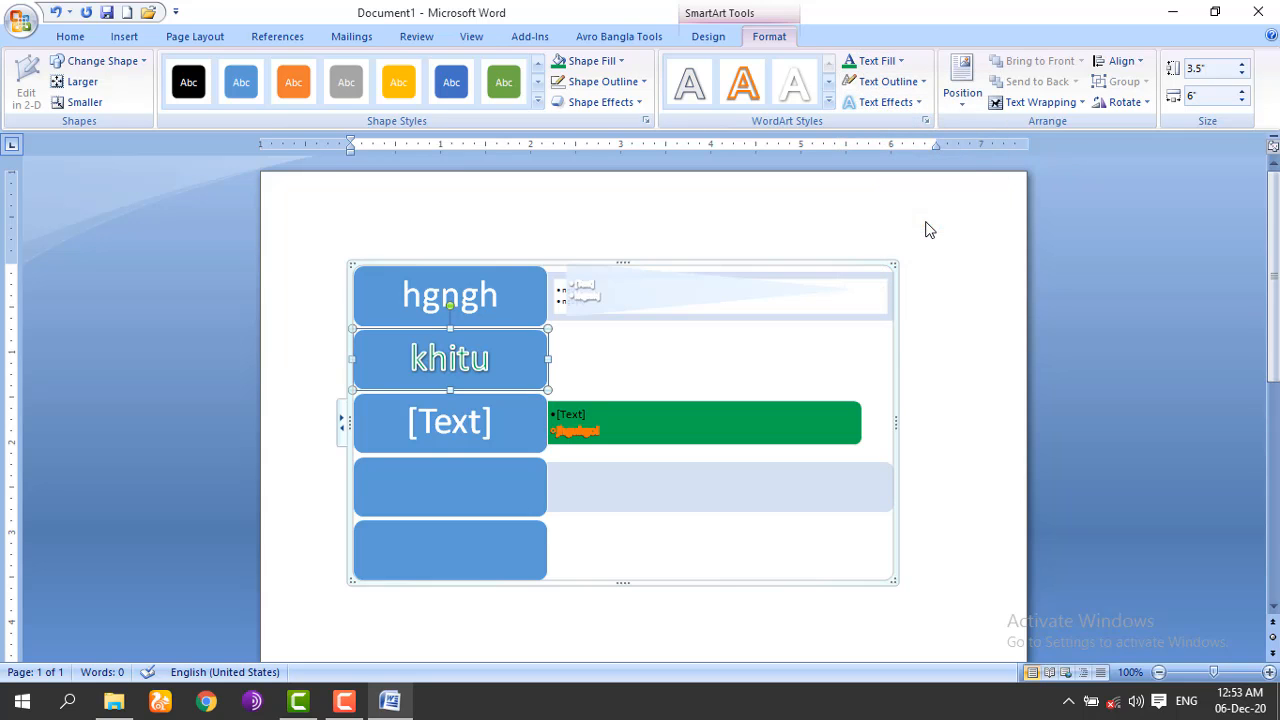
left_click(920, 82)
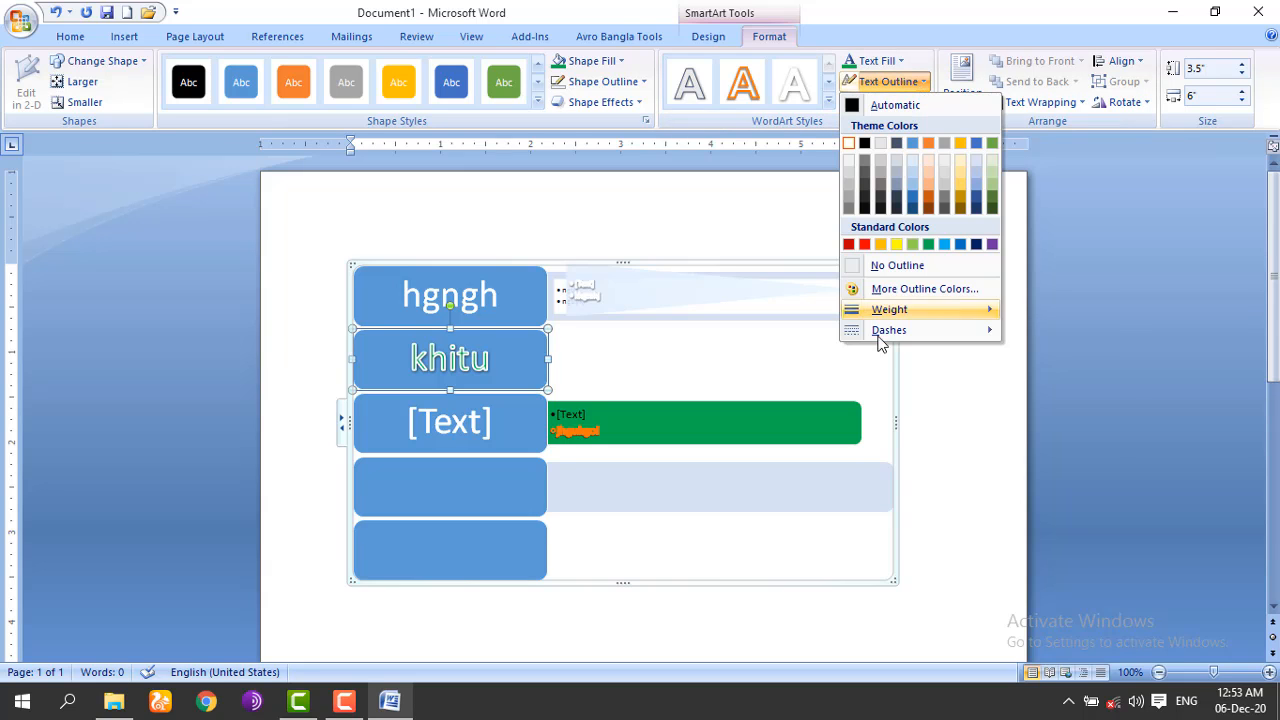
left_click(865, 244)
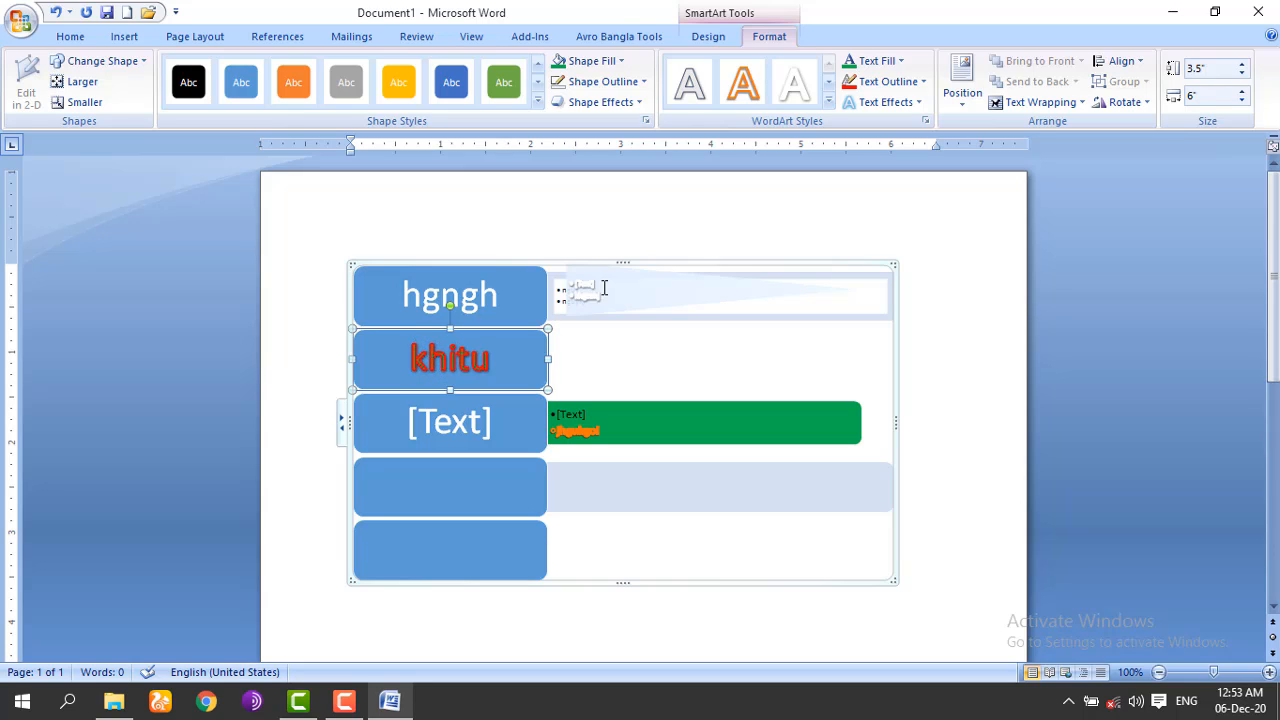
Step: Preview the Shadow and Transform text effects on the heading "khitu" without applying any
left_click(918, 103)
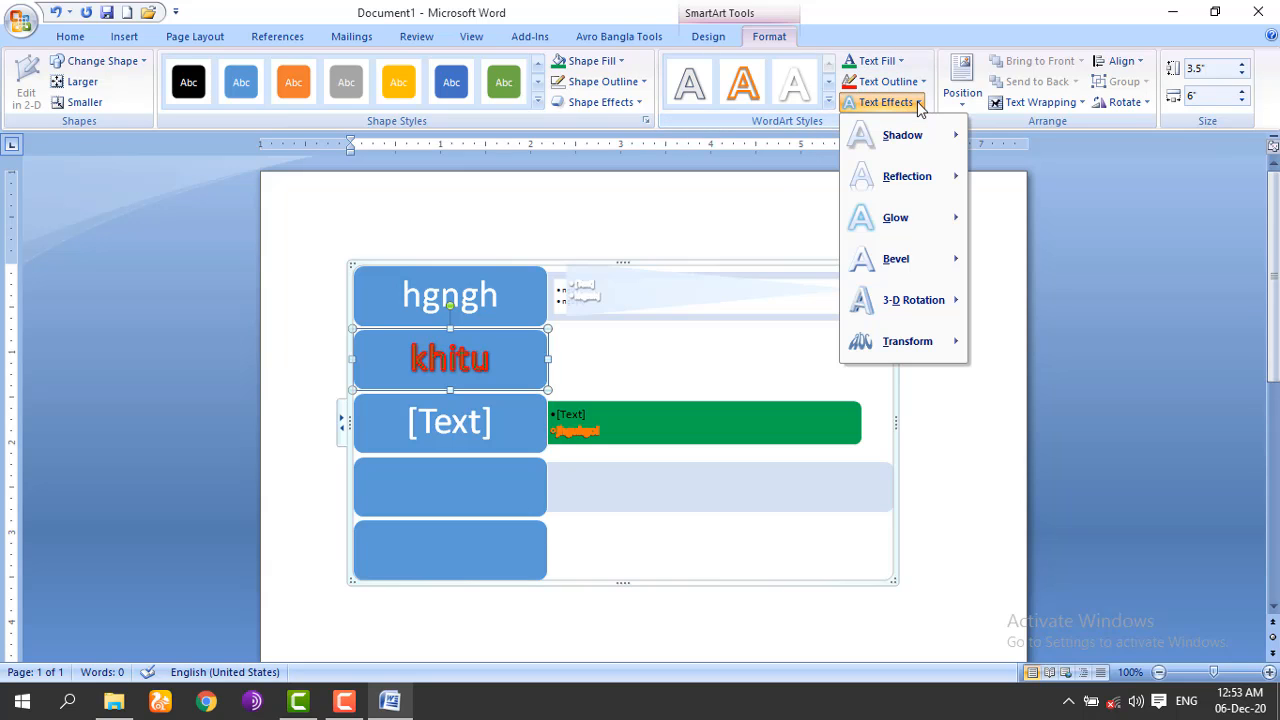
mouse_move(905, 136)
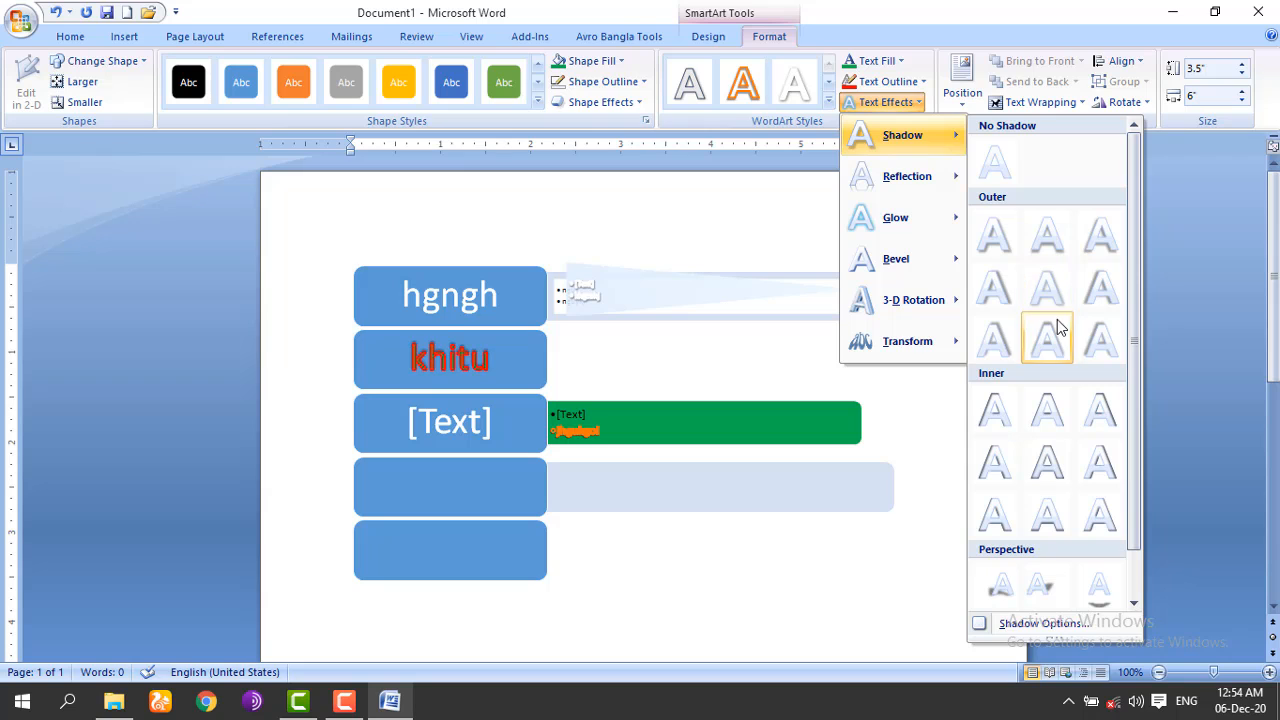
mouse_move(947, 348)
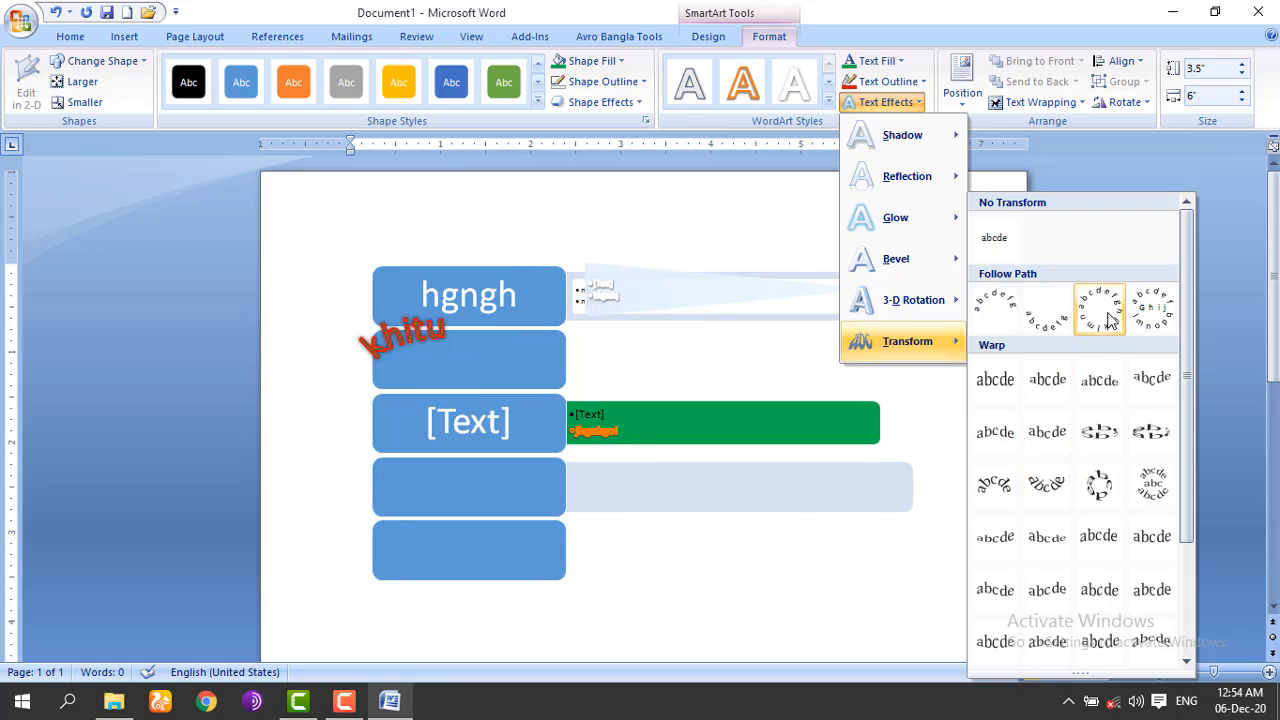
left_click(508, 368)
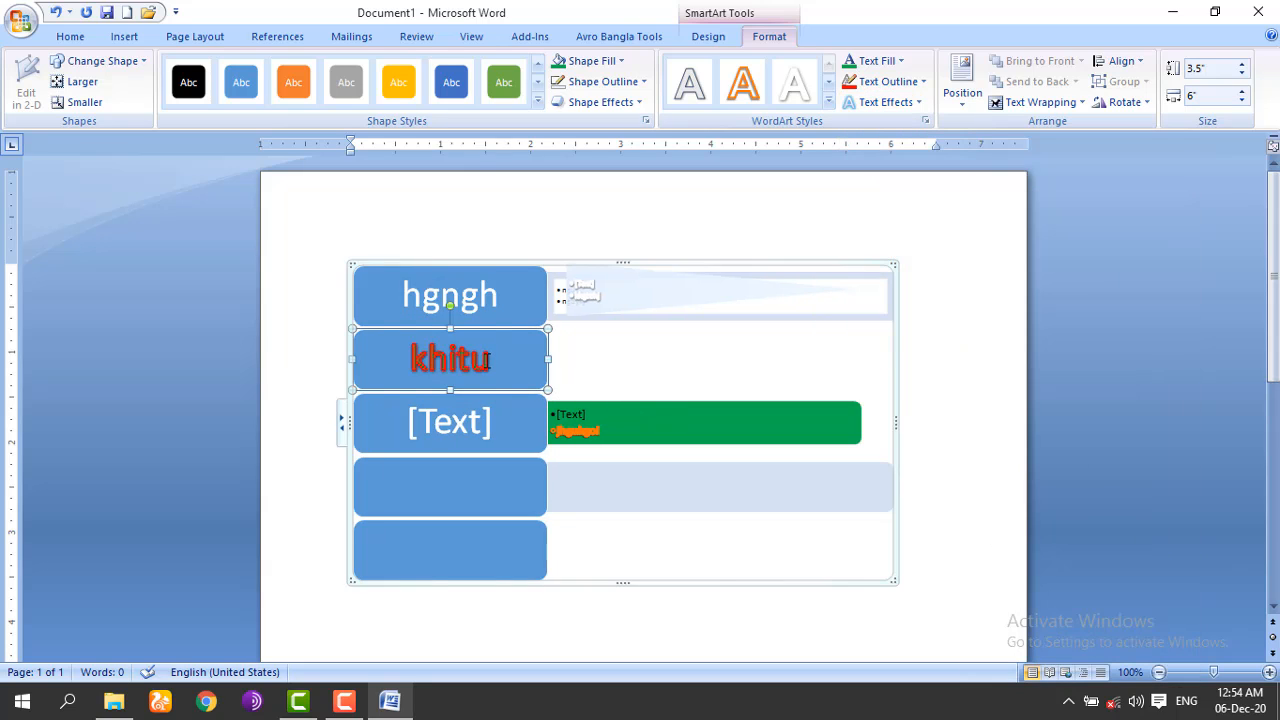
Step: Append the sample text "hjguytfiukhjgvibkhb" after "khitu" in the second row's heading
left_click(489, 361)
type("hjguytfiukhjgvikhb")
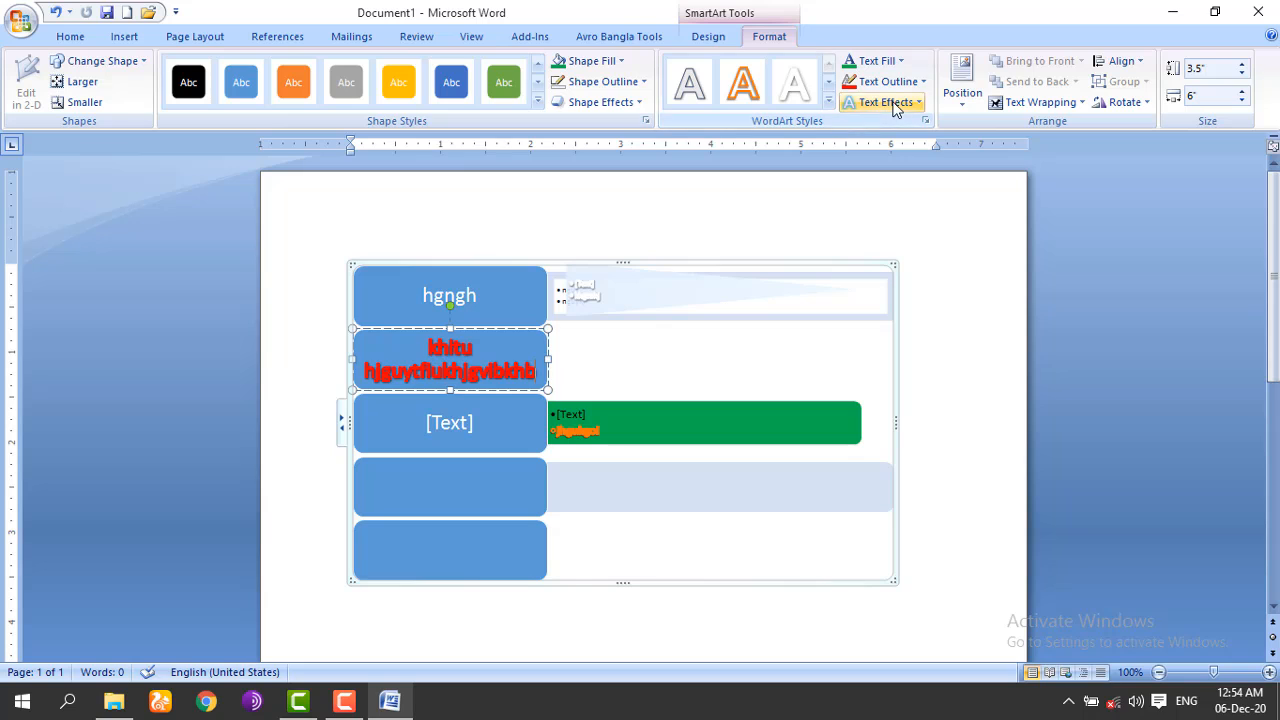
Step: Apply the circular Follow Path transform text effect to the second row's heading
left_click(590, 352)
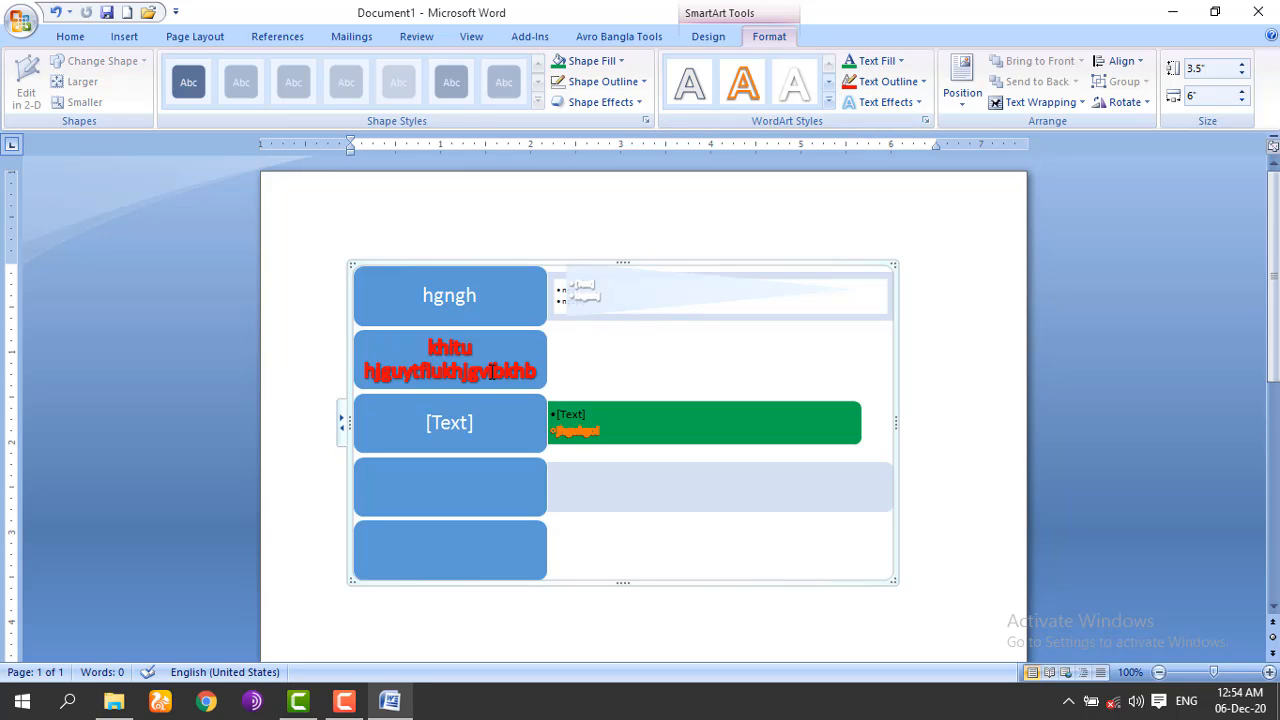
left_click(493, 373)
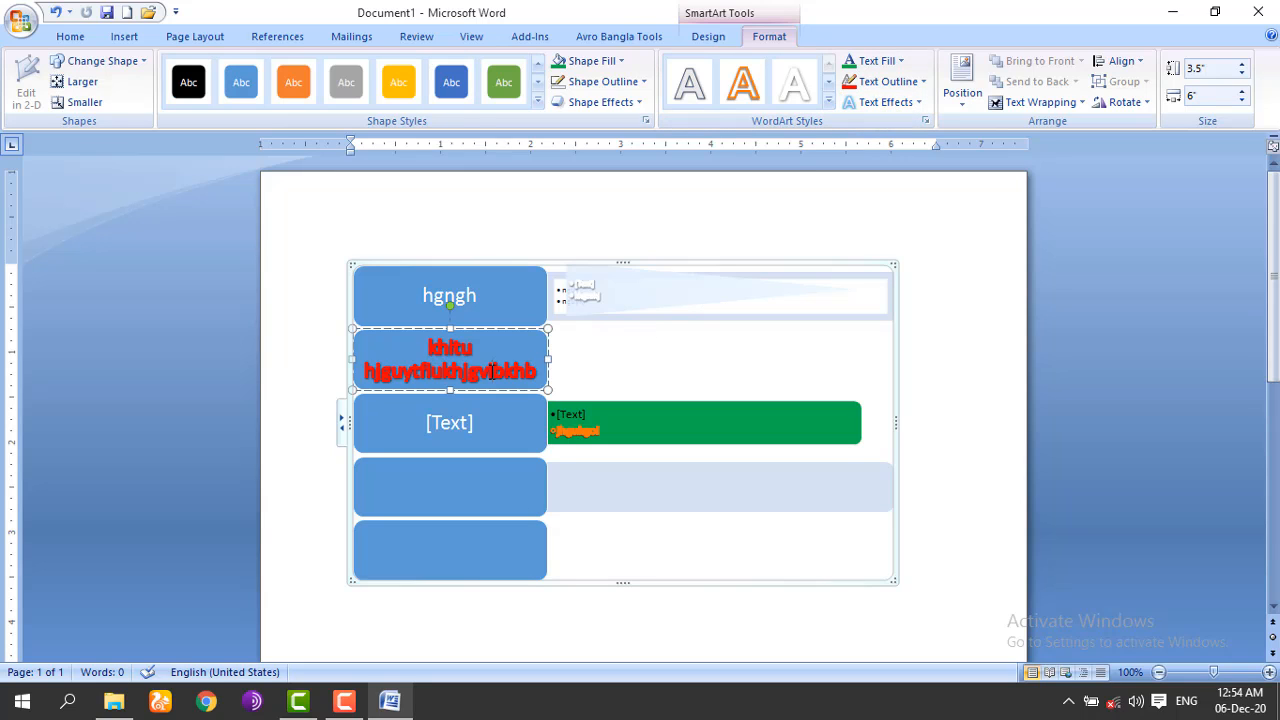
left_click(918, 102)
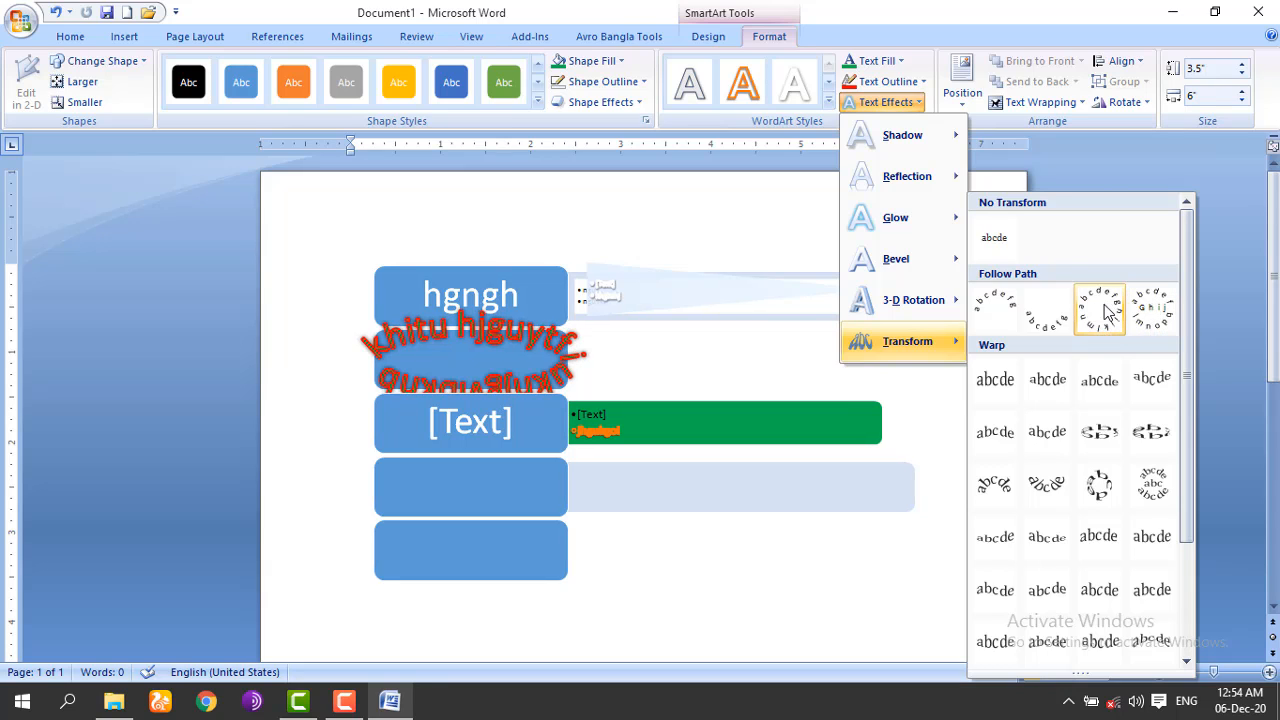
left_click(1104, 308)
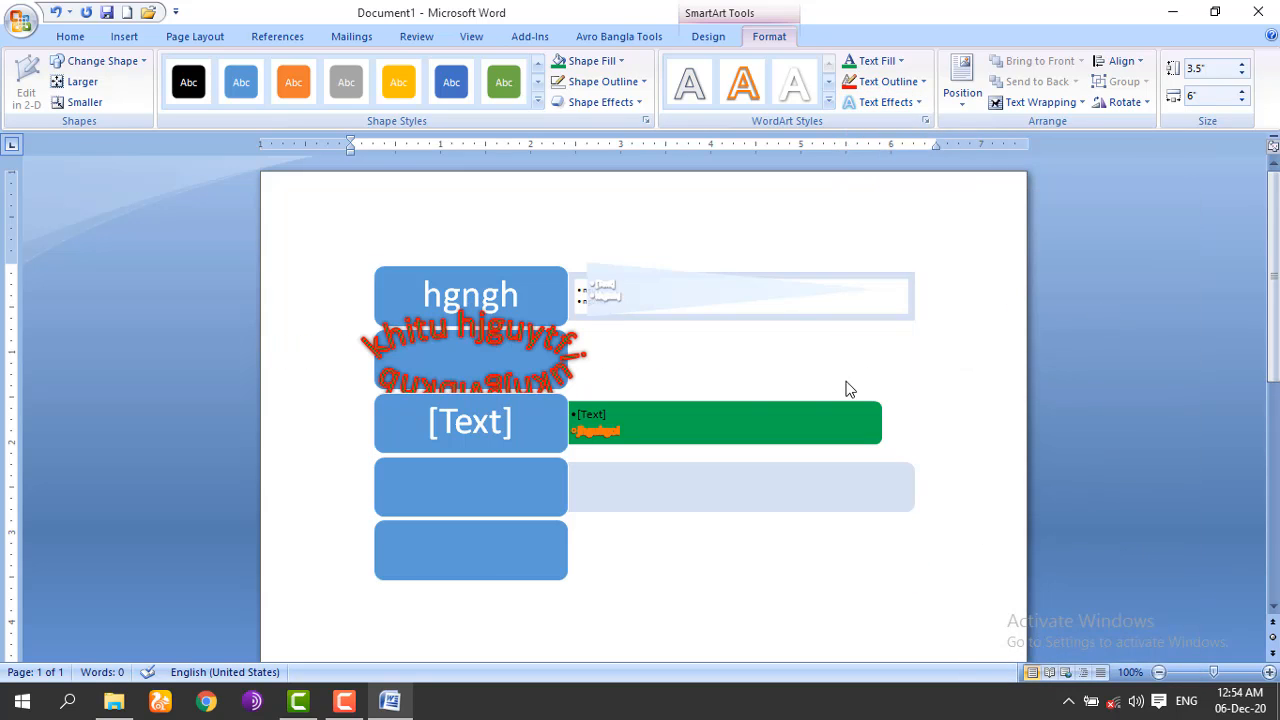
left_click(813, 393)
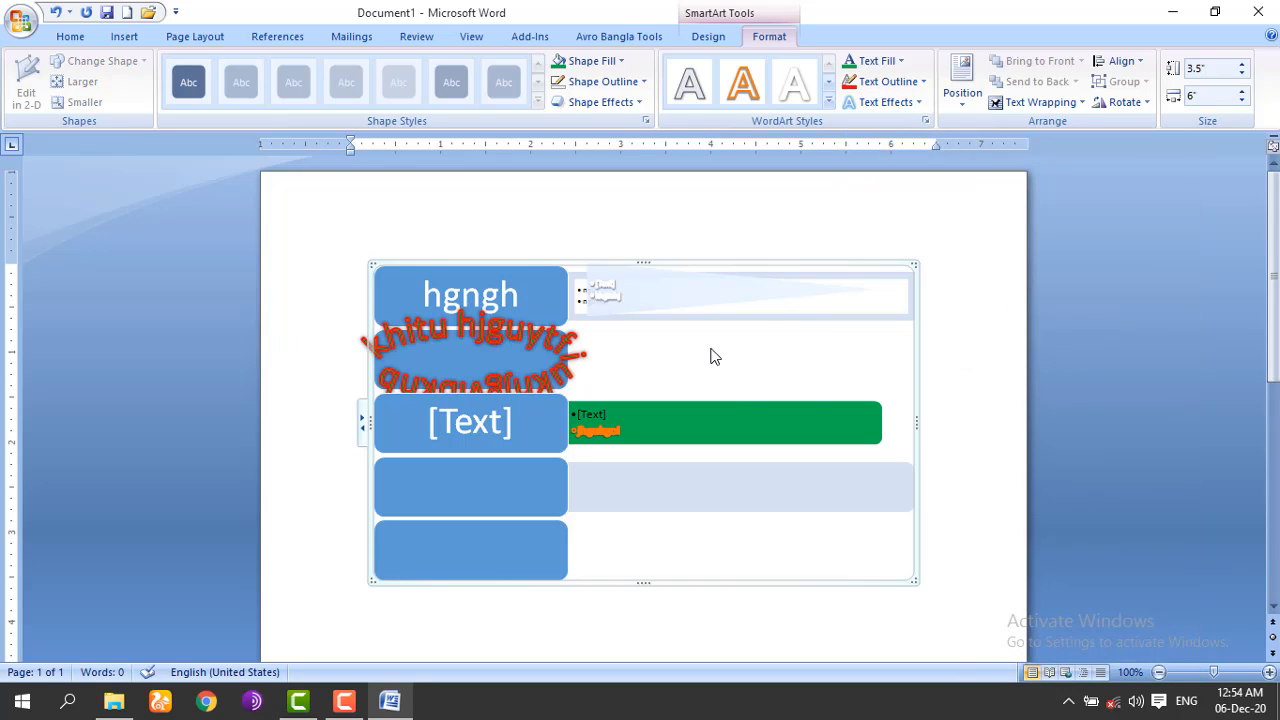
Step: Look over the Position, Design and Text Wrapping options for the SmartArt graphic, with the third row's heading selected
left_click(966, 103)
left_click(477, 451)
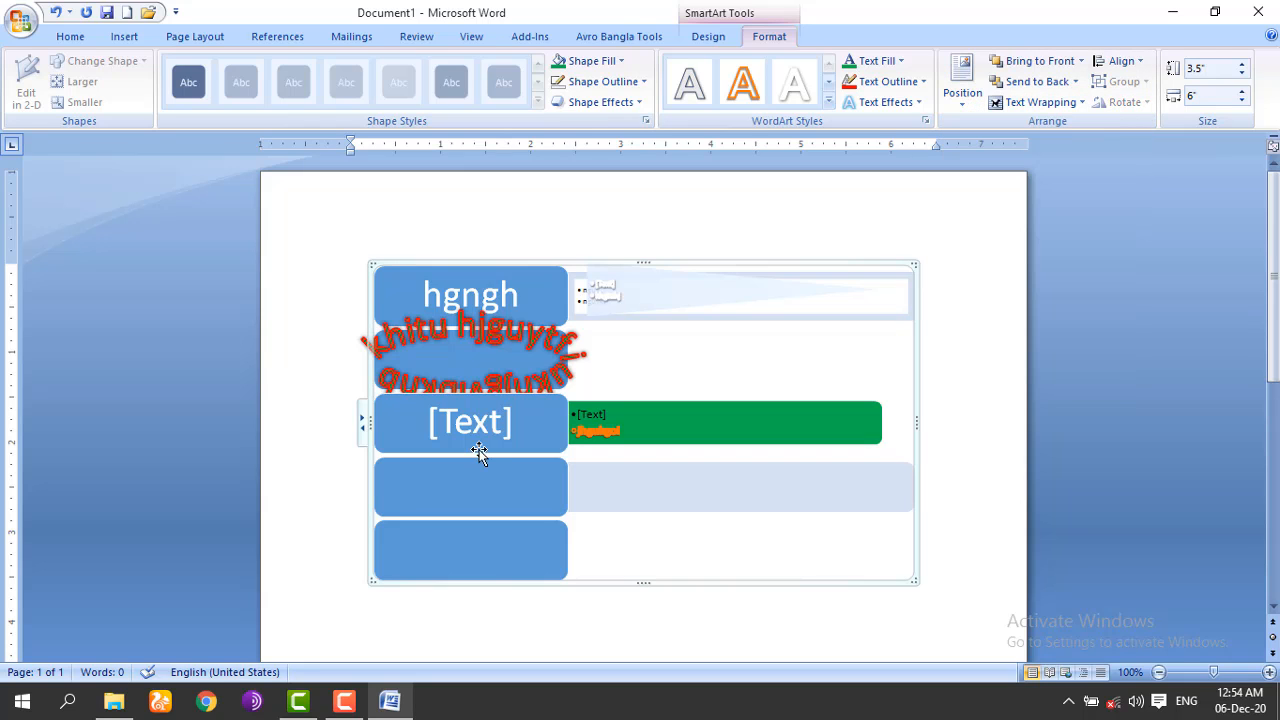
left_click(488, 442)
left_click(708, 36)
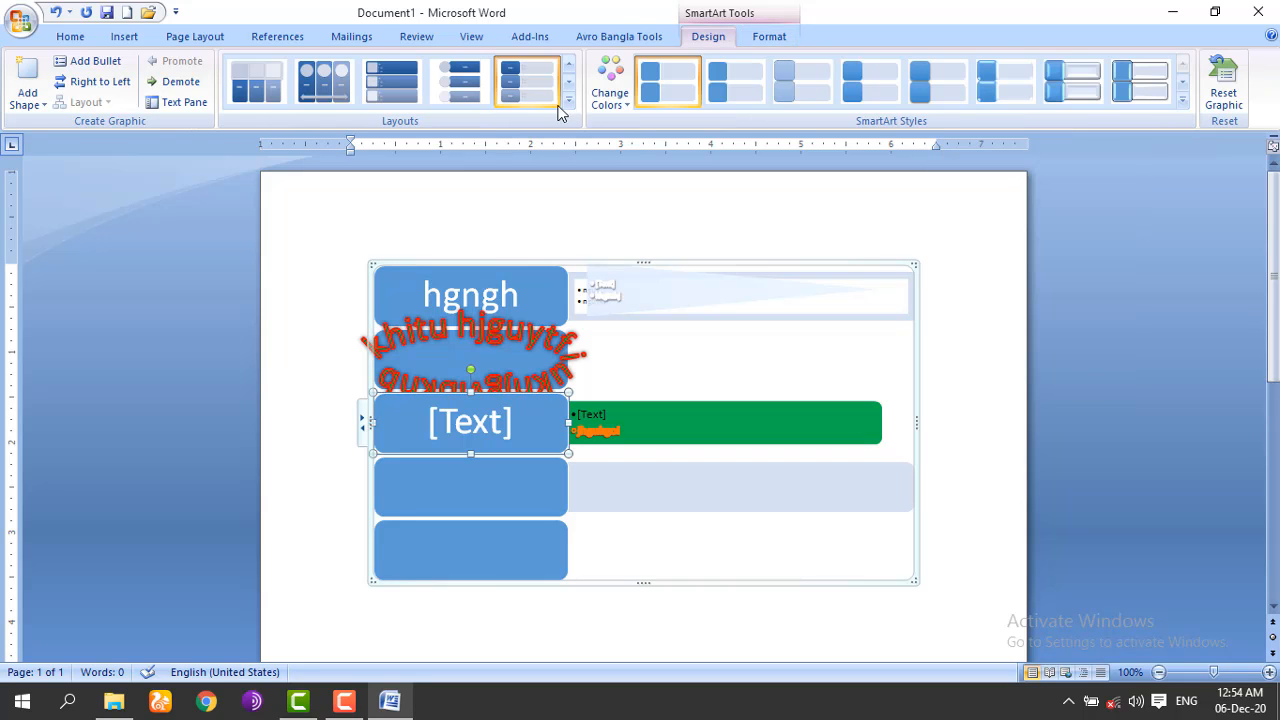
left_click(765, 36)
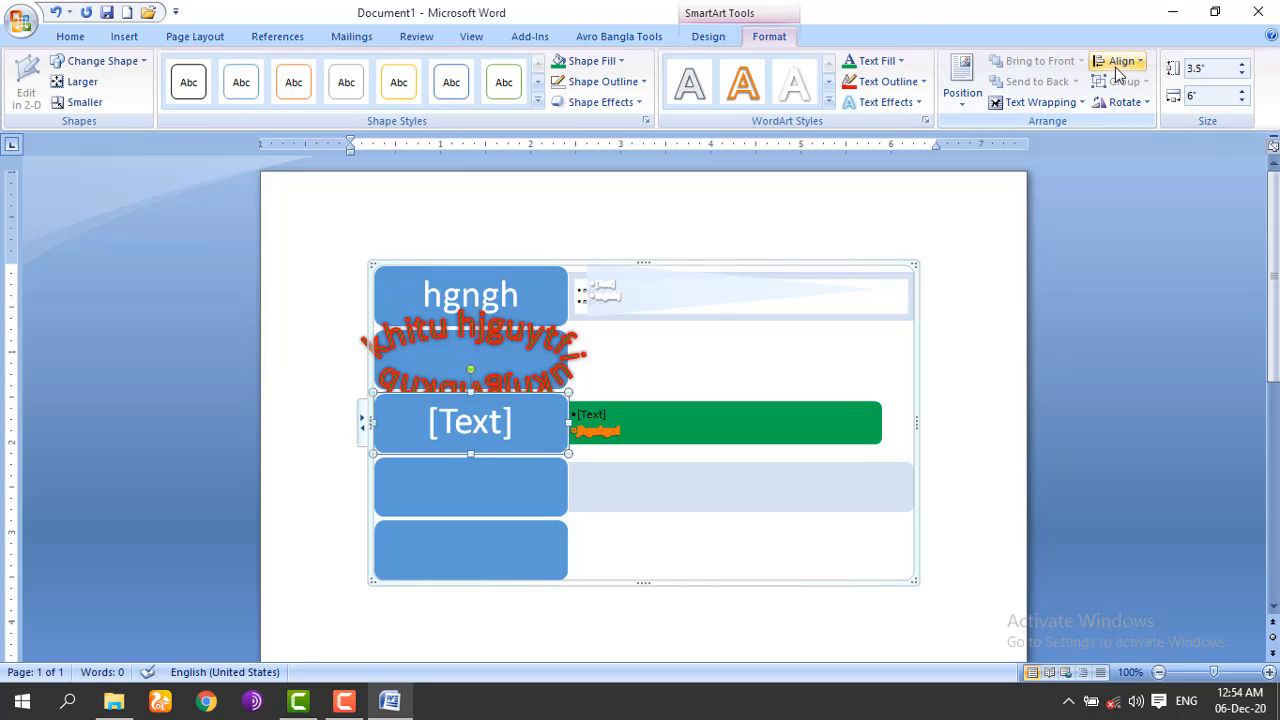
left_click(1032, 105)
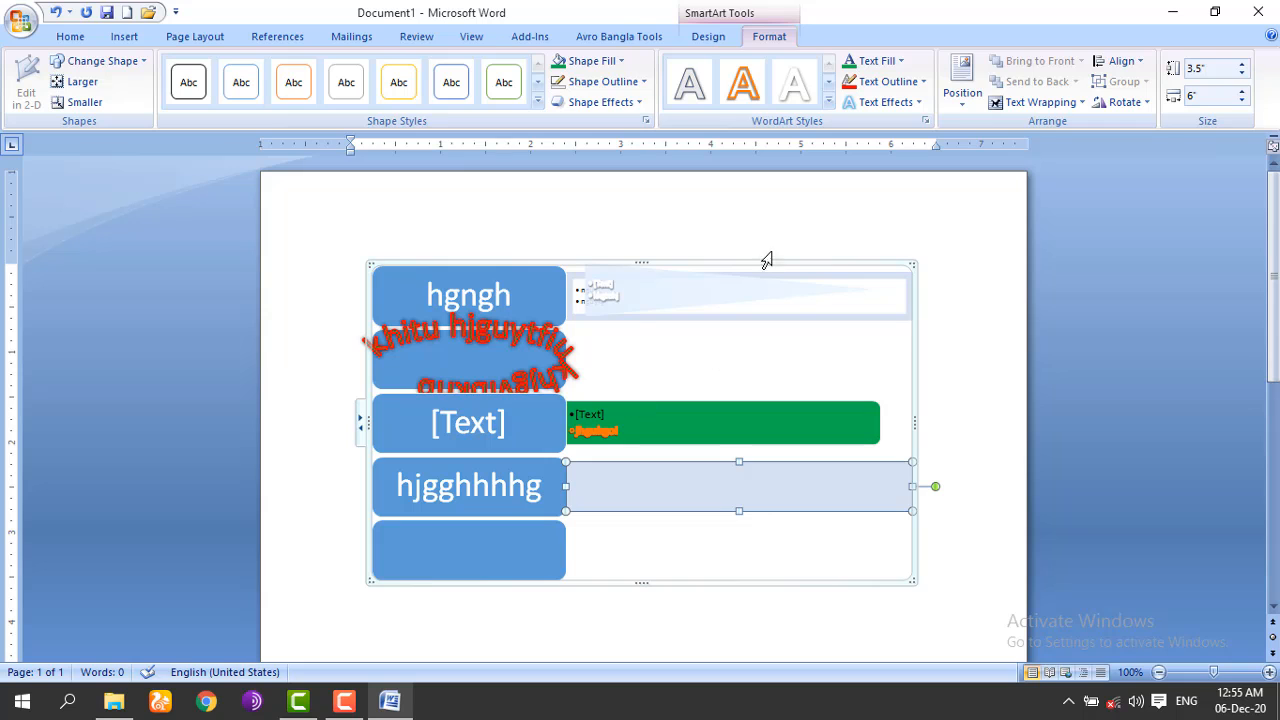
Step: Create a new blank document and open the Insert Chart dialog
left_click(128, 38)
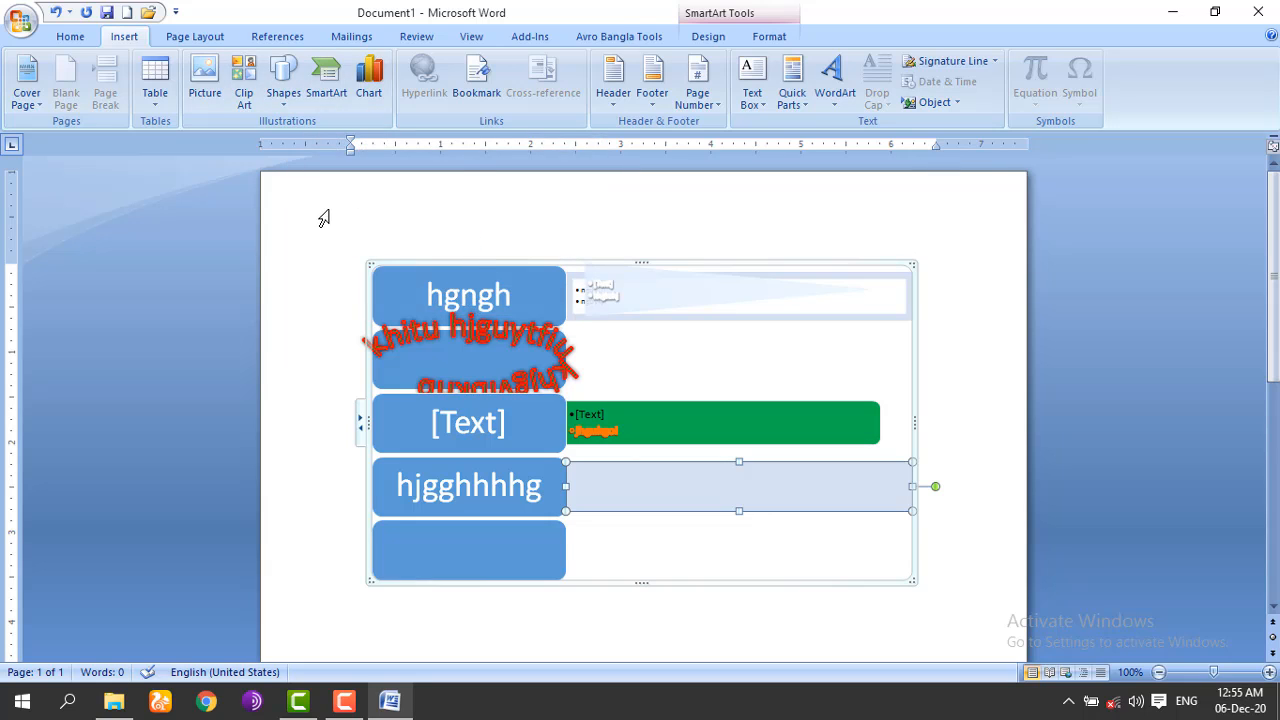
key("ctrl+n")
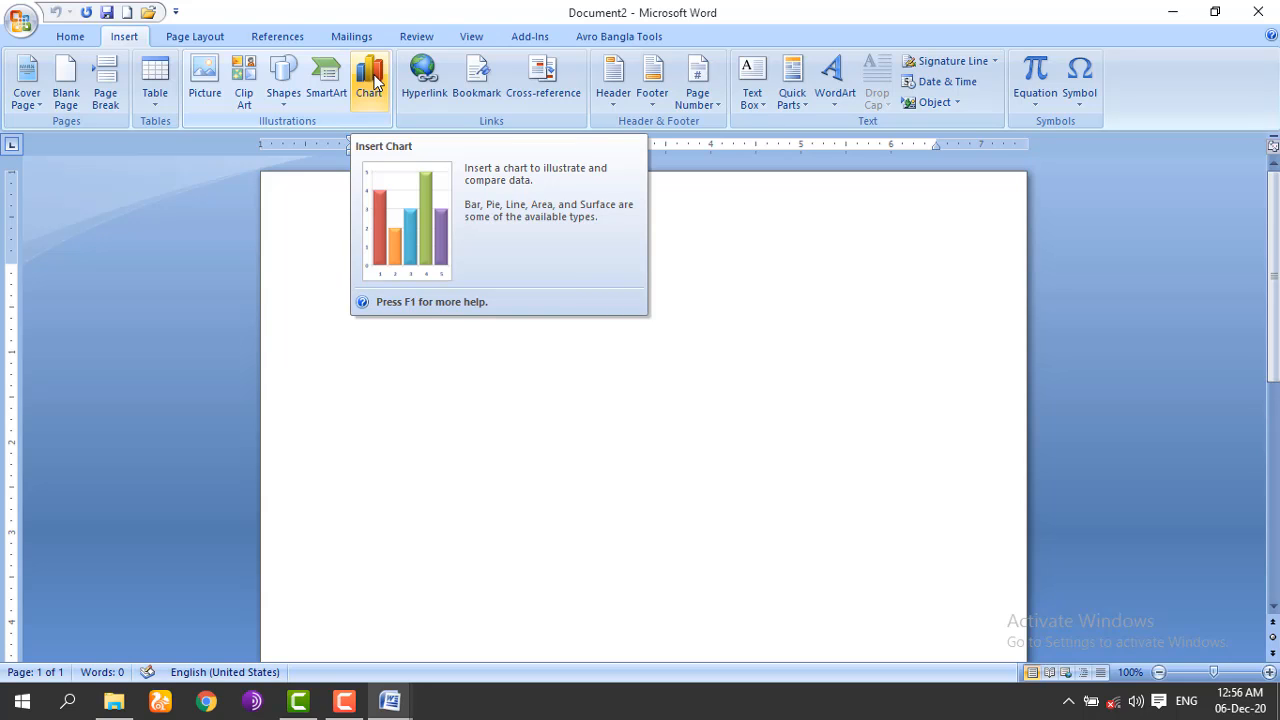
left_click(376, 82)
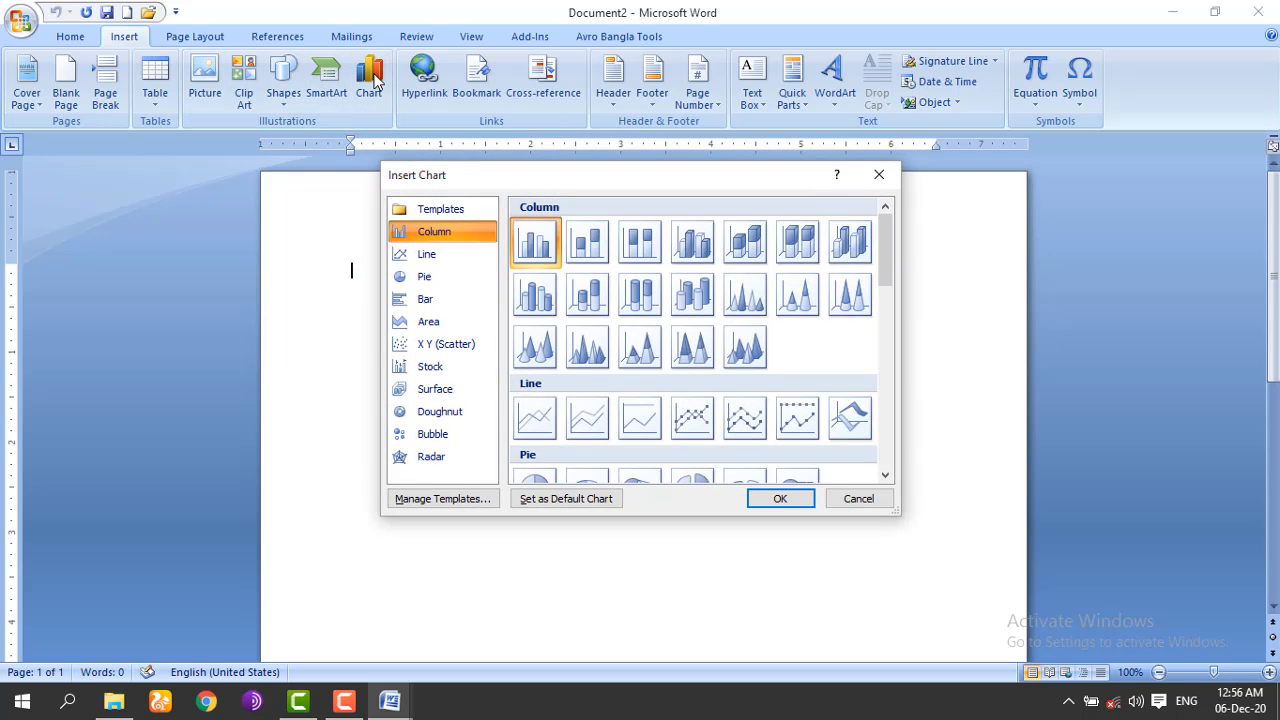
Step: Browse the Pie, Bar, Stock and XY (Scatter) chart types, and insert a two-dimensional clustered column chart
left_click(447, 270)
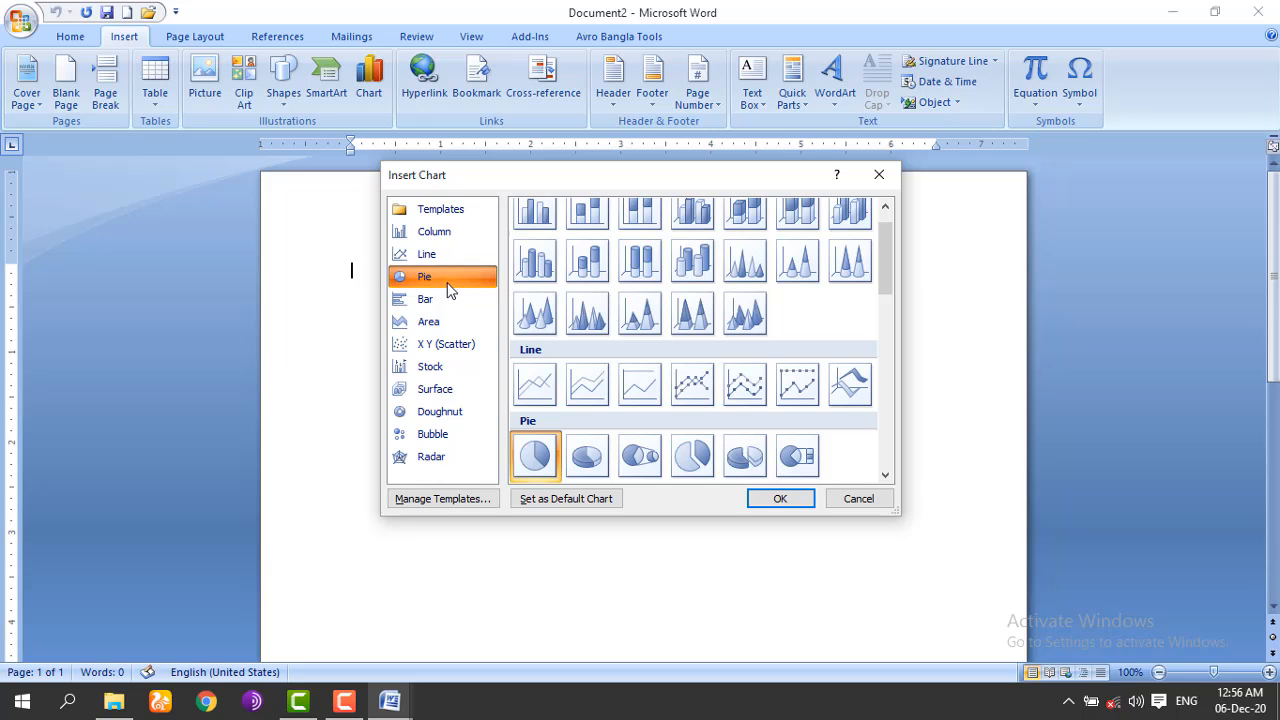
left_click(443, 298)
left_click(443, 276)
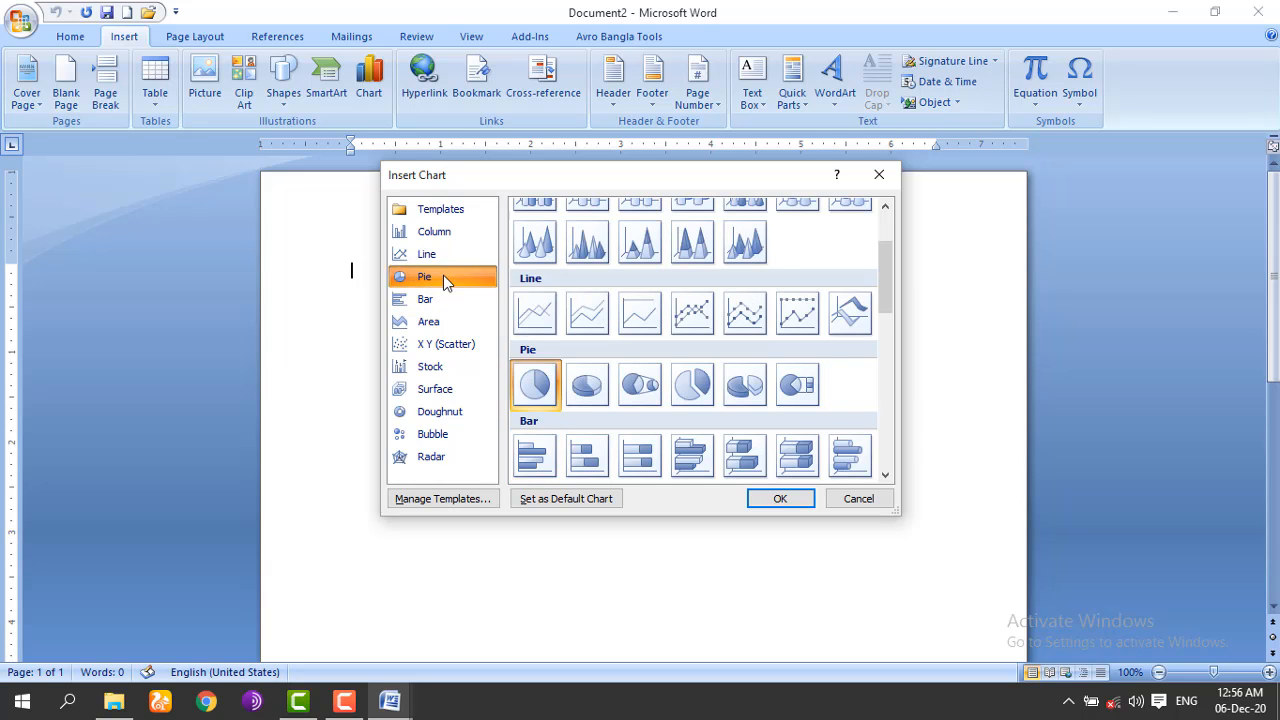
left_click(447, 366)
left_click(446, 344)
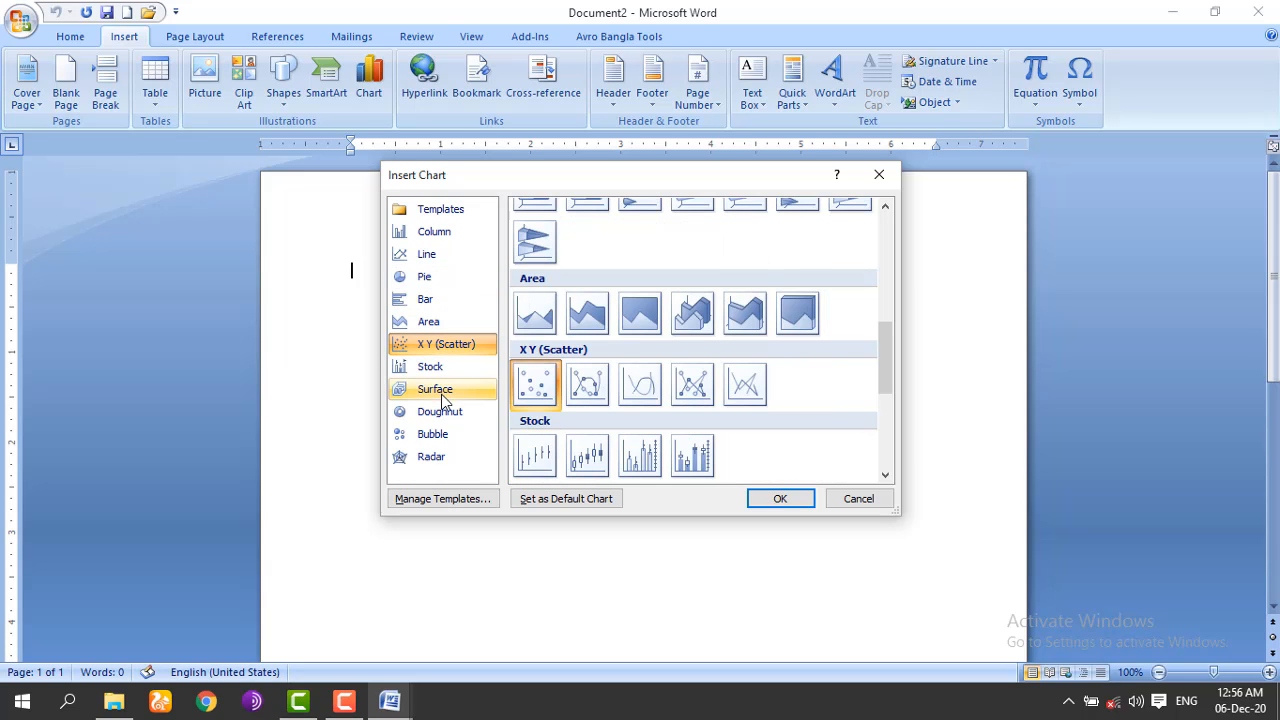
left_click(444, 299)
left_click(445, 280)
left_click(436, 232)
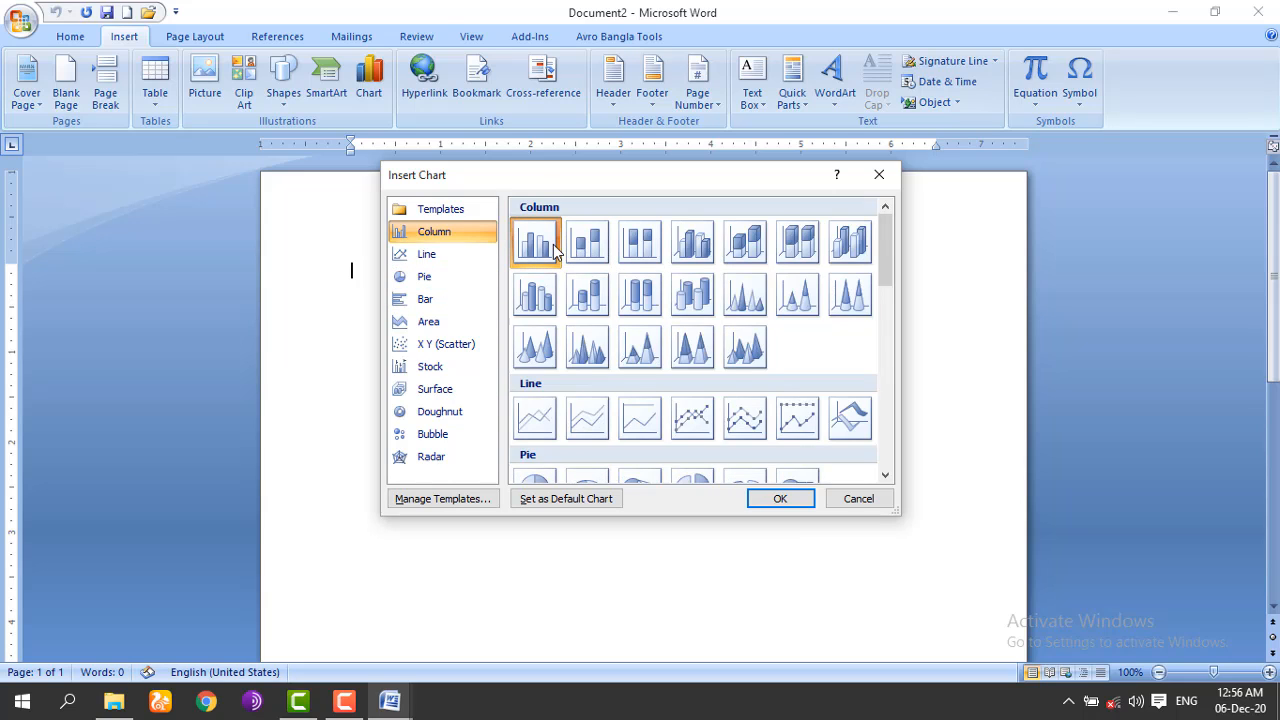
left_click(766, 500)
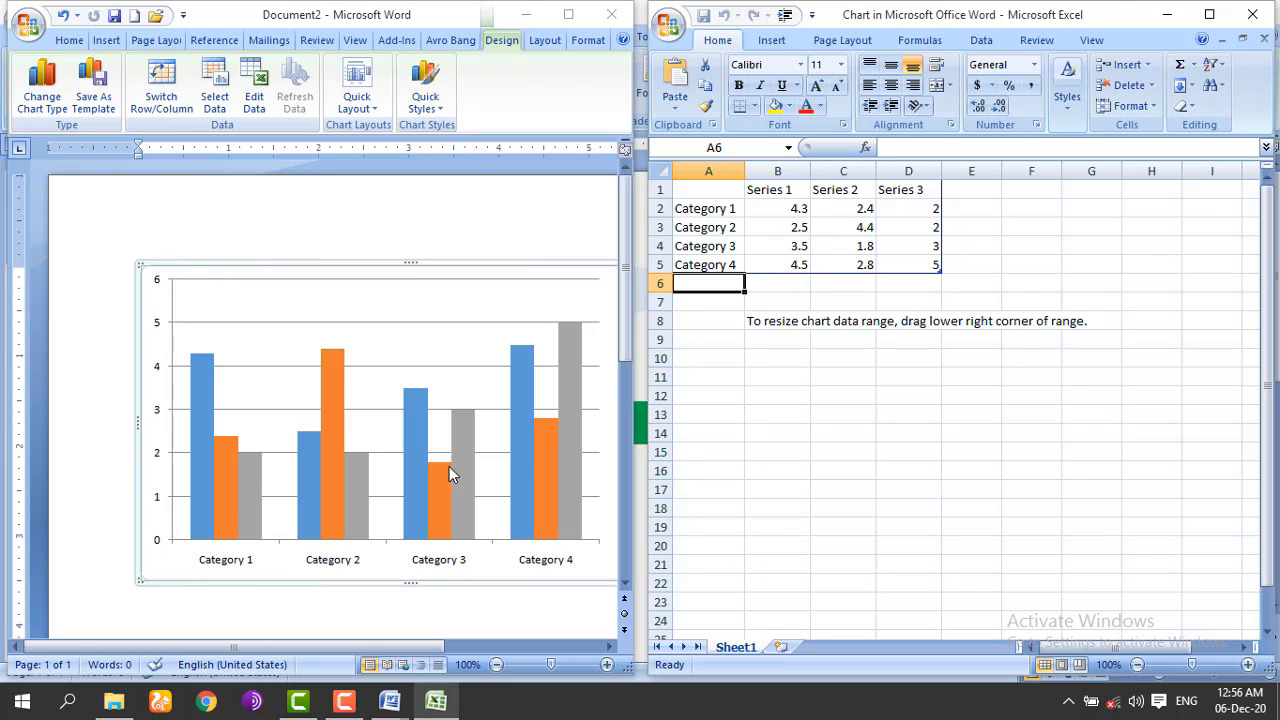
Step: Set the Series 1 value of Category 2 (cell B3) to 4.5 in the chart's data sheet
left_click_drag(375, 655, 428, 655)
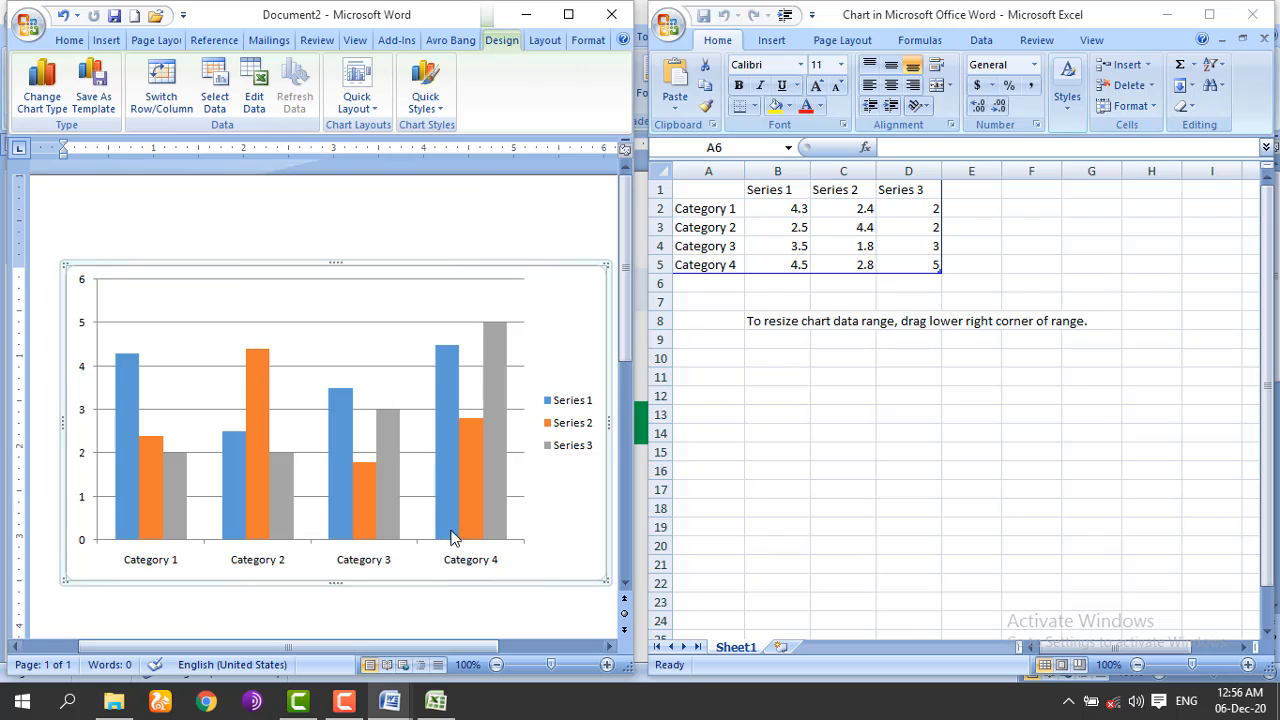
mouse_move(446, 379)
mouse_move(236, 450)
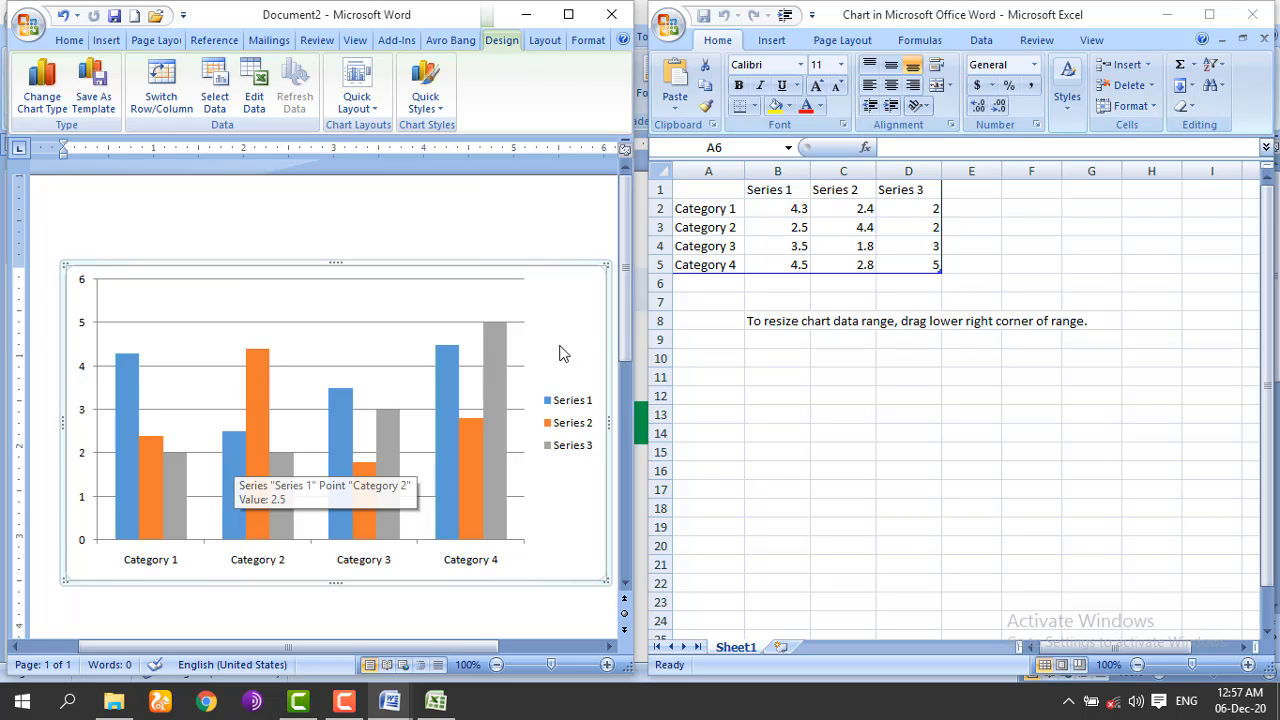
left_click(802, 233)
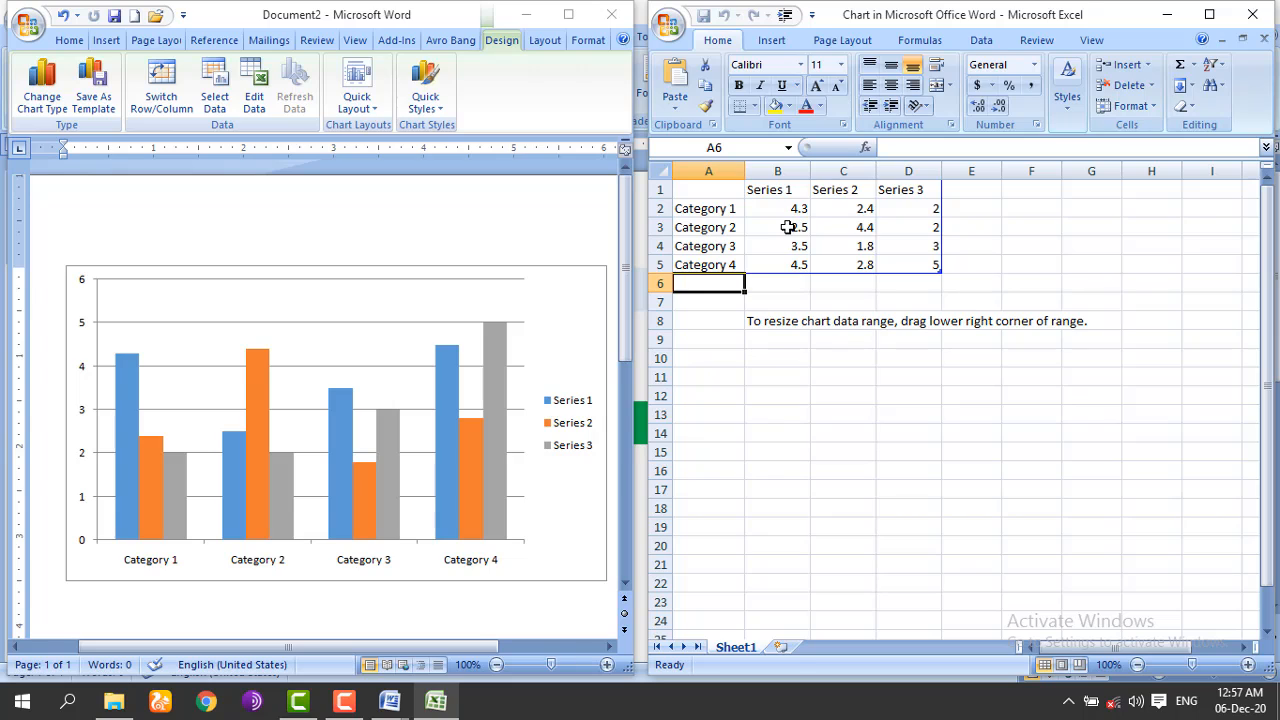
double_click(799, 228)
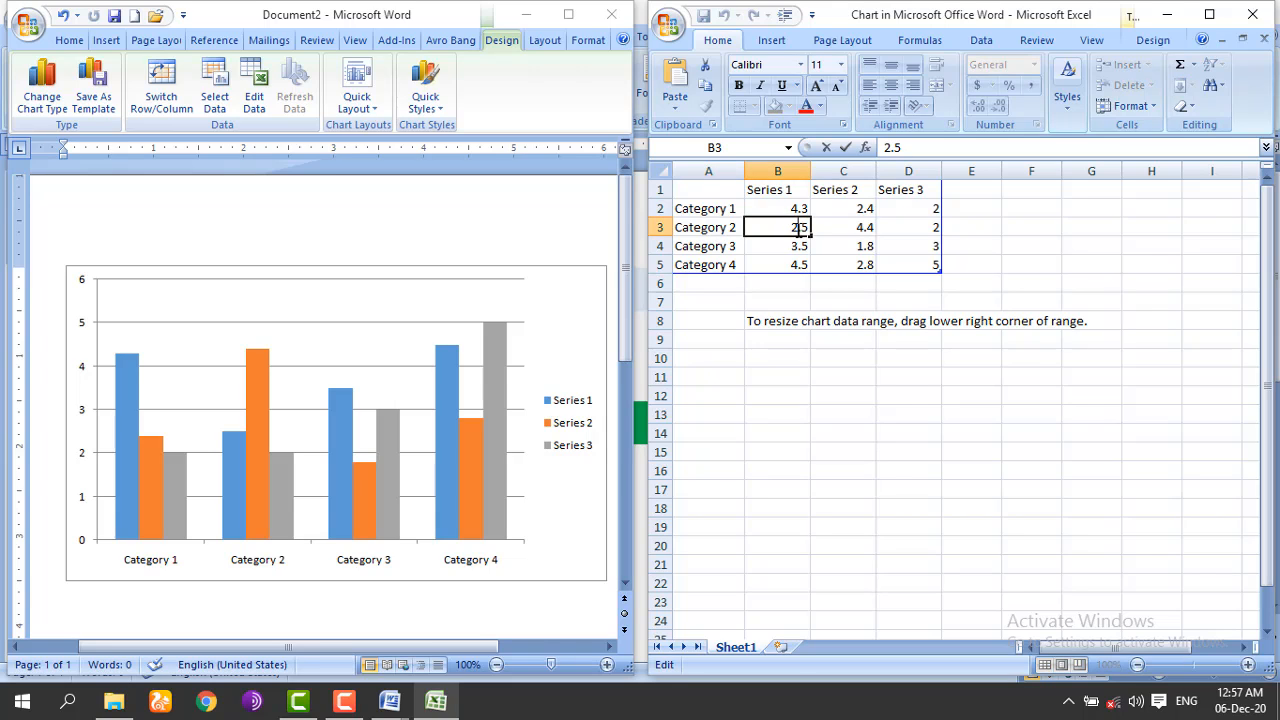
key("BackSpace")
left_click(719, 289)
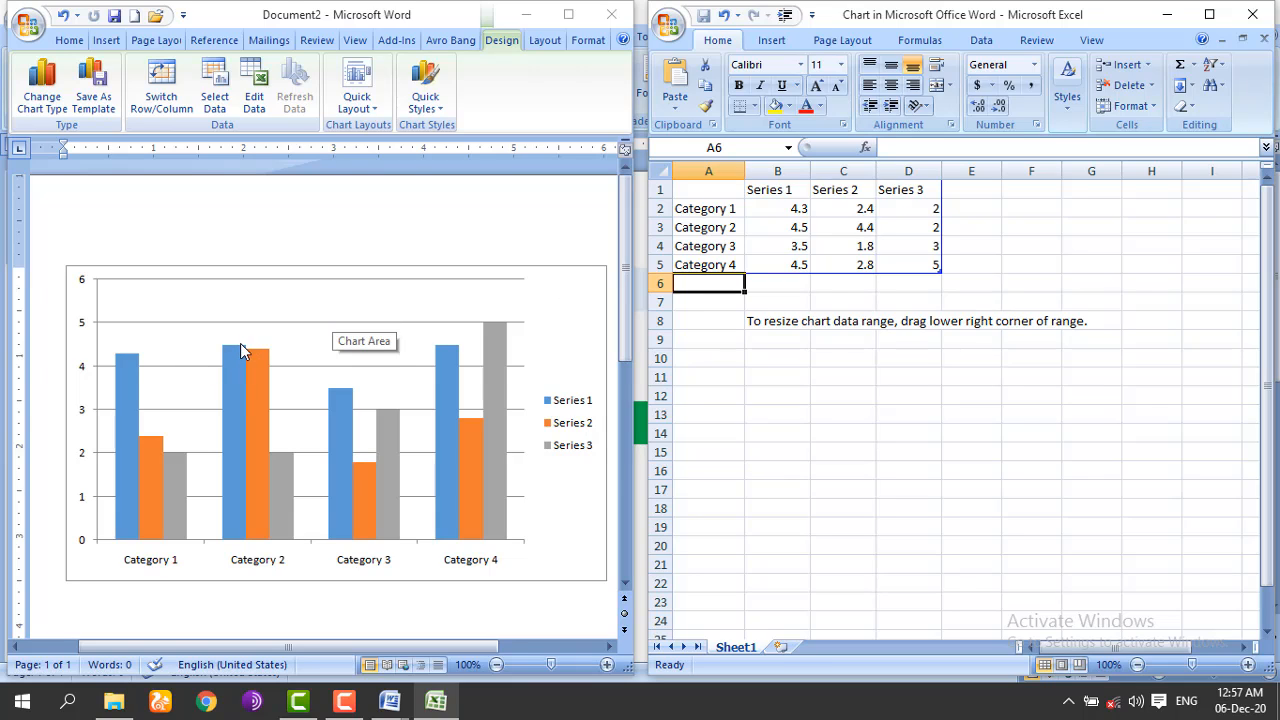
Step: Set the Series 2 value of Category 2 (cell C3) to 5.2 and minimize the chart's data sheet
left_click(255, 395)
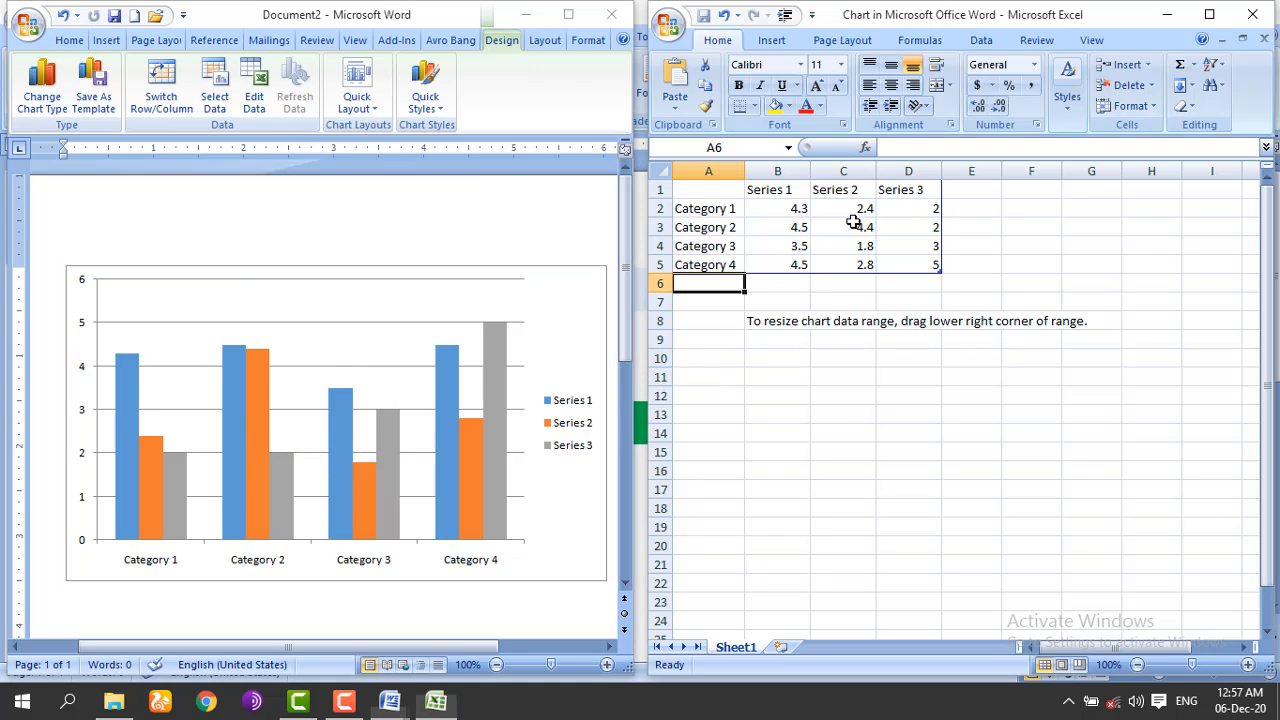
left_click(862, 226)
left_click(864, 225)
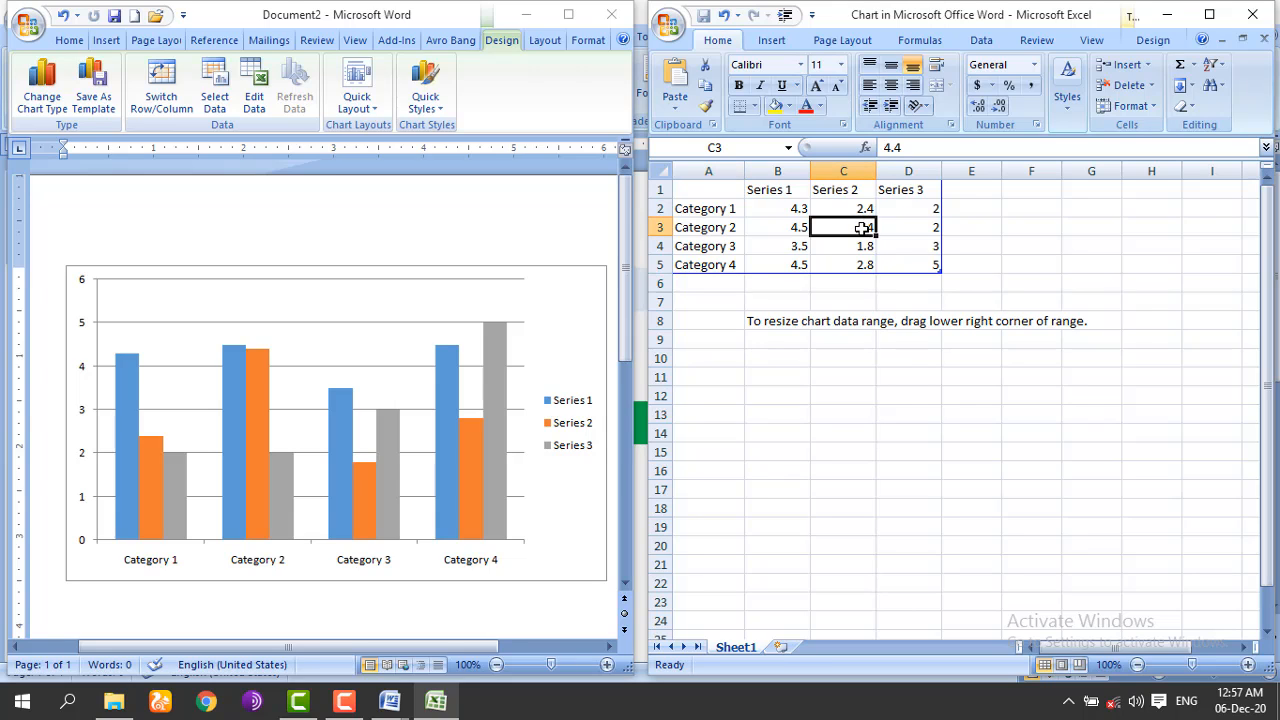
type("5.2")
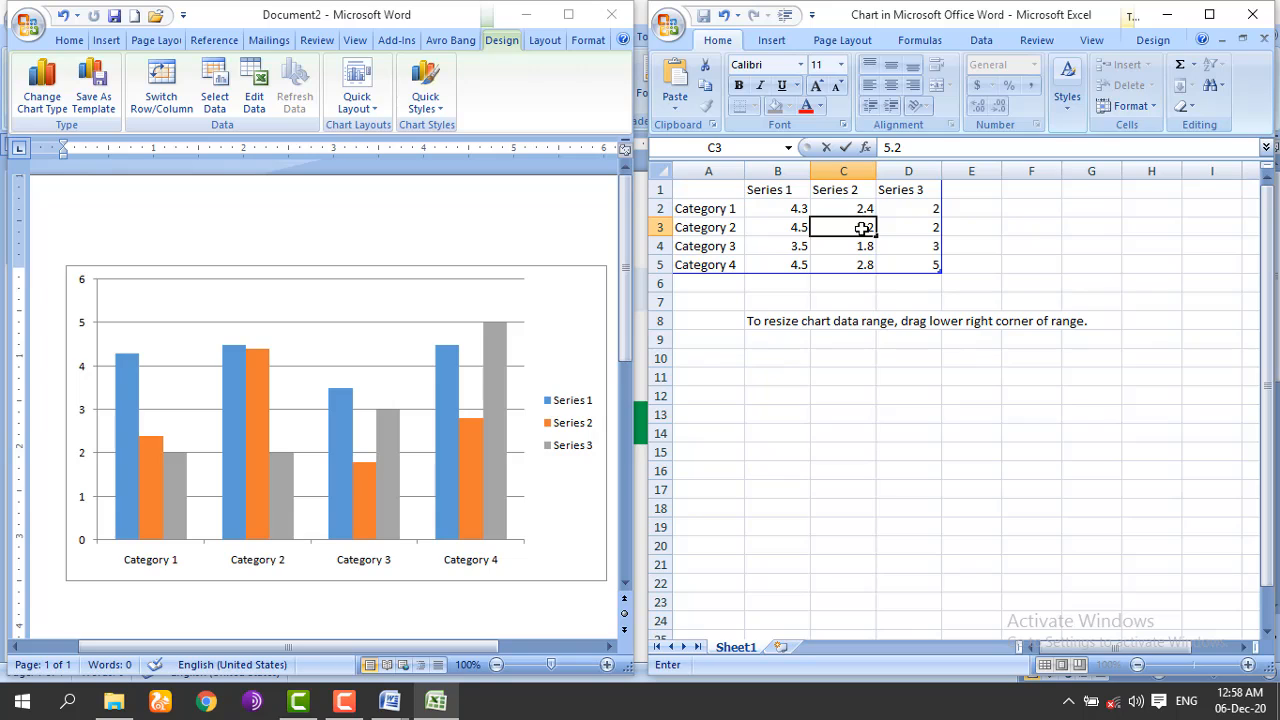
left_click(718, 284)
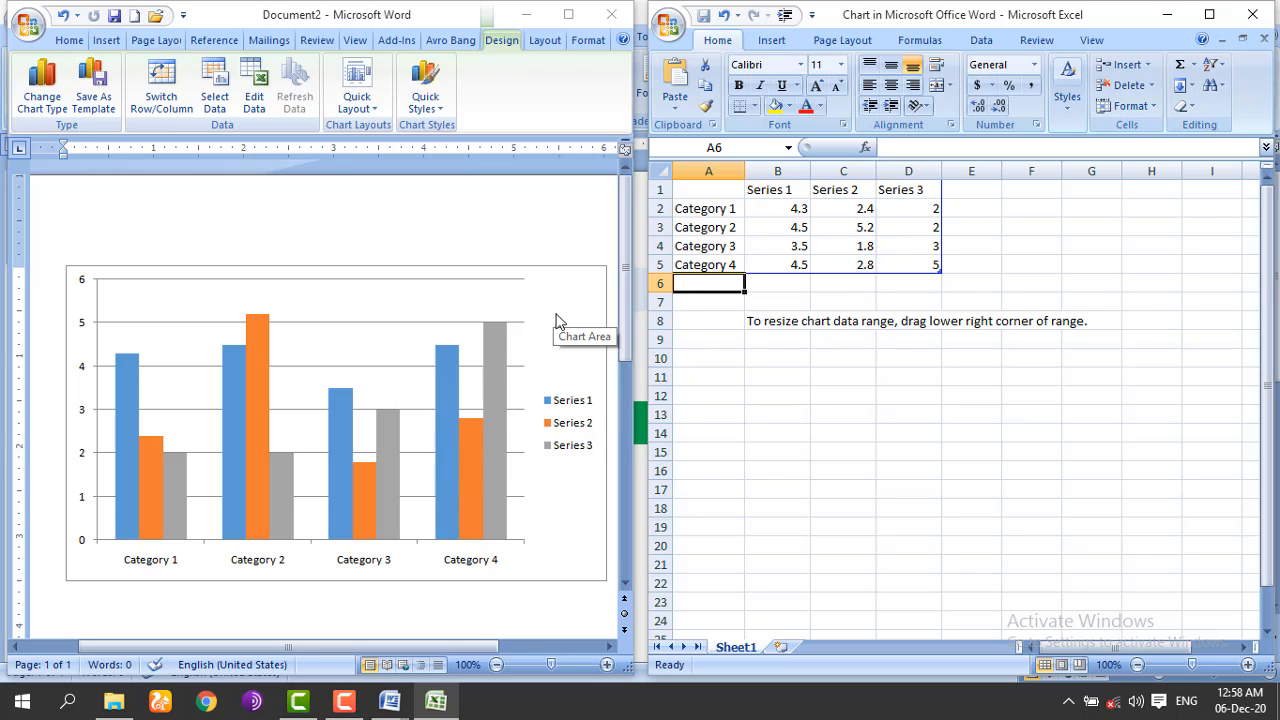
left_click(1182, 18)
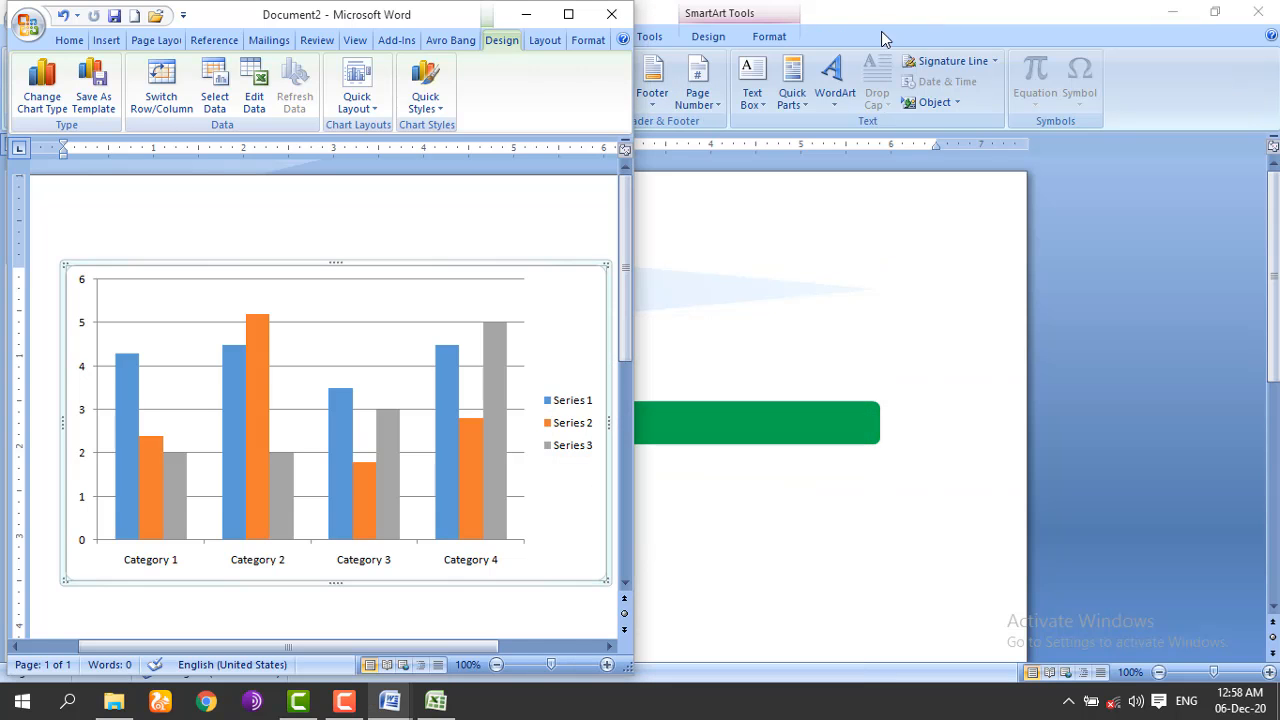
Step: Maximize the document window and change the chart type to 3-D clustered column
left_click(586, 18)
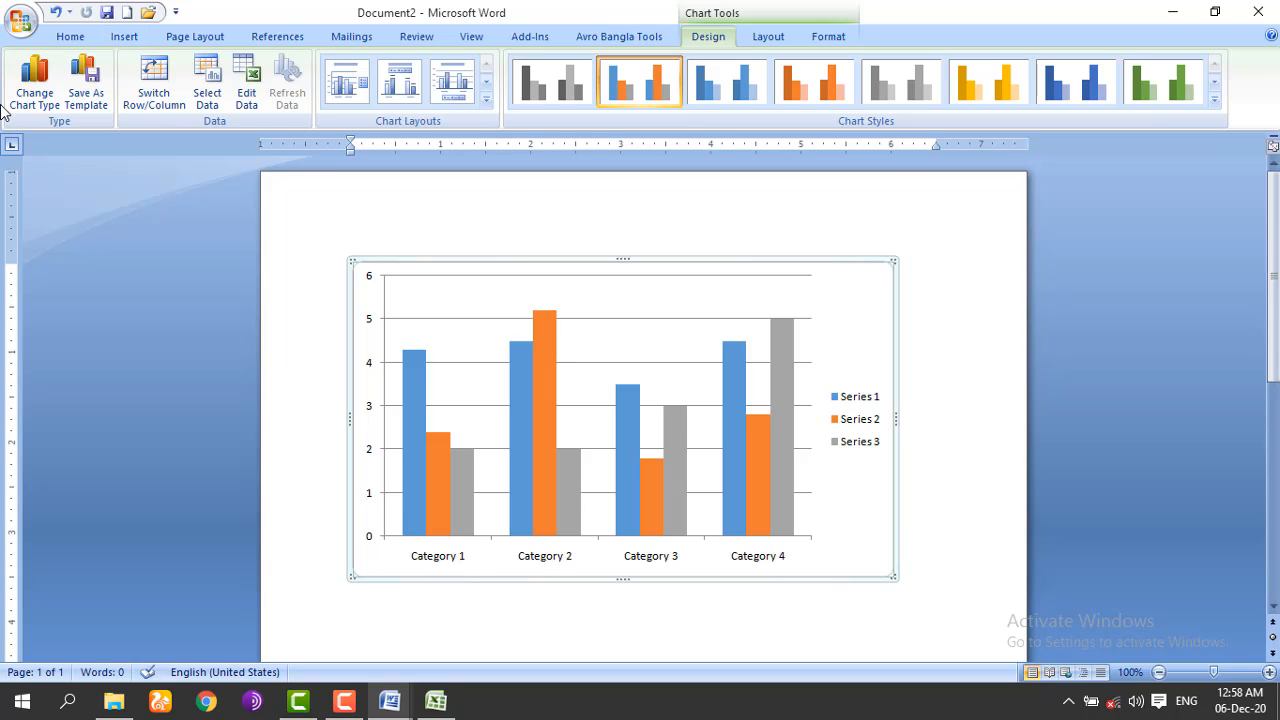
left_click(52, 108)
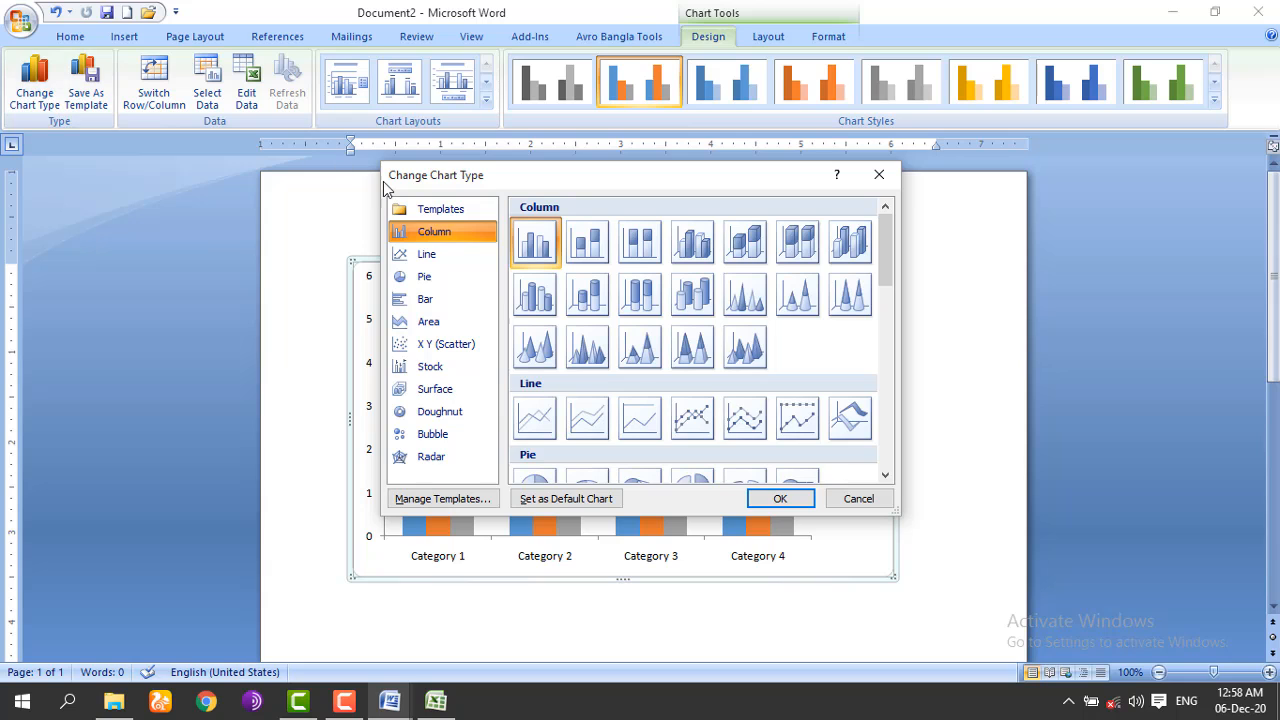
left_click(690, 252)
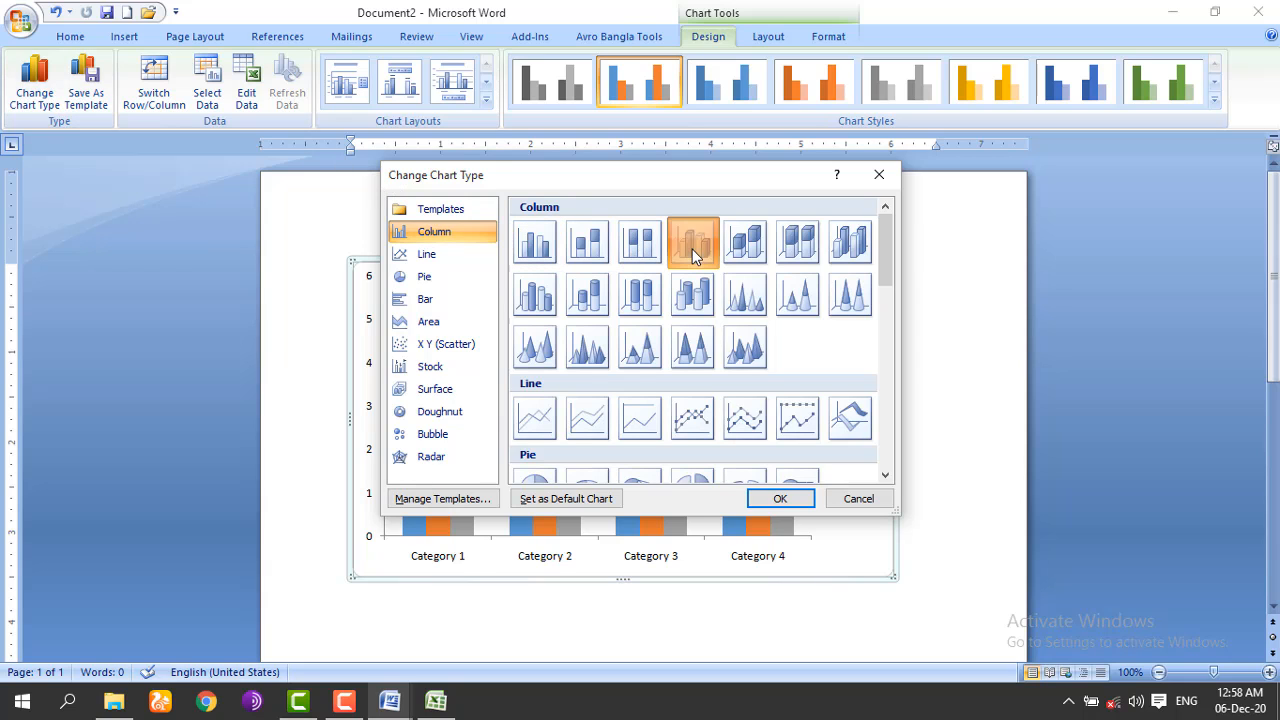
left_click(782, 499)
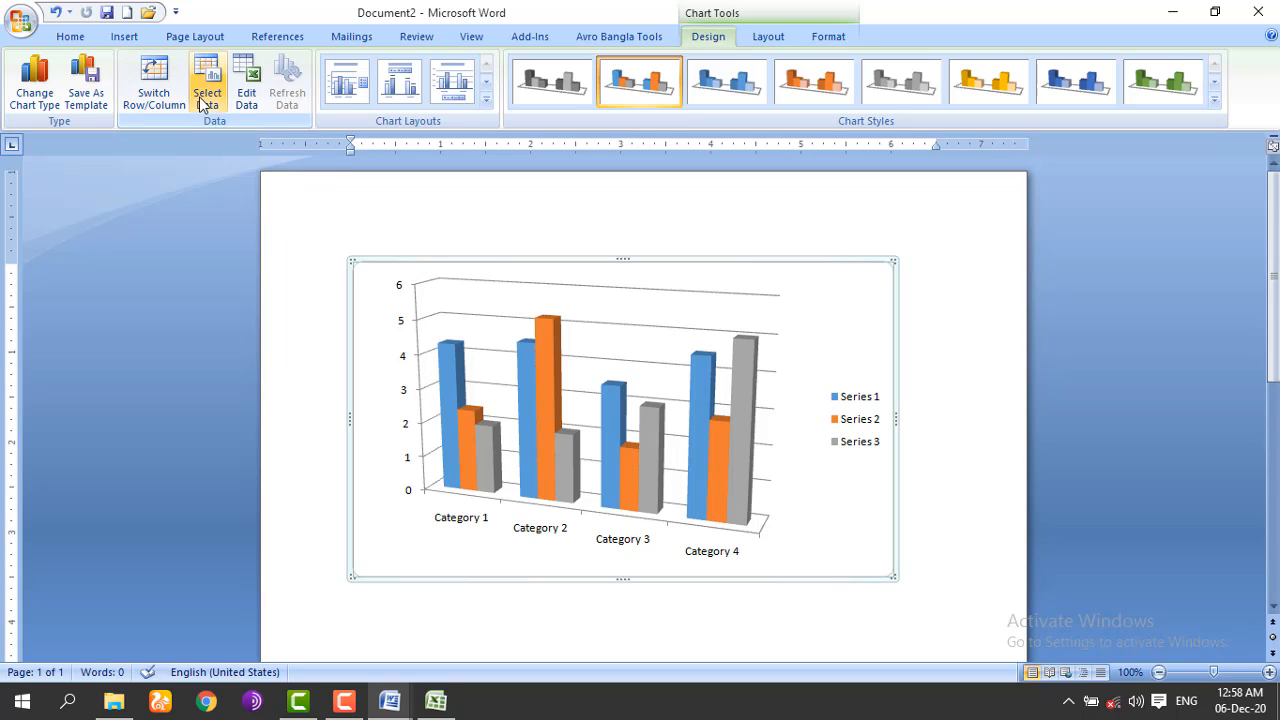
Step: Switch the chart's rows and columns, and apply the layout with a chart title, a vertical axis title and data labels on the last group
left_click(135, 92)
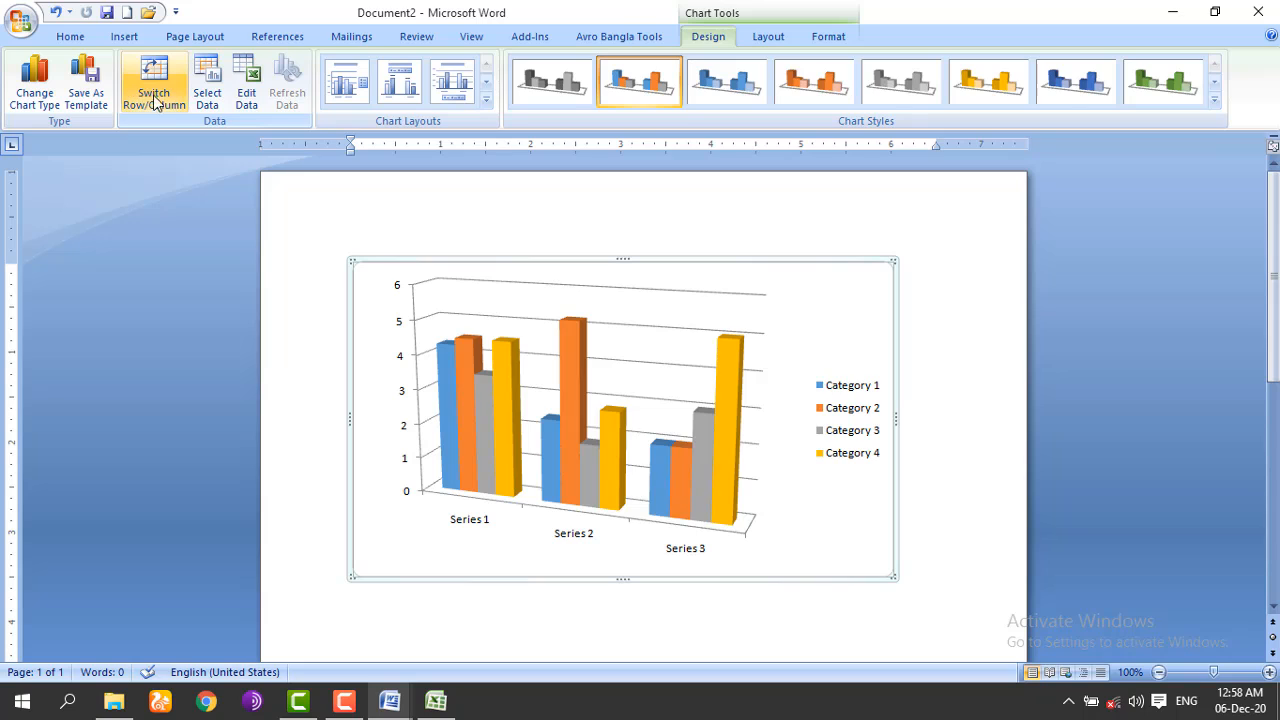
left_click(476, 321)
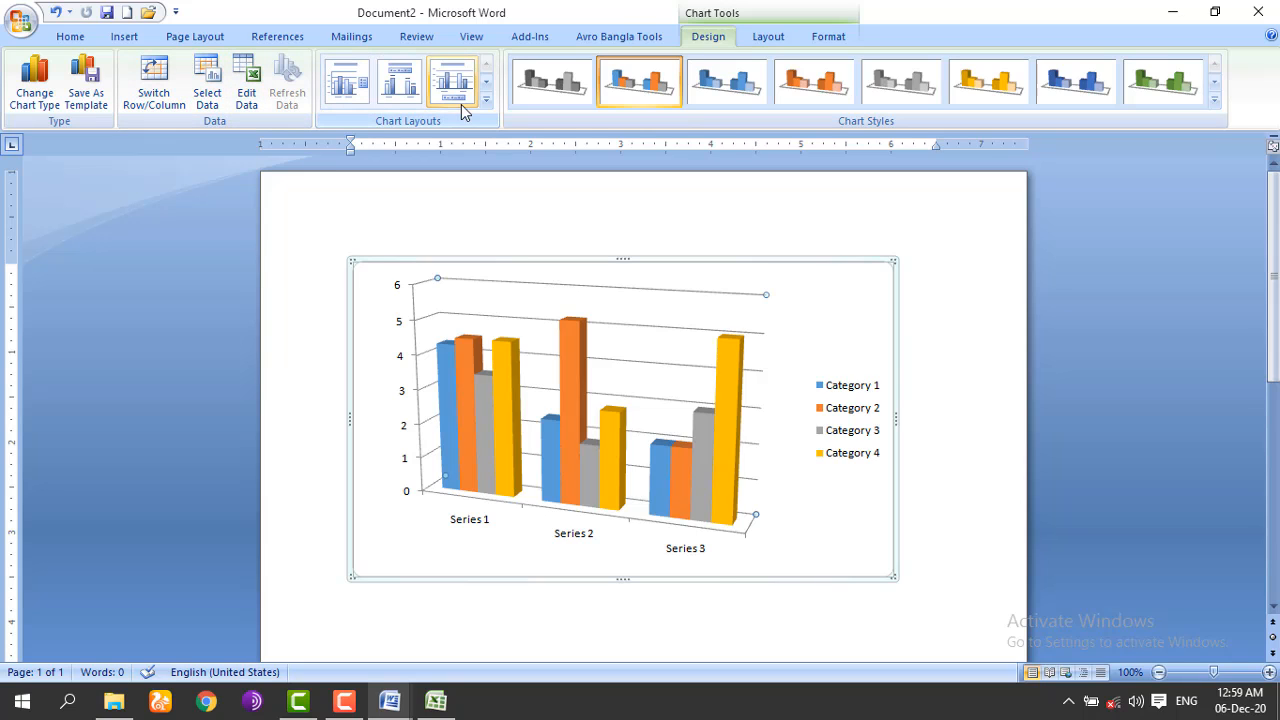
left_click(486, 101)
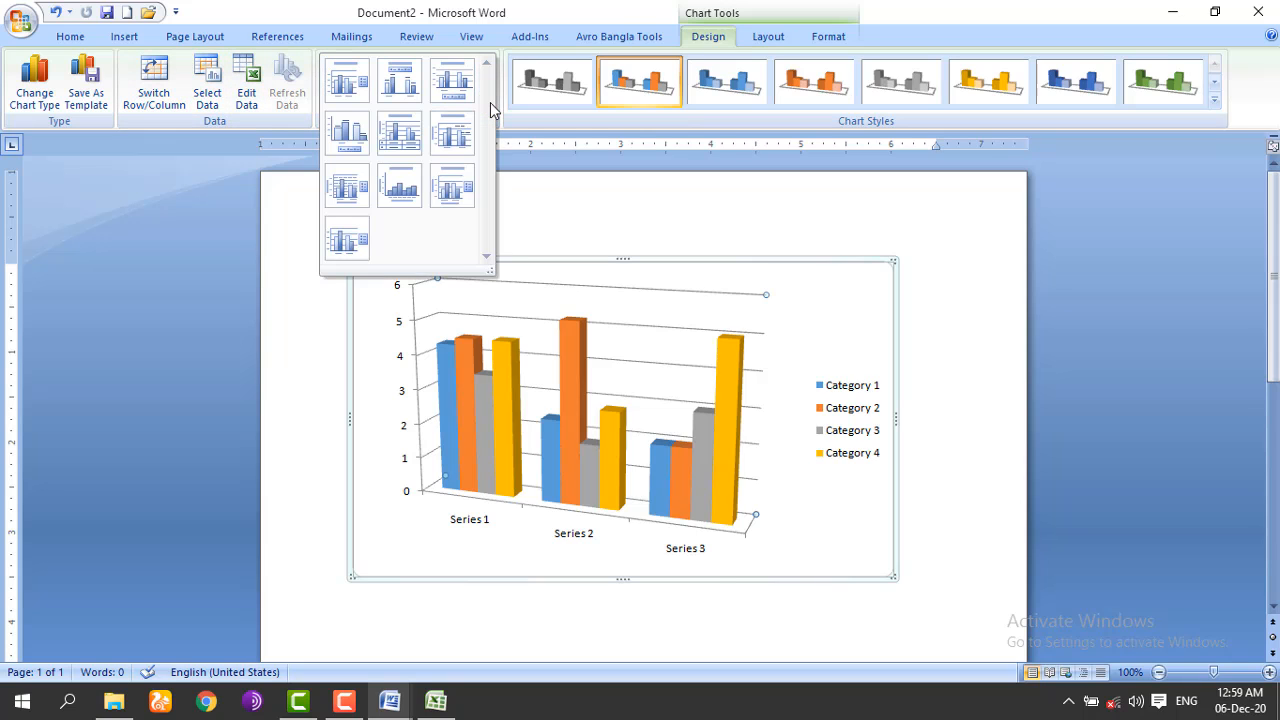
left_click(457, 140)
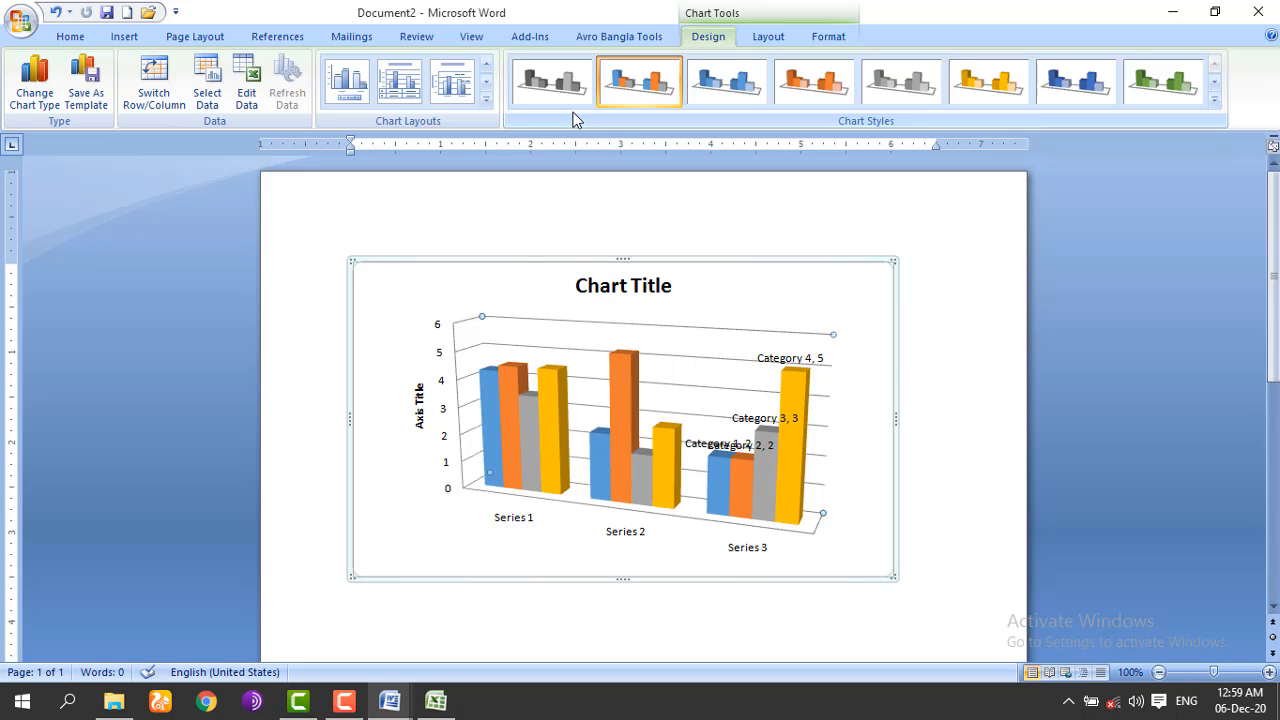
Step: Shorten the chart's title to "Chart"
left_click(636, 285)
double_click(651, 288)
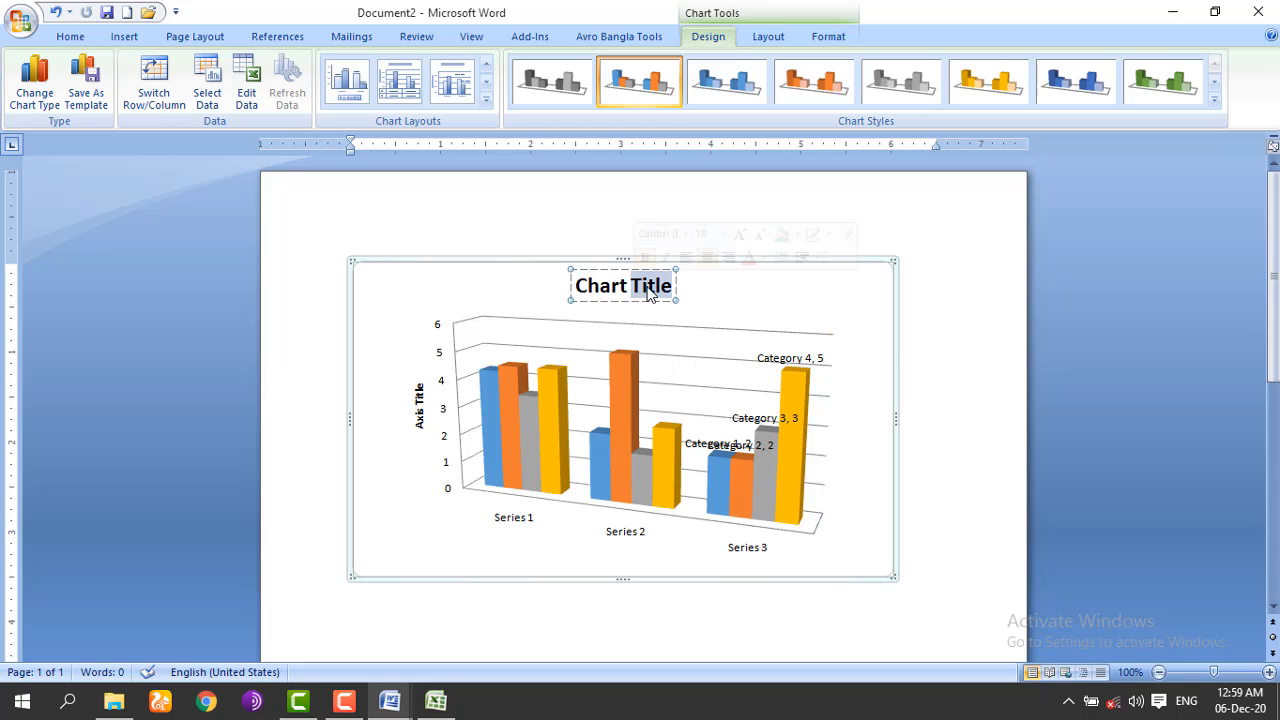
key("BackSpace")
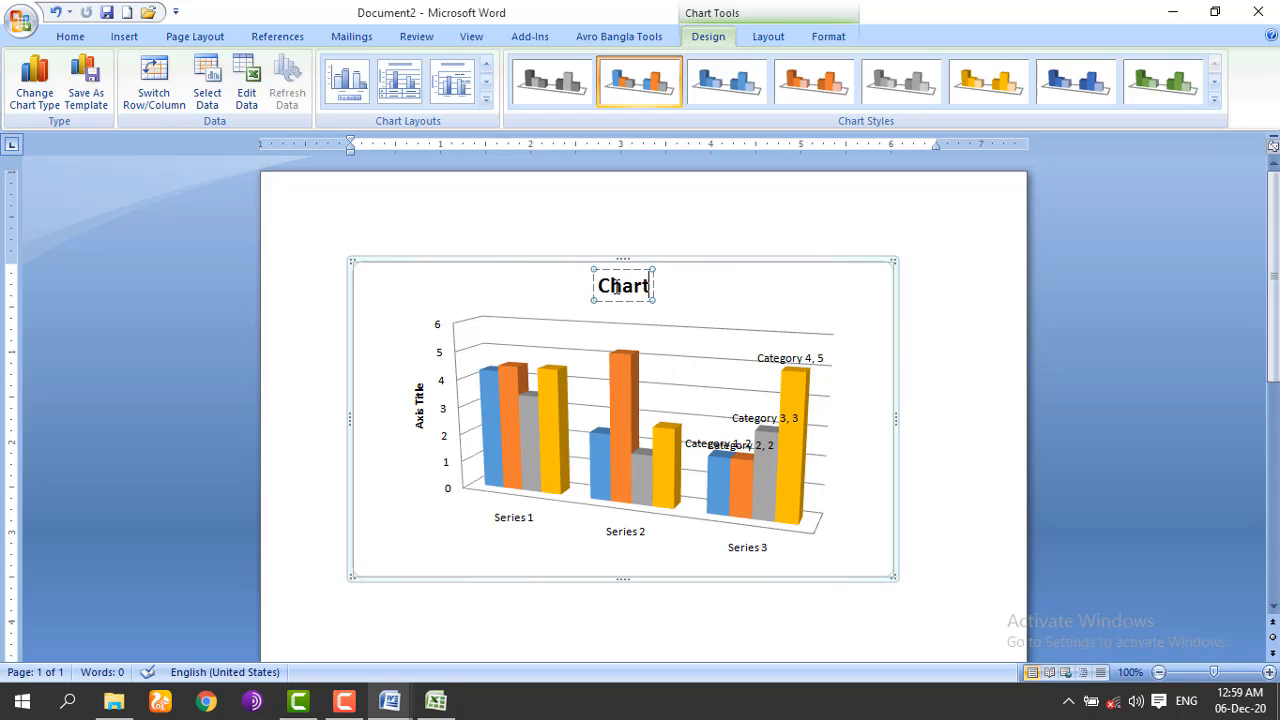
left_click(703, 362)
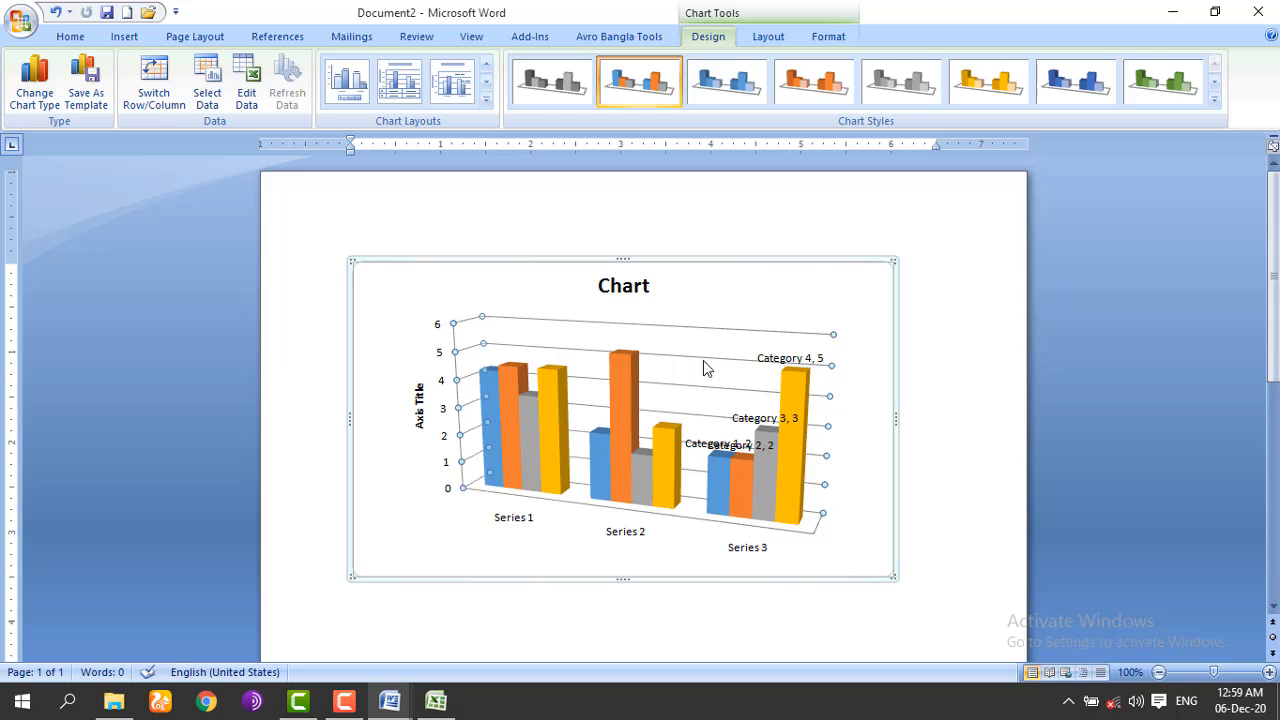
Step: Change the font colour of the chart title to standard red
left_click(620, 287)
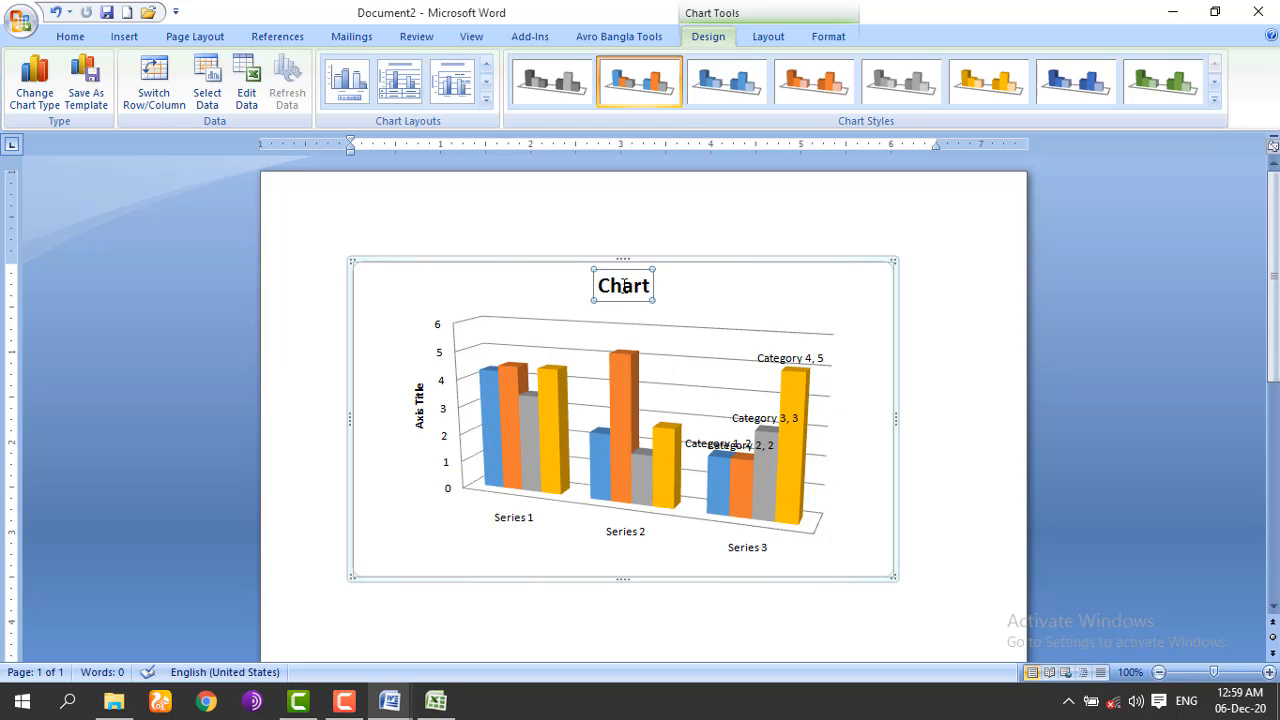
left_click_drag(652, 286, 594, 286)
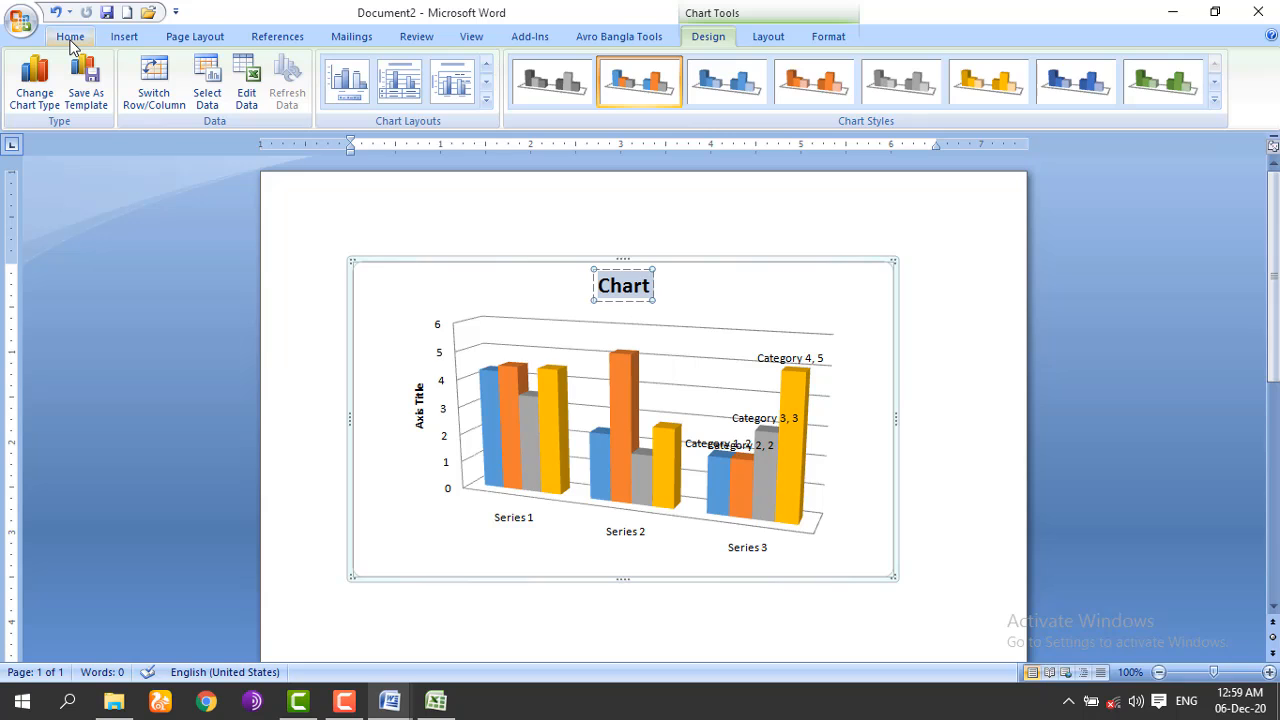
left_click(70, 40)
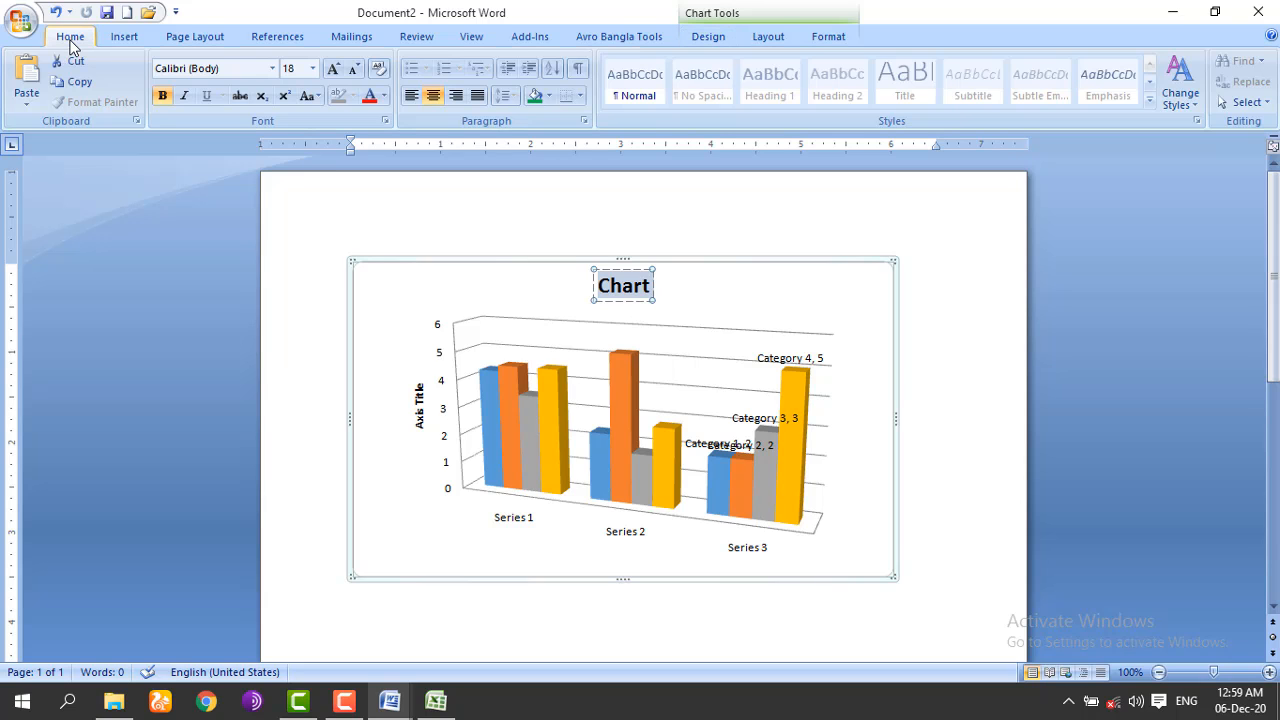
left_click(382, 96)
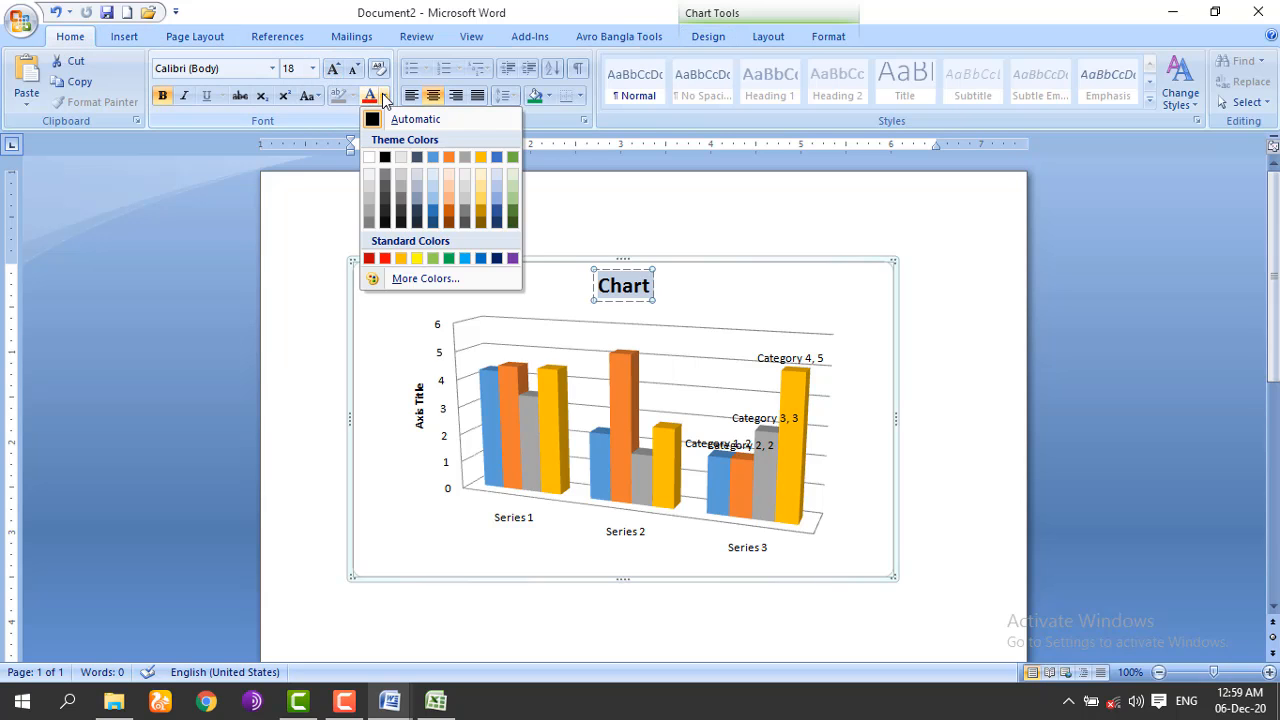
left_click(384, 257)
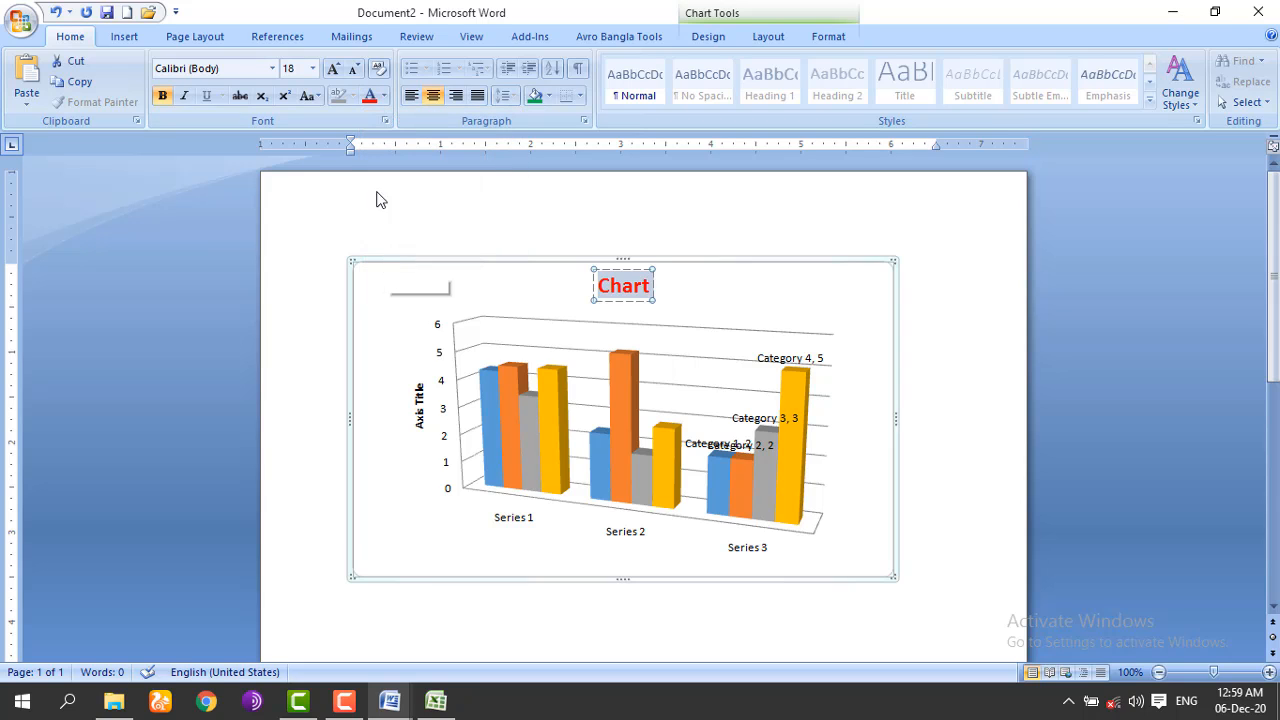
left_click(688, 278)
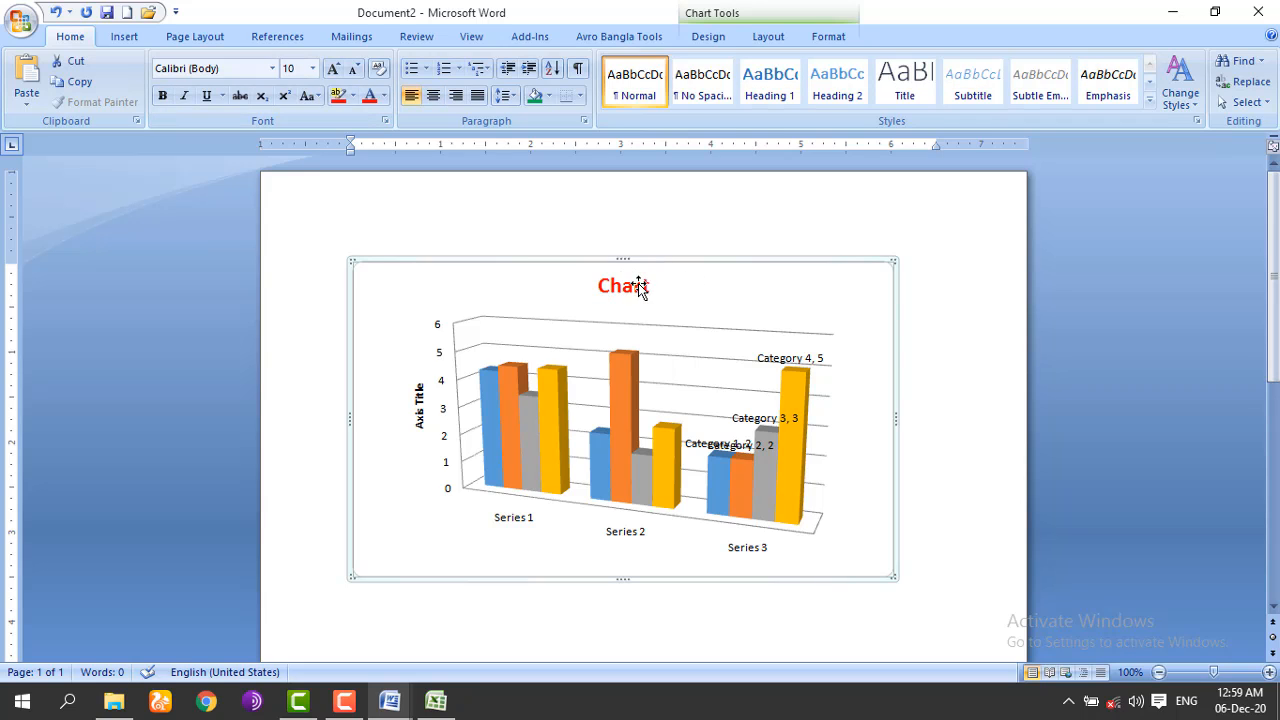
Step: Try several chart styles and apply the orange style with the black background to the column chart
left_click(719, 38)
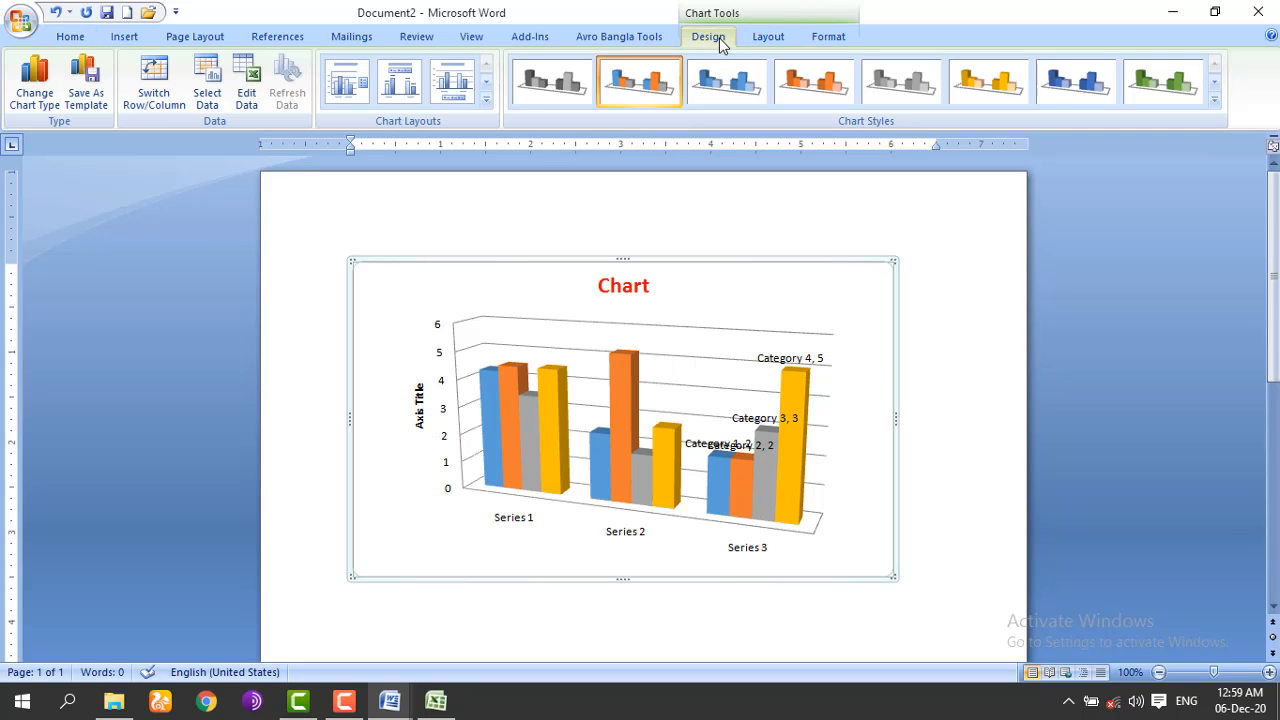
left_click(813, 92)
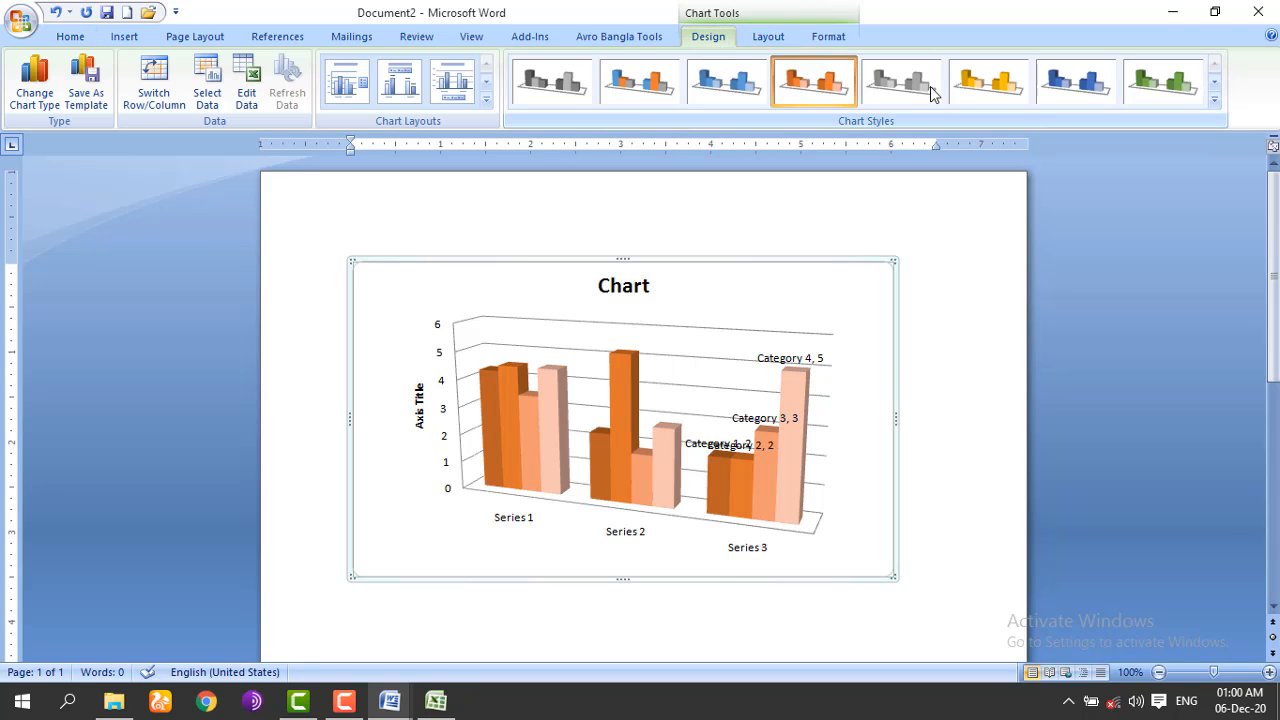
left_click(982, 90)
left_click(1078, 86)
left_click(1213, 100)
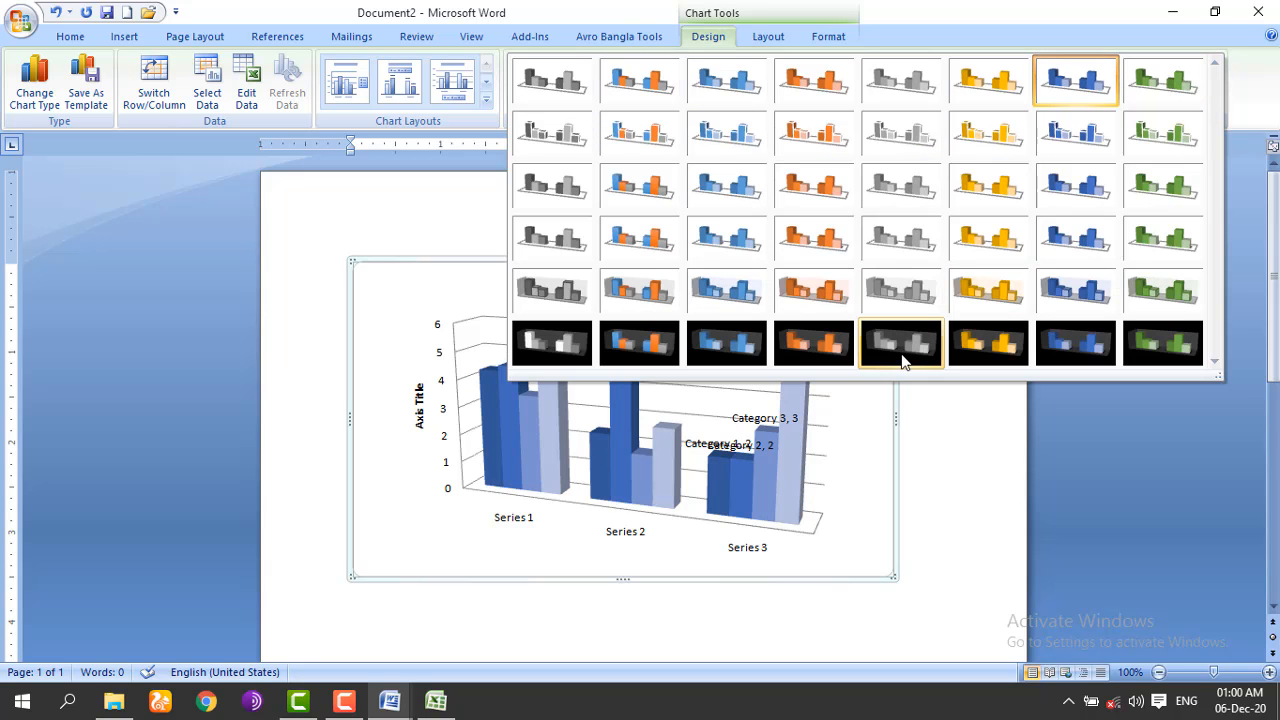
left_click(901, 355)
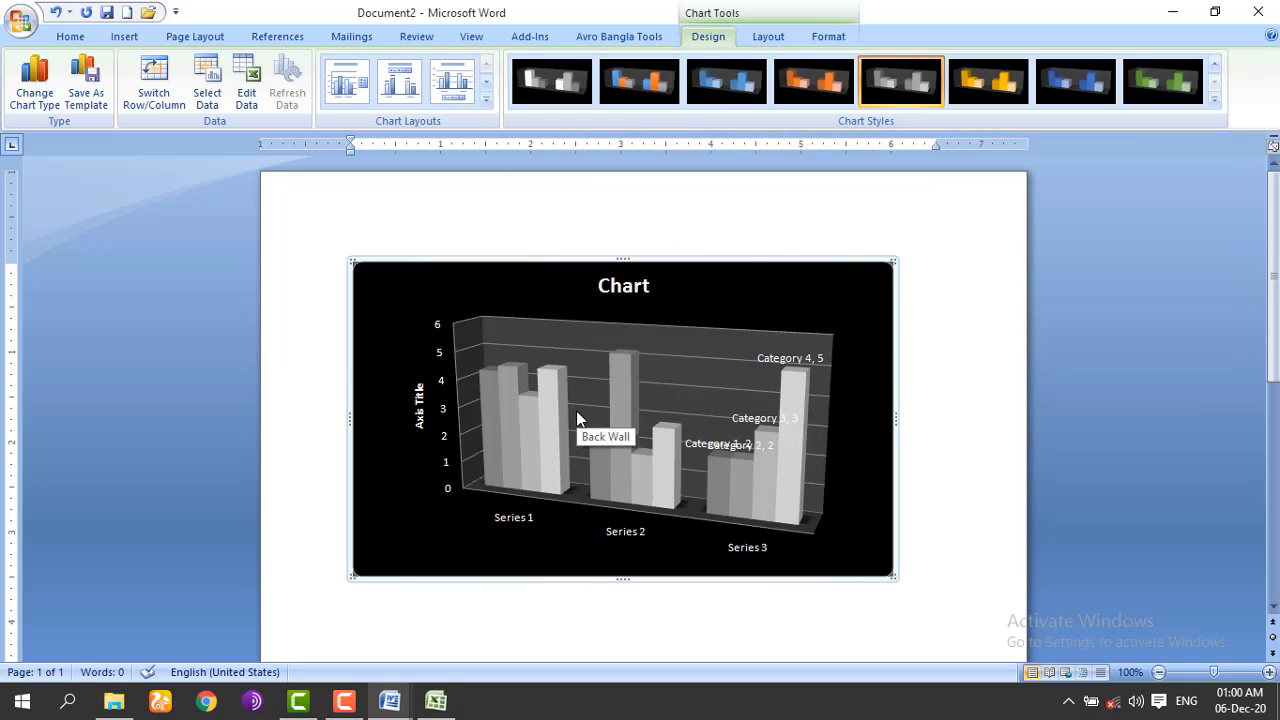
left_click(817, 92)
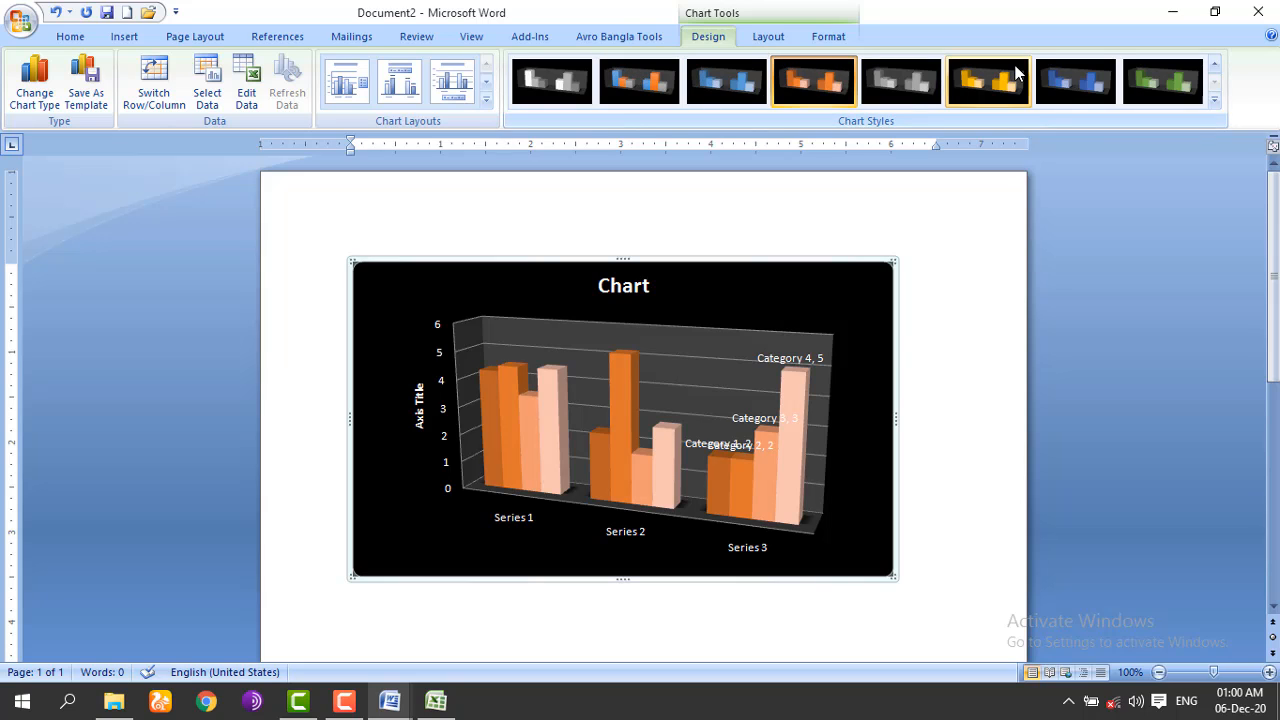
left_click(776, 41)
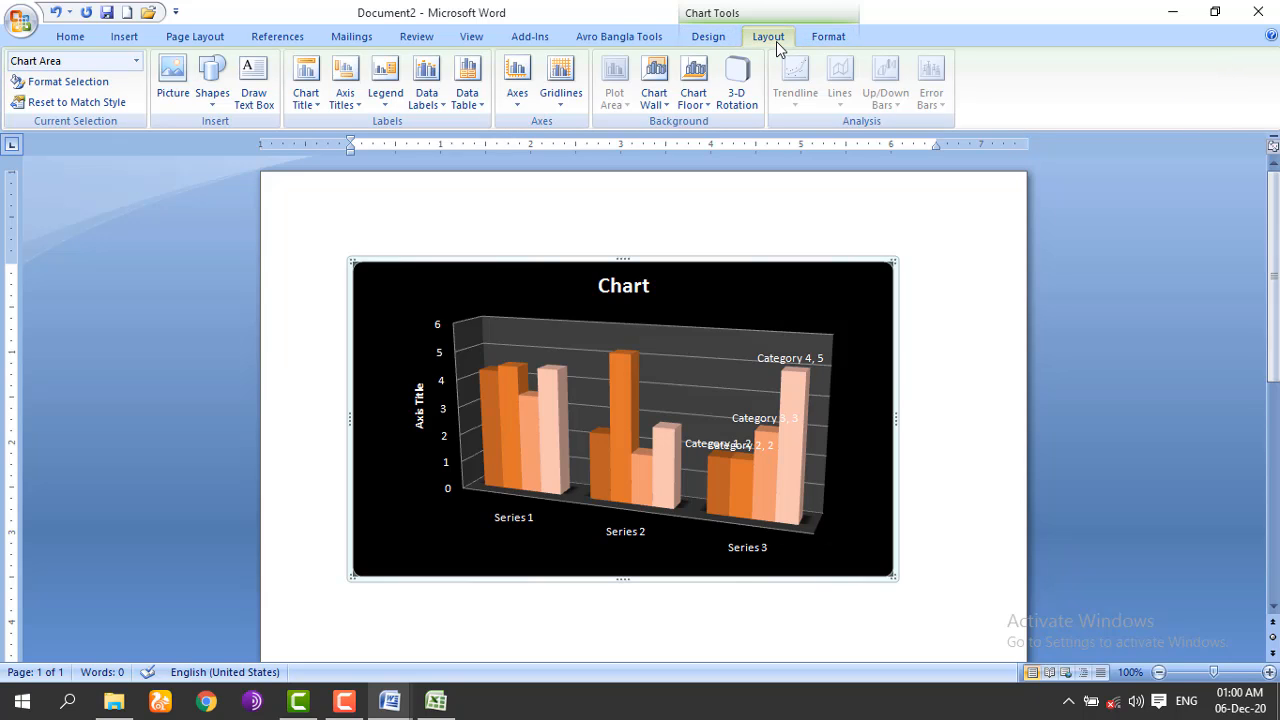
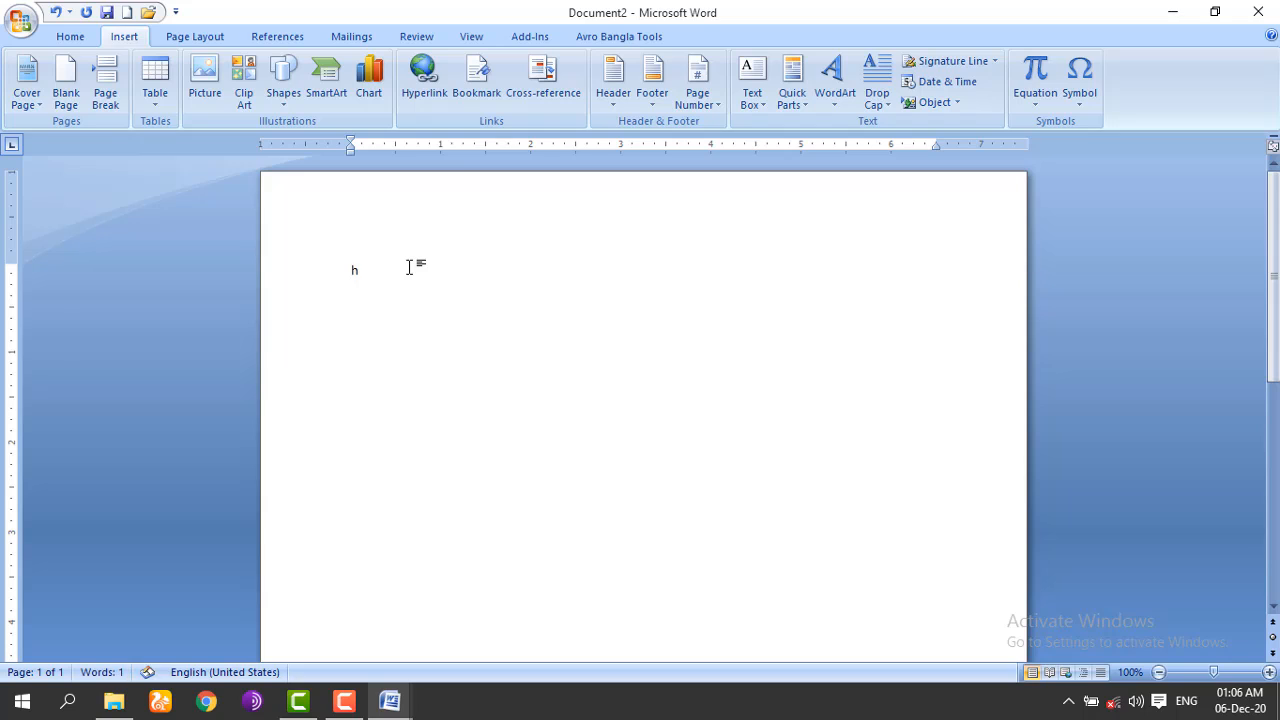
type("ttp://www.google.com")
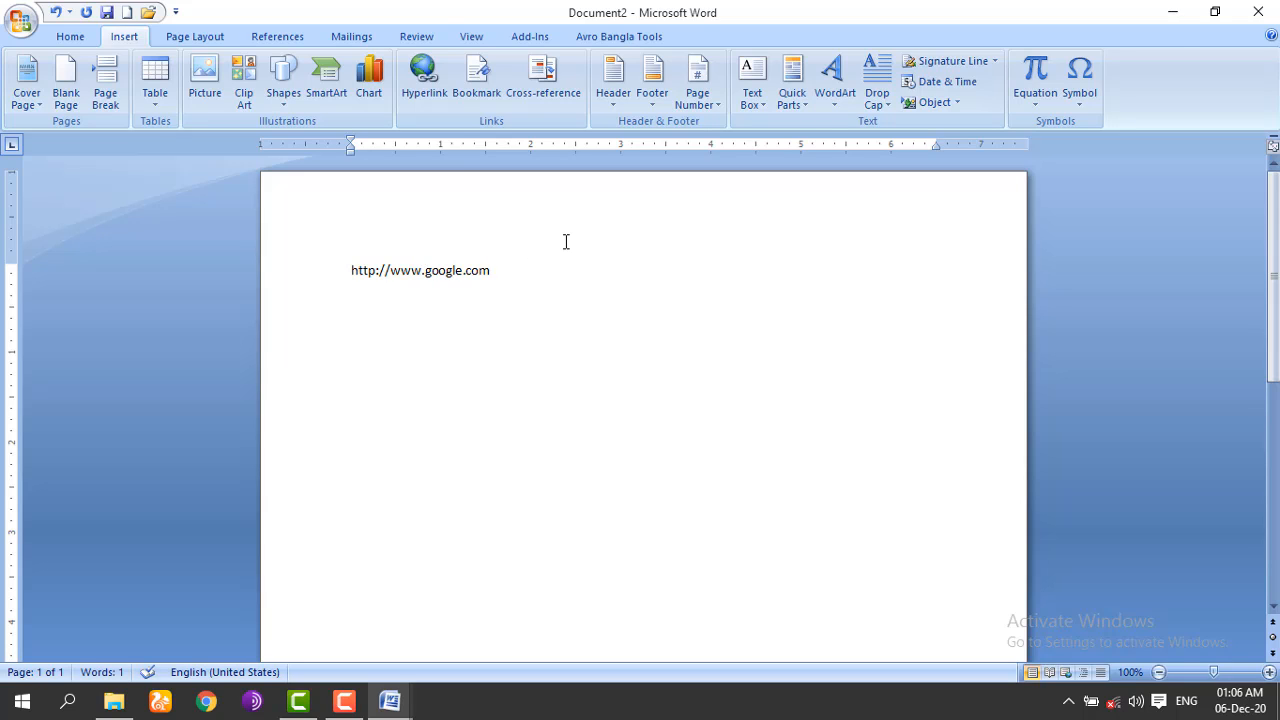
key("Return")
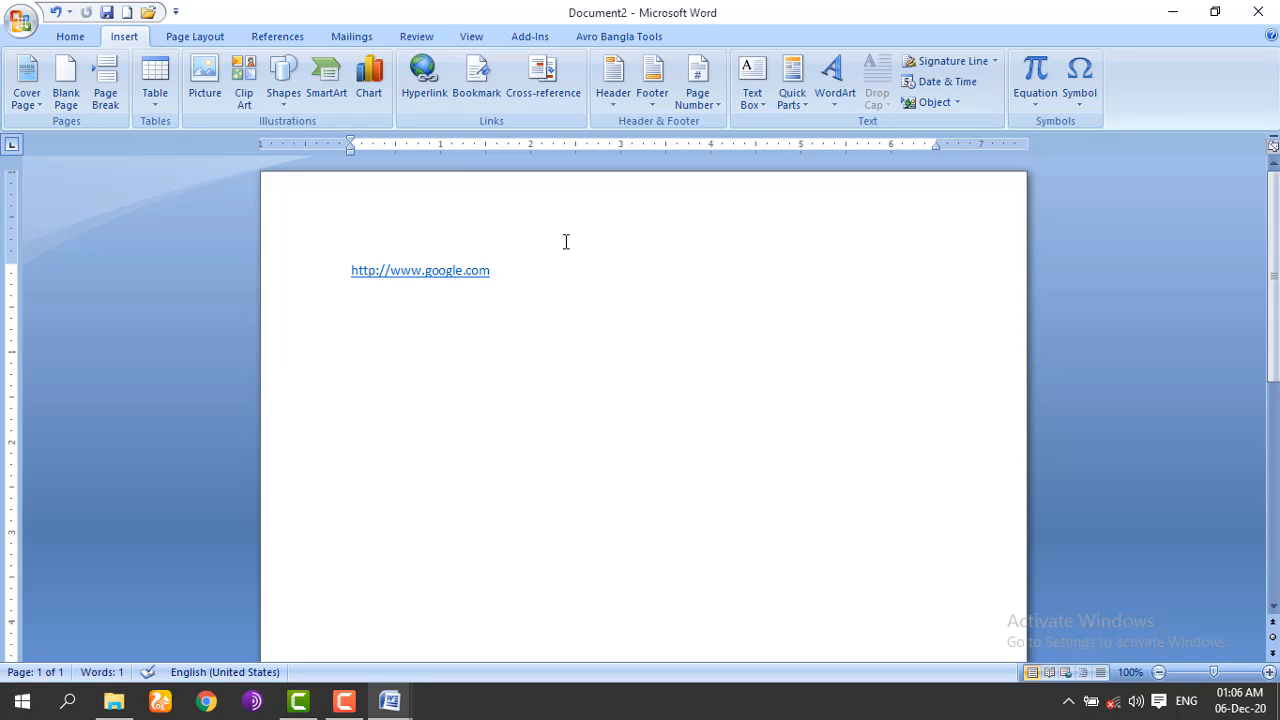
key("ctrl+z")
key("BackSpace")
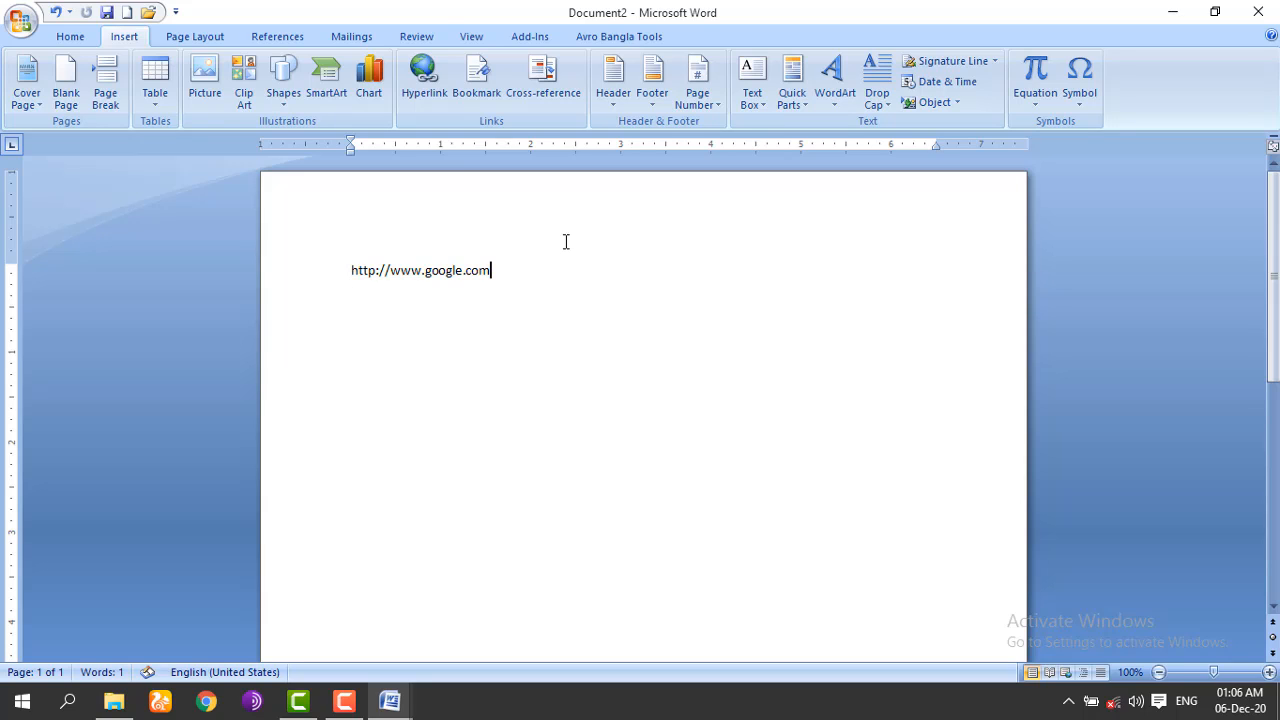
key("Return")
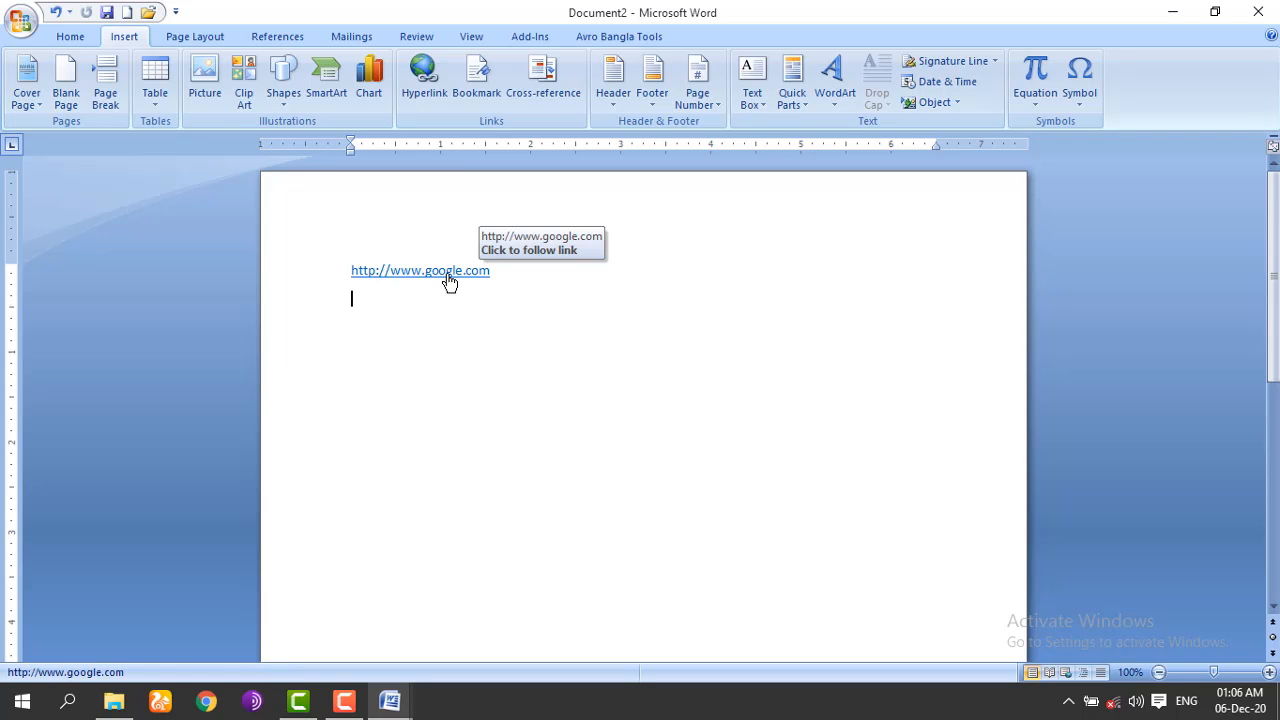
key("ctrl+z")
key("BackSpace")
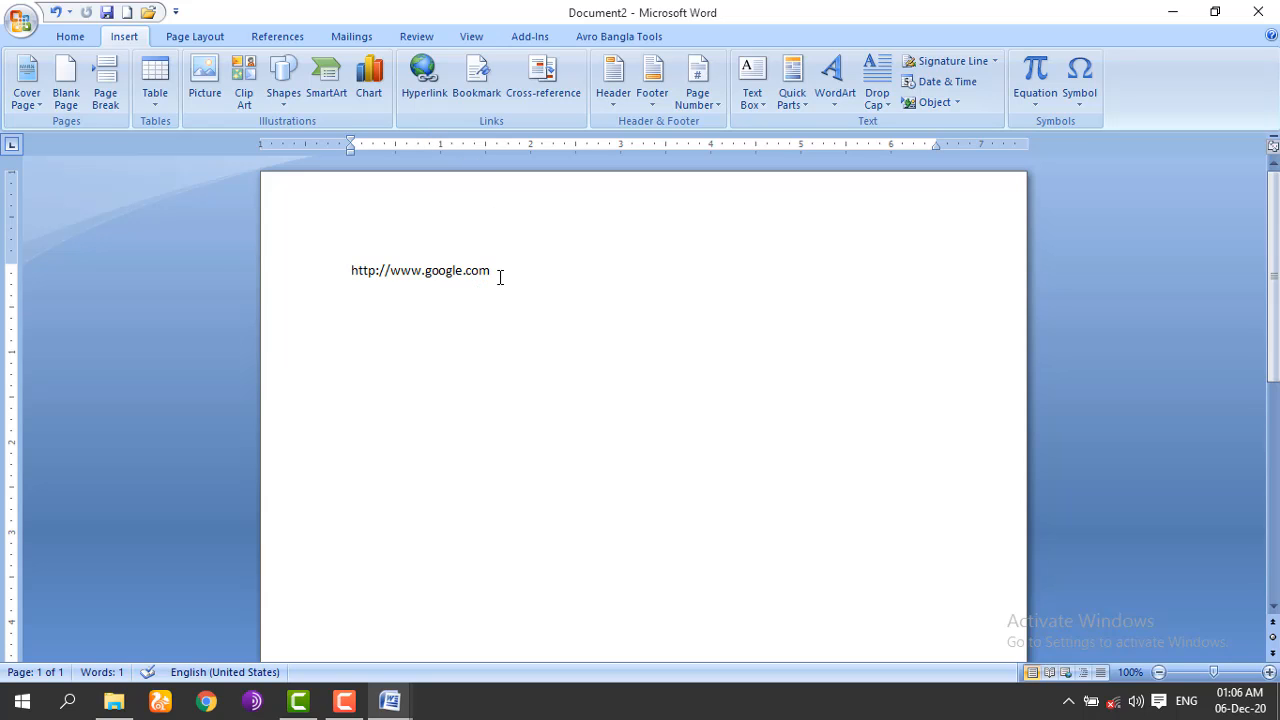
left_click_drag(494, 276, 364, 271)
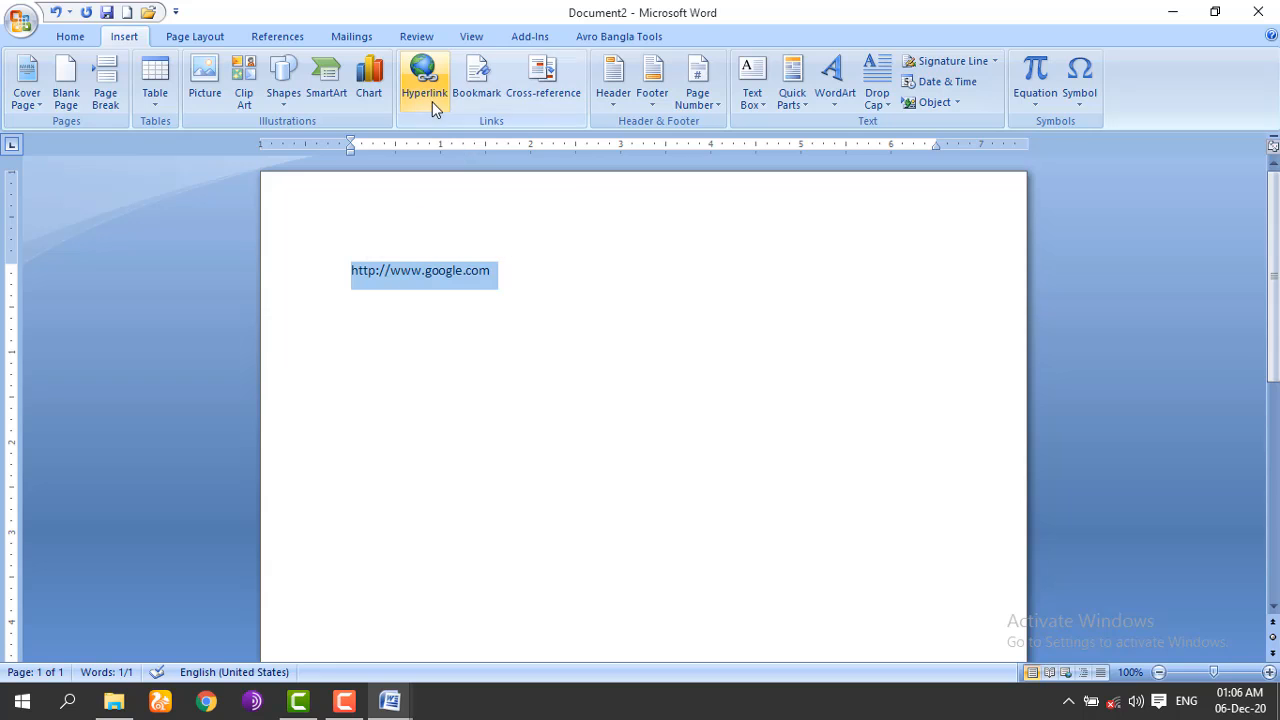
left_click(429, 72)
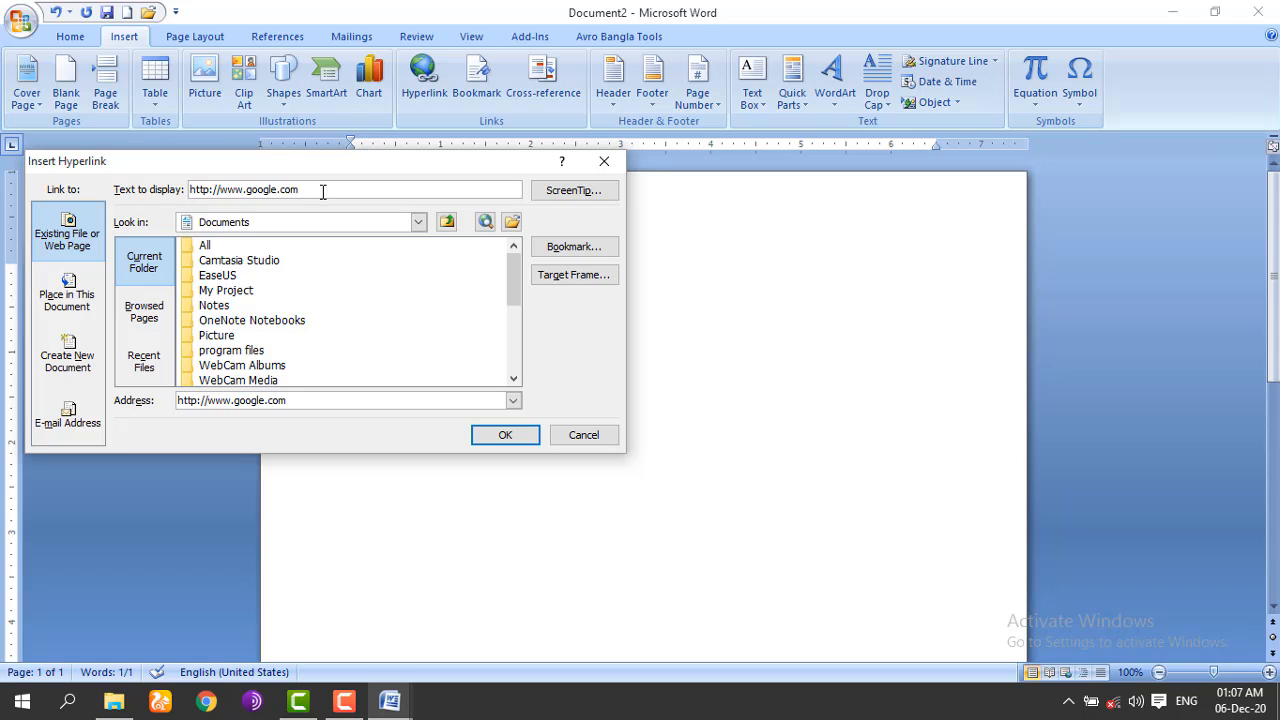
left_click_drag(322, 191, 194, 192)
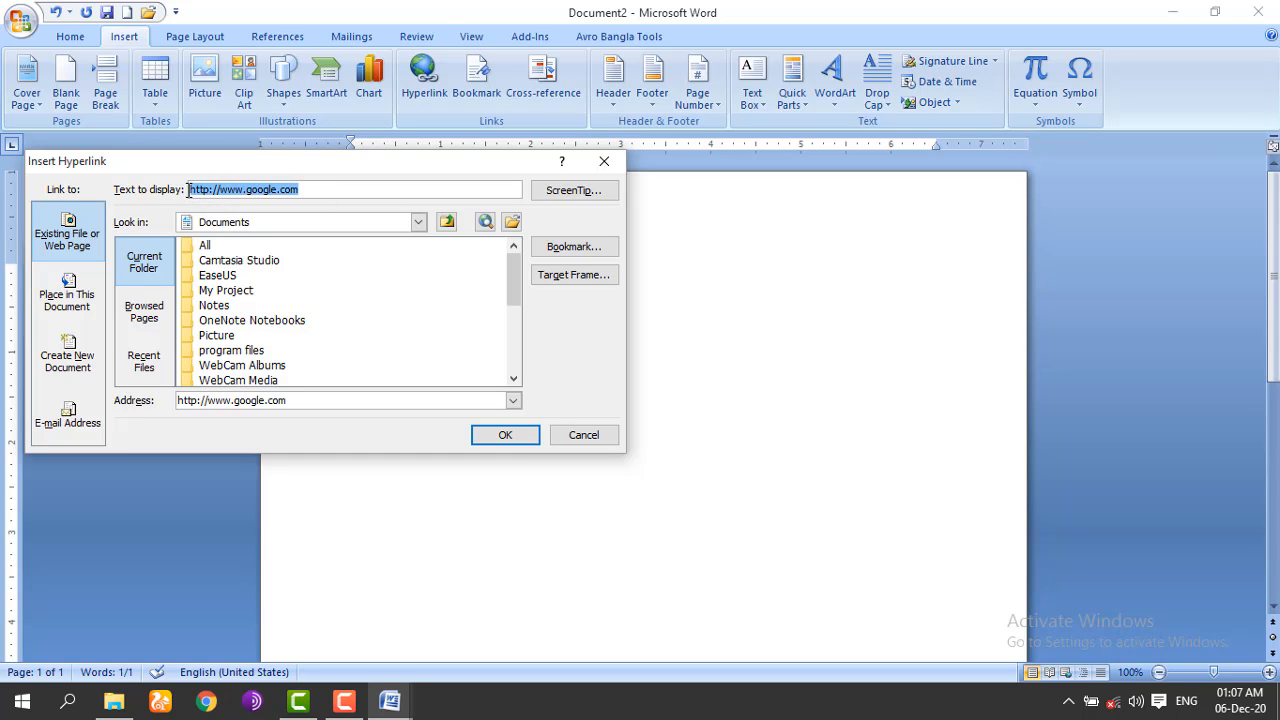
type("Google")
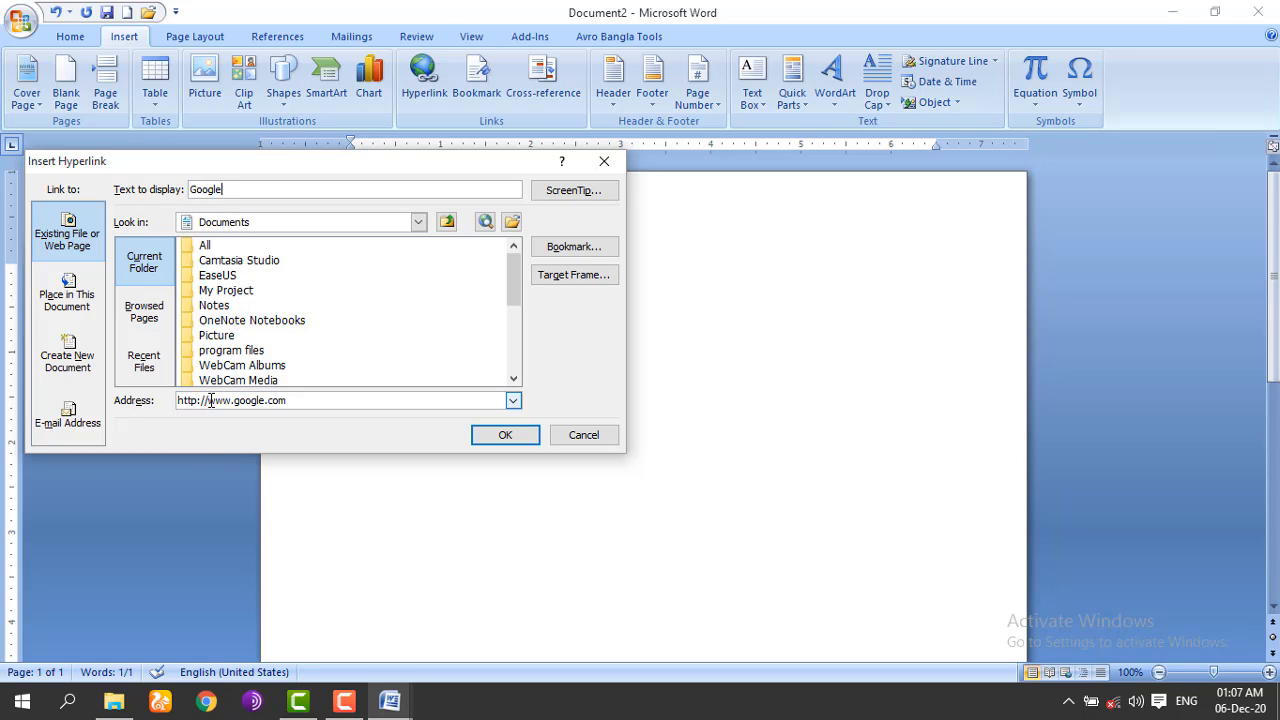
left_click(500, 436)
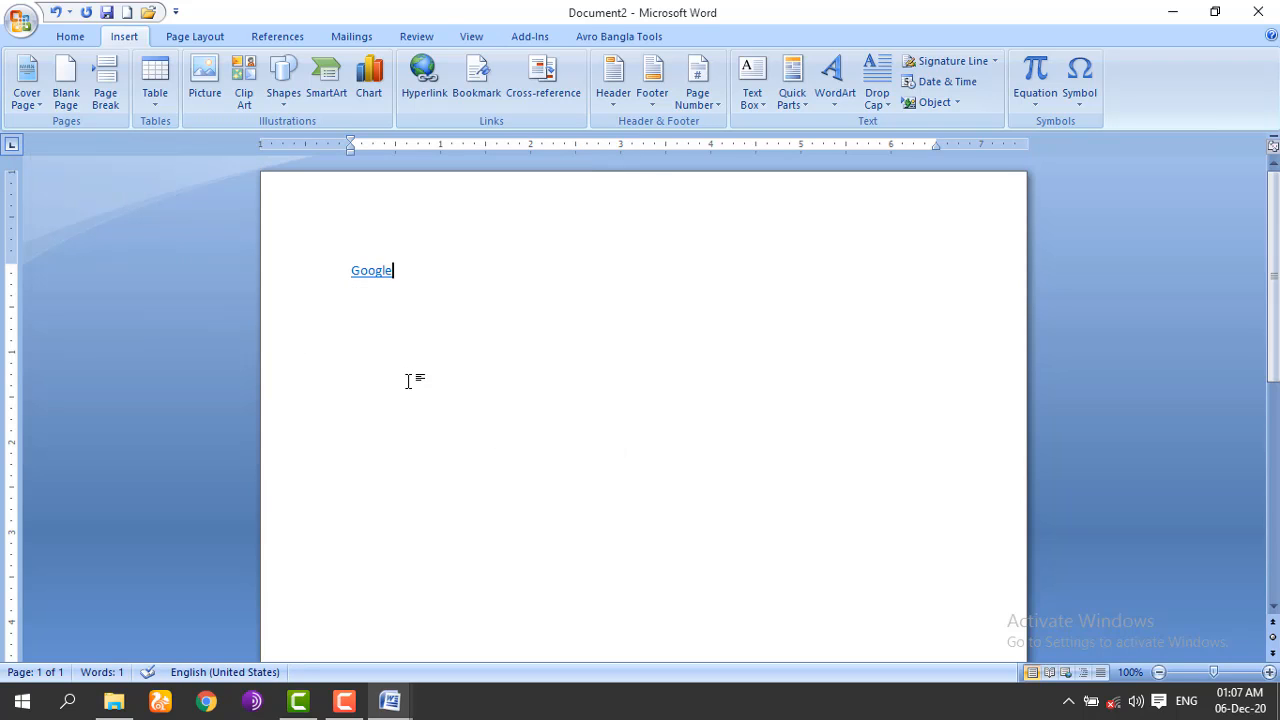
mouse_move(383, 283)
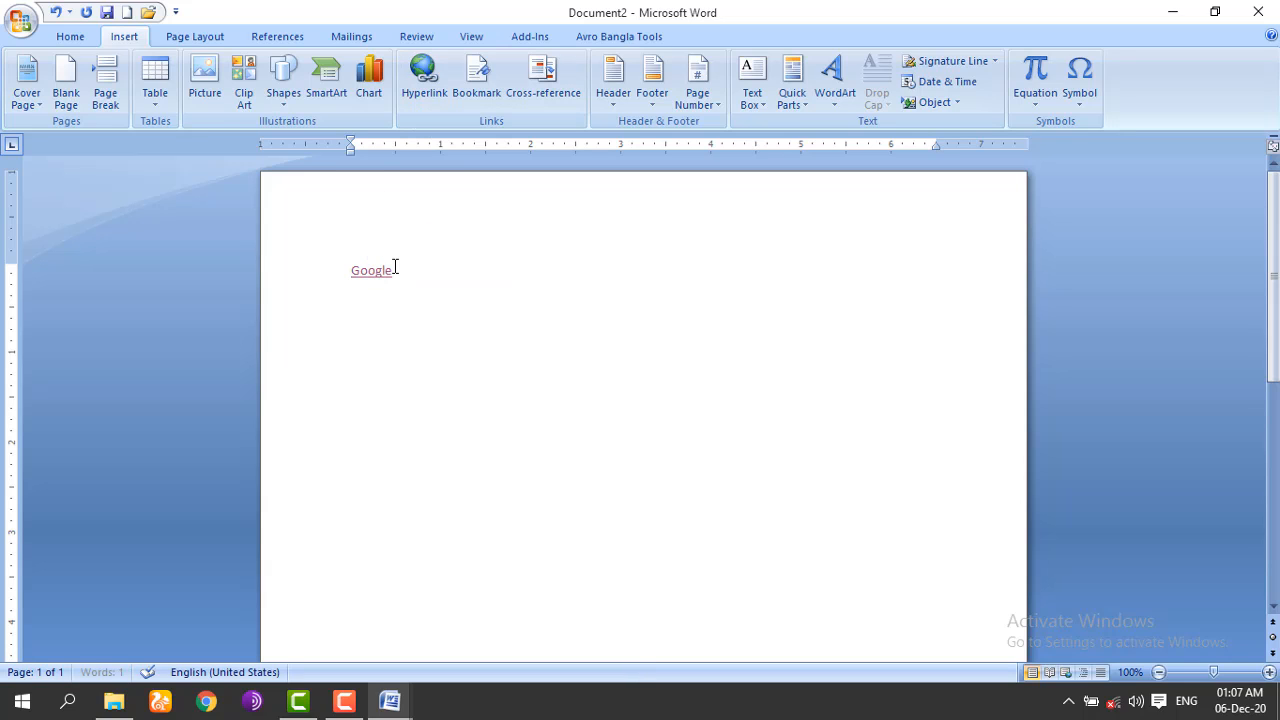
Step: Delete the "Google" hyperlink and everything else from the document
key("ctrl+a")
key("Delete")
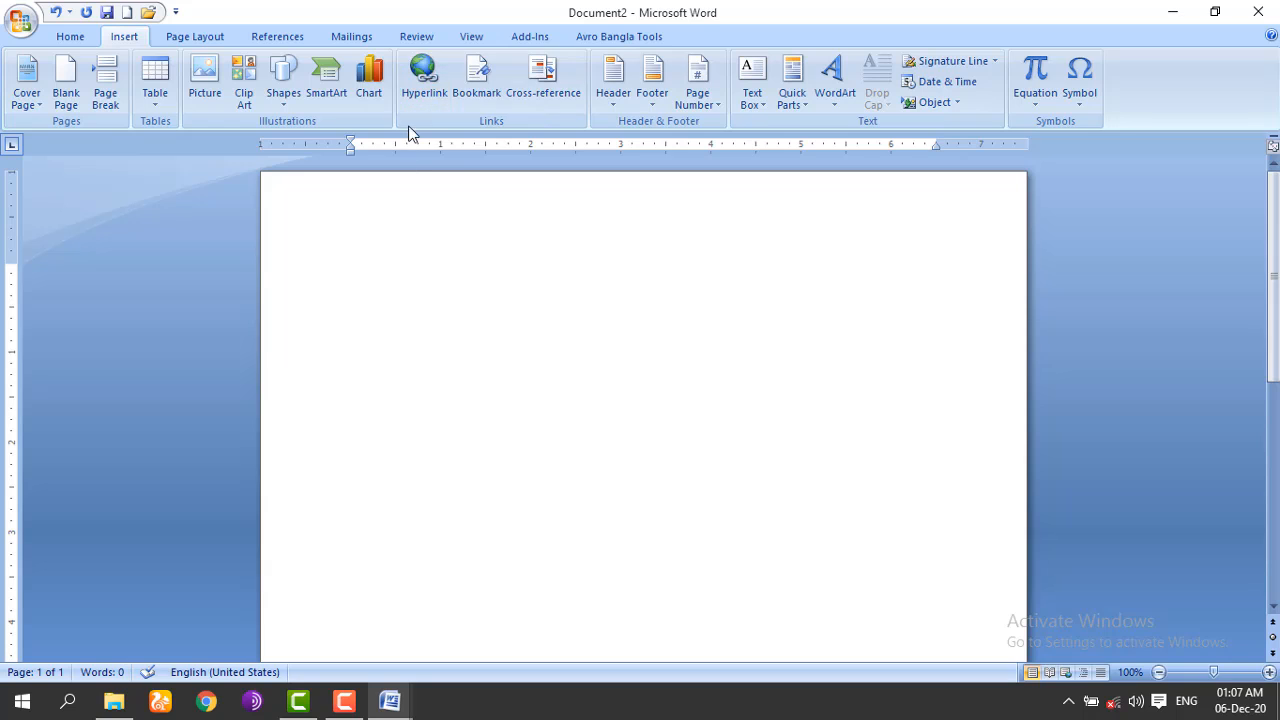
Step: View the Bookmark dialog and close it without adding a bookmark
left_click(478, 82)
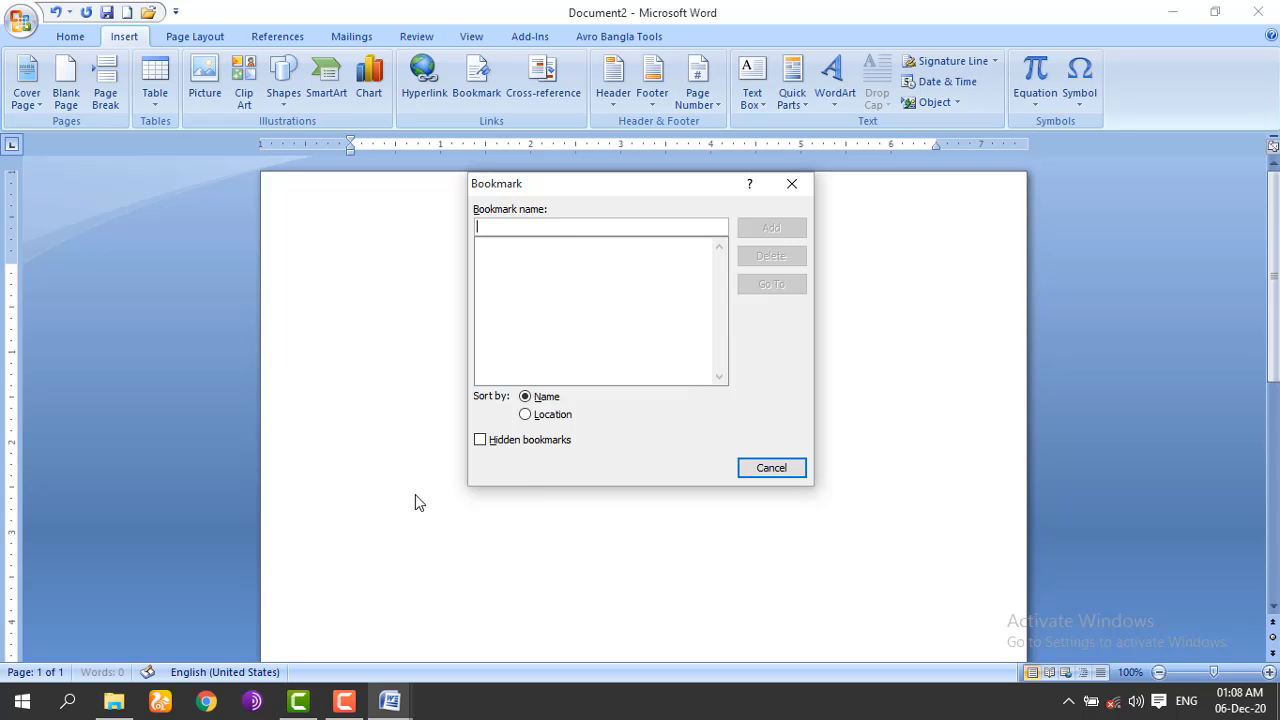
left_click(768, 468)
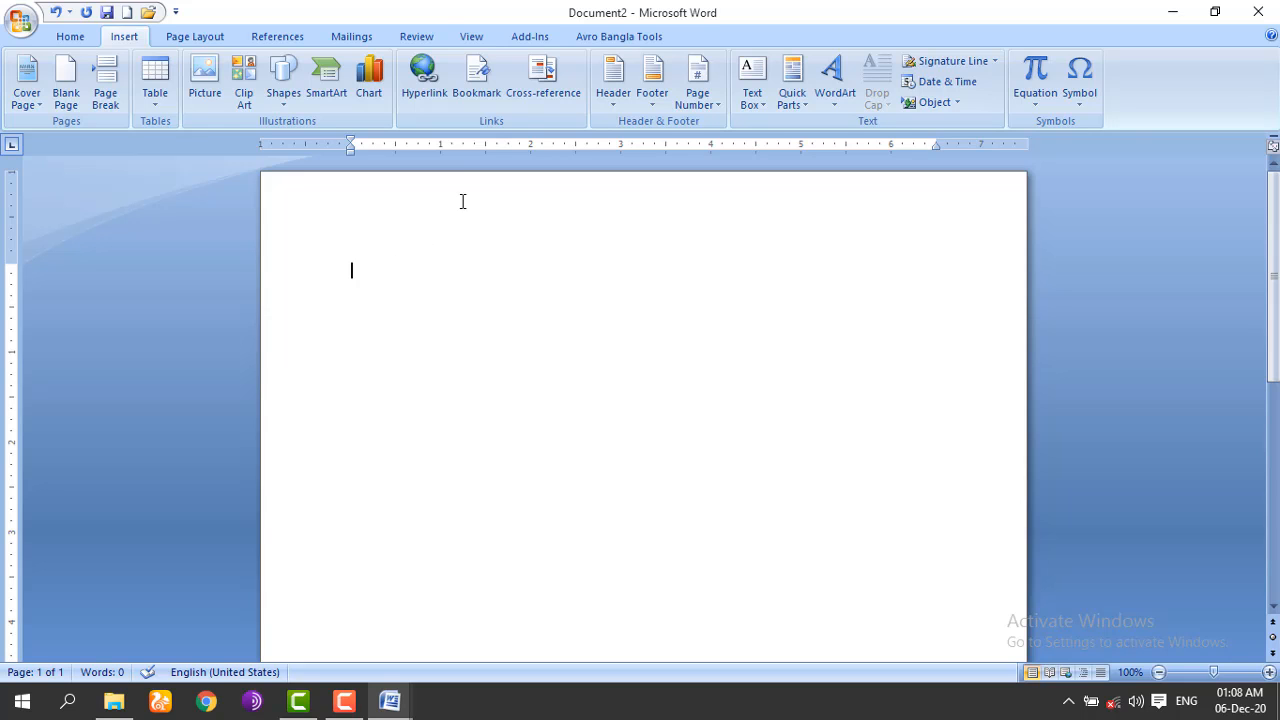
Step: Review the reference types and targets in the Cross-reference dialog, try Paragraph number with Include above/below, and close it without inserting anything
left_click(530, 92)
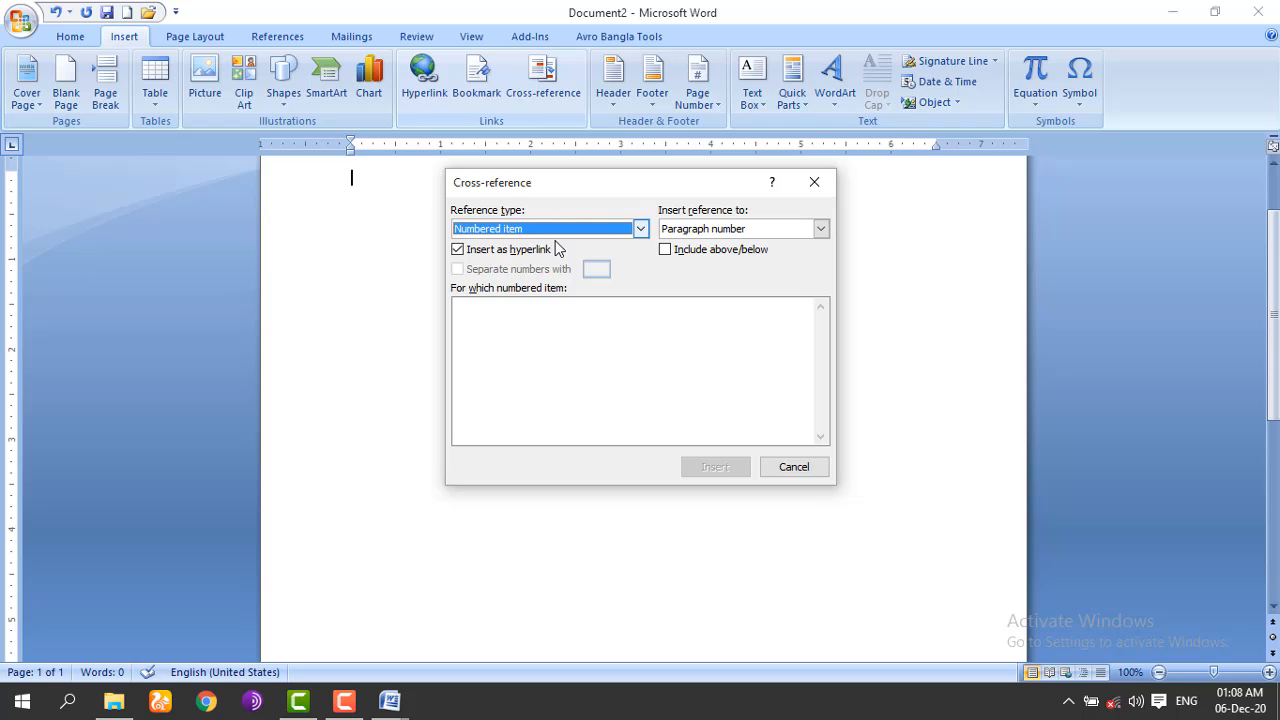
left_click(641, 229)
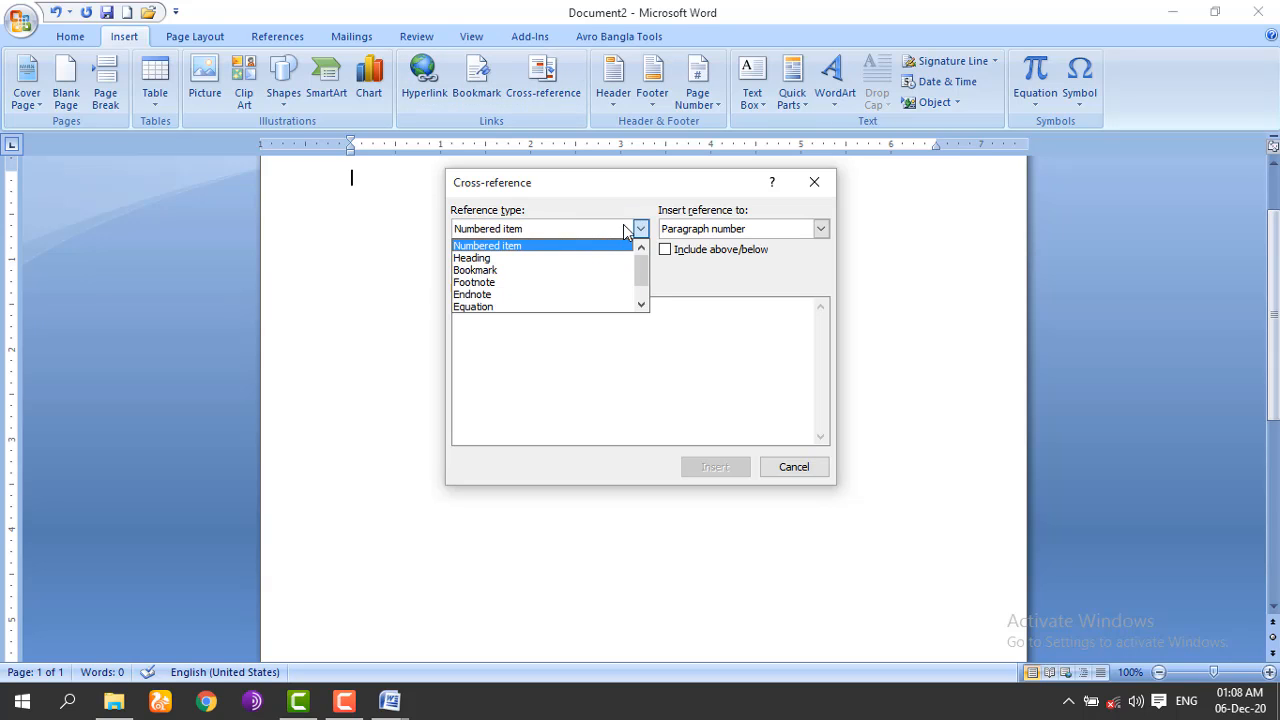
left_click(641, 229)
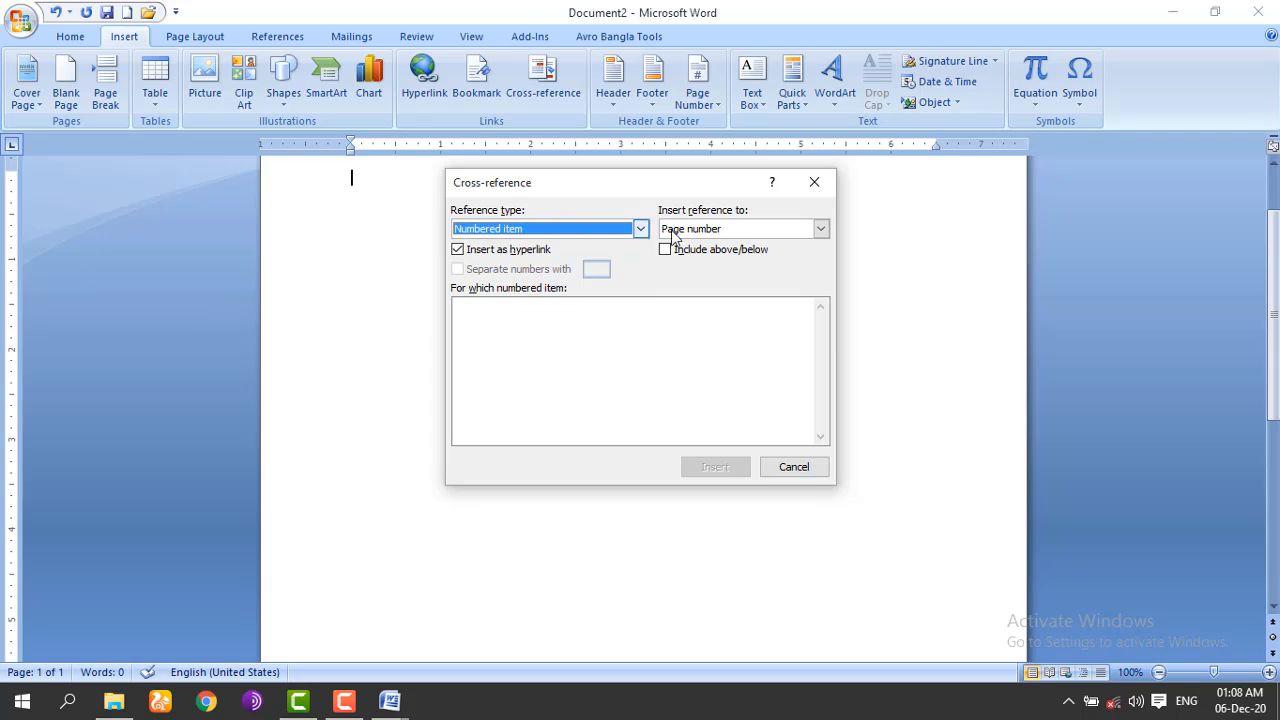
left_click(820, 229)
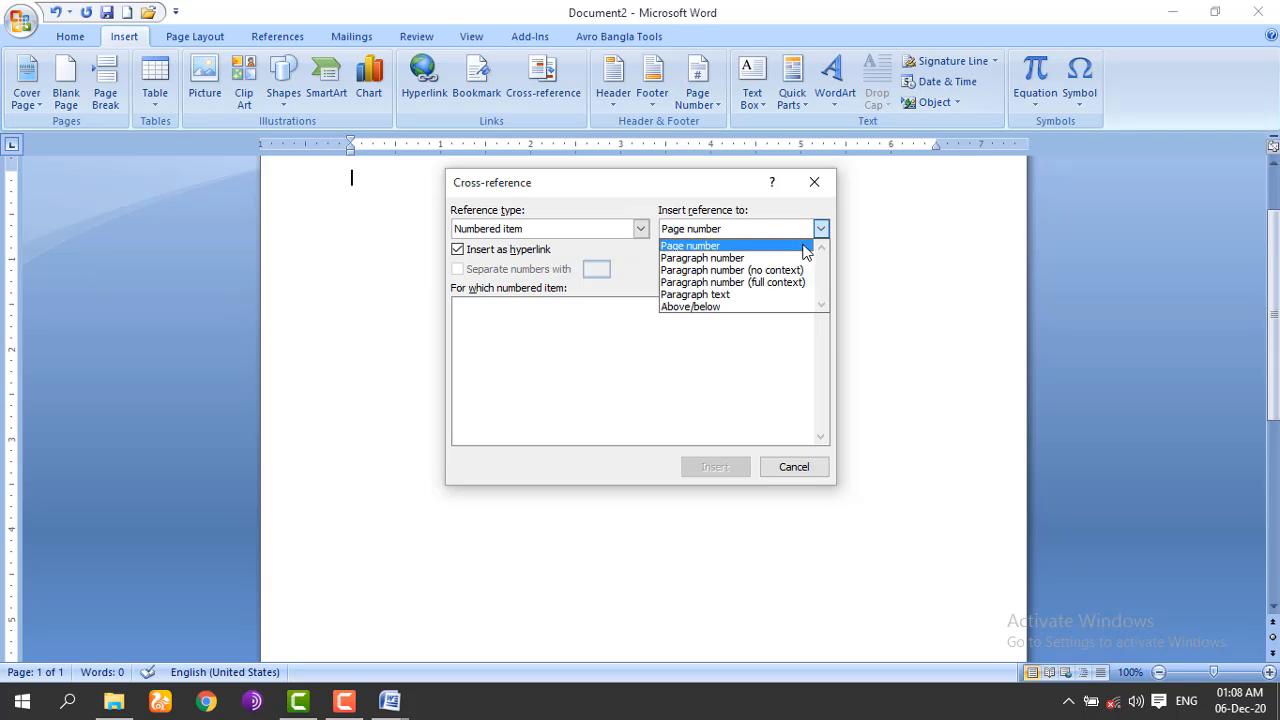
left_click(743, 262)
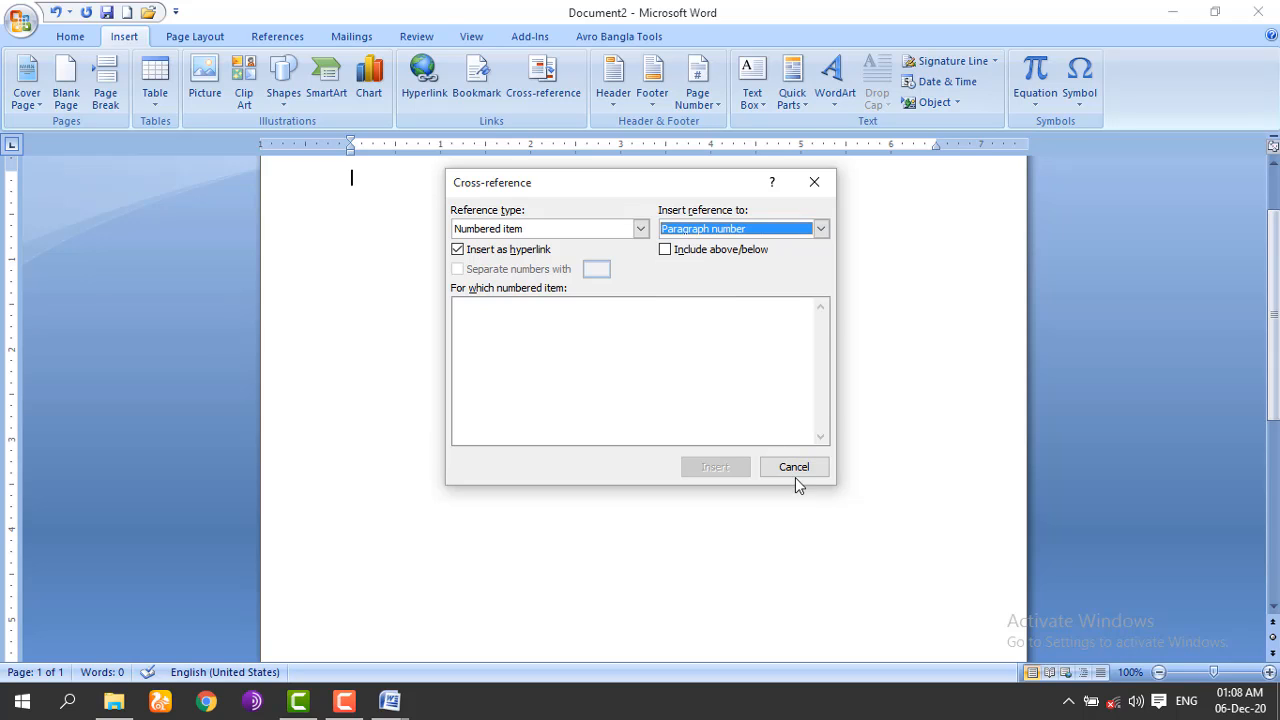
left_click(665, 249)
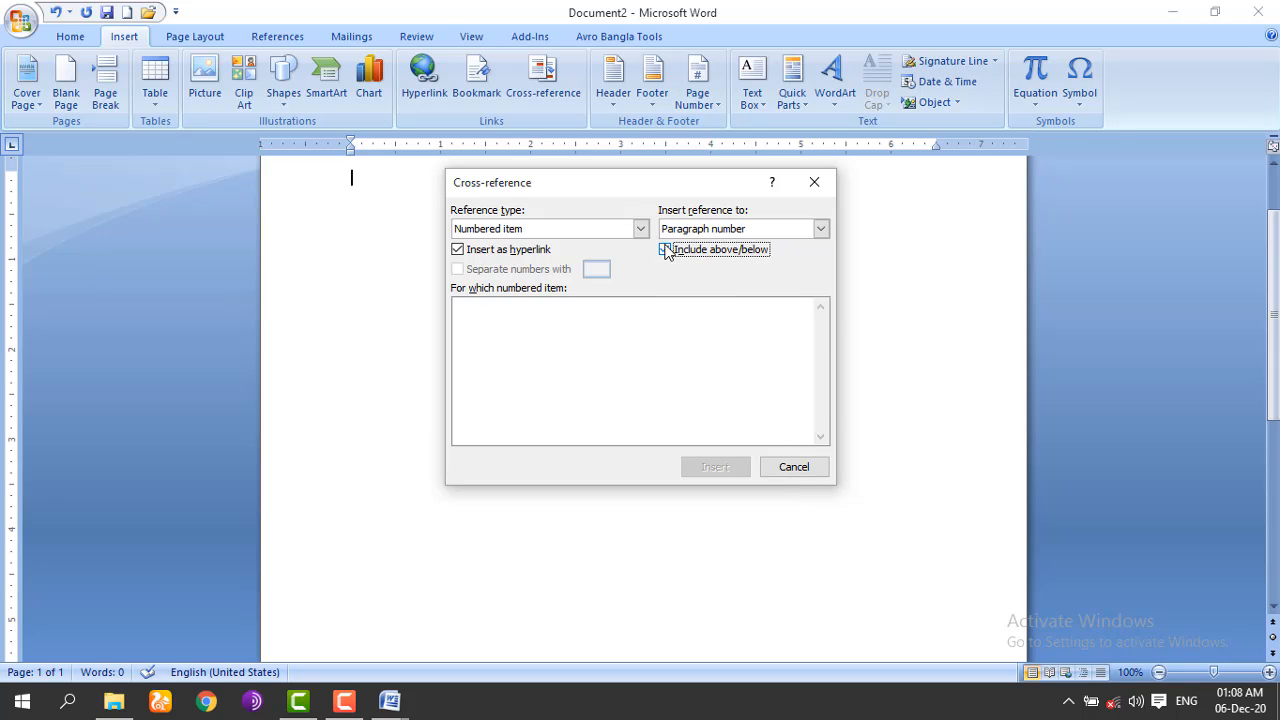
left_click(805, 472)
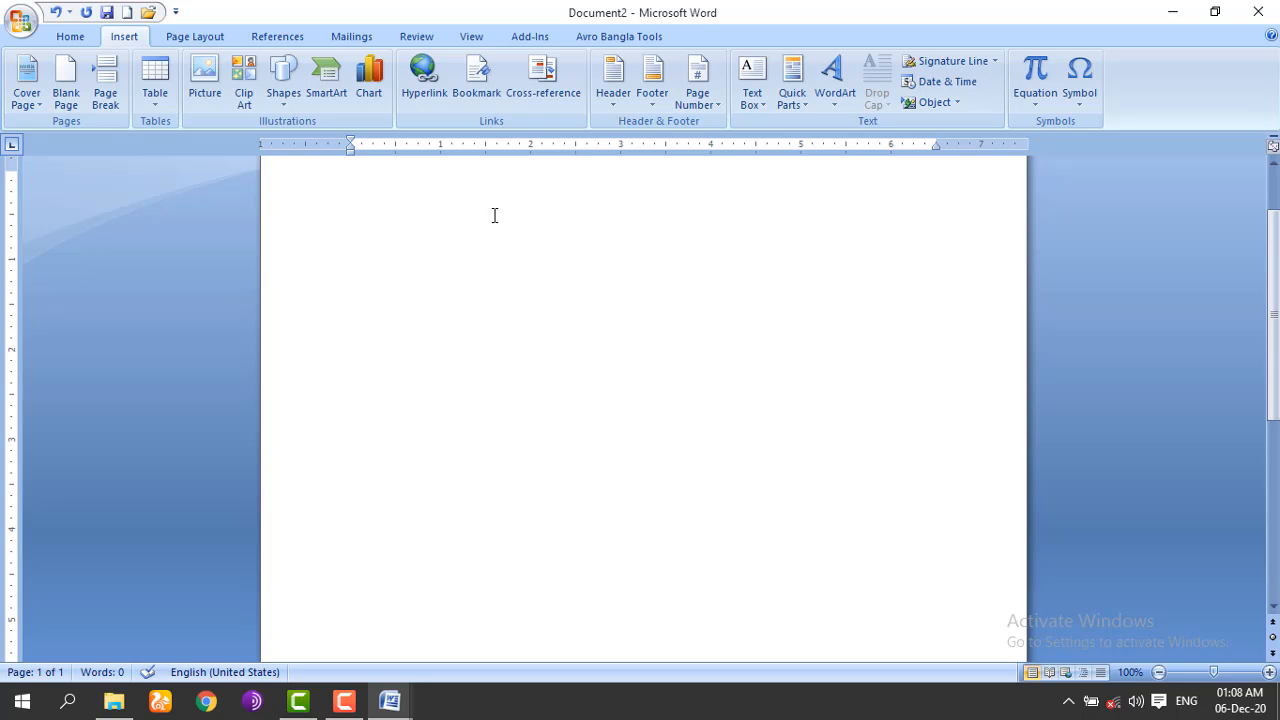
Step: Open the page header for editing and enter the text "jhghjv,"
left_click(606, 100)
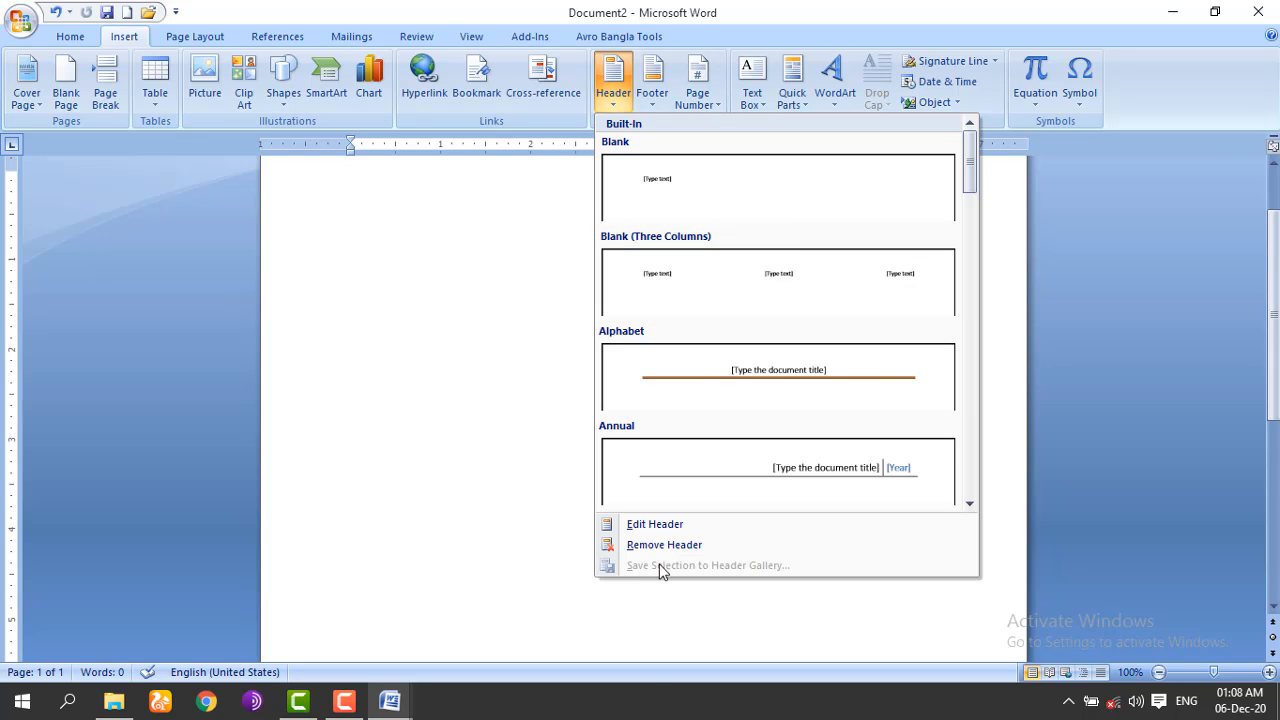
left_click(669, 529)
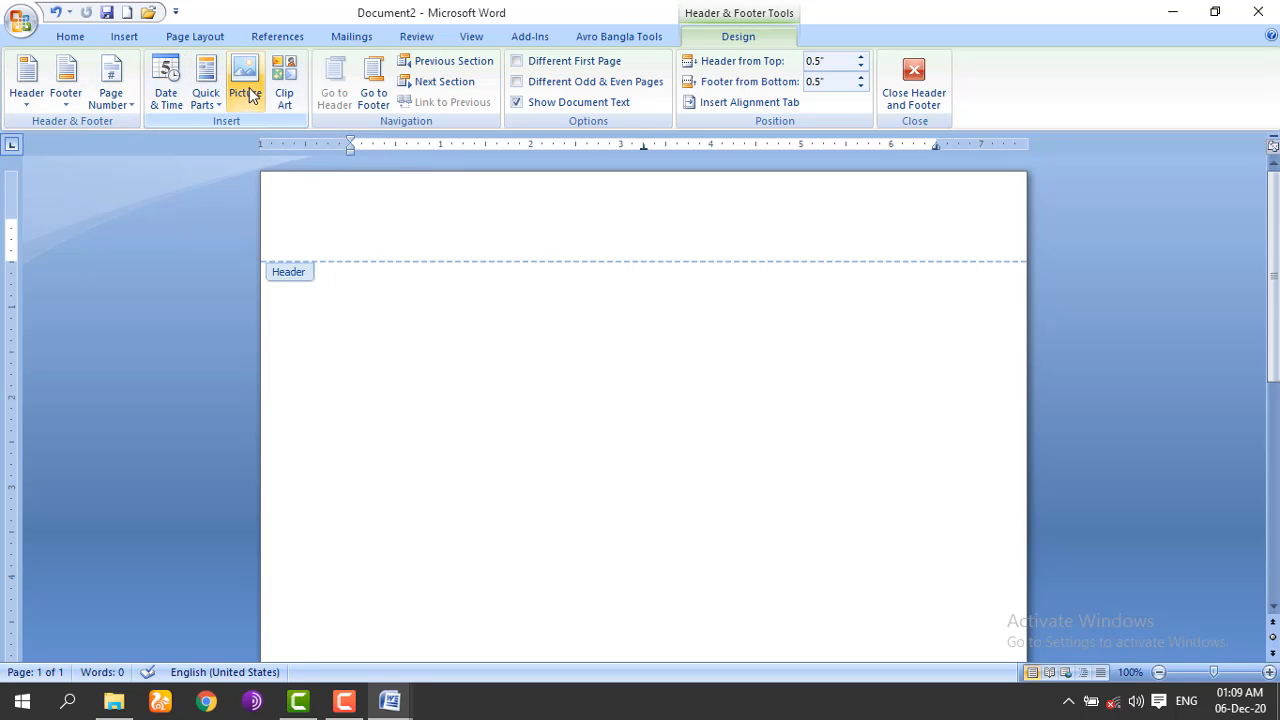
type("jhghjv,")
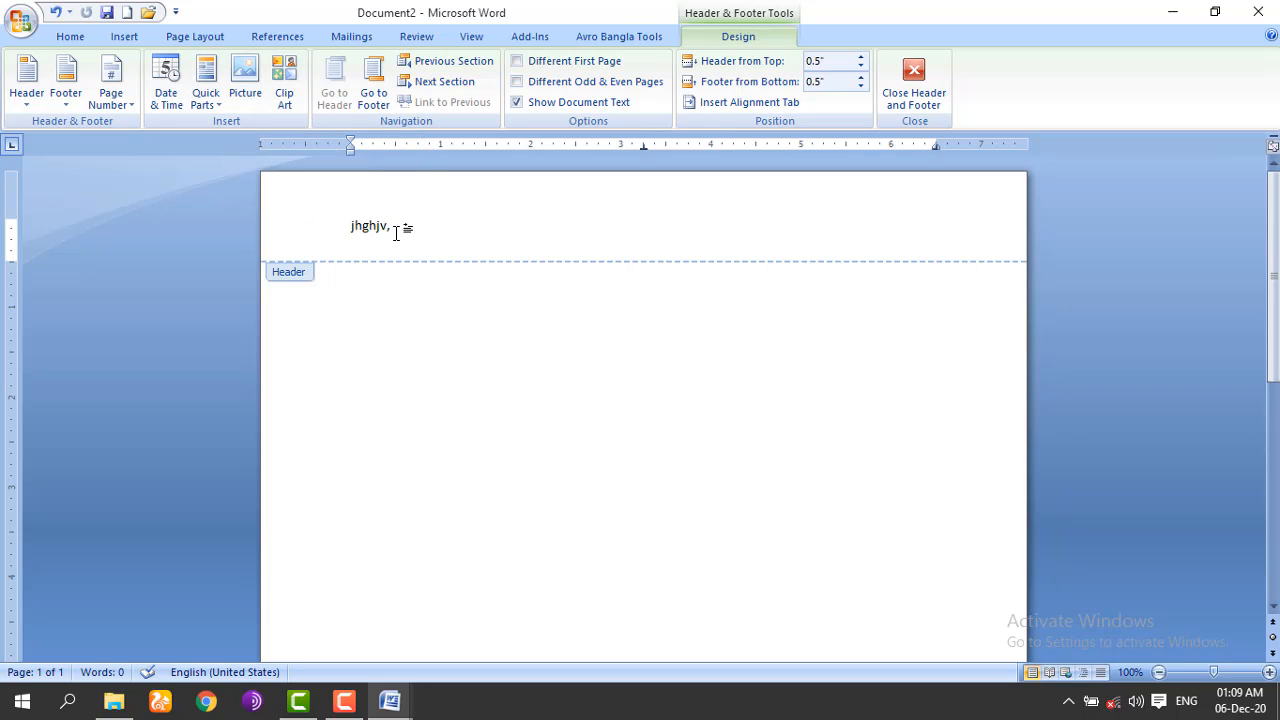
Step: Center the header text "jhghjv," and adjust its font size, enlarging it to 18 pt before reducing it by two steps
left_click_drag(394, 226, 346, 226)
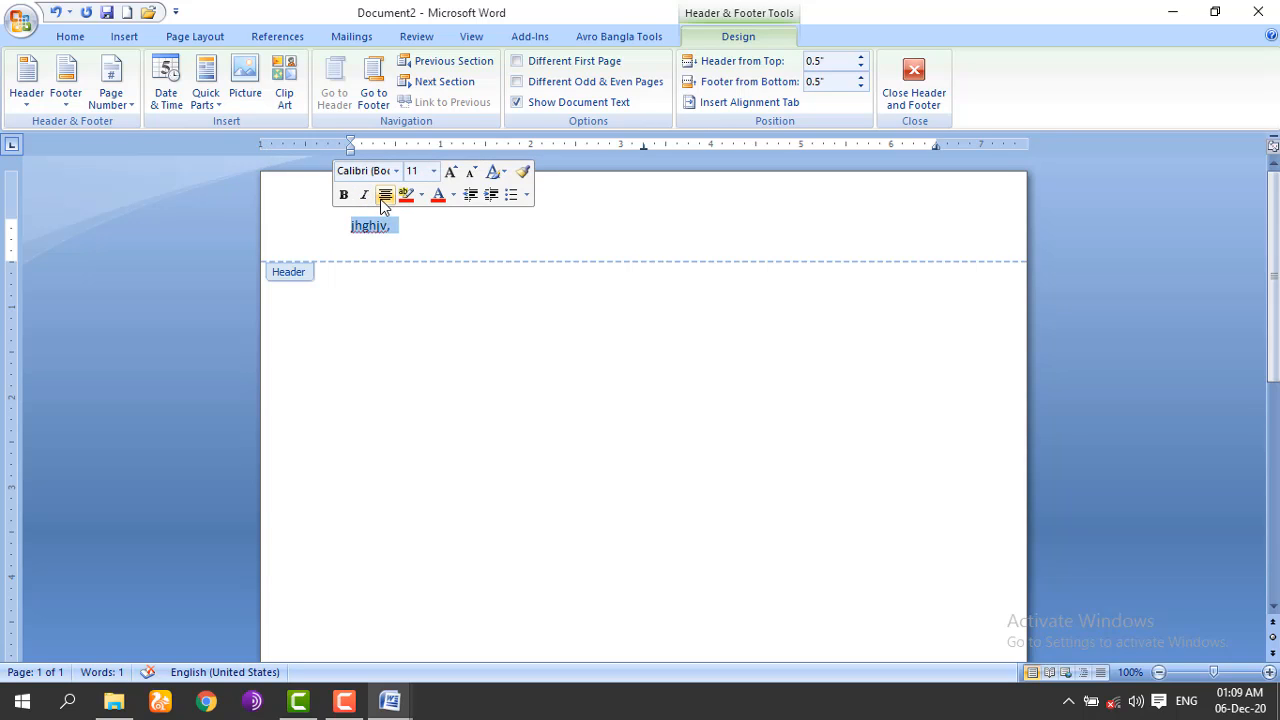
left_click(383, 198)
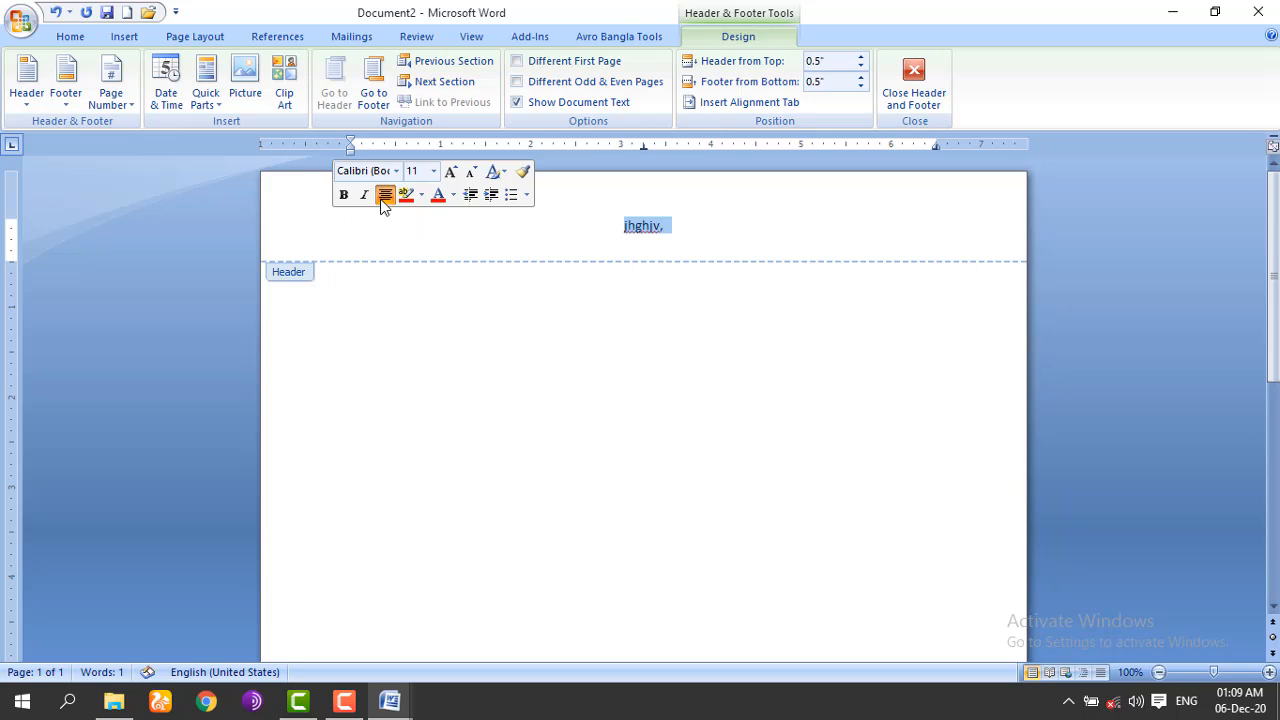
left_click(451, 172)
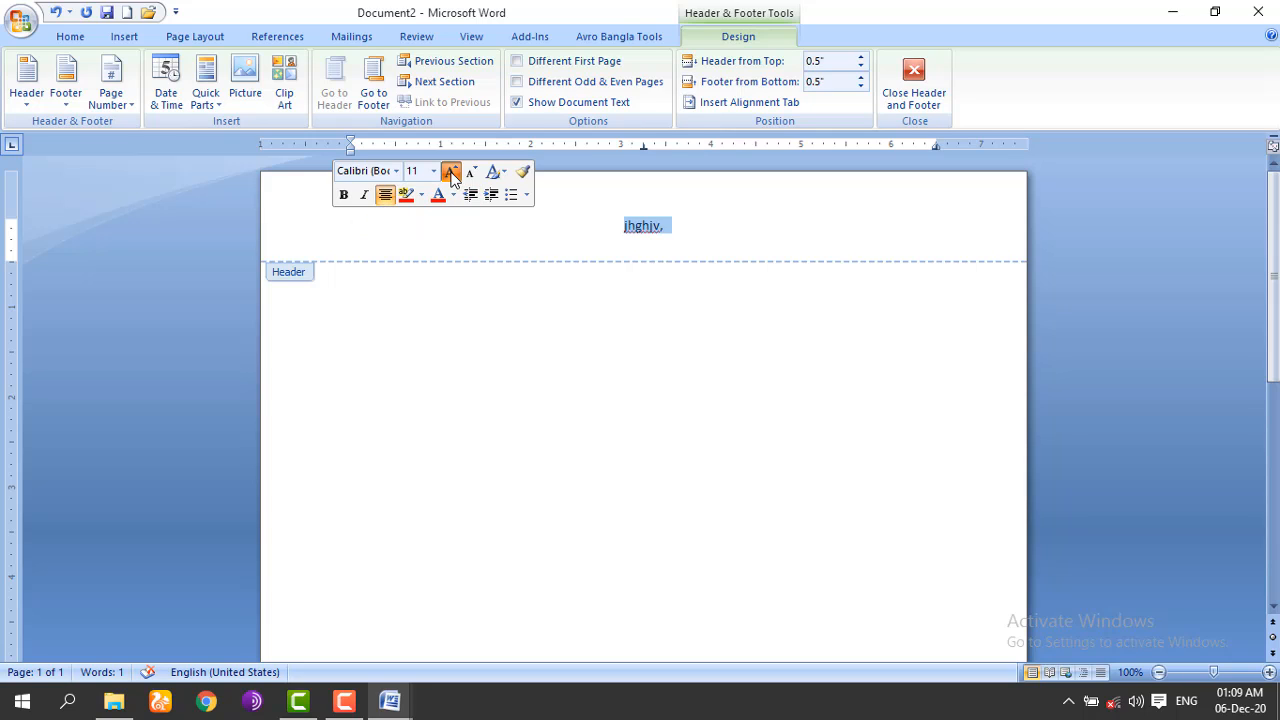
left_click(451, 172)
left_click(451, 172)
left_click(451, 172)
left_click(470, 176)
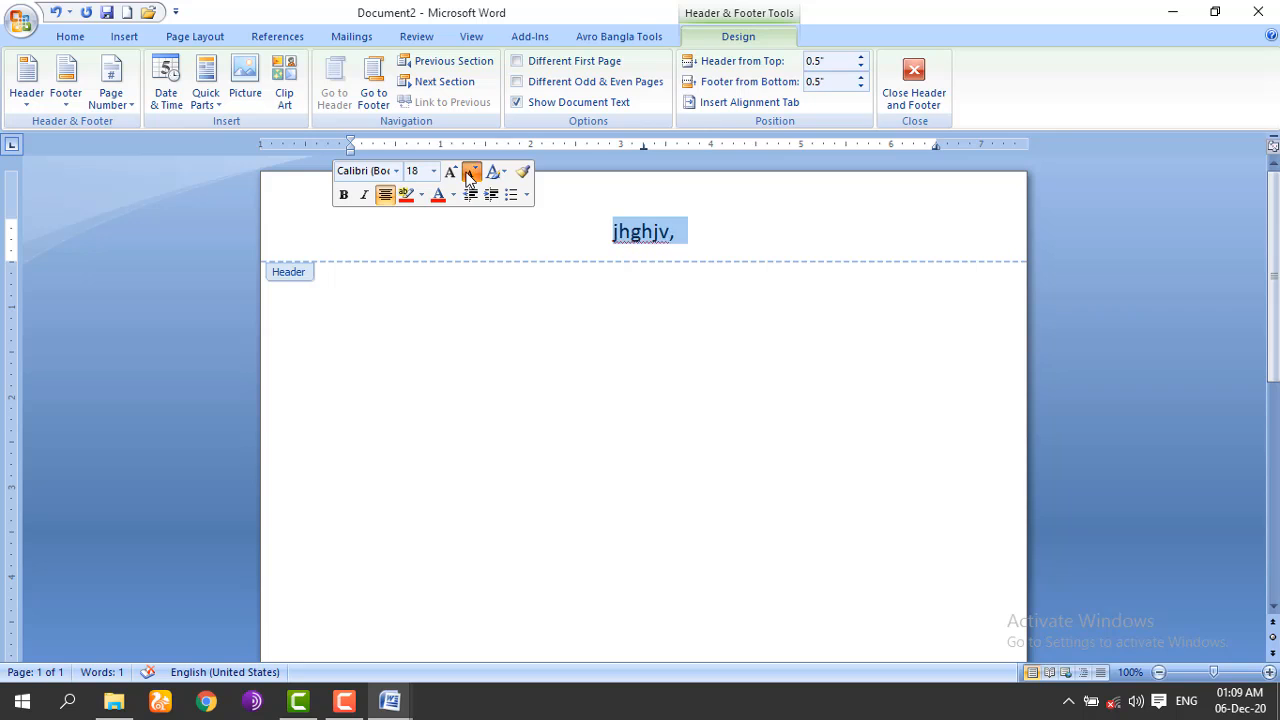
left_click(470, 177)
Step: Insert the date into the header in the "Sunday, December 6, 2020" format
left_click(165, 85)
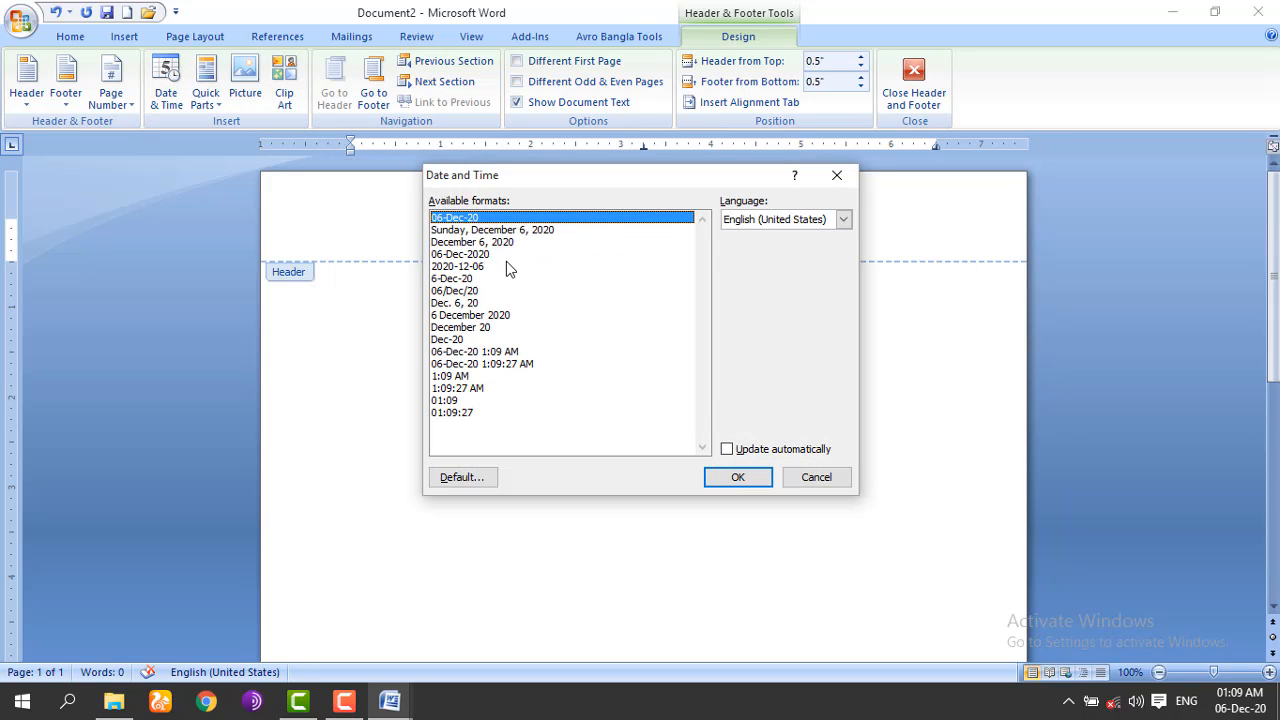
left_click(497, 231)
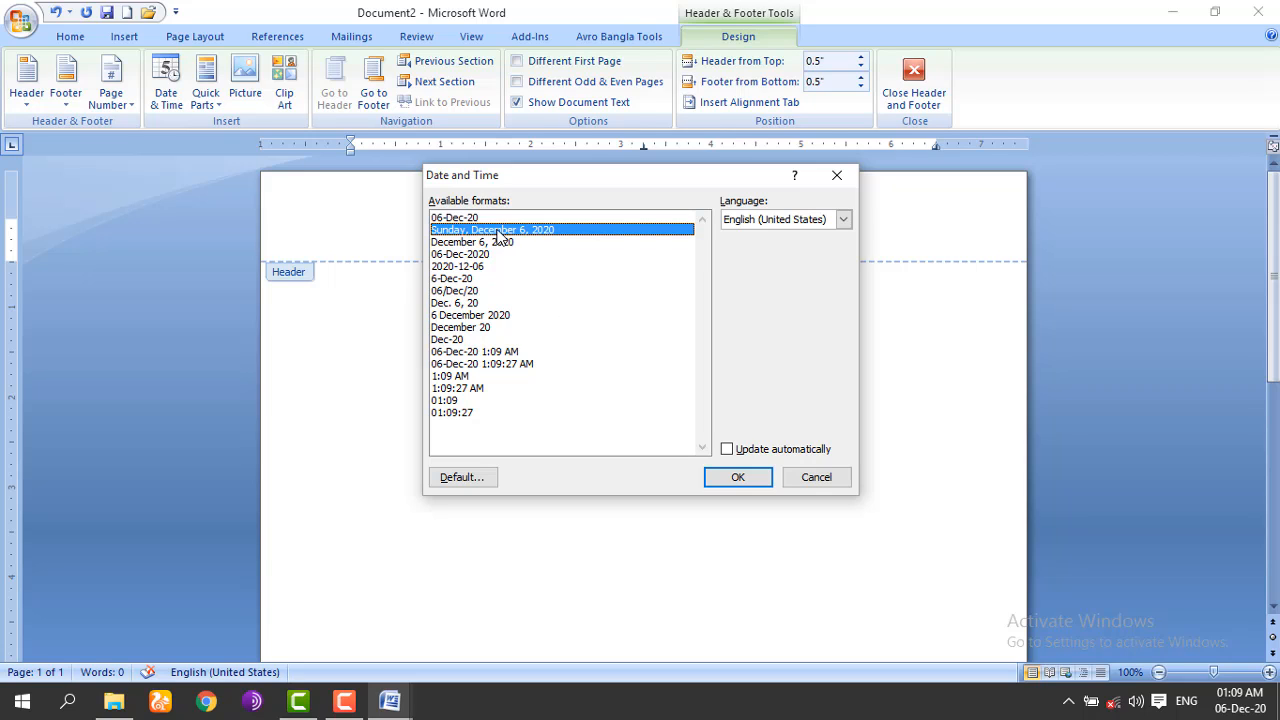
left_click(737, 477)
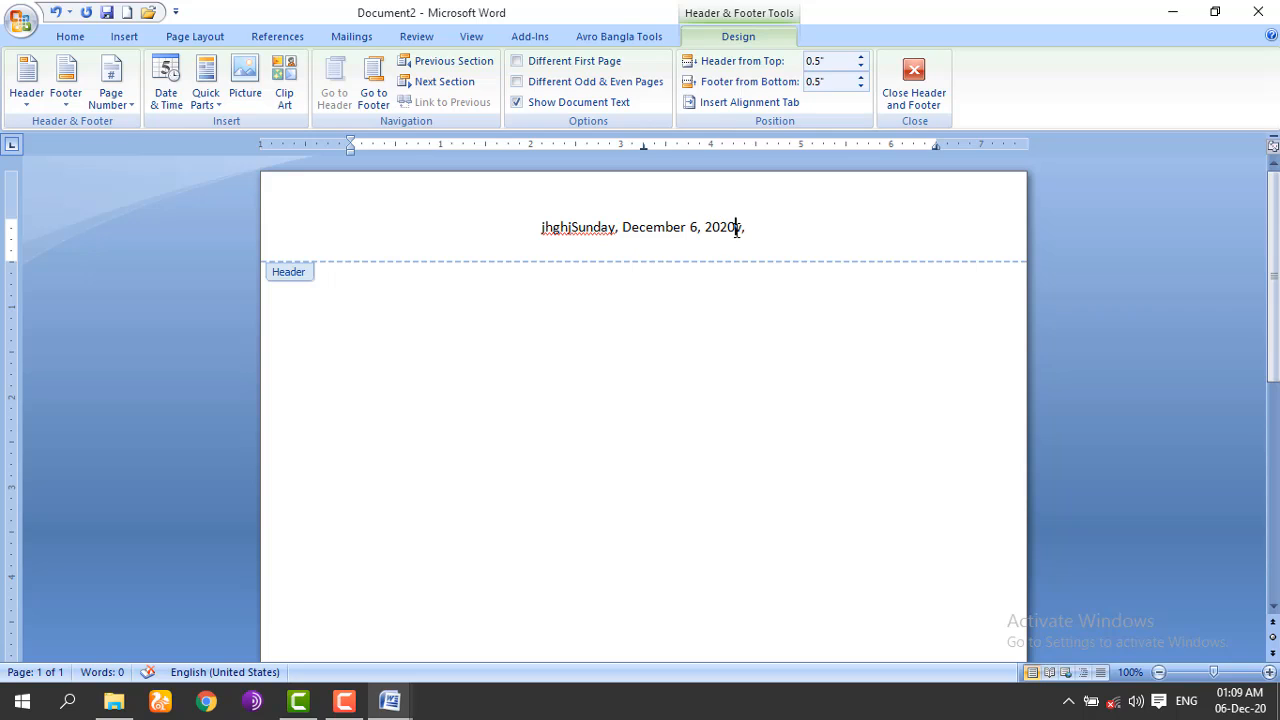
Step: Remove the stray "v" after the header date, end the header text with a comma, and return to the document body
key("BackSpace")
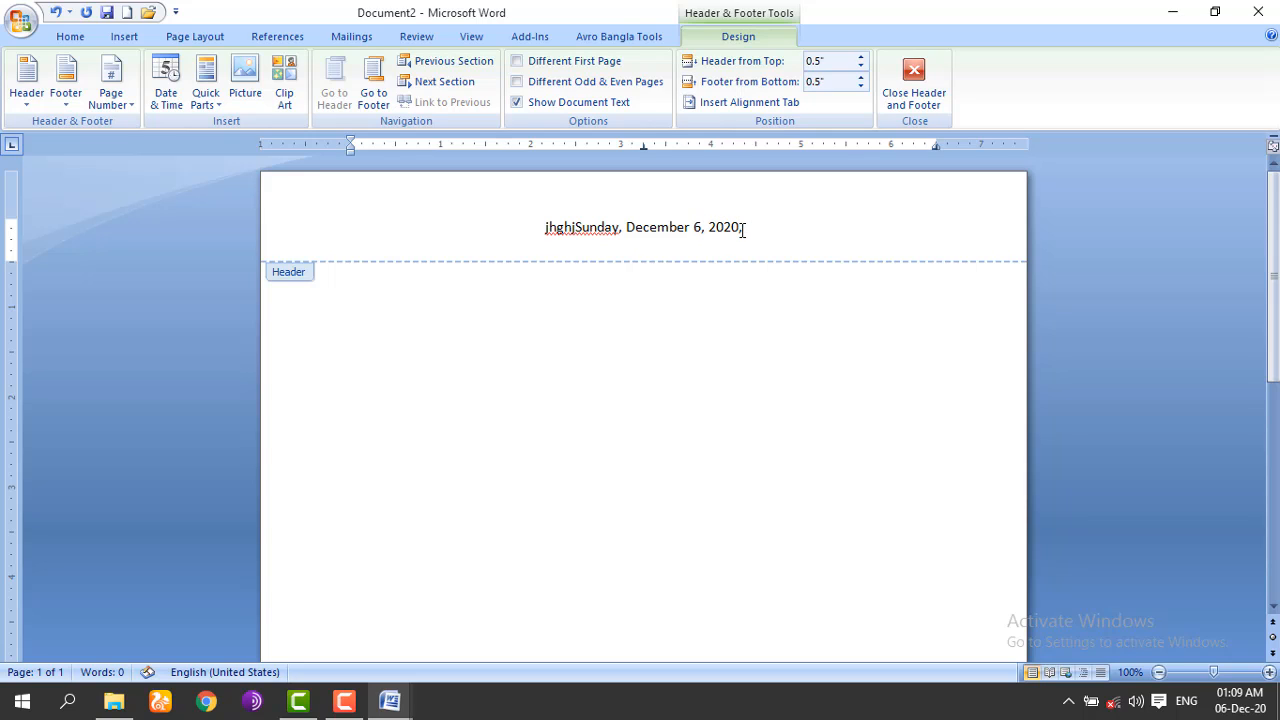
key("BackSpace")
type(",")
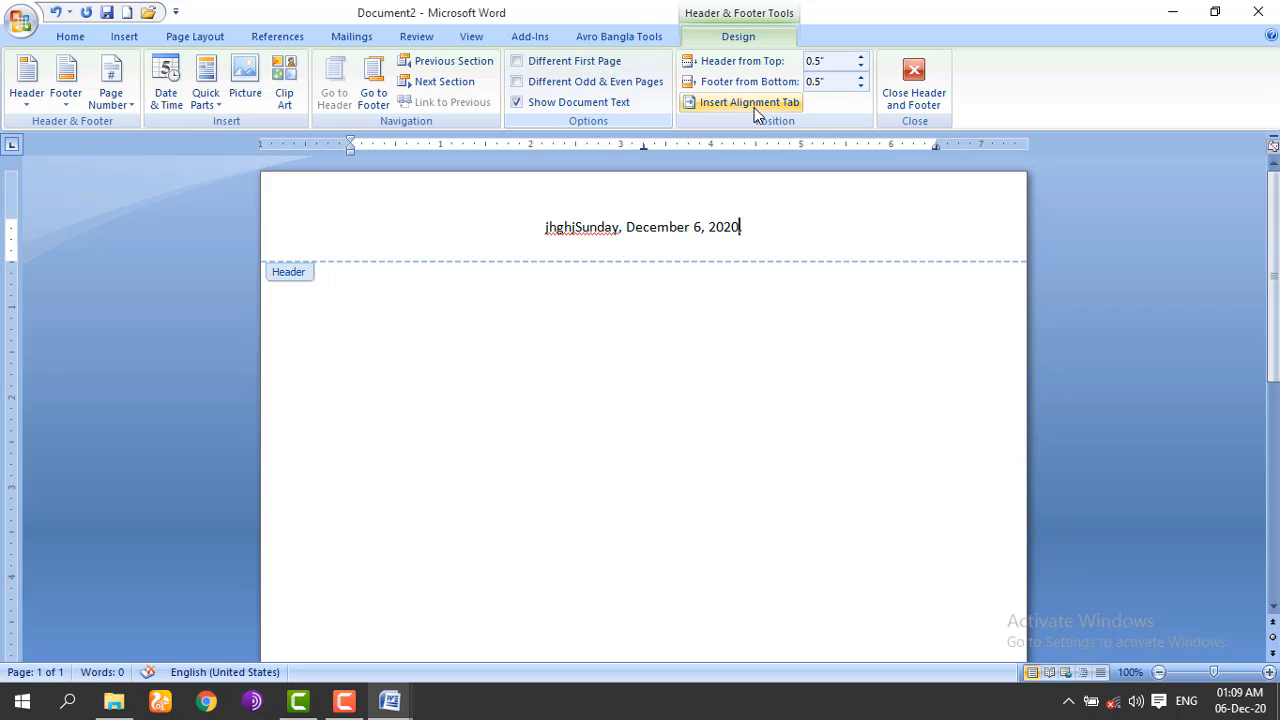
left_click(914, 70)
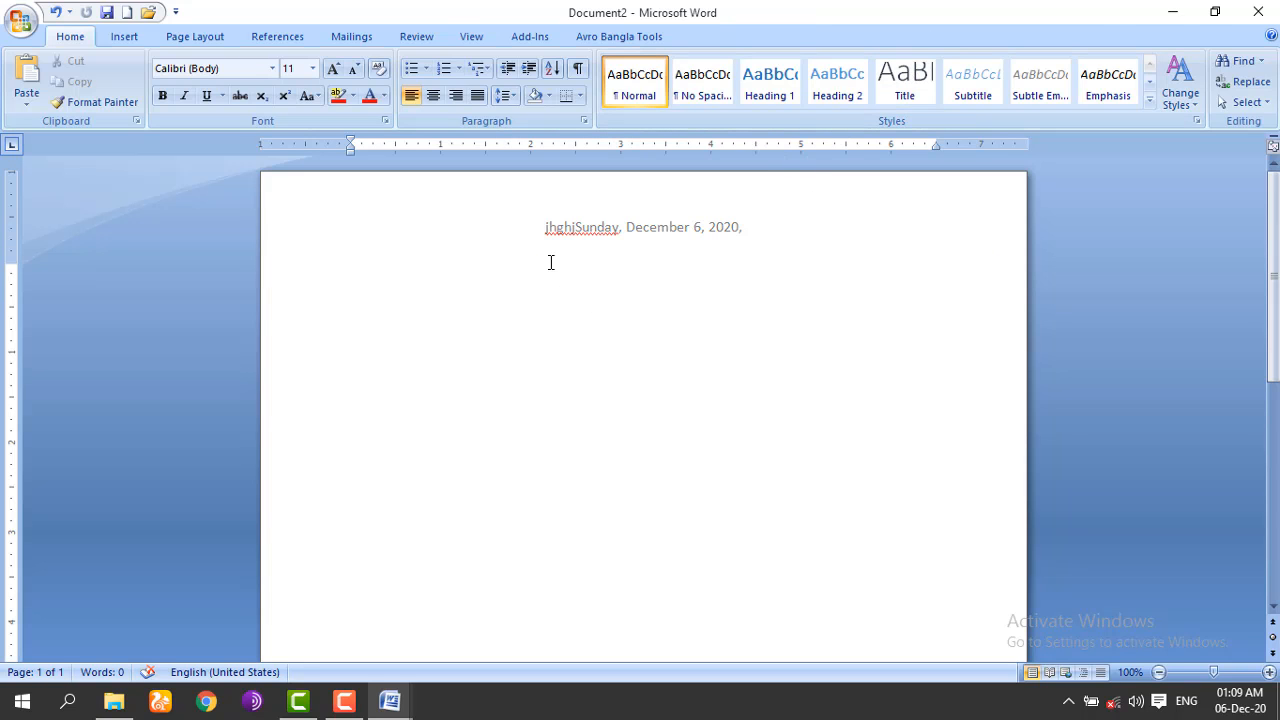
double_click(472, 213)
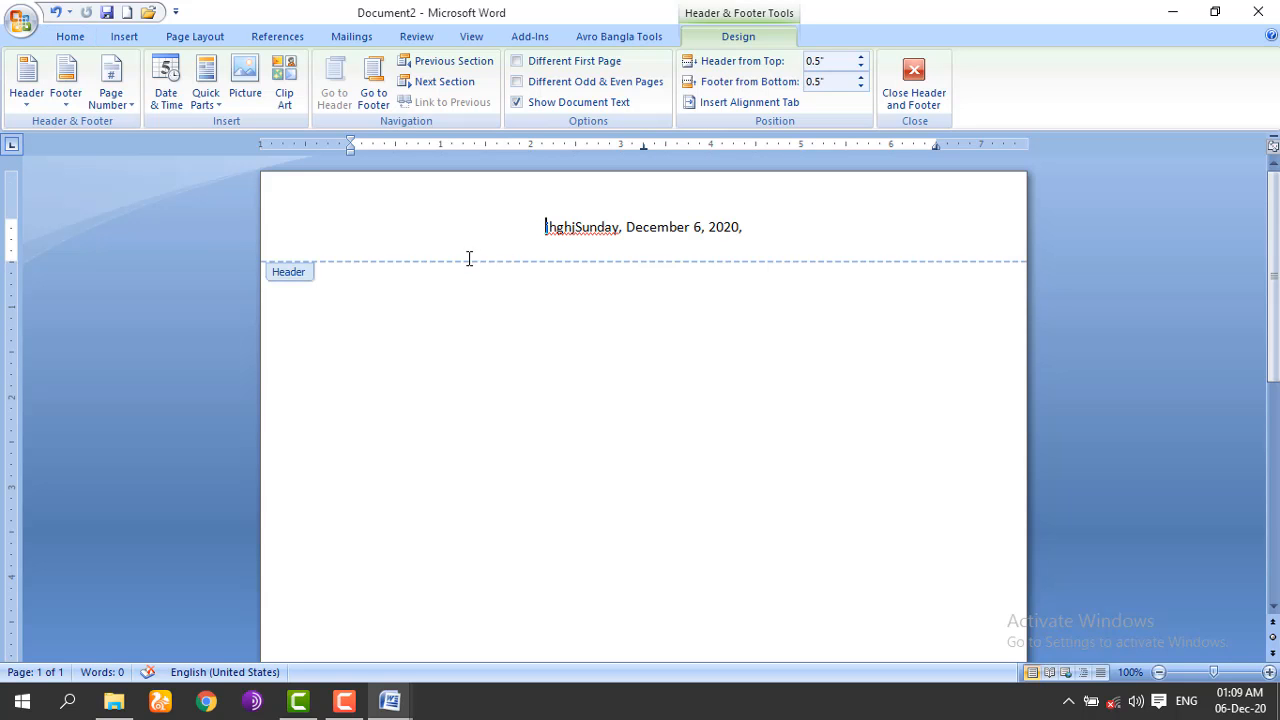
double_click(457, 305)
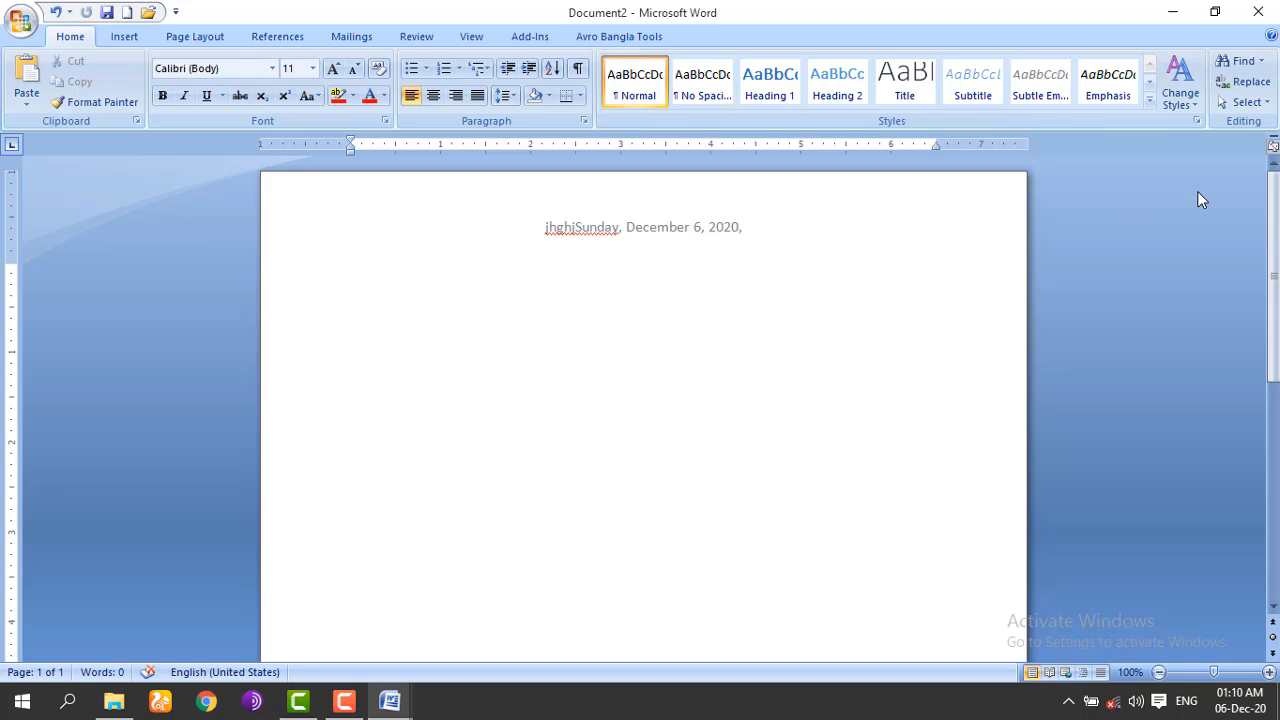
Step: Open the page footer for editing, enter the text "jhgjg" and close the footer
left_click_drag(1275, 233, 1275, 244)
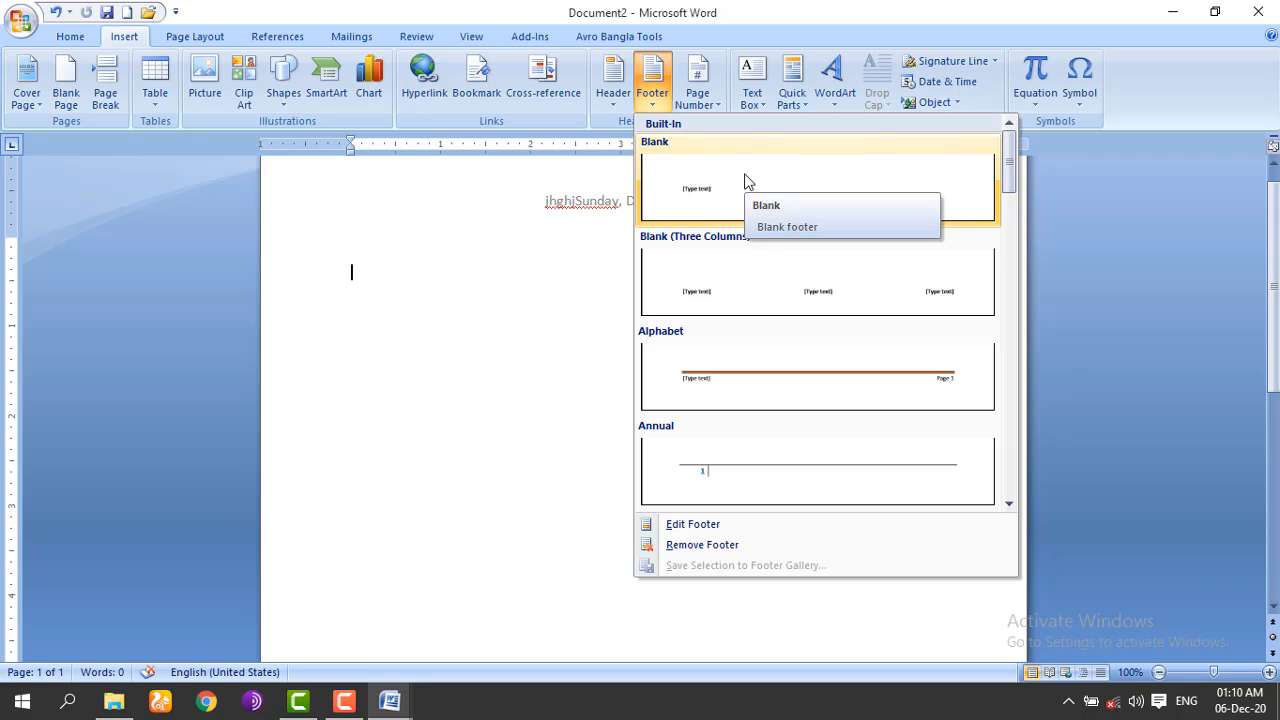
left_click(680, 527)
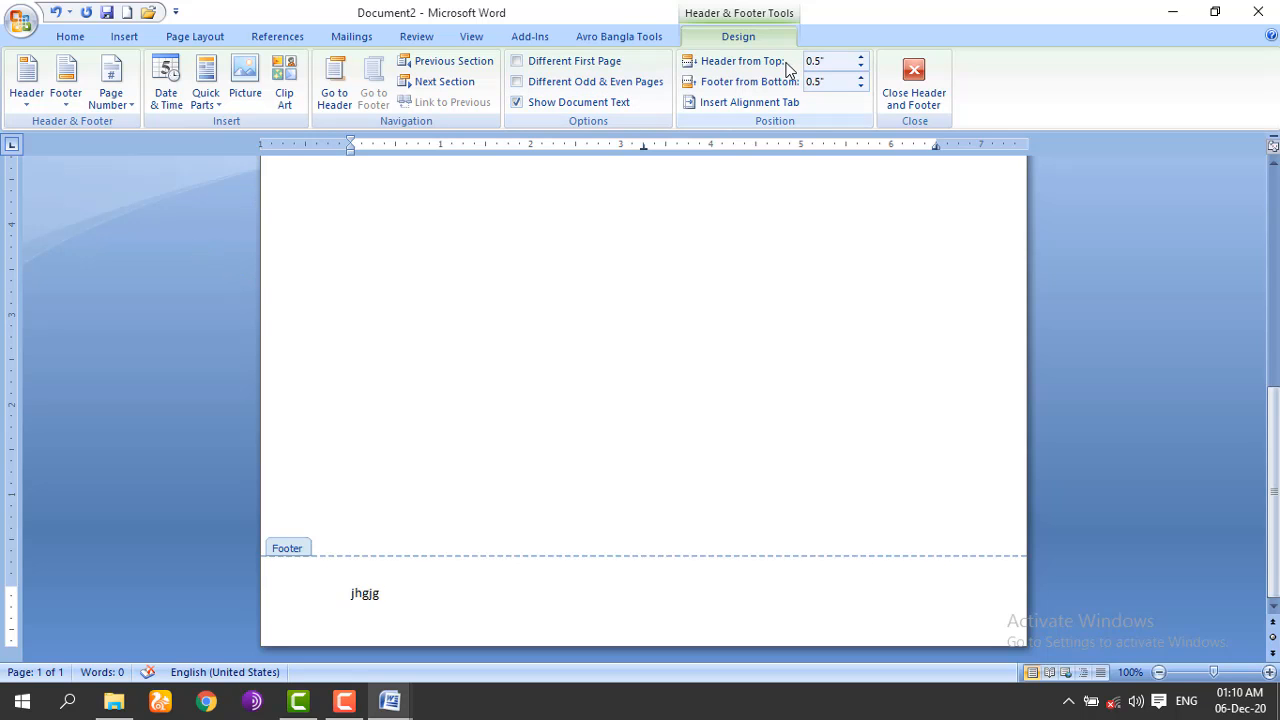
left_click(906, 90)
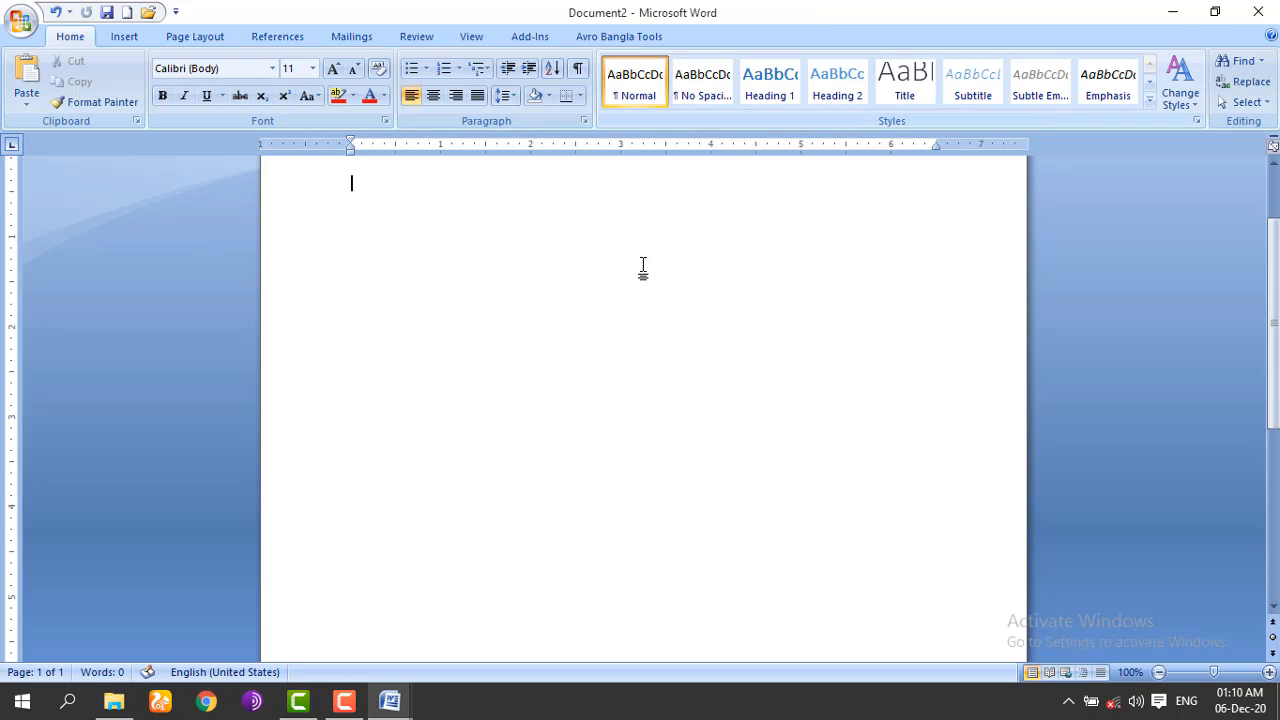
Step: Insert blank pages until the document has six pages
left_click(143, 37)
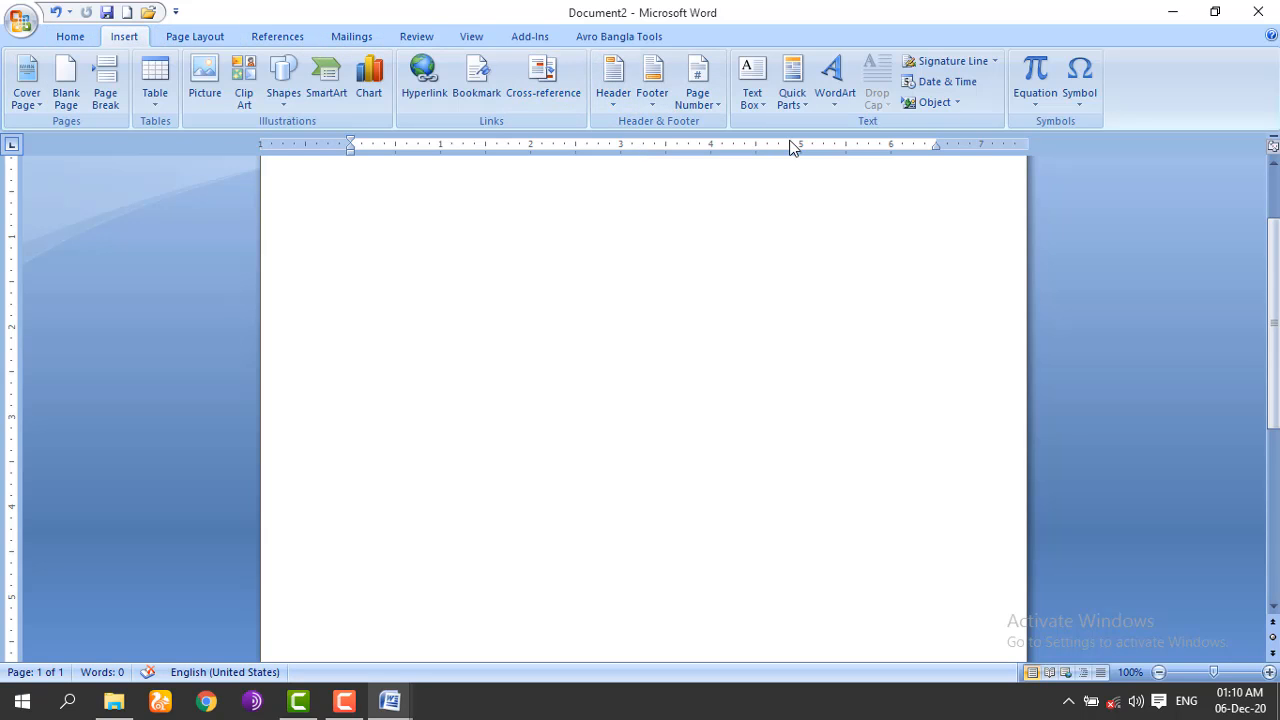
left_click(711, 105)
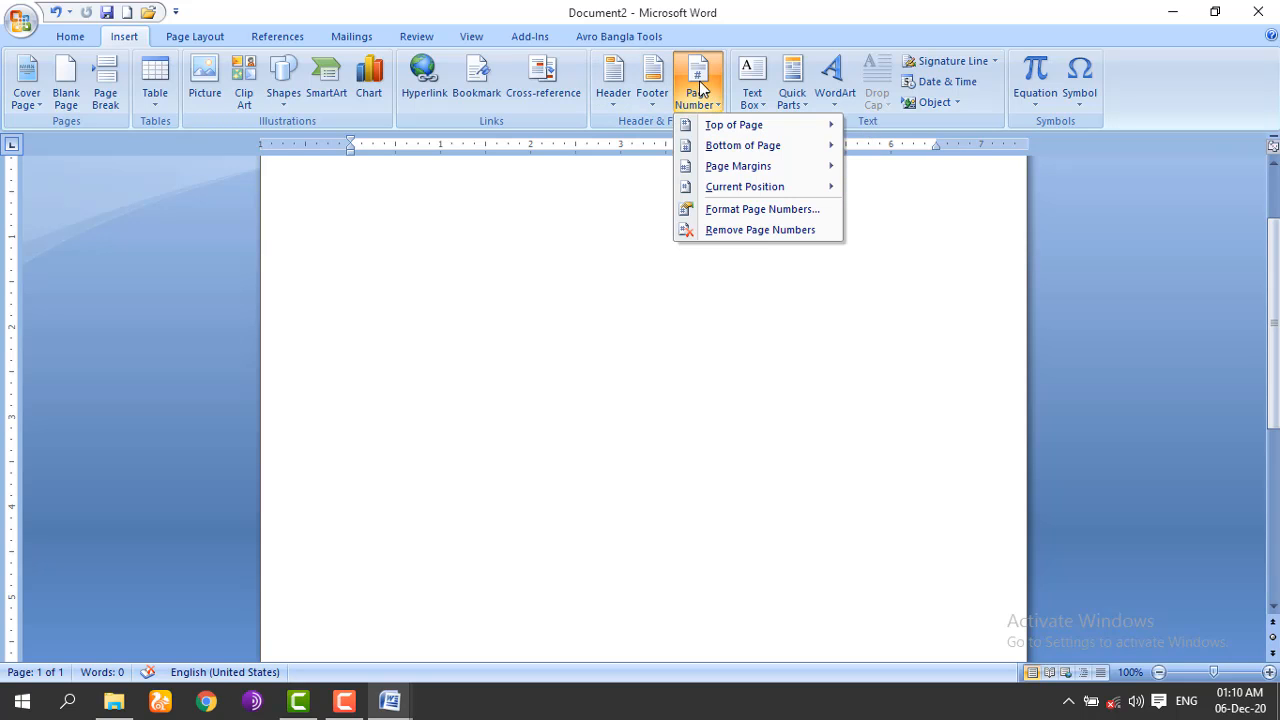
left_click(534, 326)
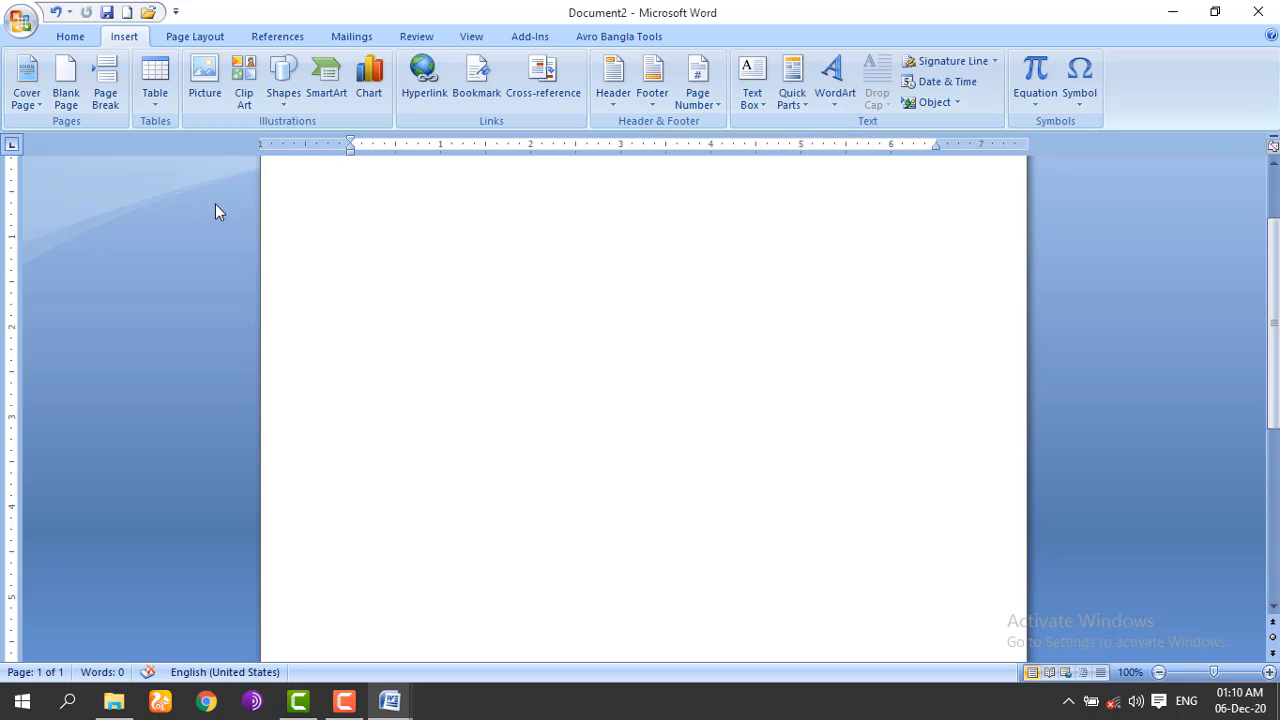
left_click(77, 93)
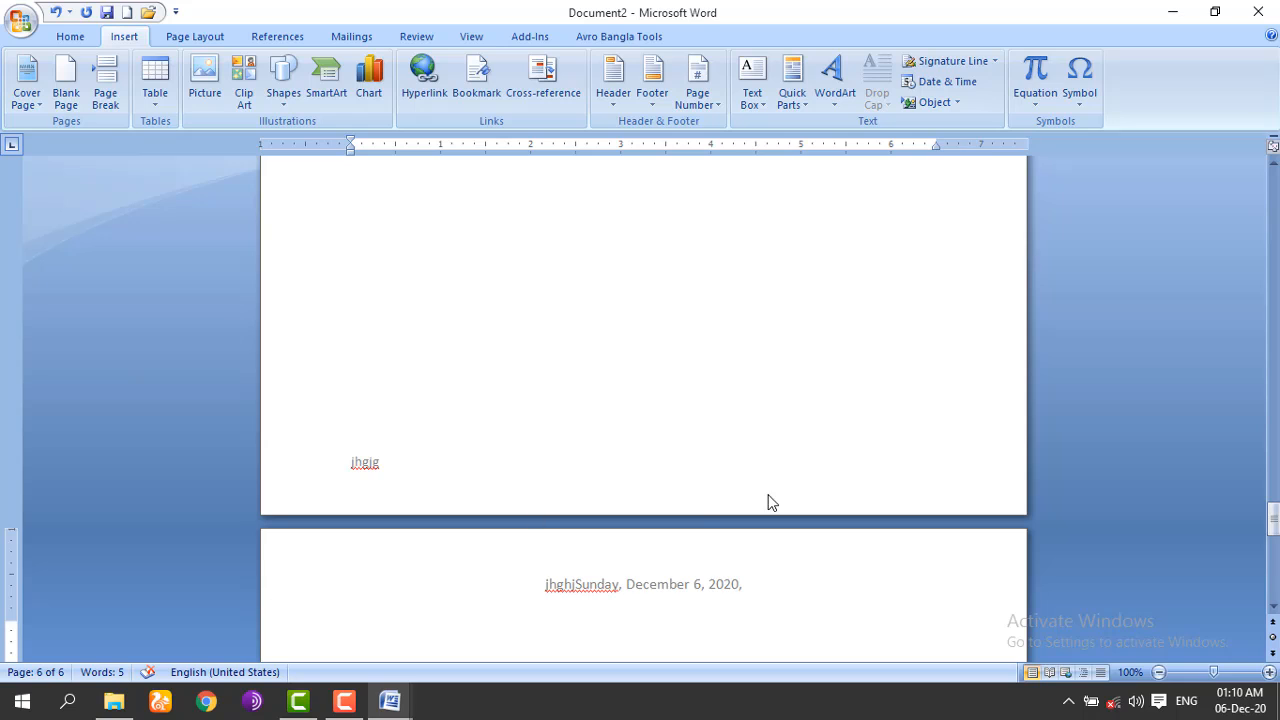
Step: Insert an Accent Bar 1 page number at the current cursor position on page 6
left_click(1275, 404)
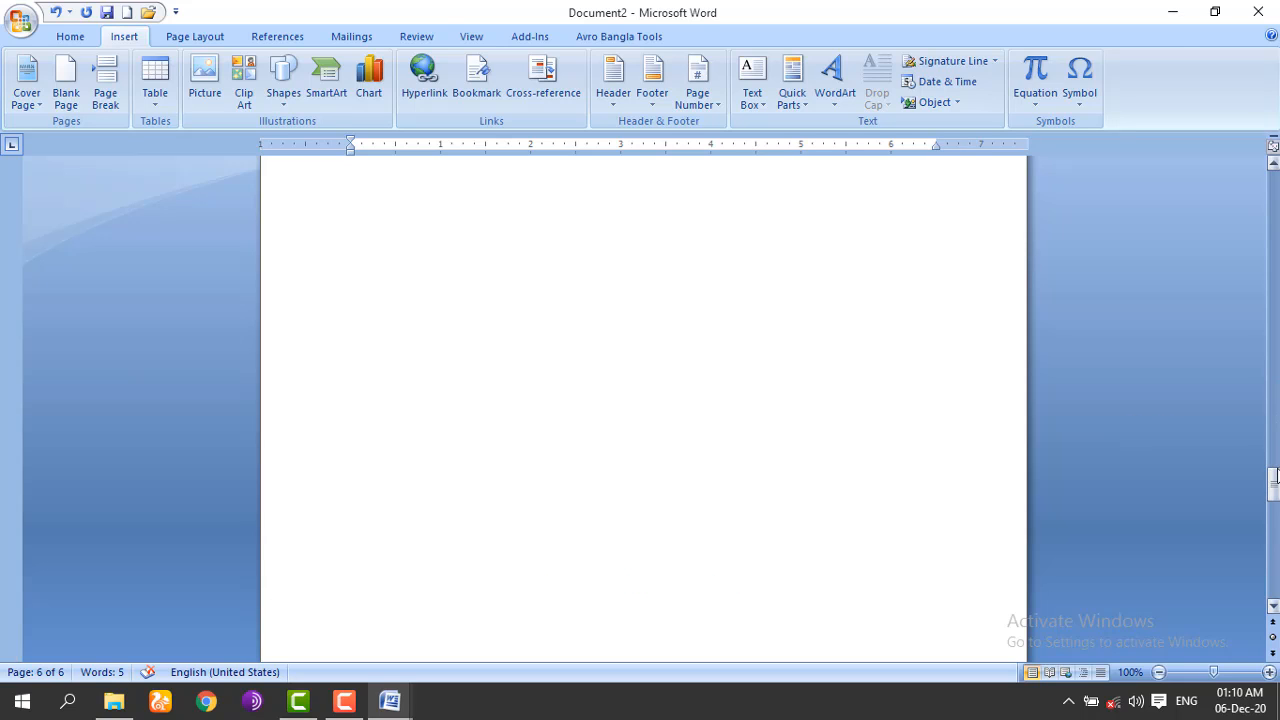
left_click_drag(1275, 483, 1274, 188)
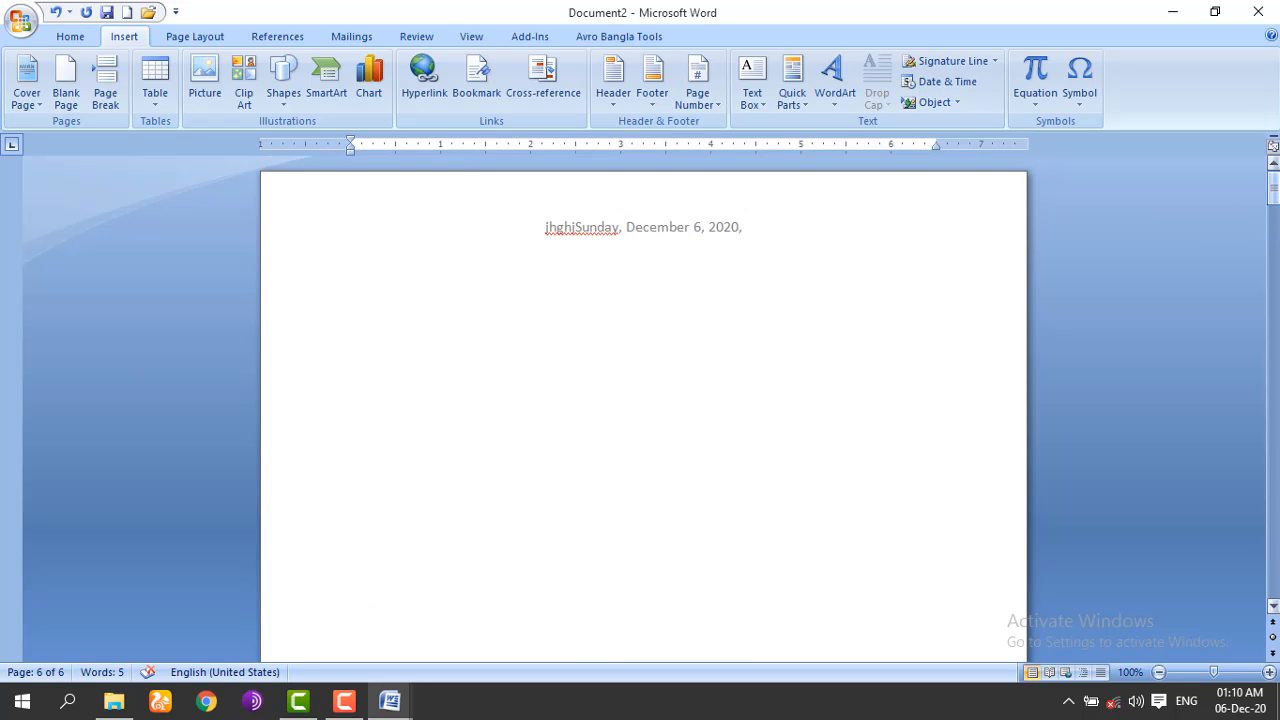
left_click(701, 88)
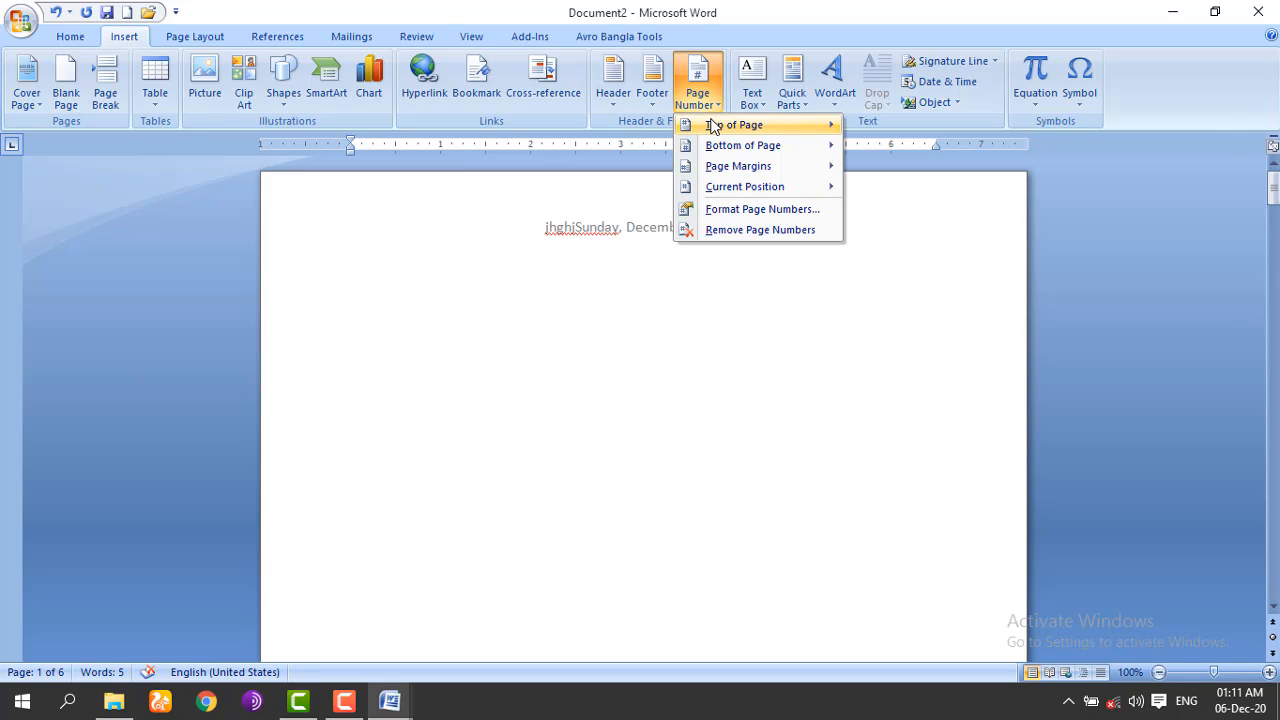
mouse_move(712, 126)
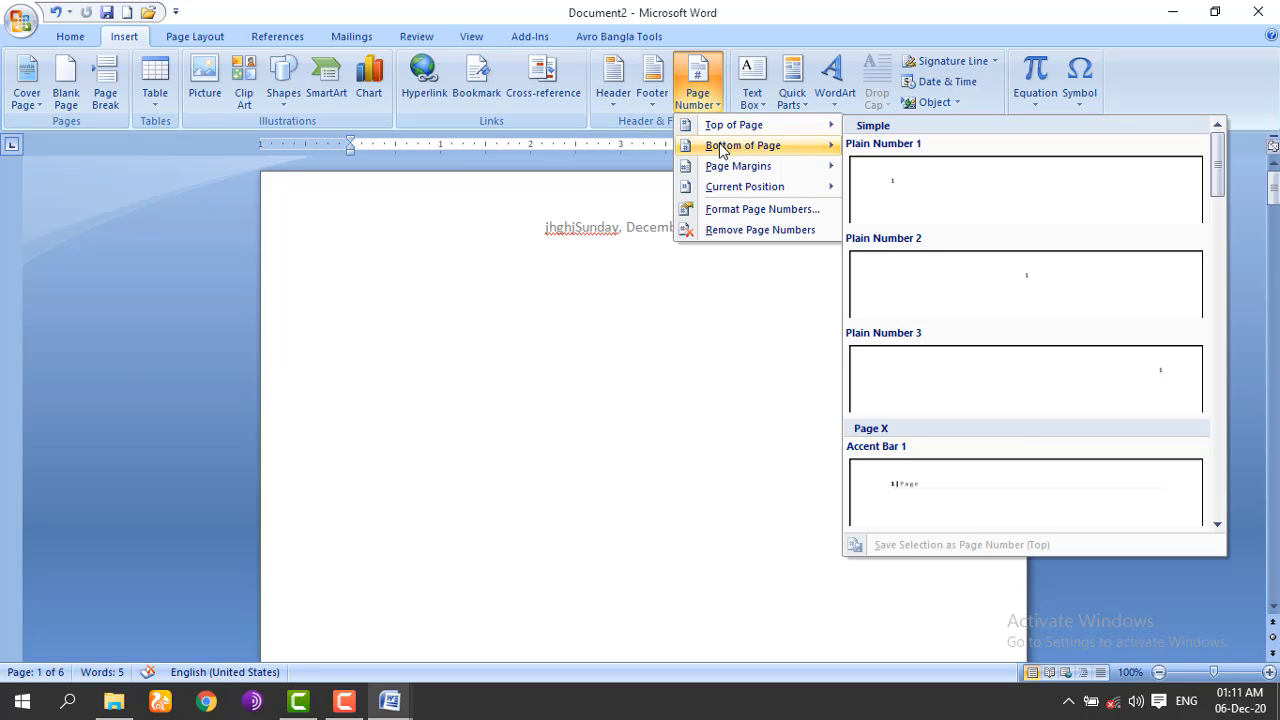
mouse_move(721, 148)
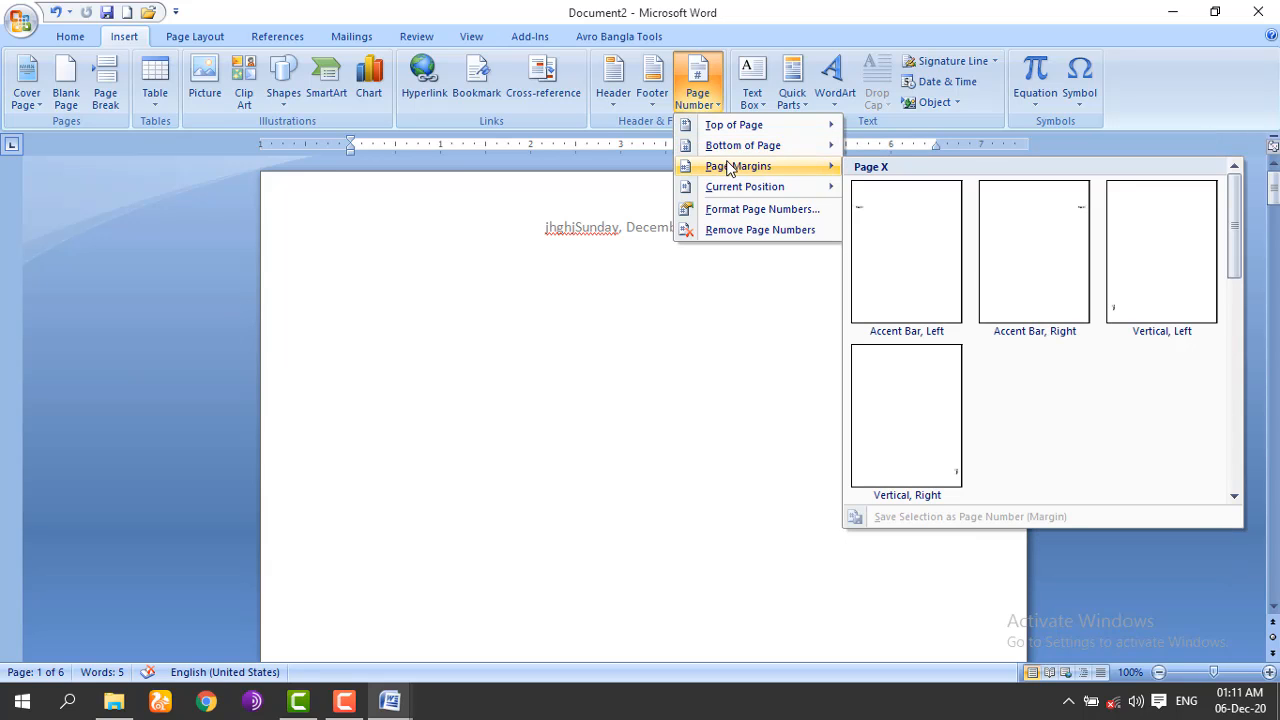
mouse_move(733, 199)
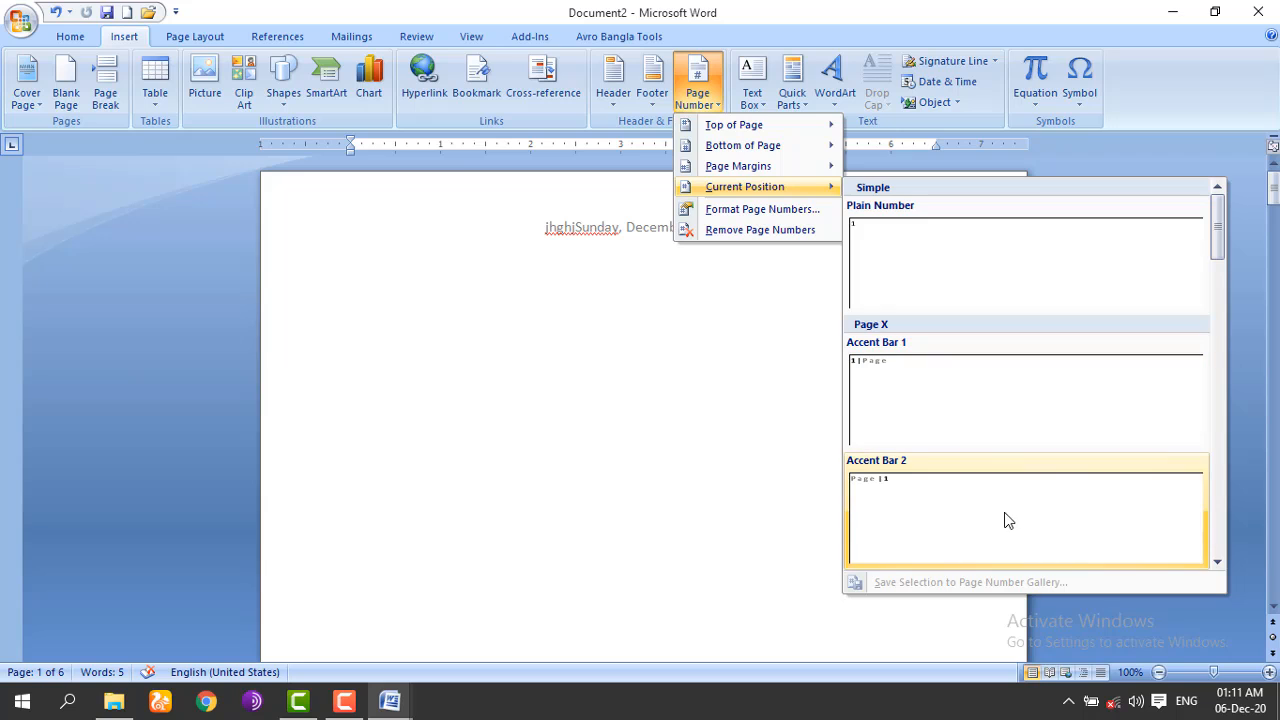
left_click(946, 406)
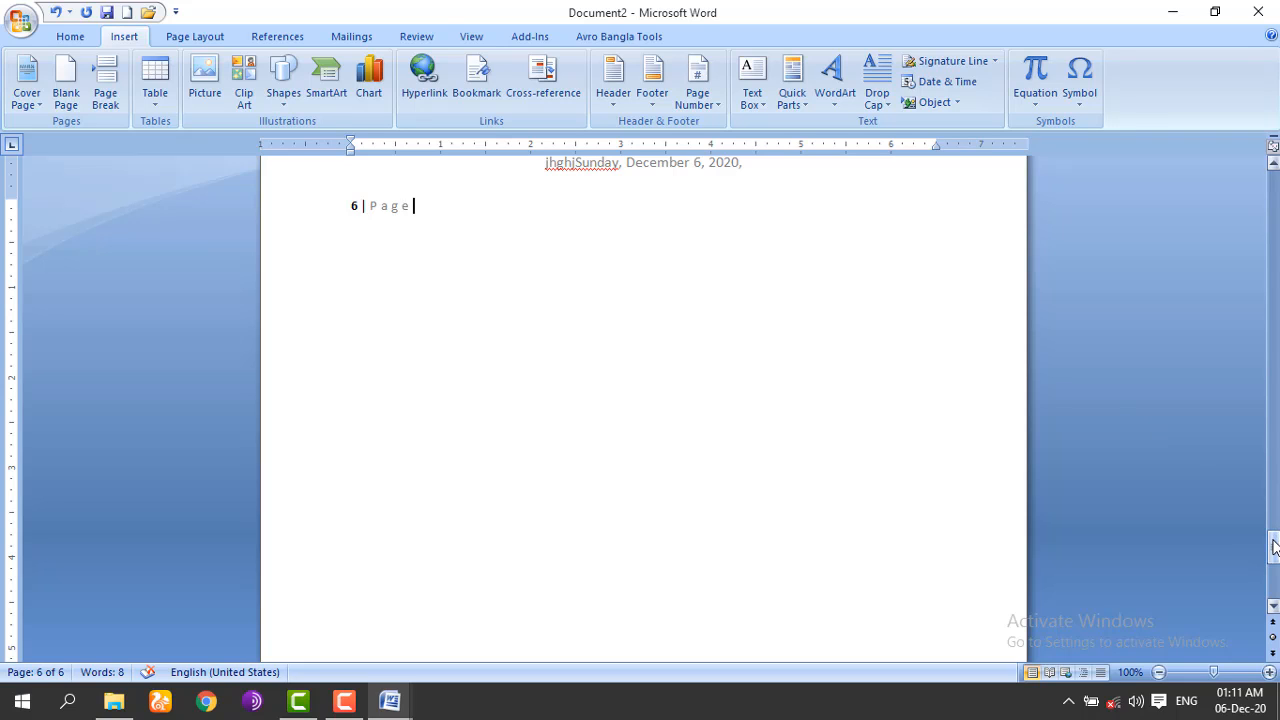
Step: Add Accent Bar 1 page numbers at the top of the pages and return to the document body
scroll(1274, 303, "up", 10)
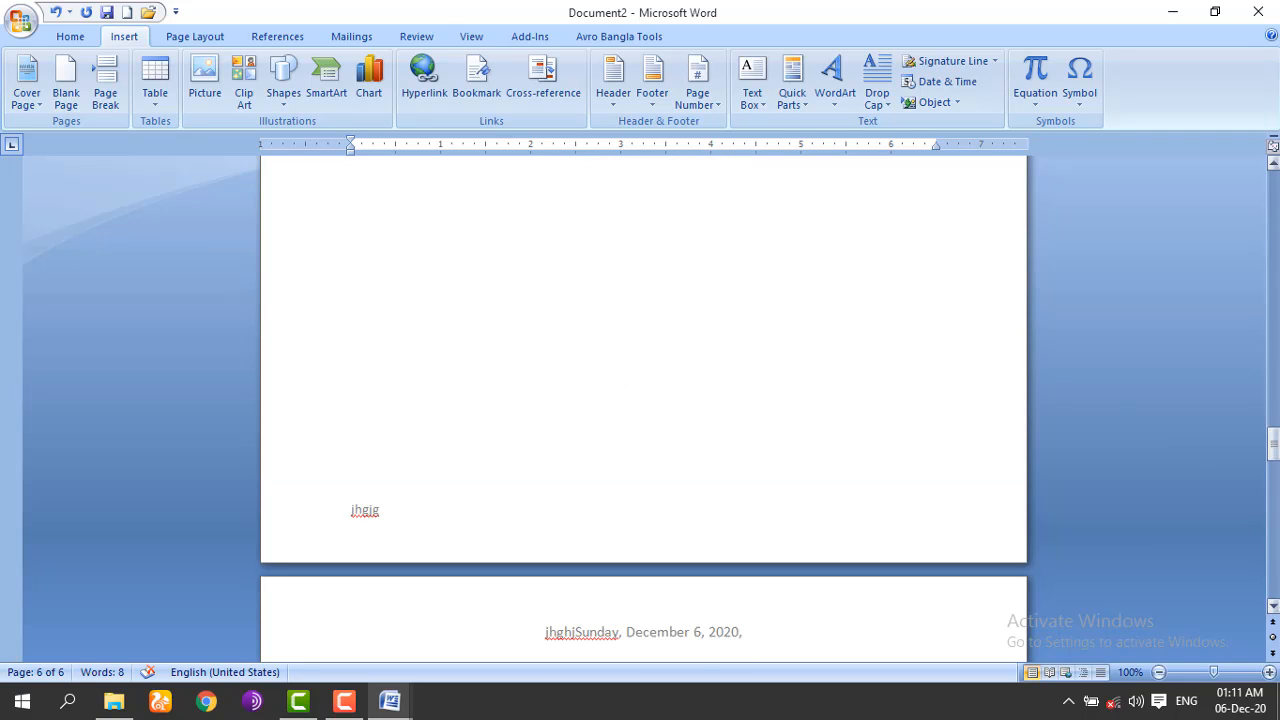
left_click_drag(1274, 338, 1276, 180)
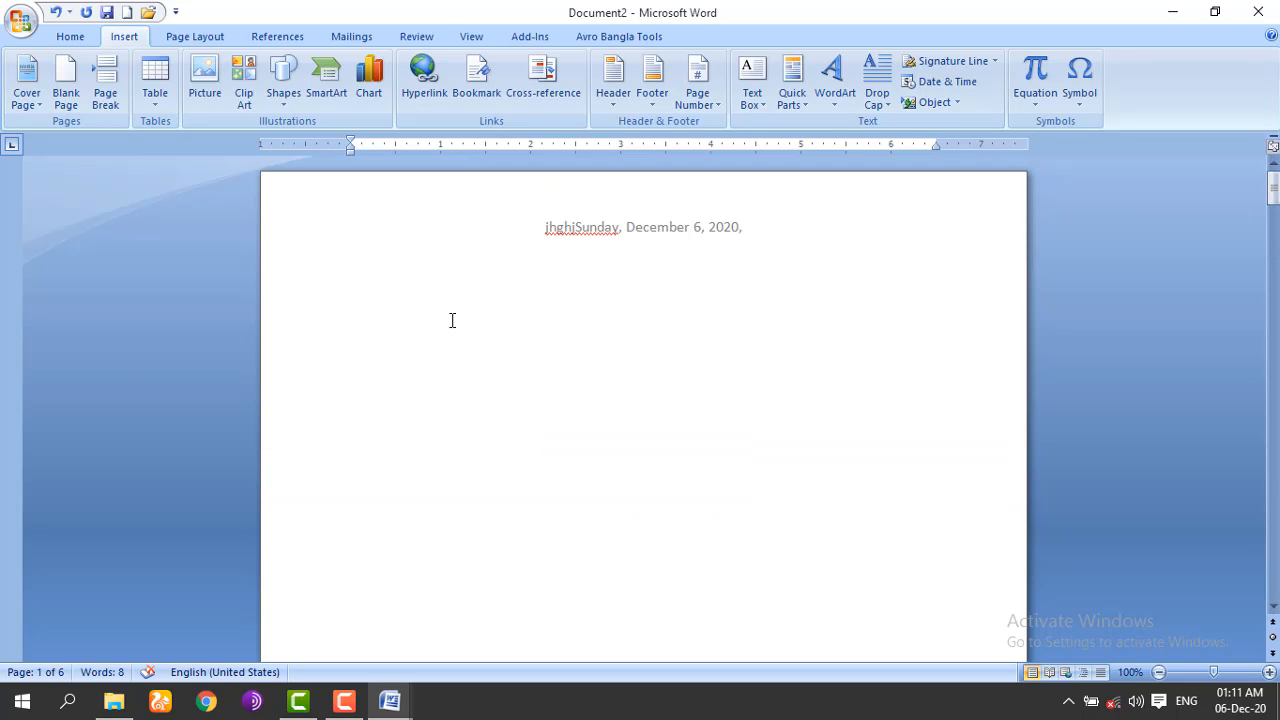
left_click(697, 85)
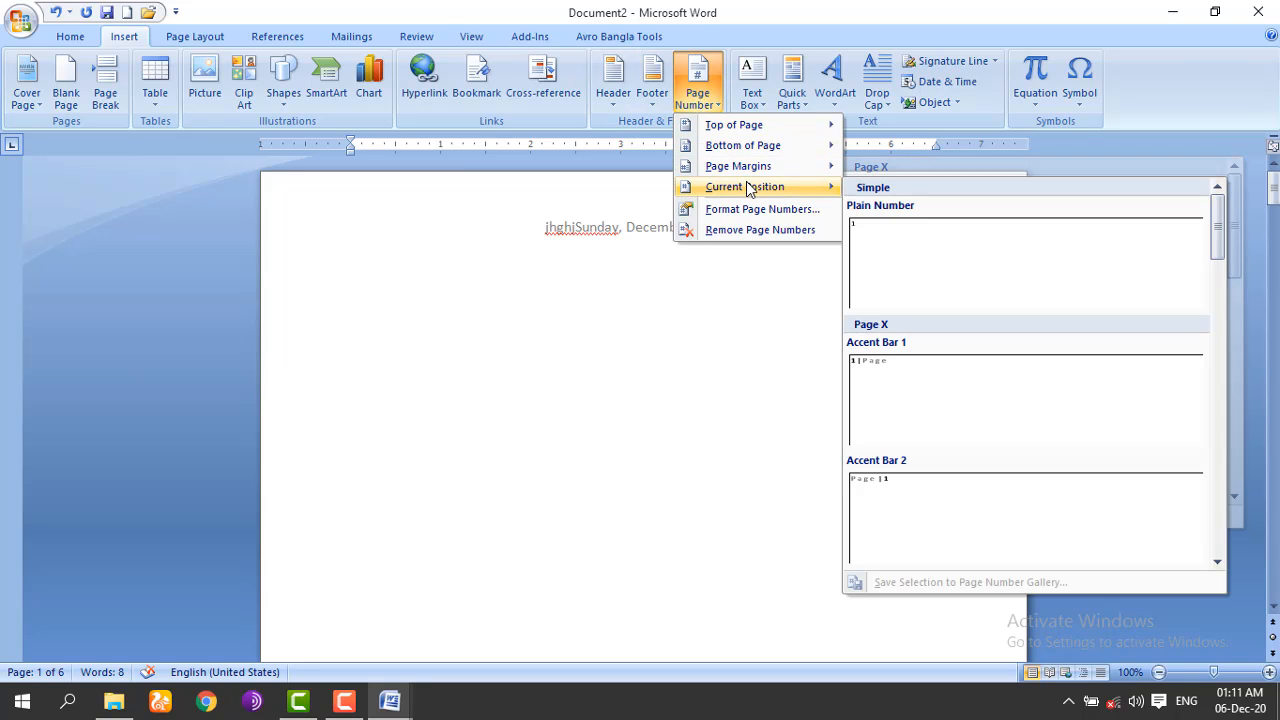
mouse_move(757, 133)
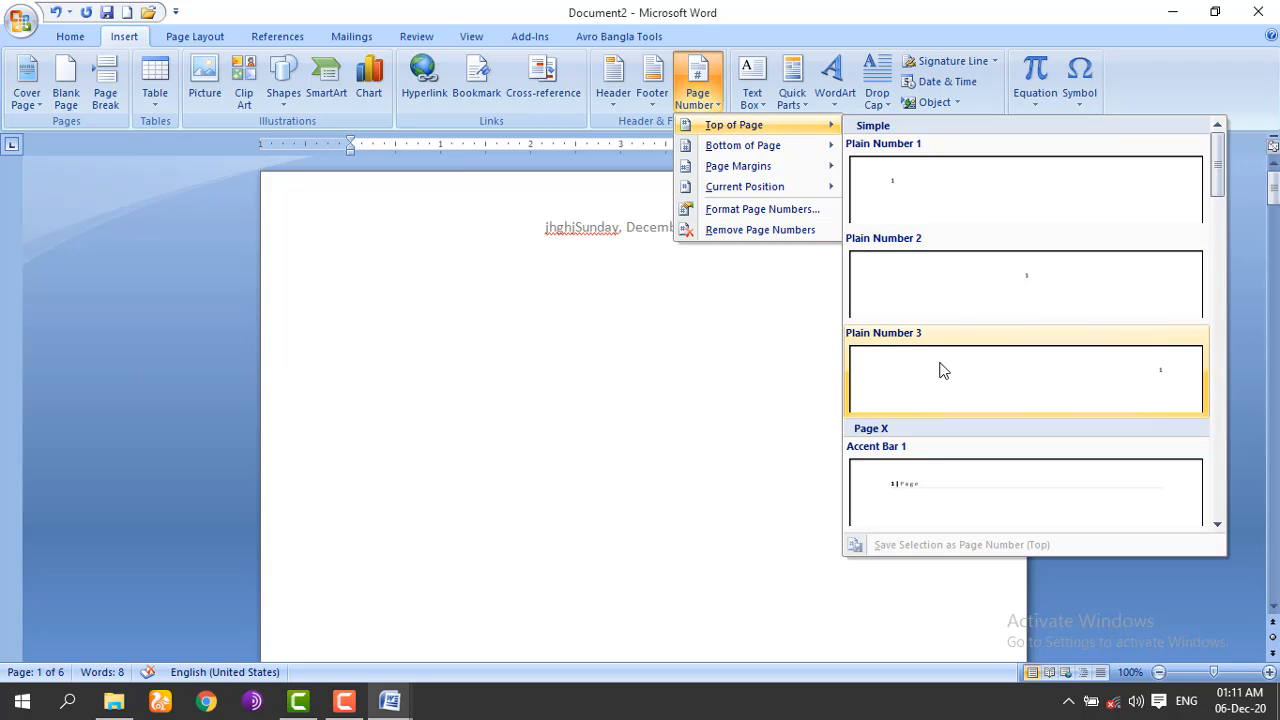
left_click(936, 512)
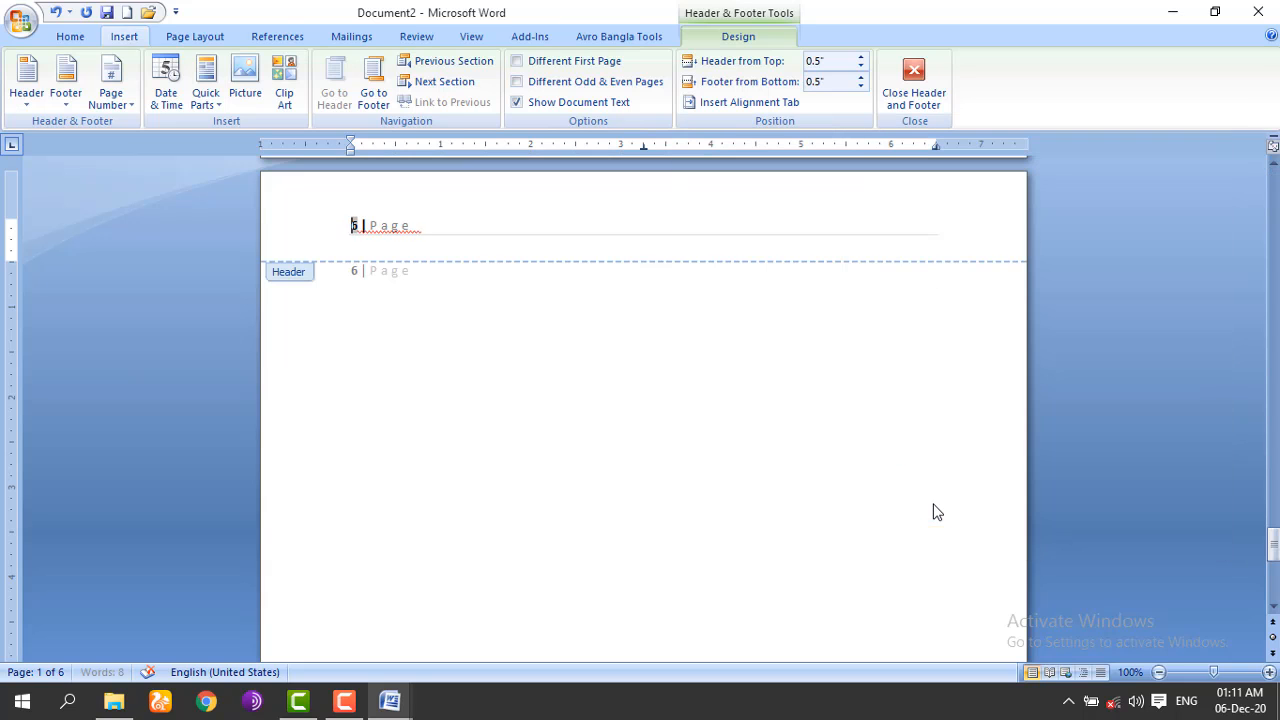
double_click(493, 337)
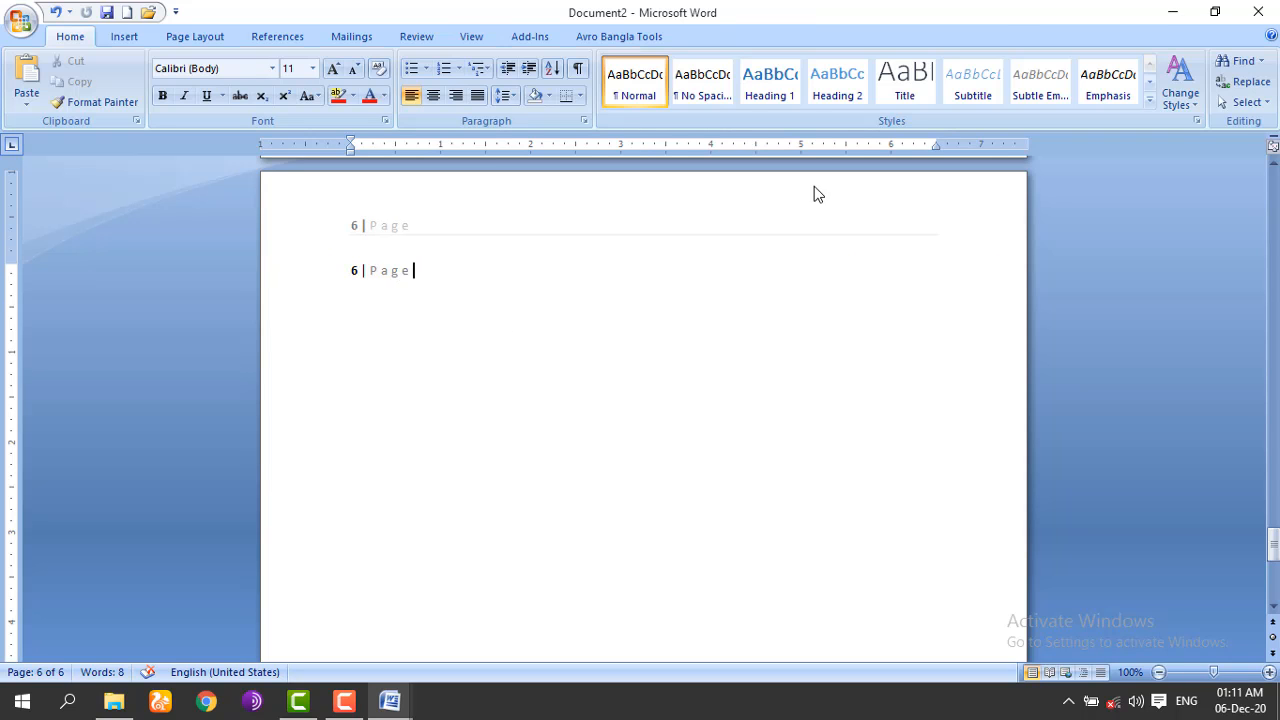
left_click_drag(1274, 546, 1274, 188)
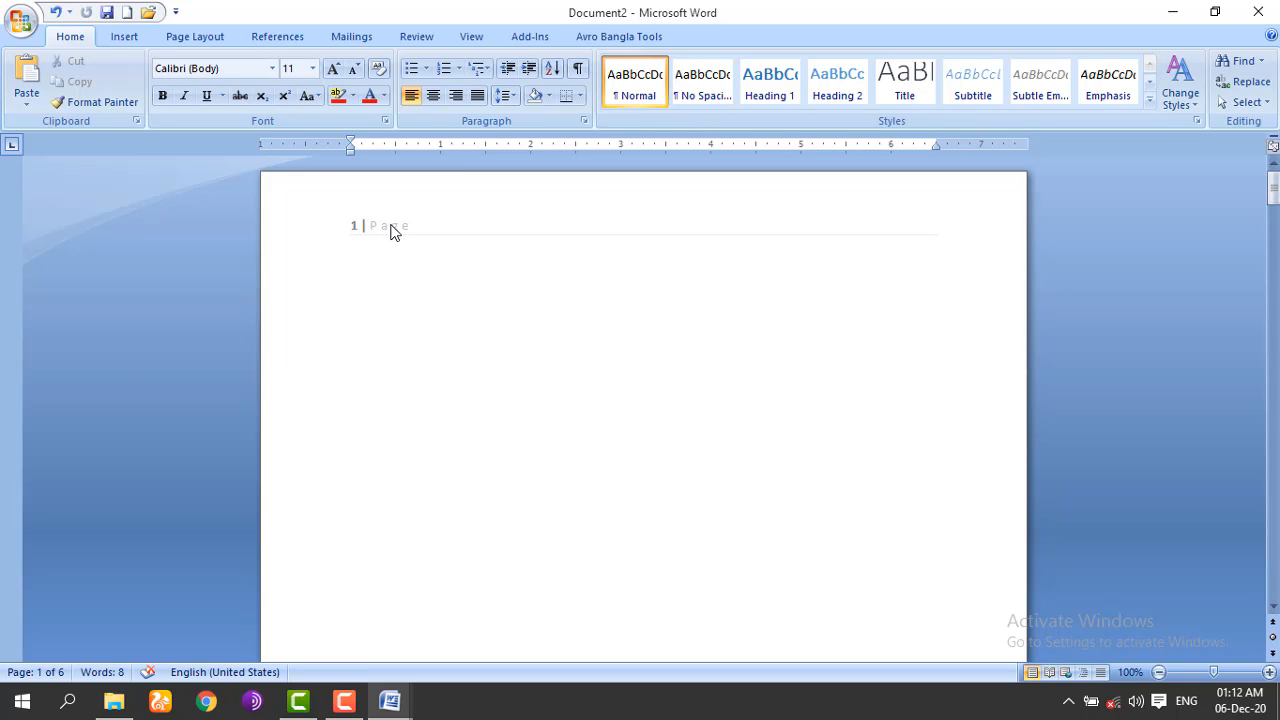
Step: Insert the built-in Annual Sidebar text box in a new blank document
left_click(458, 68)
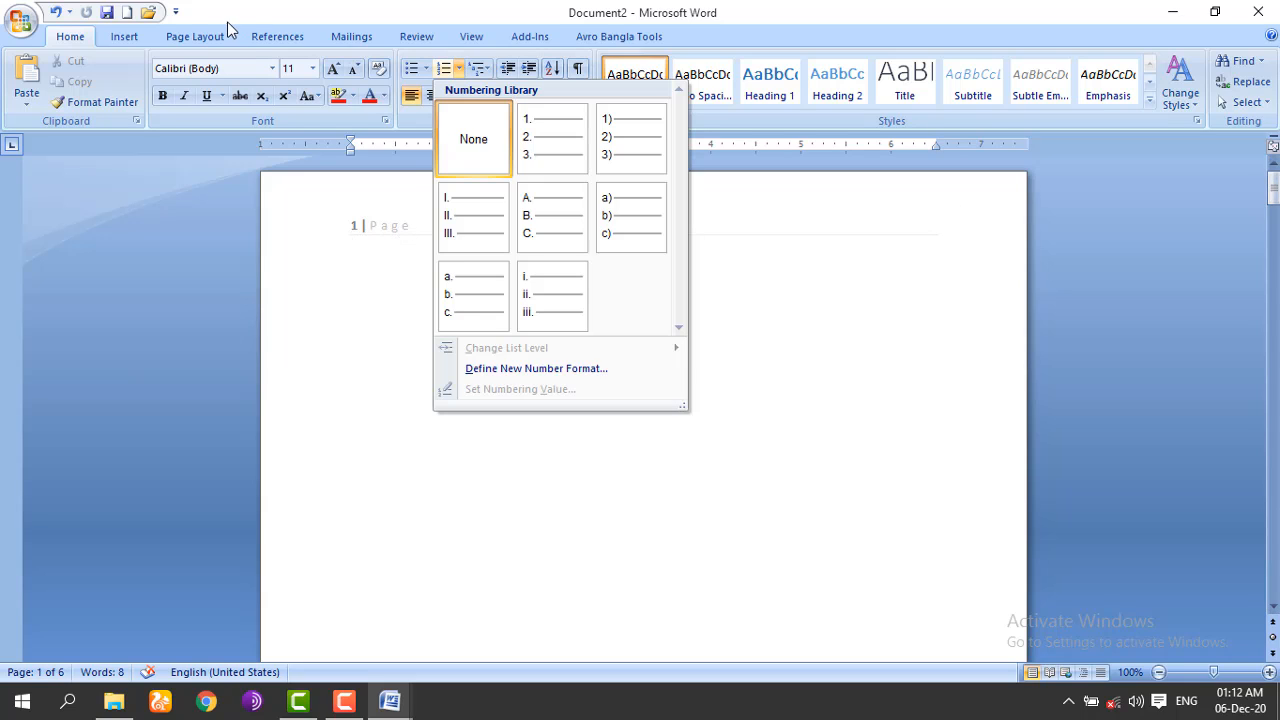
left_click(132, 38)
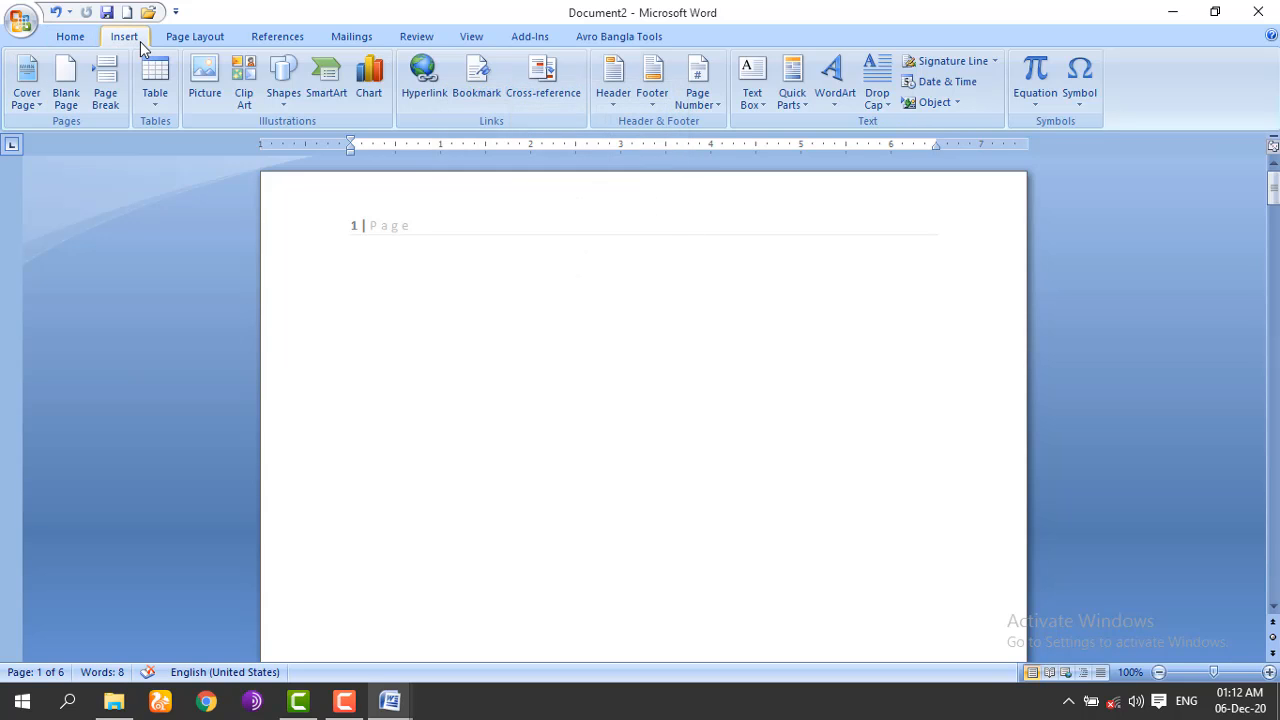
left_click(752, 85)
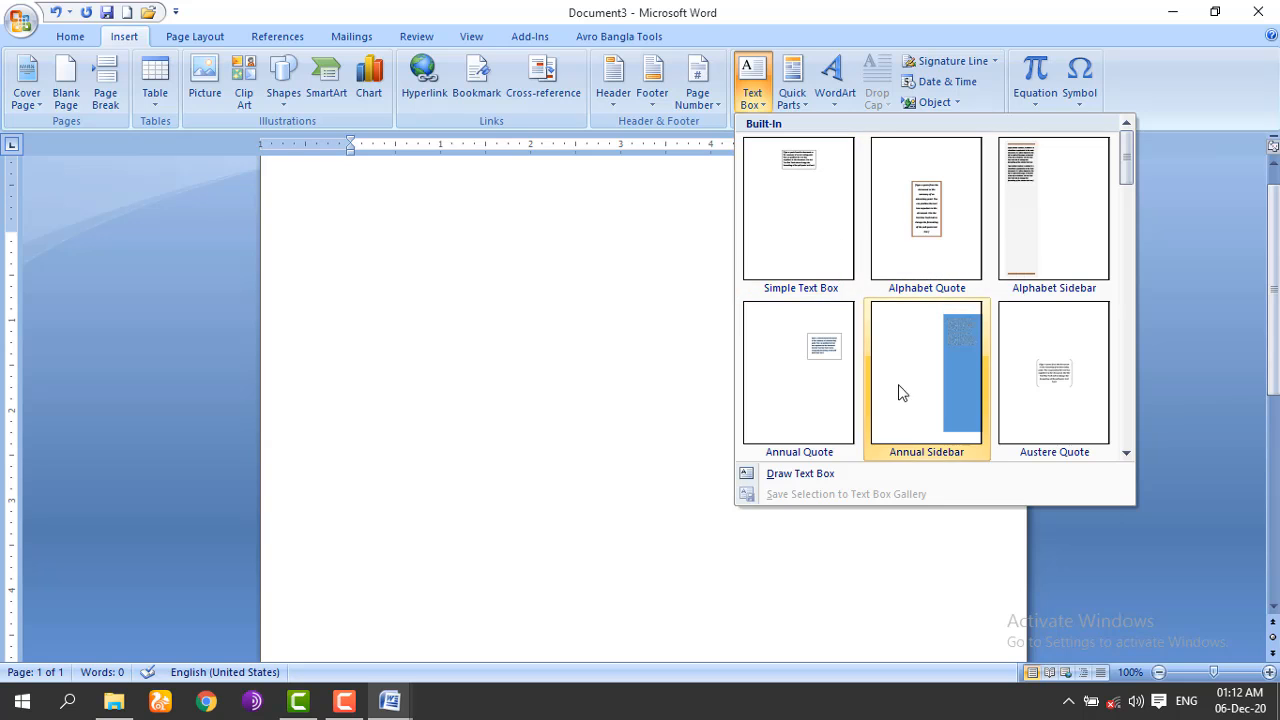
left_click(897, 358)
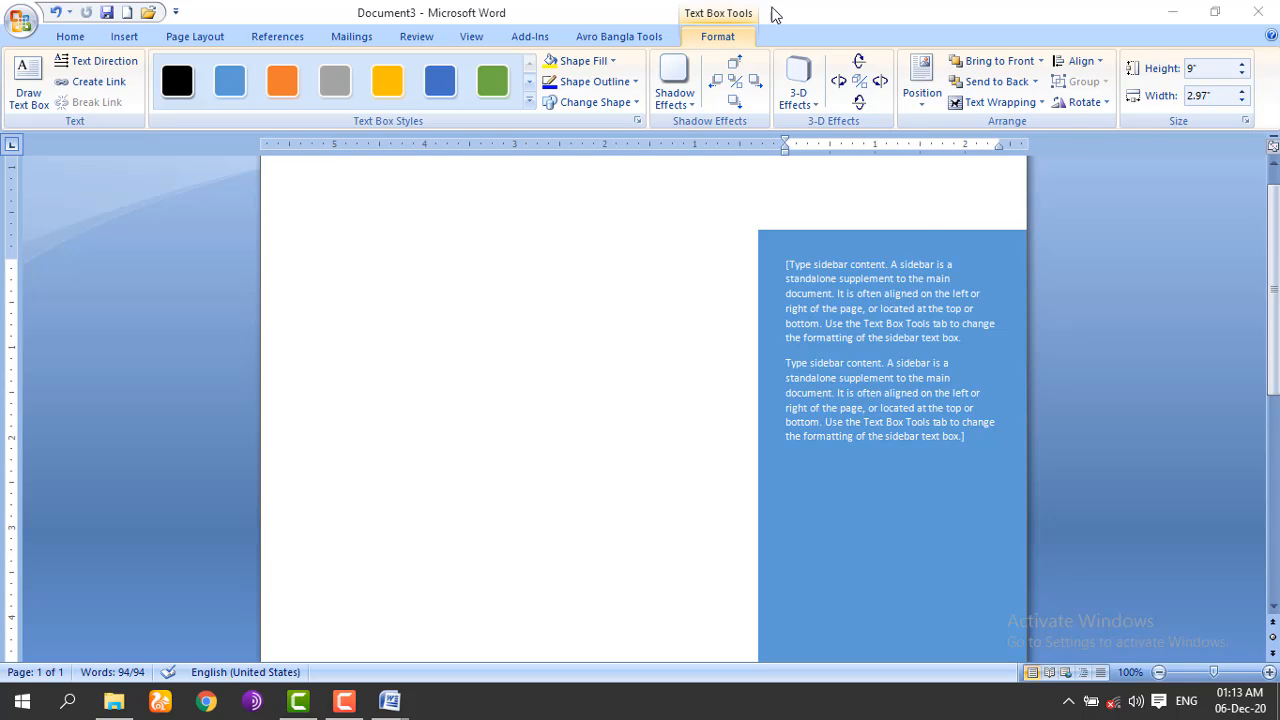
Step: Replace the sidebar's placeholder text with "jytiukvftyfgvb ghrytj"
left_click(811, 350)
key("ctrl+a")
key("Delete")
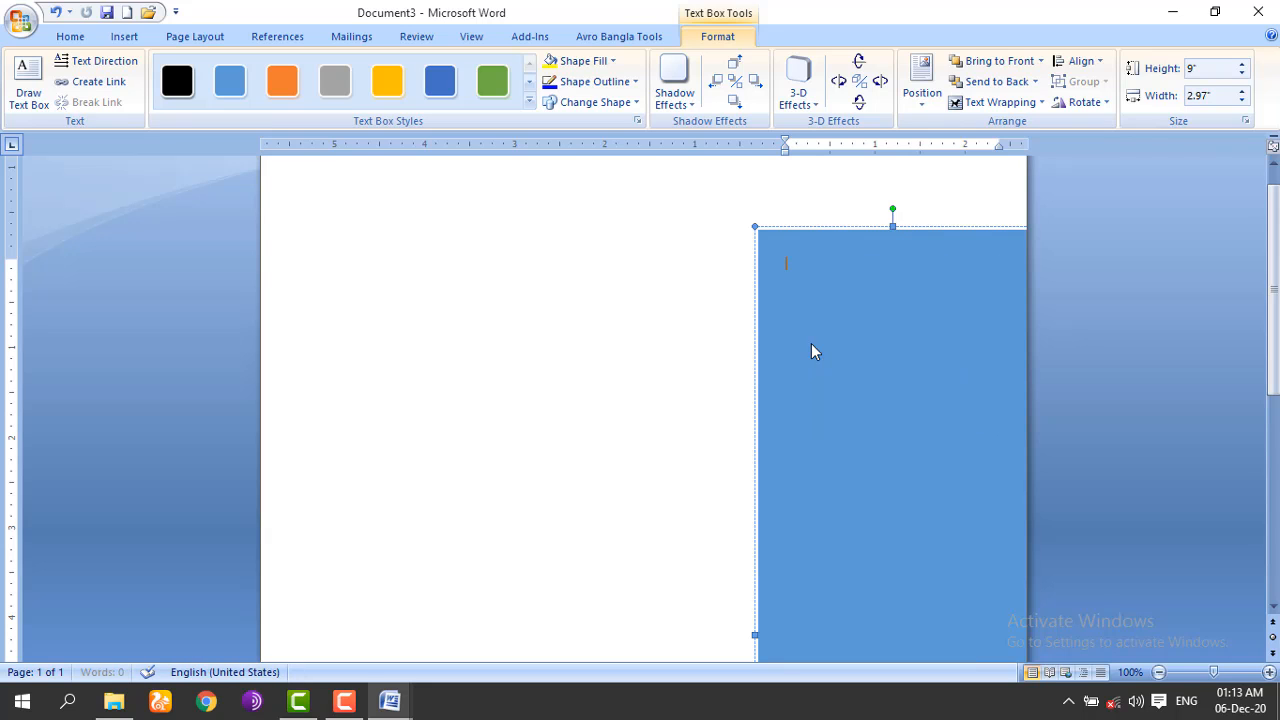
key("ctrl+z")
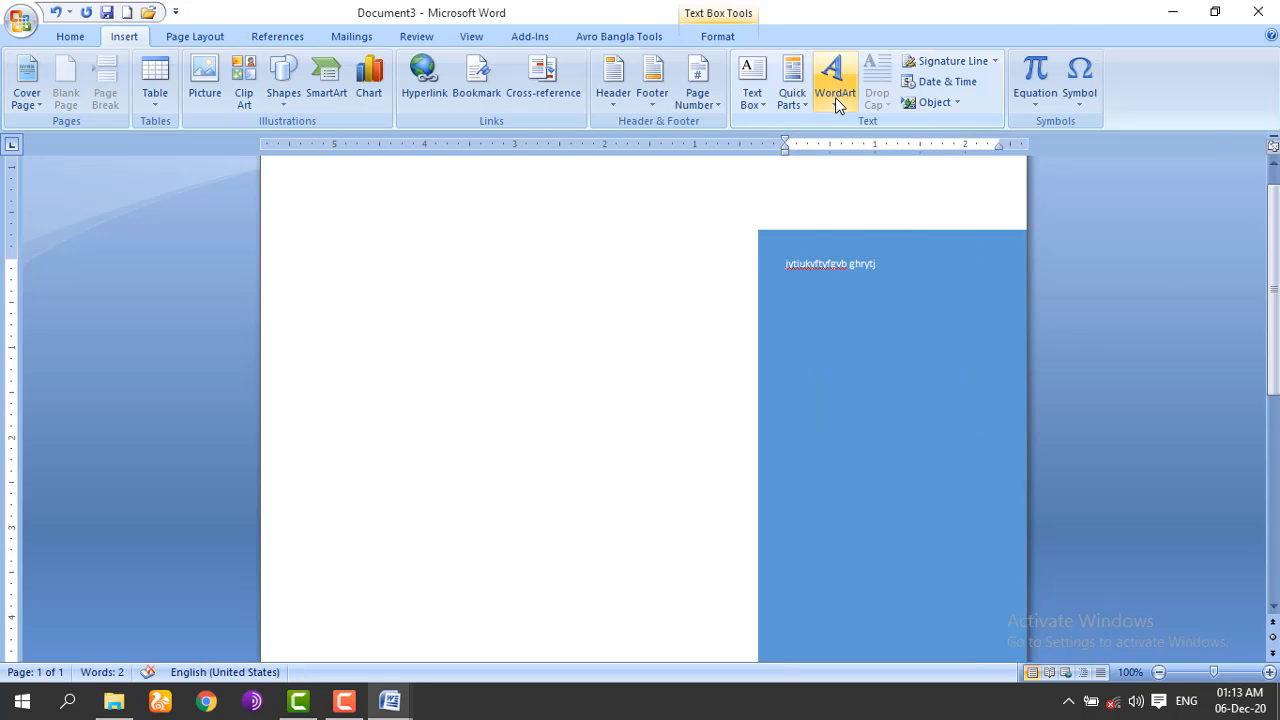
Step: Create a new blank document and insert multicoloured WordArt with a slanted shadow, reading "ghfh vtyrtyhthkj fthn"
left_click(835, 97)
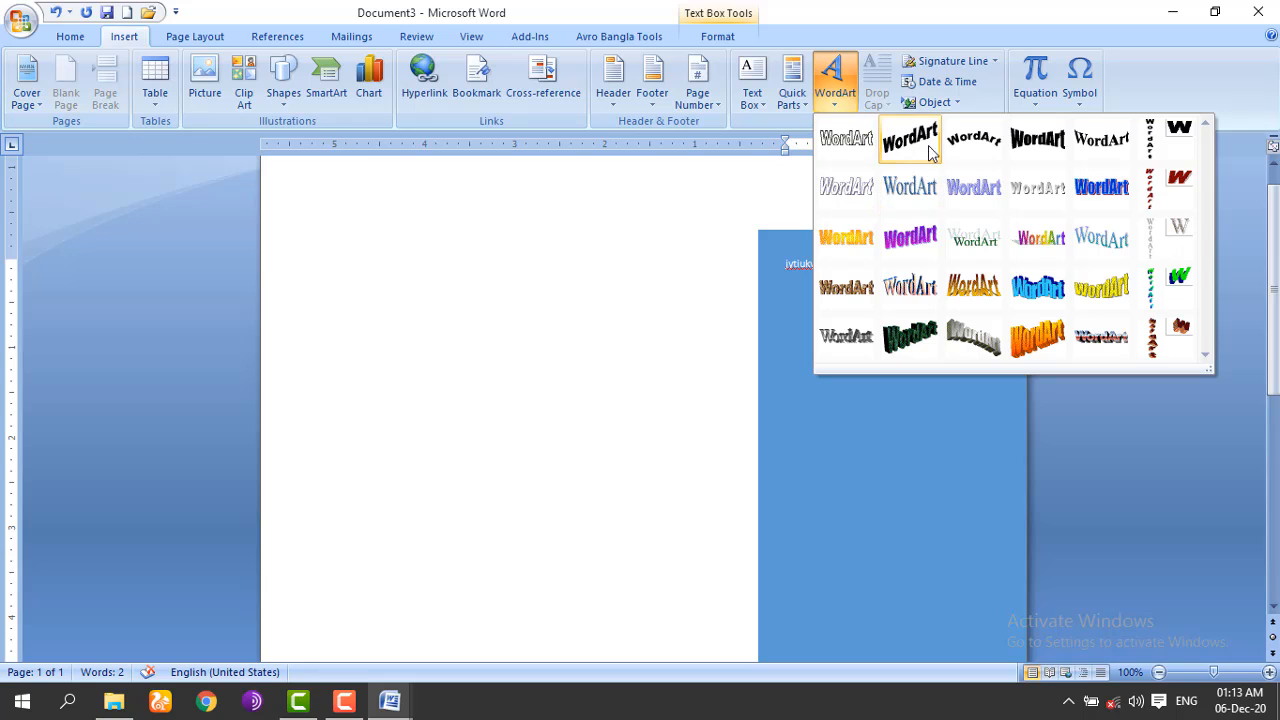
key("ctrl+n")
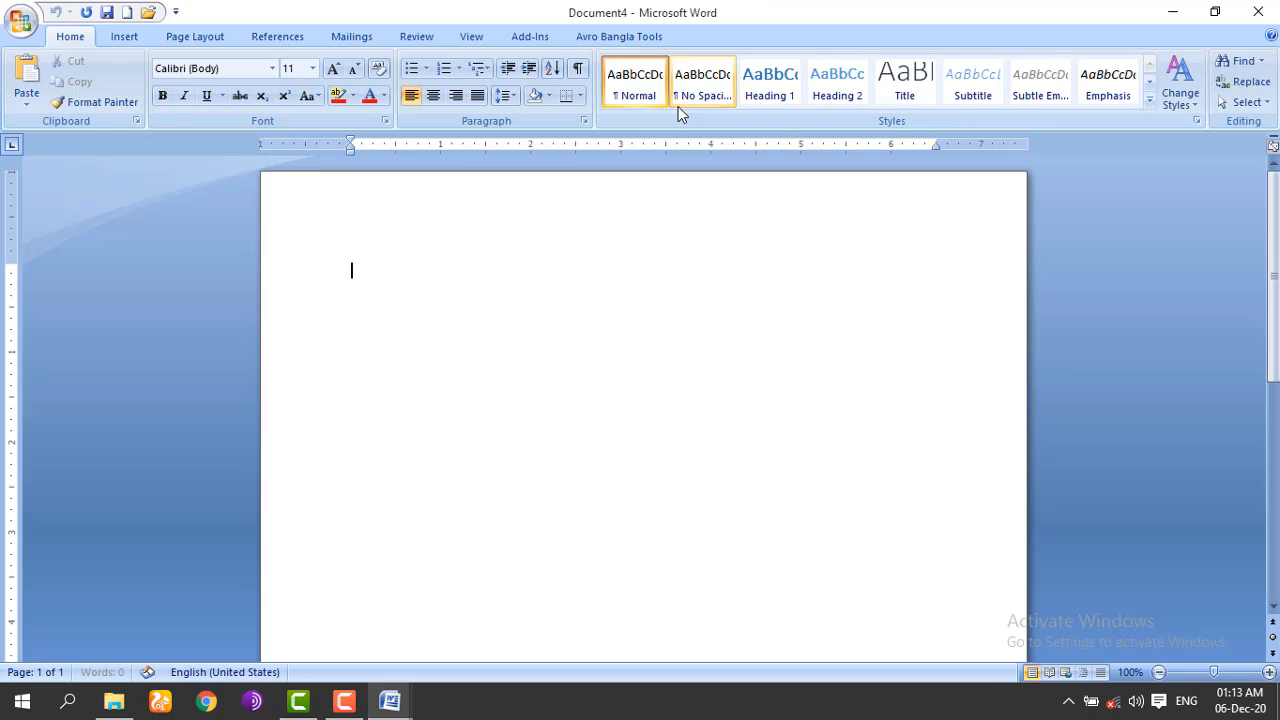
left_click(124, 36)
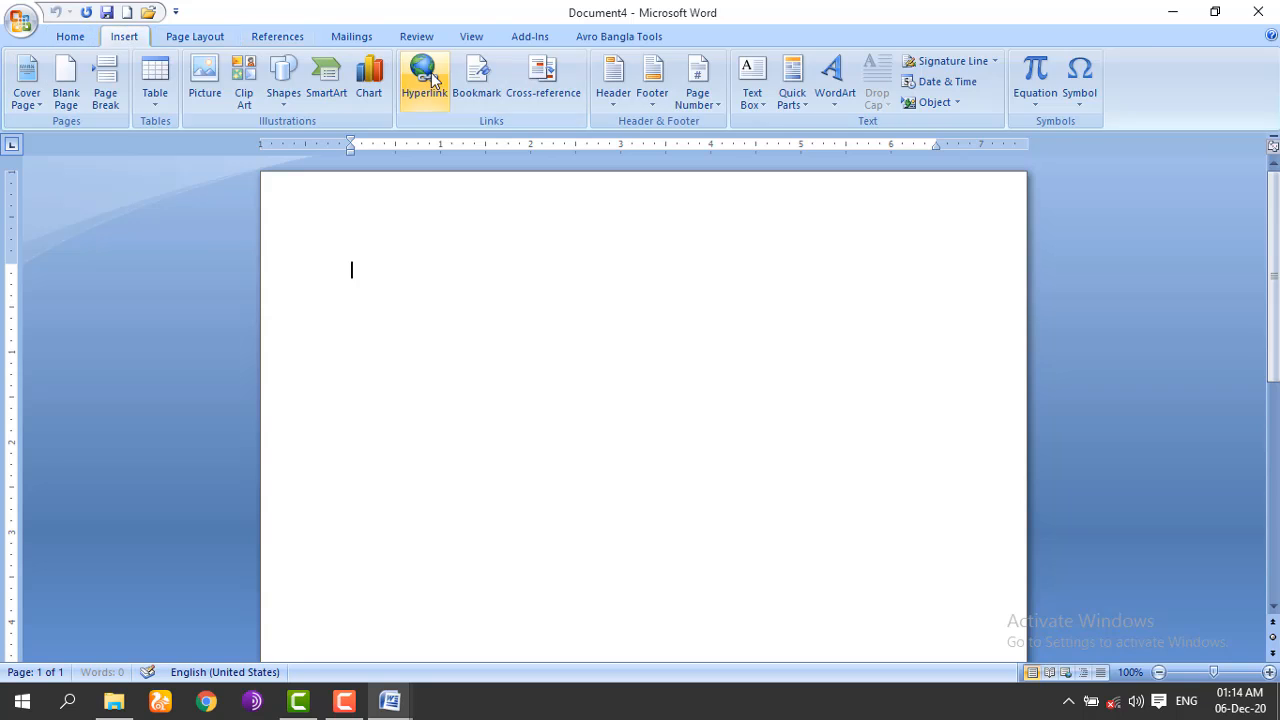
left_click(838, 80)
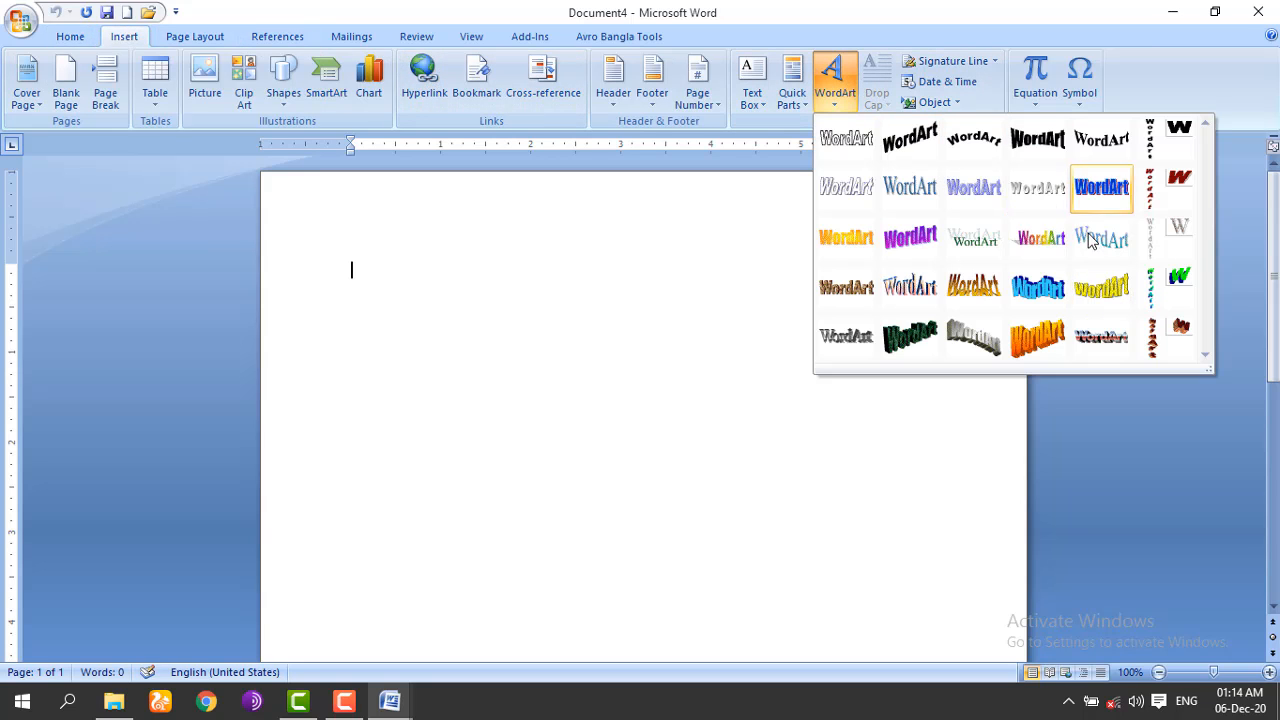
left_click(1034, 240)
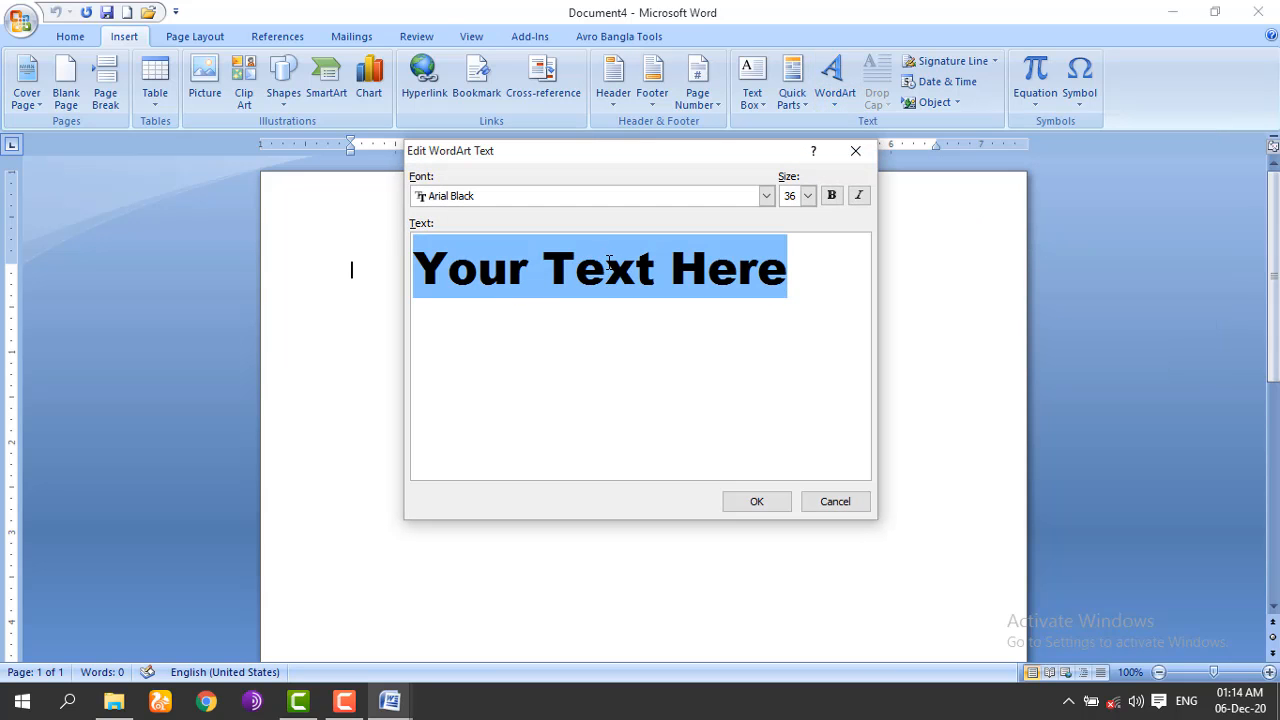
type("ghf")
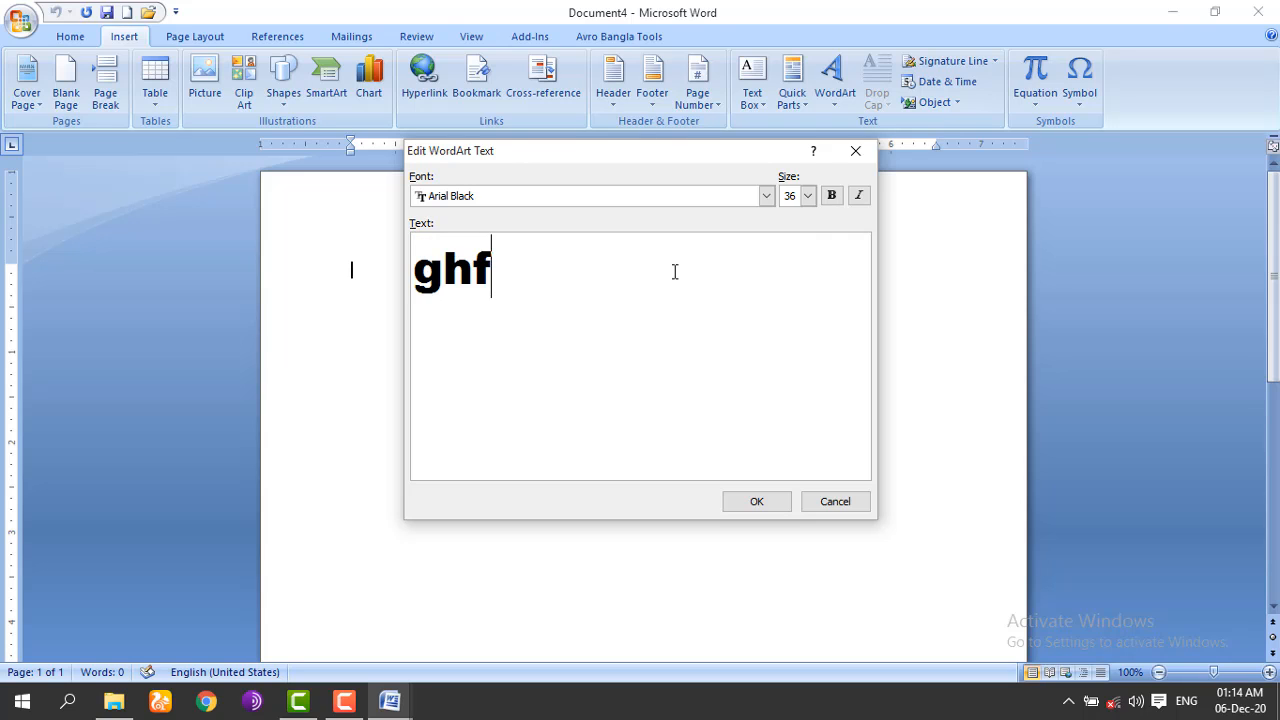
type("h vtyrtyhthkj fthn")
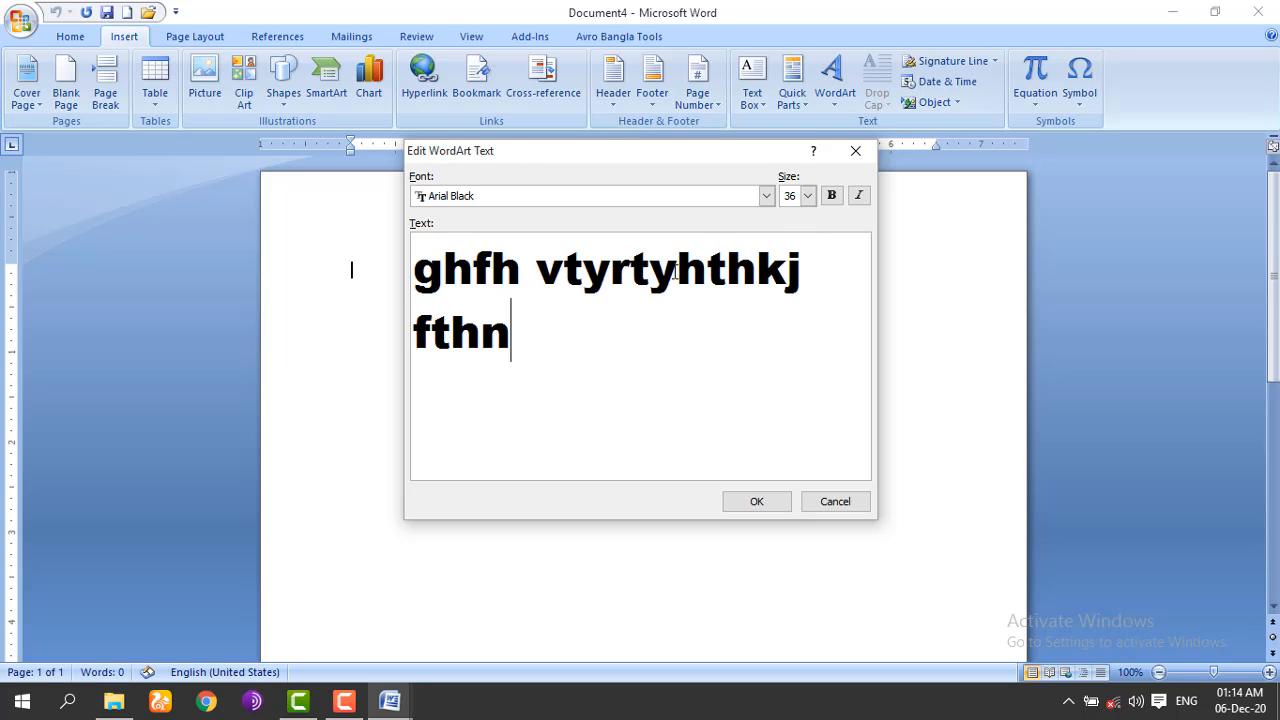
left_click(757, 505)
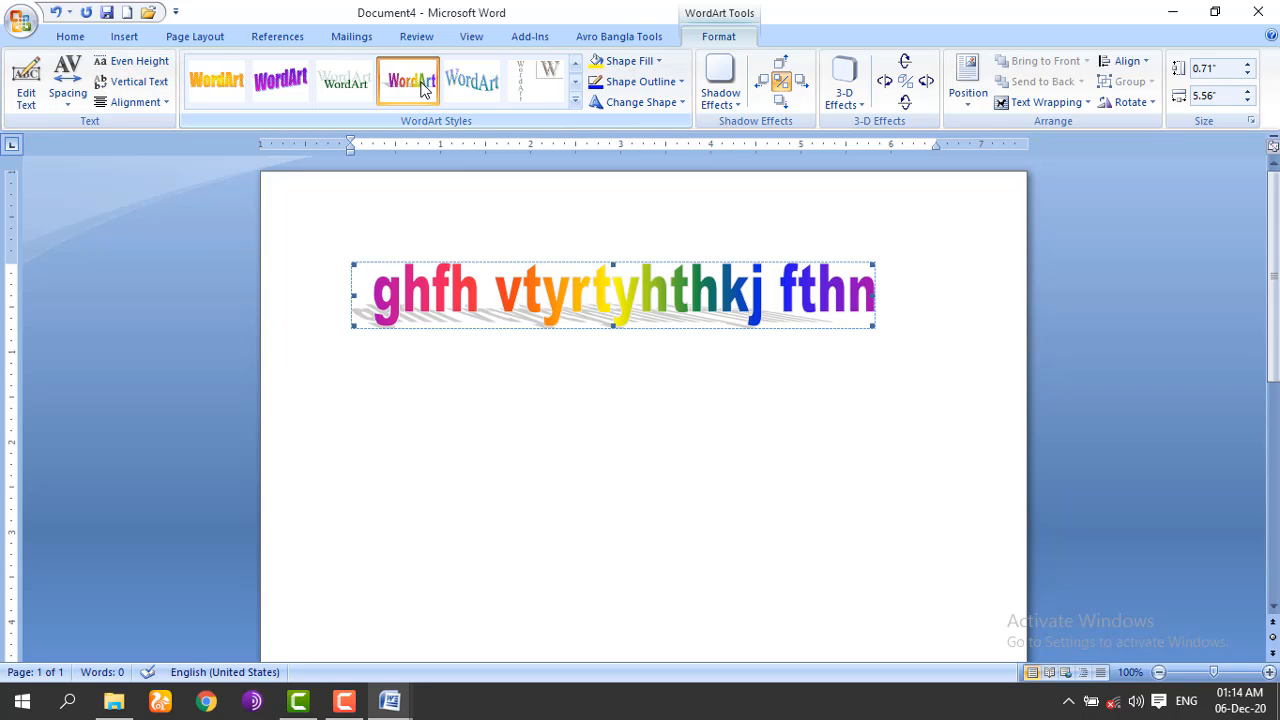
Step: Append "jhgku" to the WordArt text so it reads "ghfh vtyrtyhthkj fthnjhgku"
left_click(26, 80)
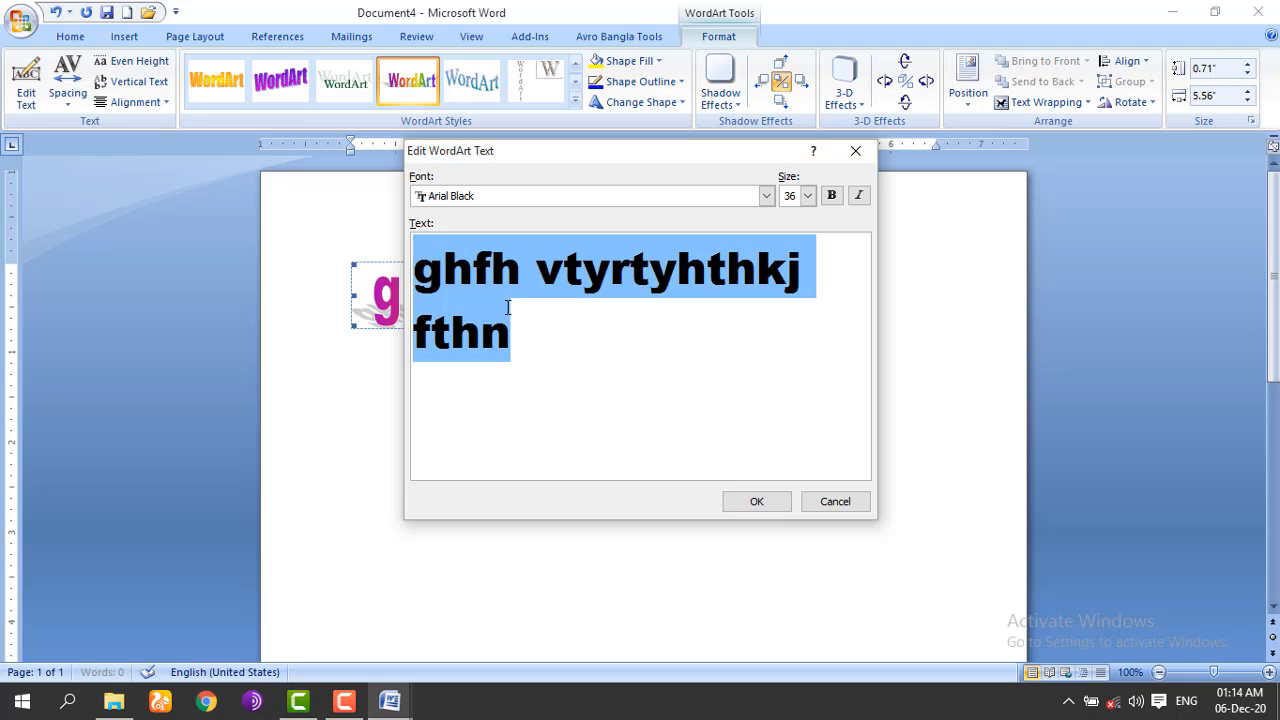
left_click(508, 307)
type("jhgku")
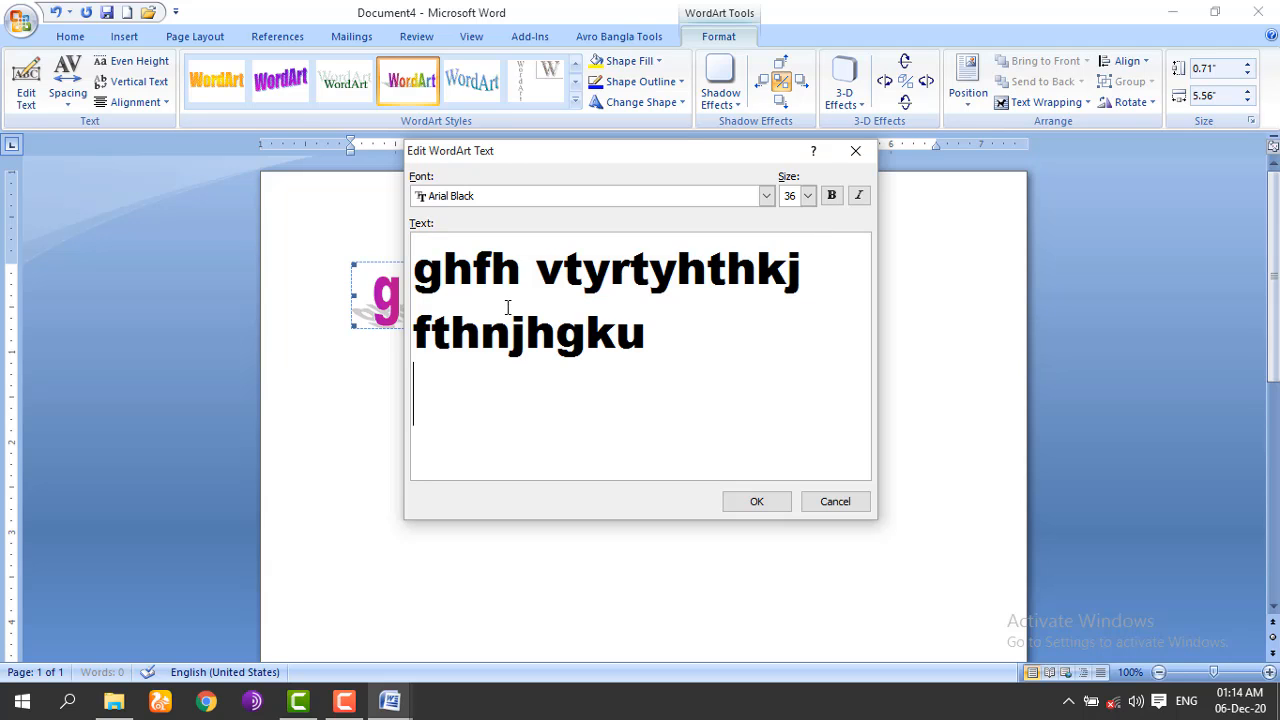
left_click(765, 508)
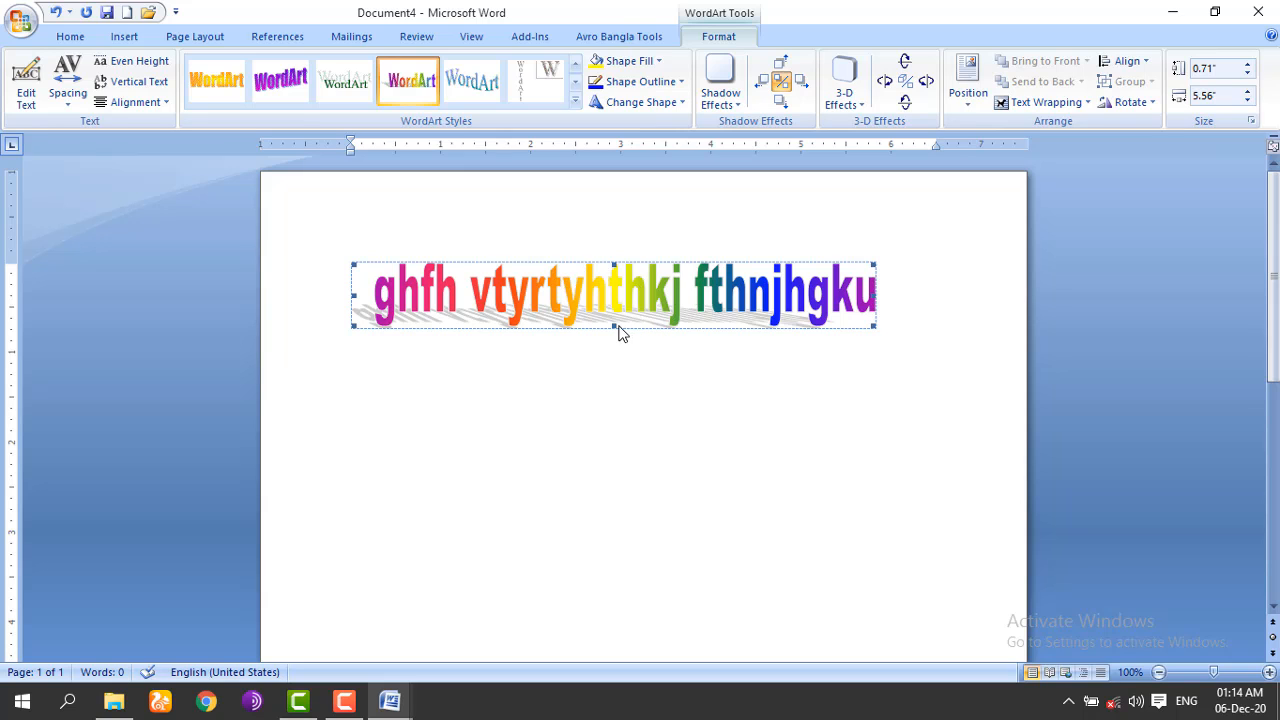
Step: Stretch the WordArt to about 1.49" high, apply the wavy blue-to-teal style and deselect it
left_click_drag(614, 337, 633, 397)
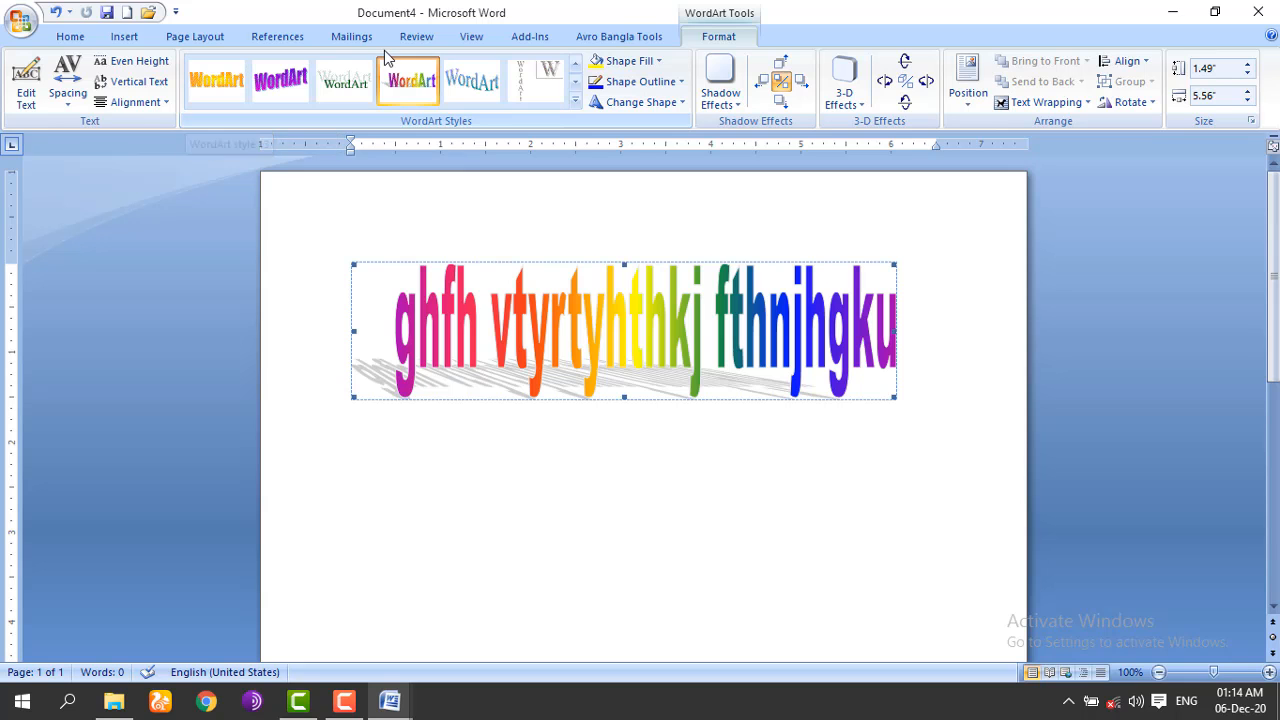
left_click(467, 90)
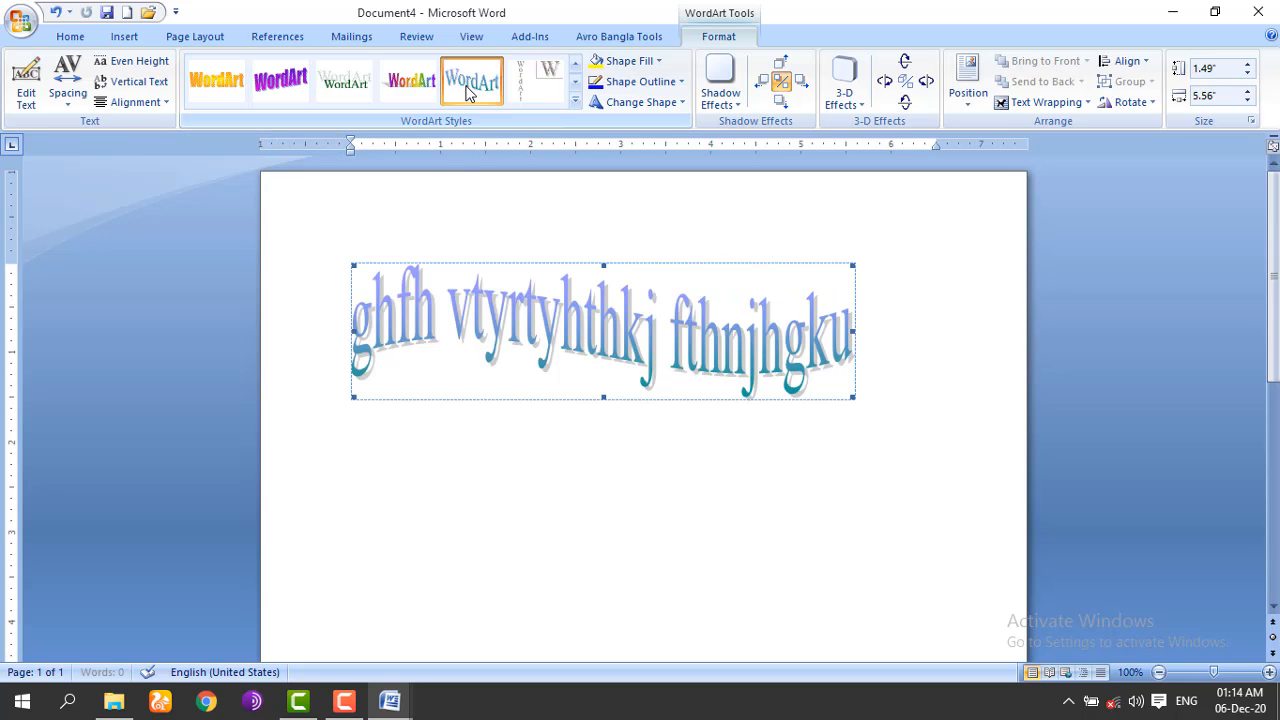
left_click(211, 208)
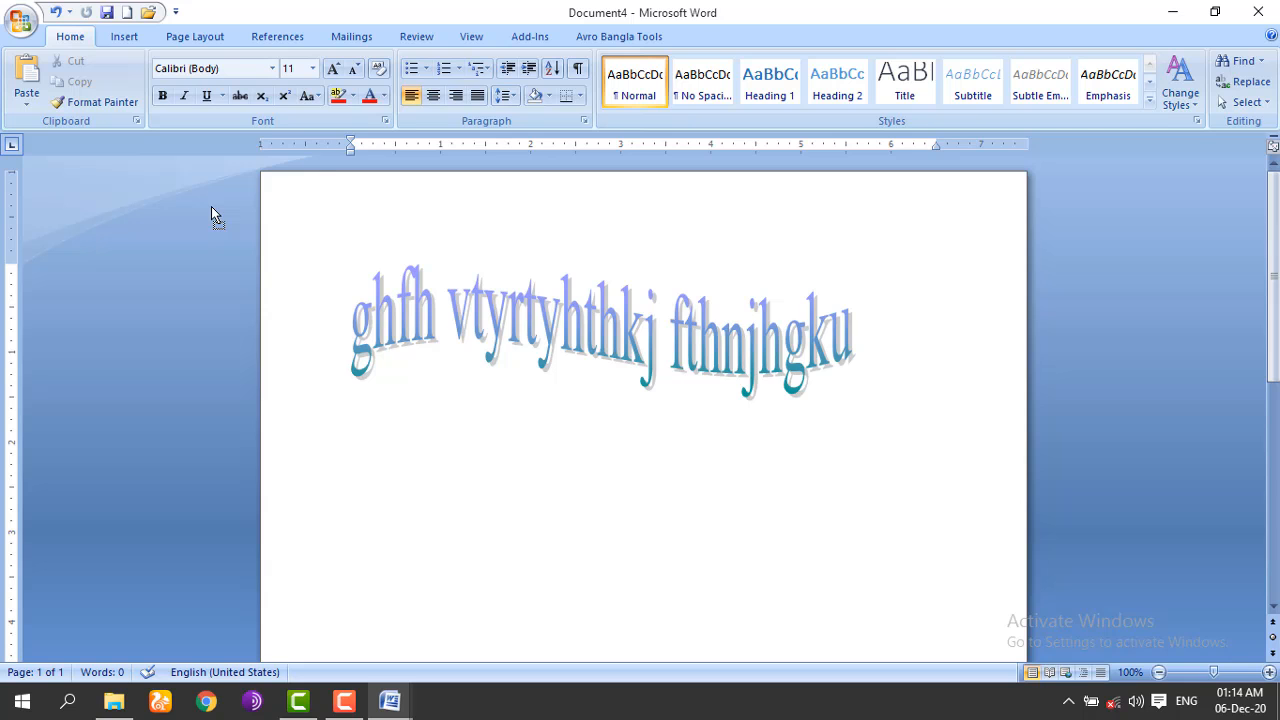
left_click(619, 37)
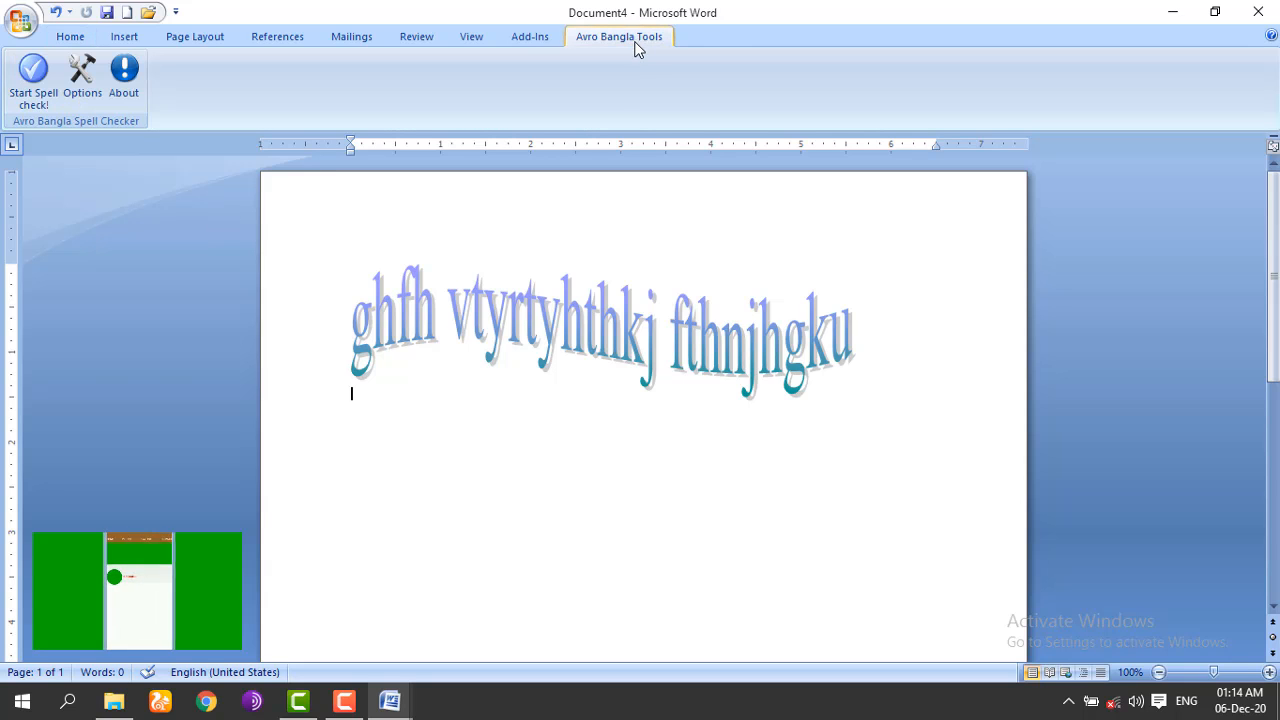
Step: Try the Very Tight and Very Loose character spacings on the WordArt and return it to Normal spacing
left_click(574, 241)
left_click(697, 37)
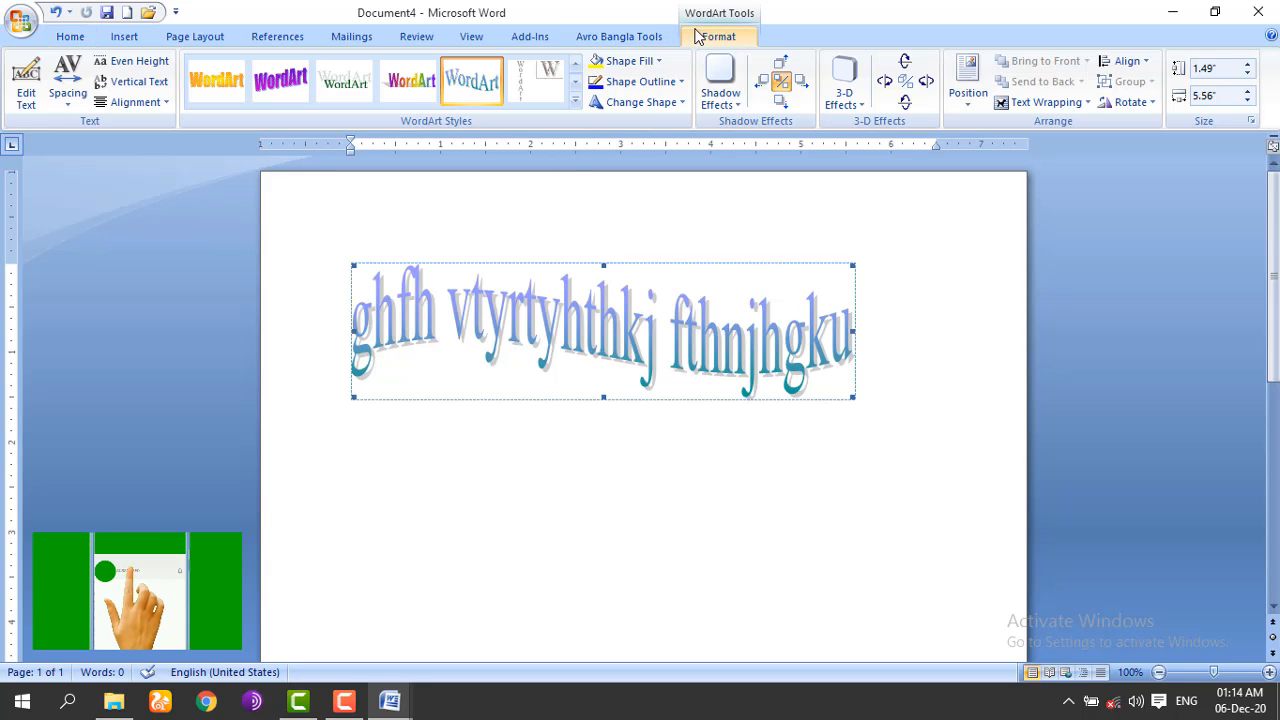
left_click(68, 80)
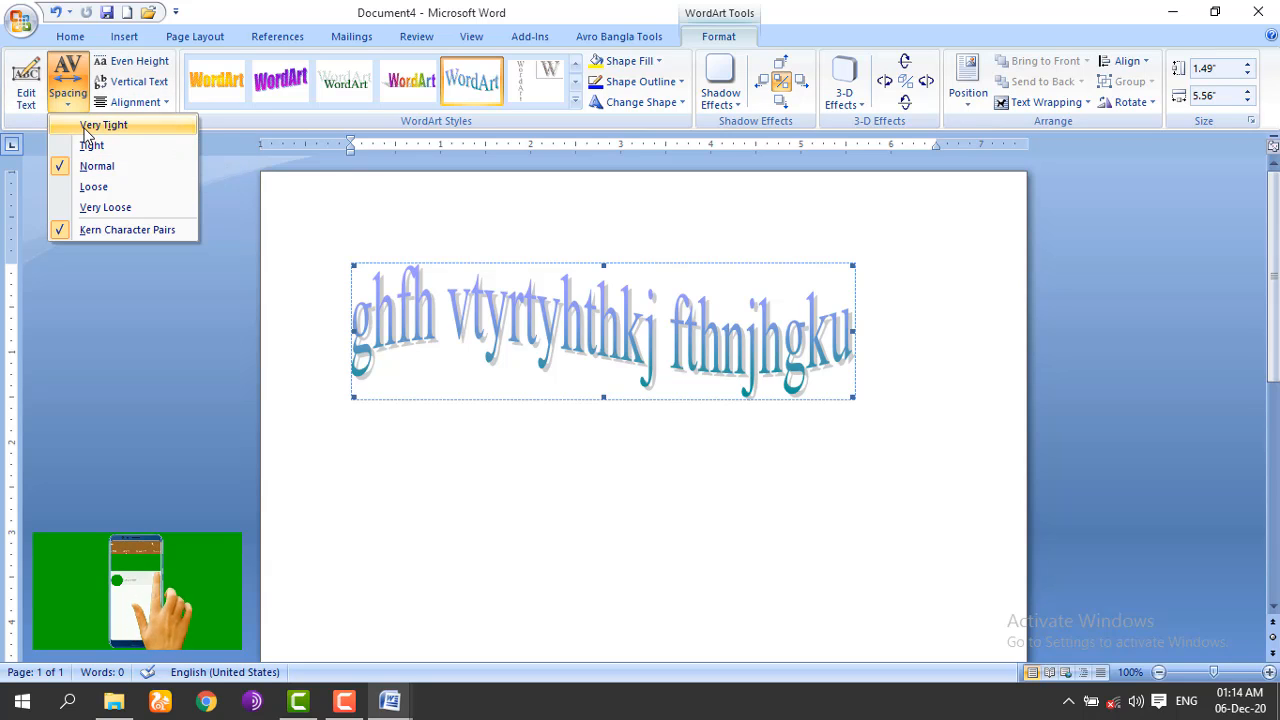
left_click(86, 128)
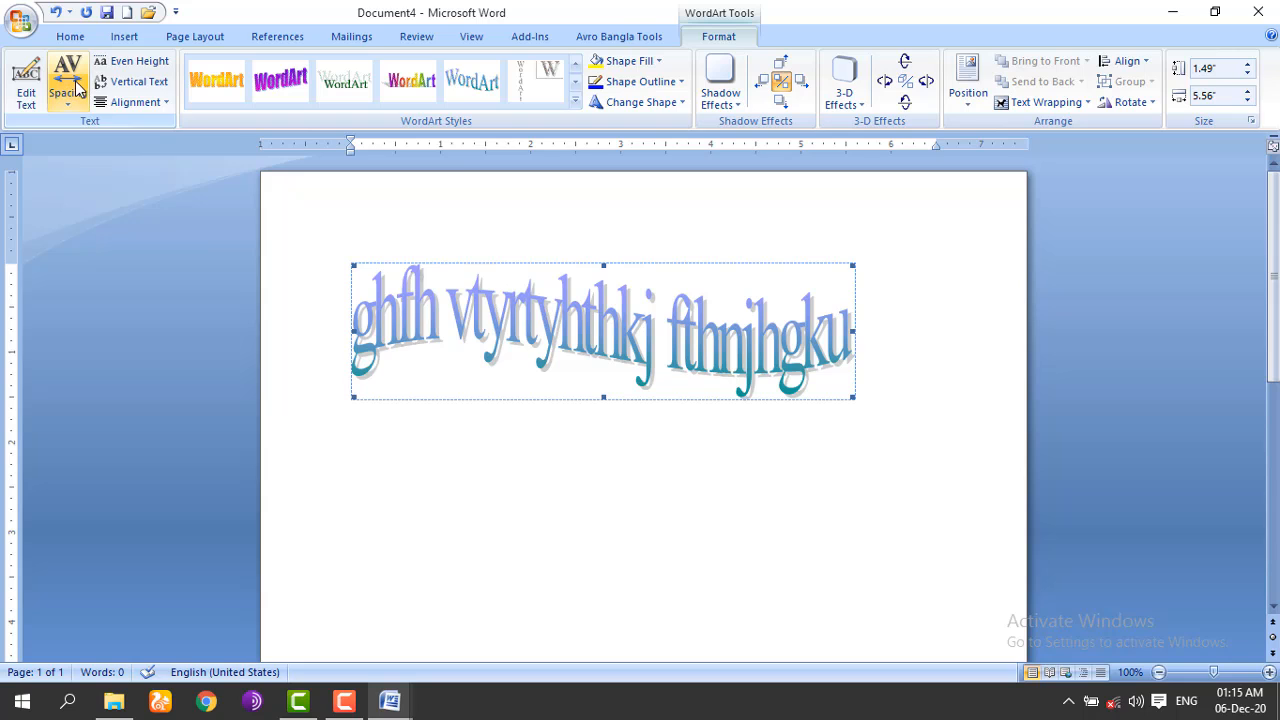
left_click(78, 88)
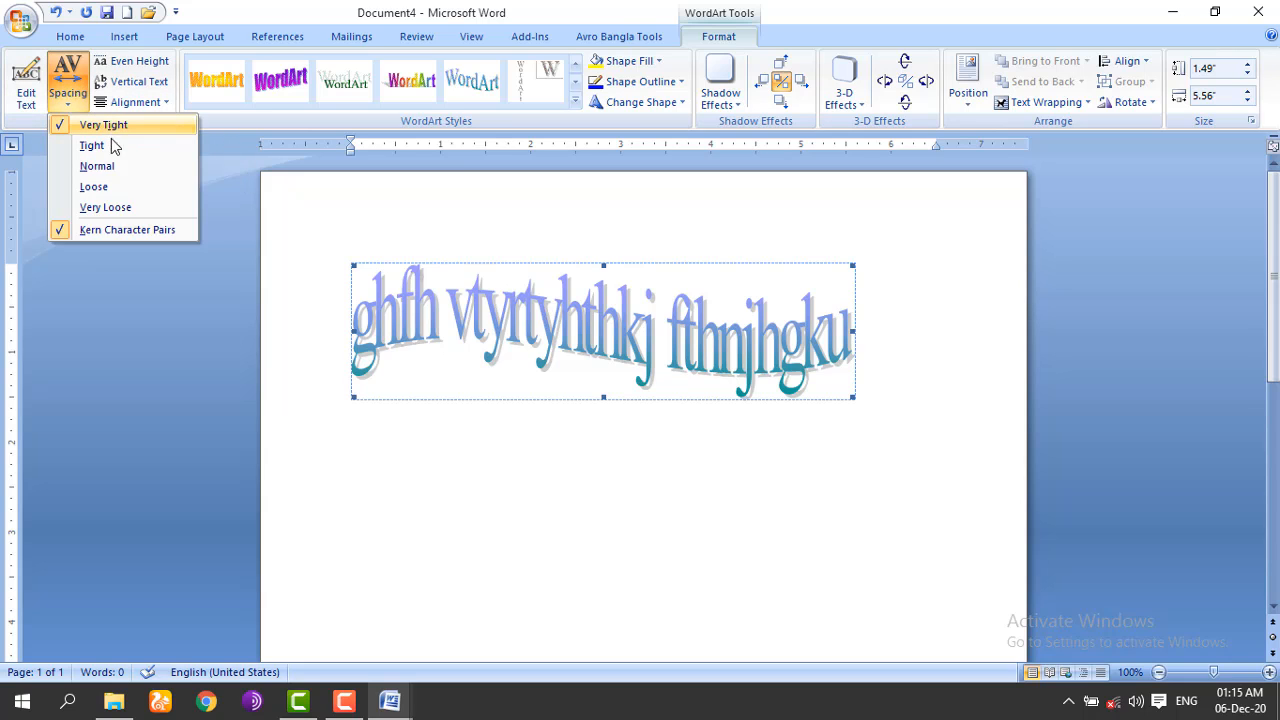
left_click(113, 210)
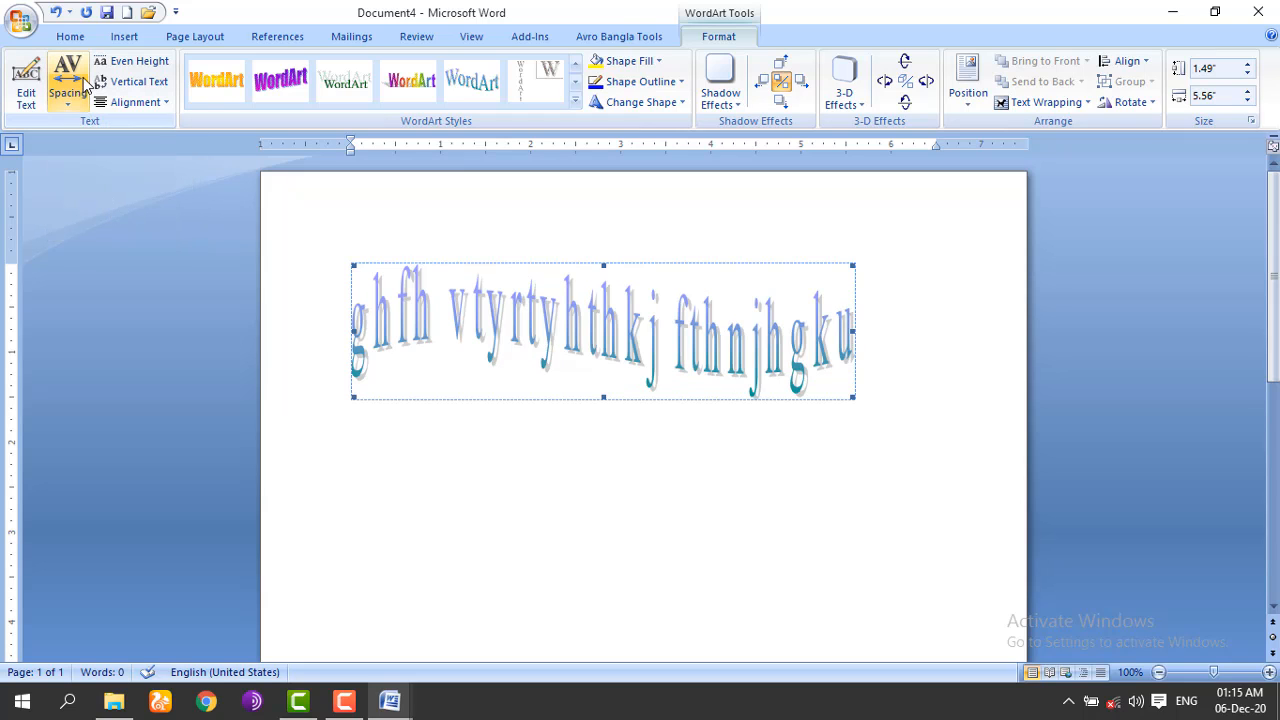
left_click(80, 86)
left_click(100, 164)
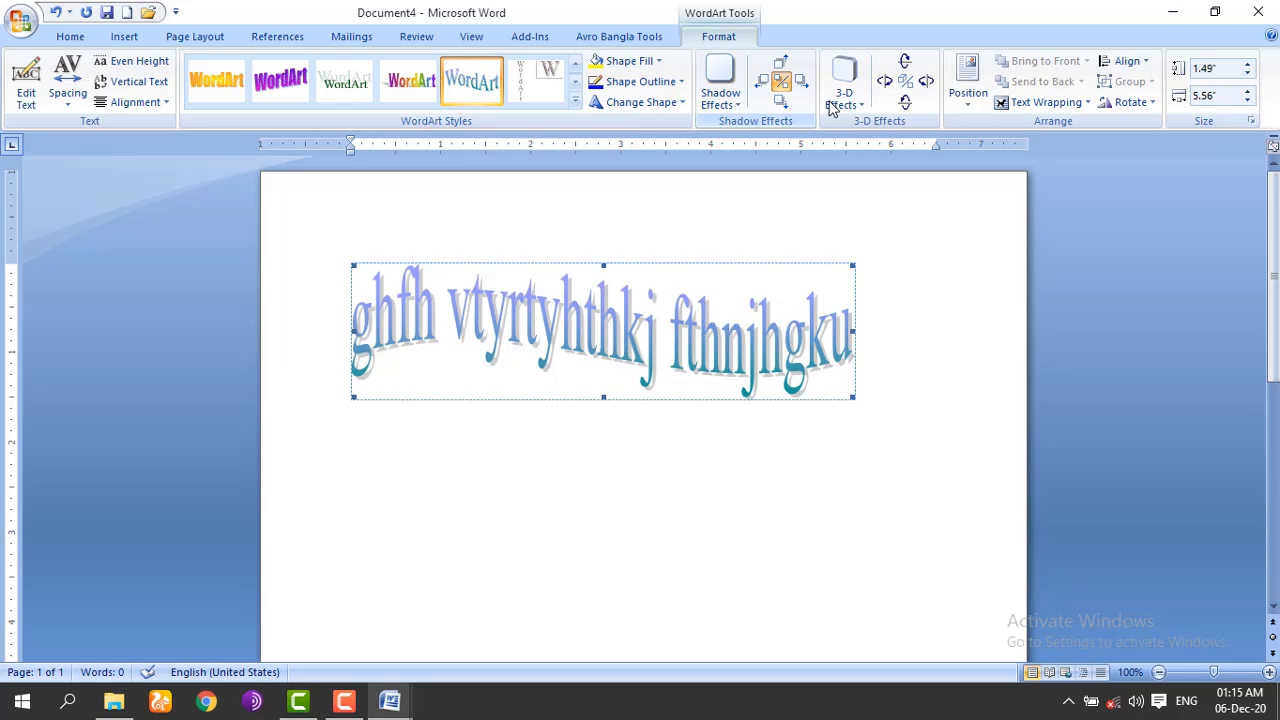
Step: Try the 3-D effect on the WordArt, removing it again and restoring the shadow
left_click(905, 81)
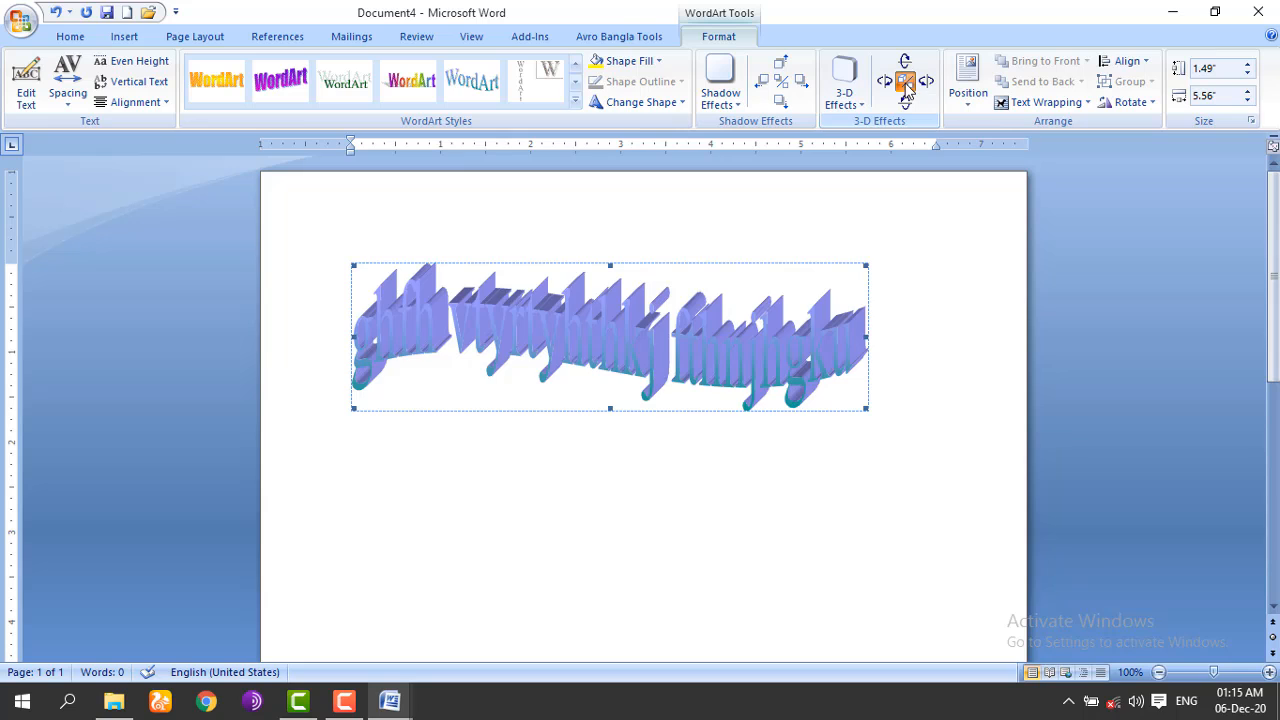
left_click(905, 84)
left_click(780, 84)
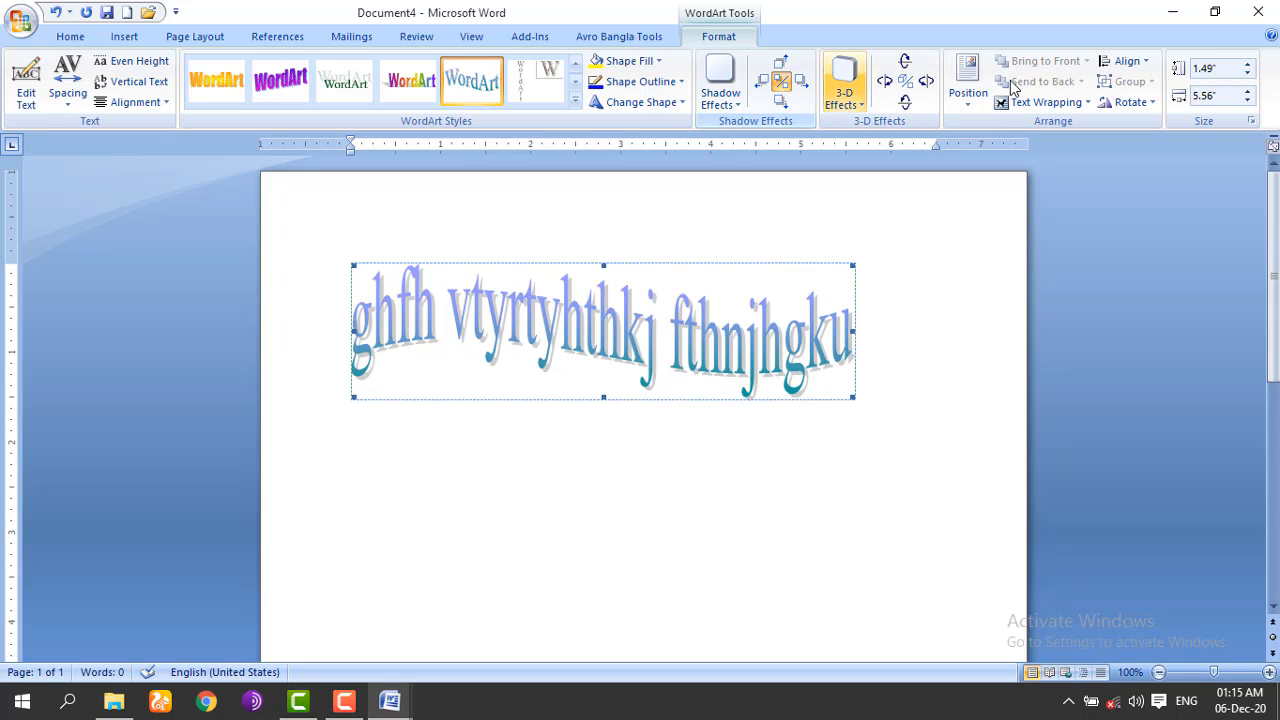
Step: Place the WordArt at the page's top left with square text wrapping and enter "bguygilkgj" followed by a long run of j's beside it
left_click(968, 113)
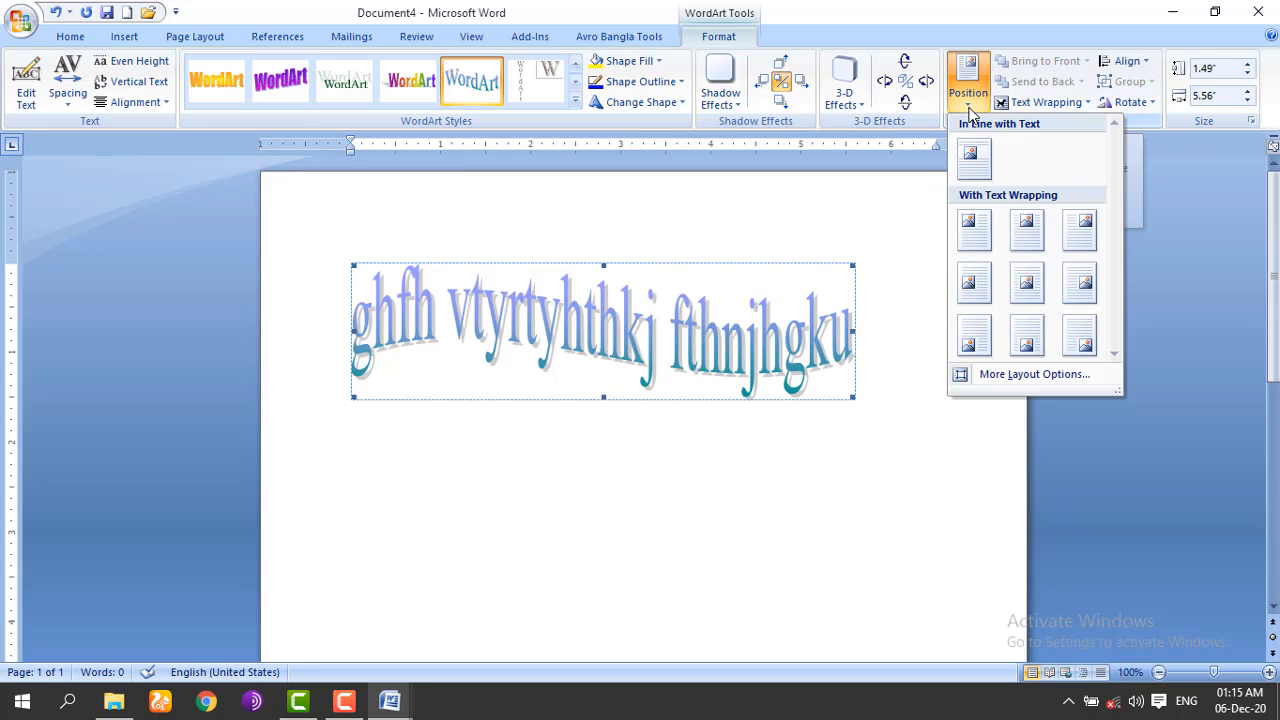
left_click(979, 224)
left_click(702, 436)
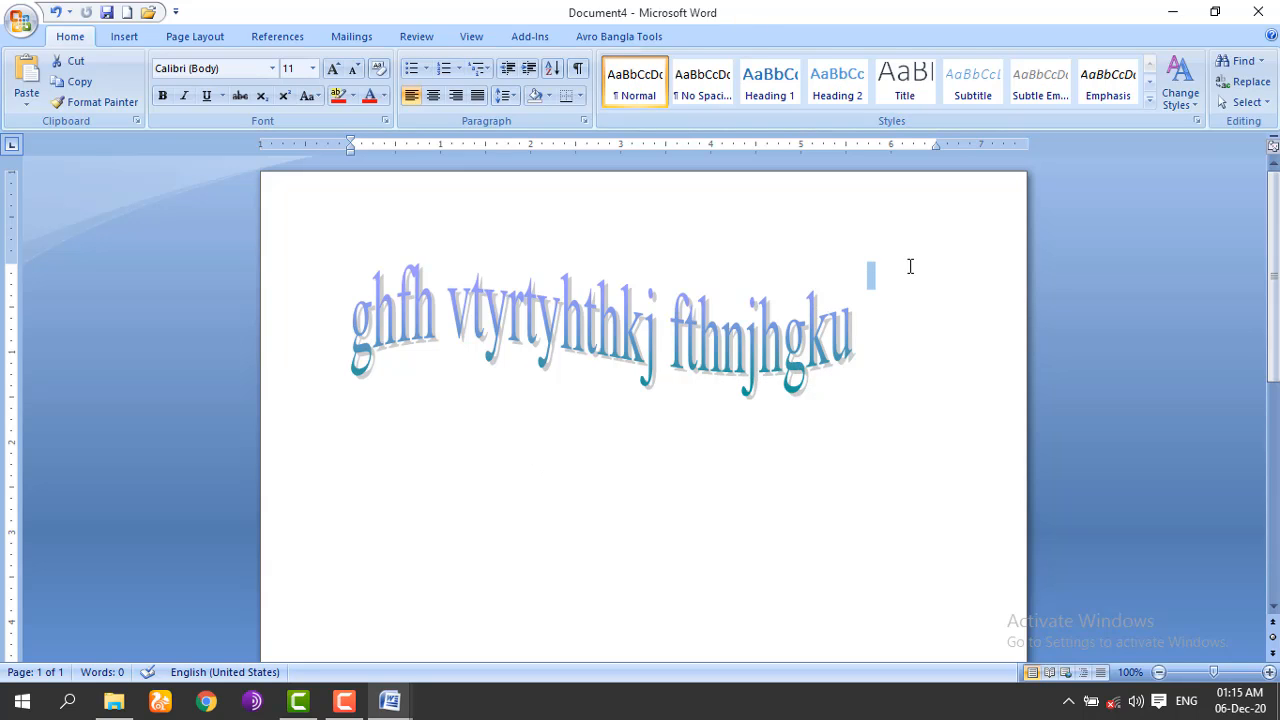
left_click(910, 266)
type("bguygilkgj")
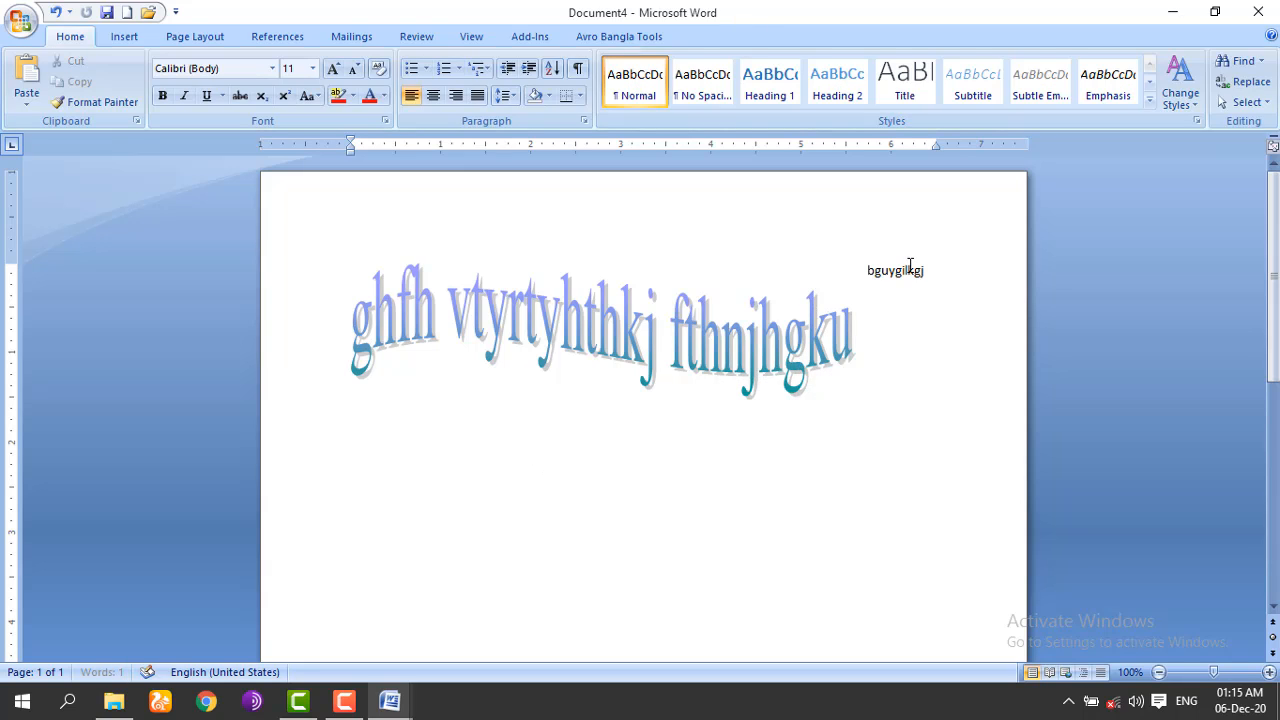
type("jjjjjjjjjjjjjjjjjjjjjjjjjjjjjjjjjjjjjjjjjjjjj")
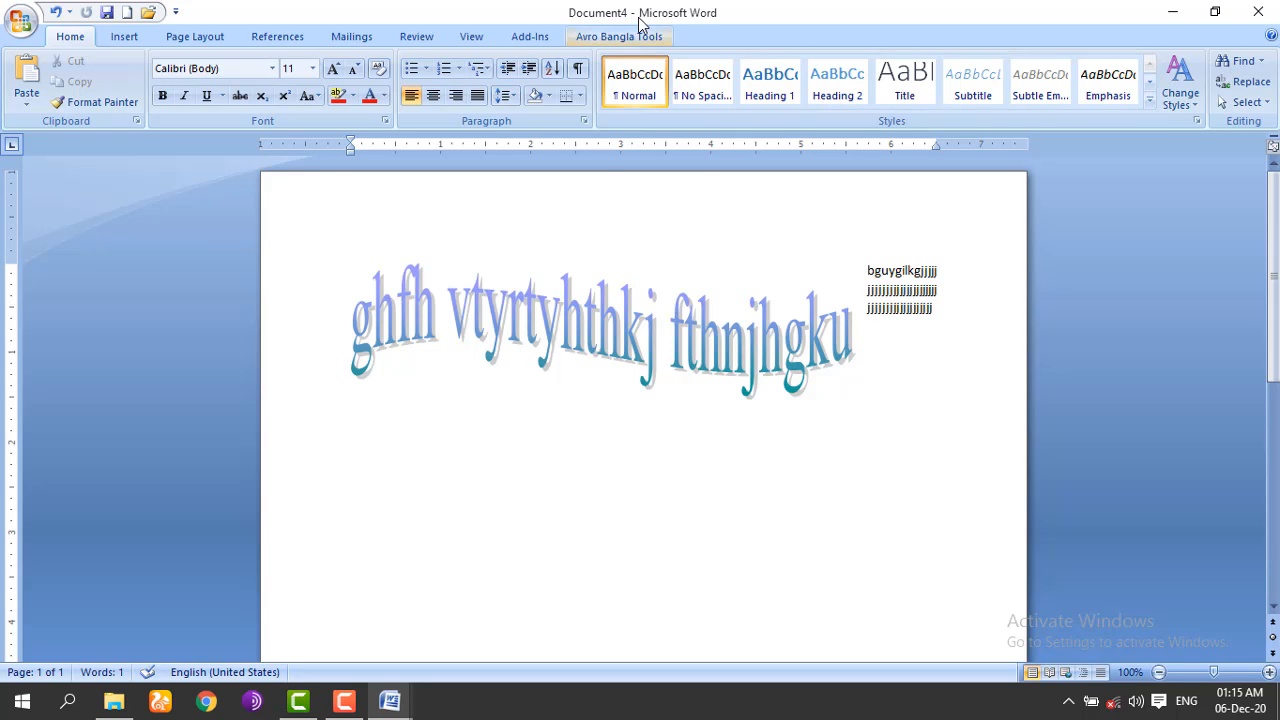
Step: Reposition the WordArt to the middle centre of the page with square text wrapping
left_click(571, 294)
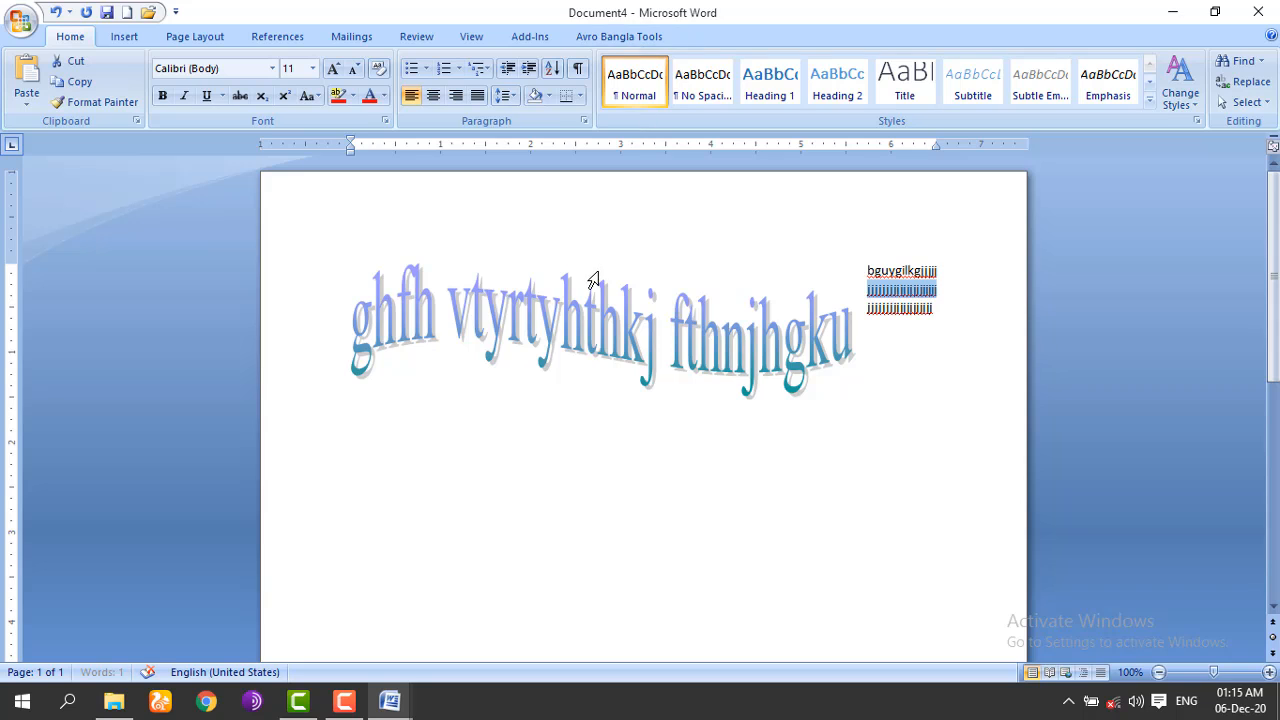
left_click(580, 325)
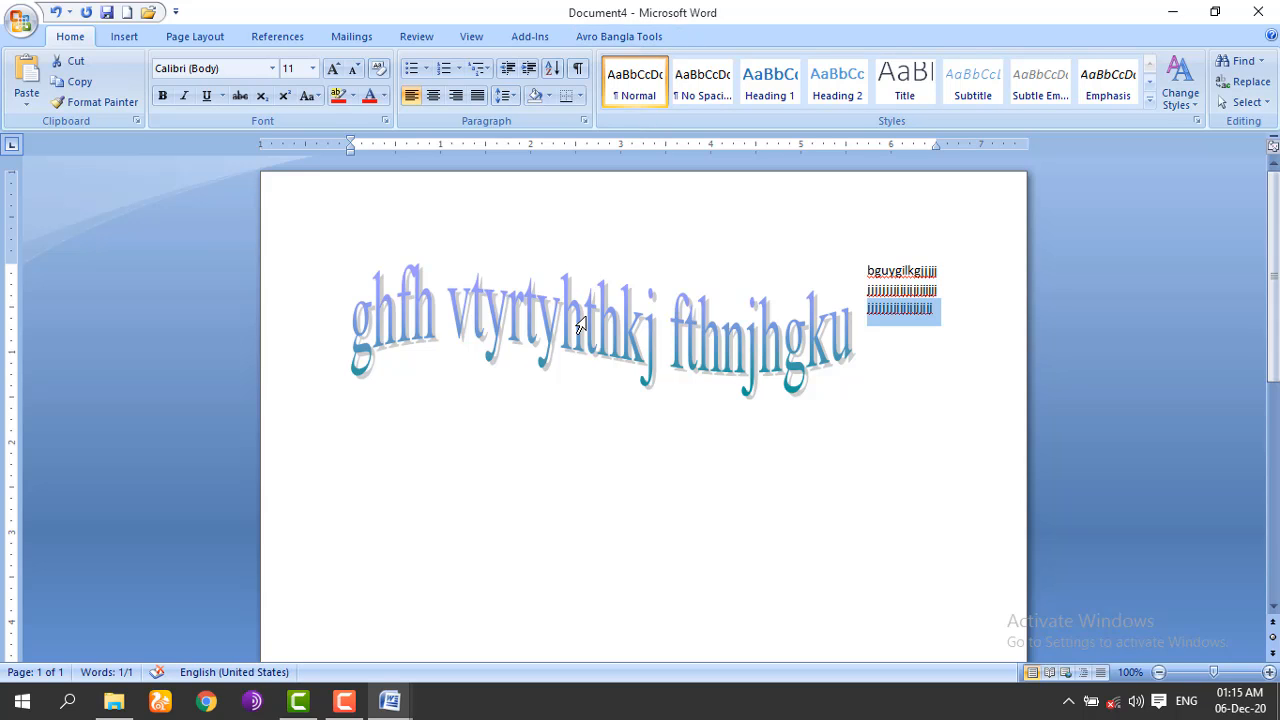
left_click(531, 275)
left_click(700, 38)
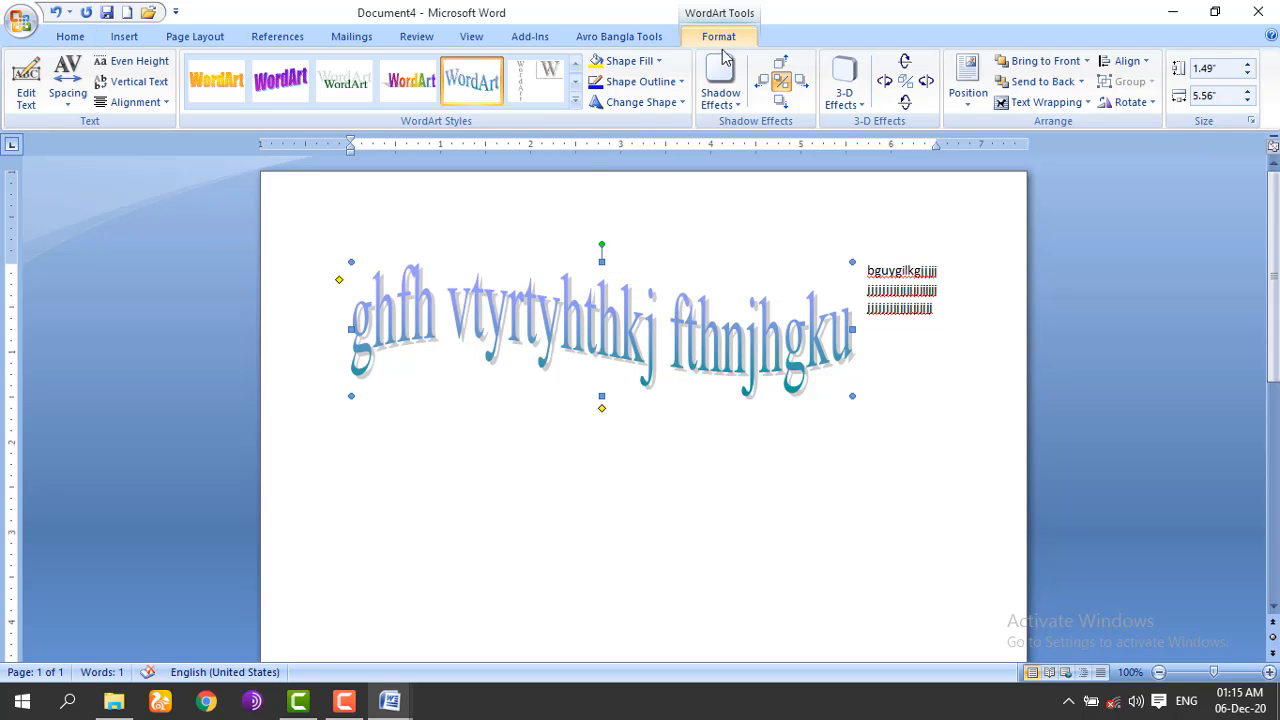
left_click(970, 90)
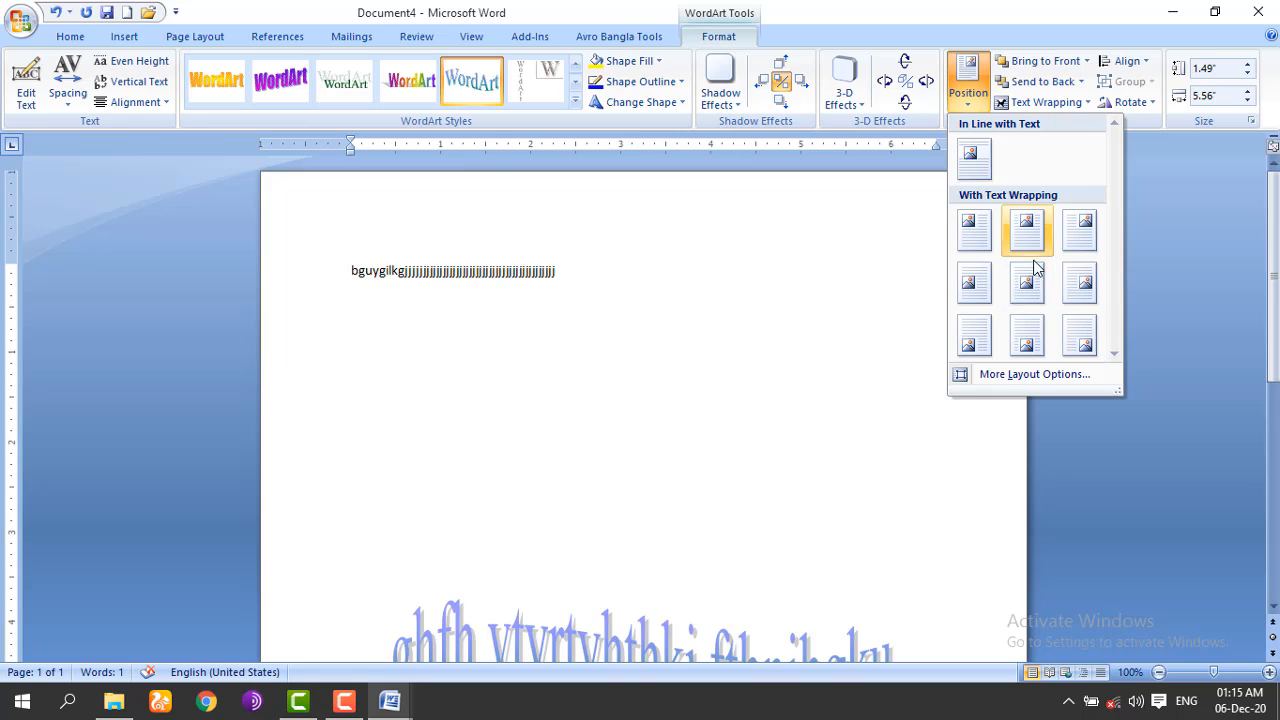
key("Escape")
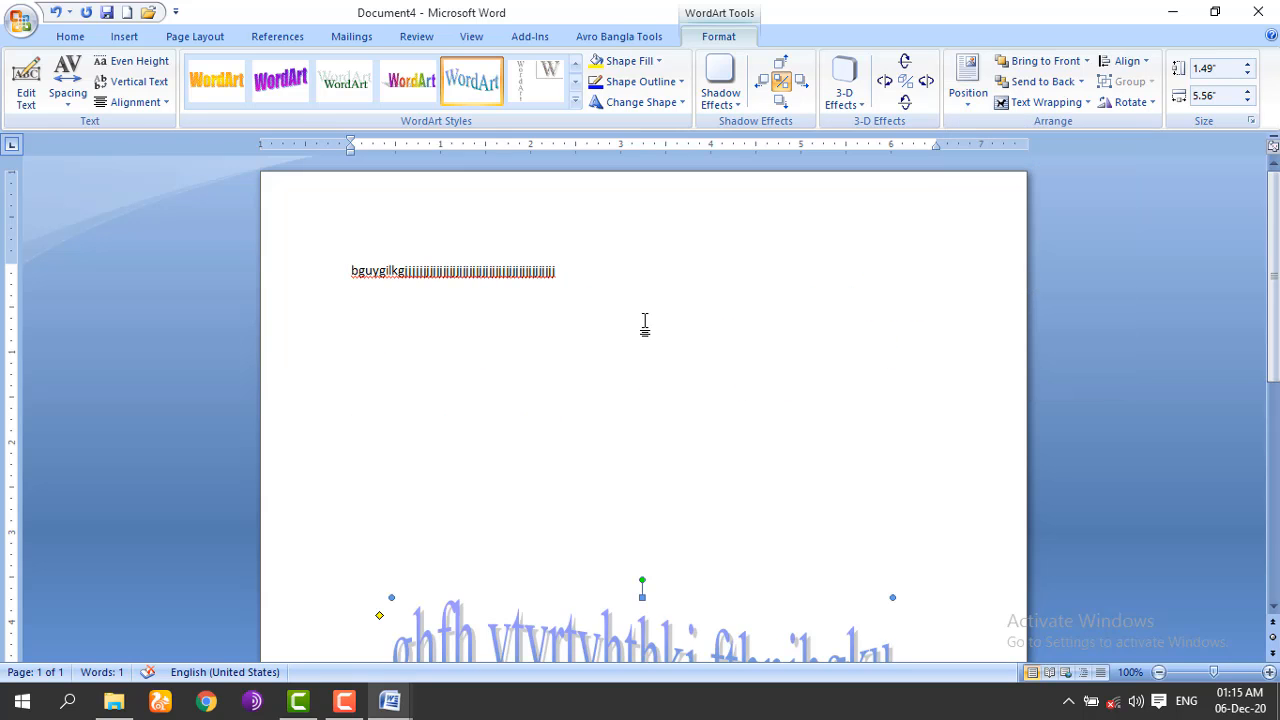
Step: Insert "m,kj" after "bguyg" in the text line and "jh" within its run of j's
left_click(440, 489)
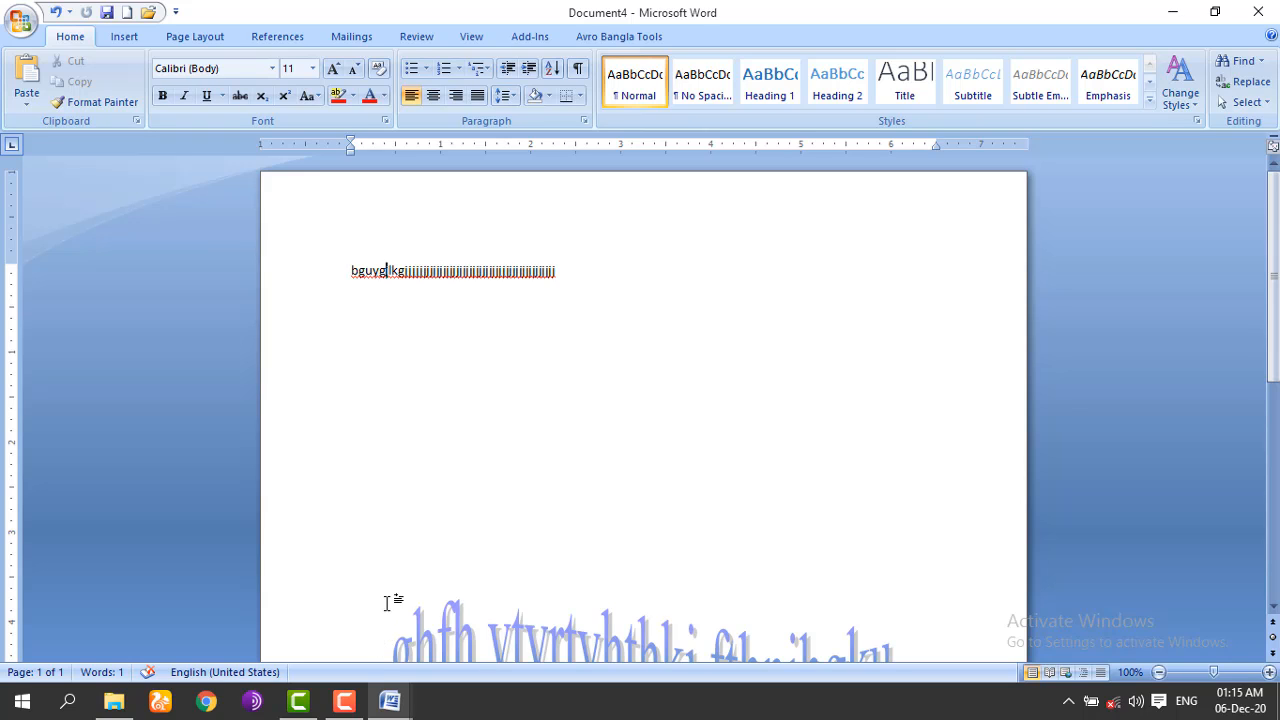
type("m,kj")
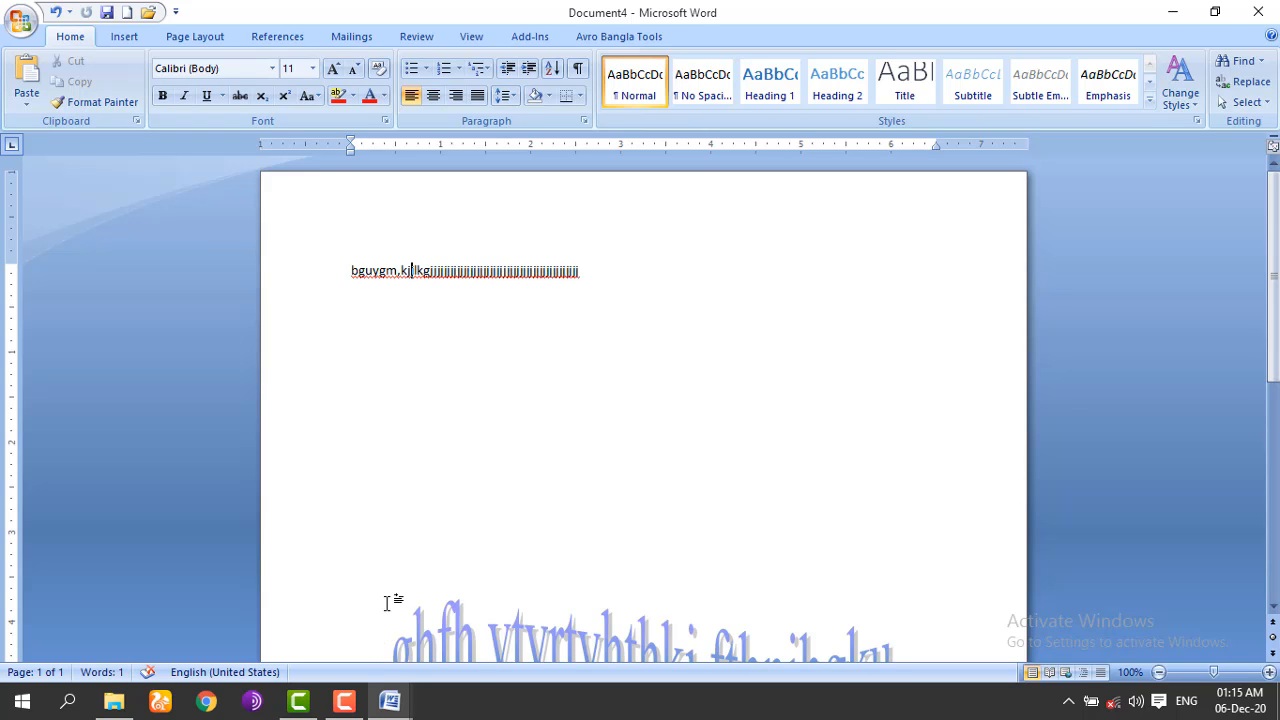
left_click(464, 623)
type("jh")
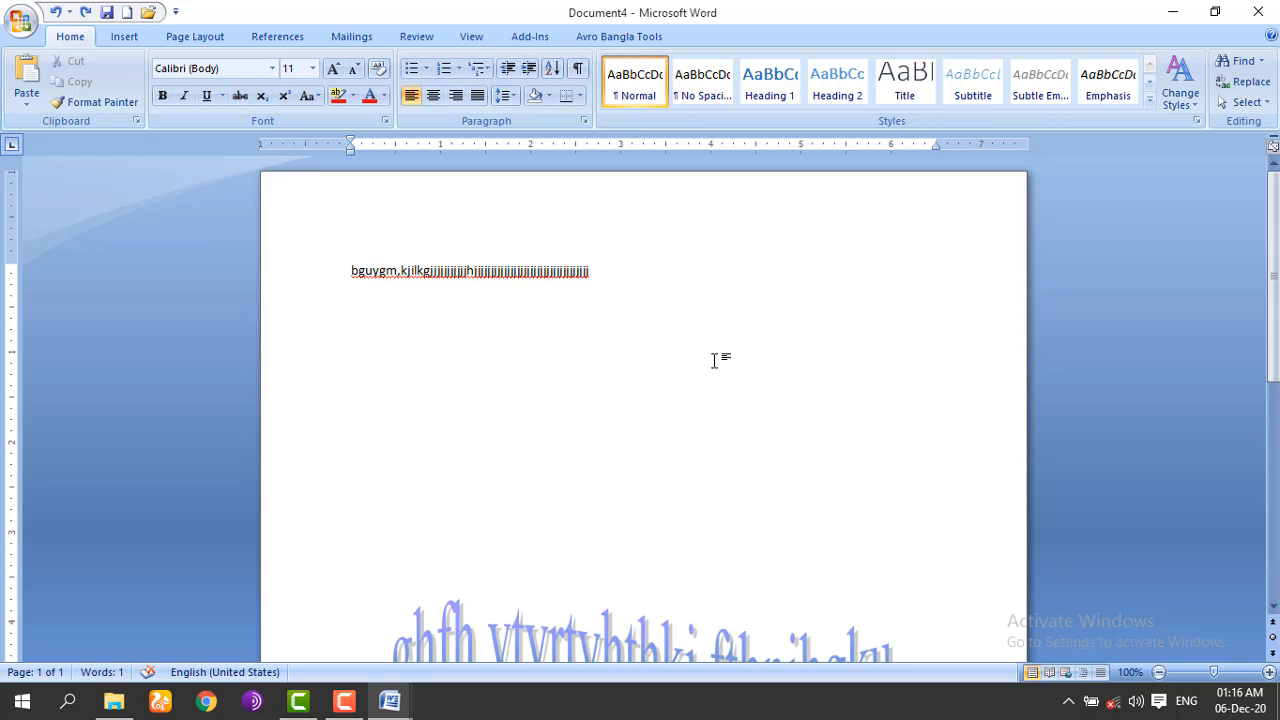
Step: Split the text line after "bguygm" with blank lines and enter a line below the WordArt starting "jgyhhh" and ending "tfgh"
key("Return")
key("Return")
key("Return")
key("Return")
key("Return")
key("Return")
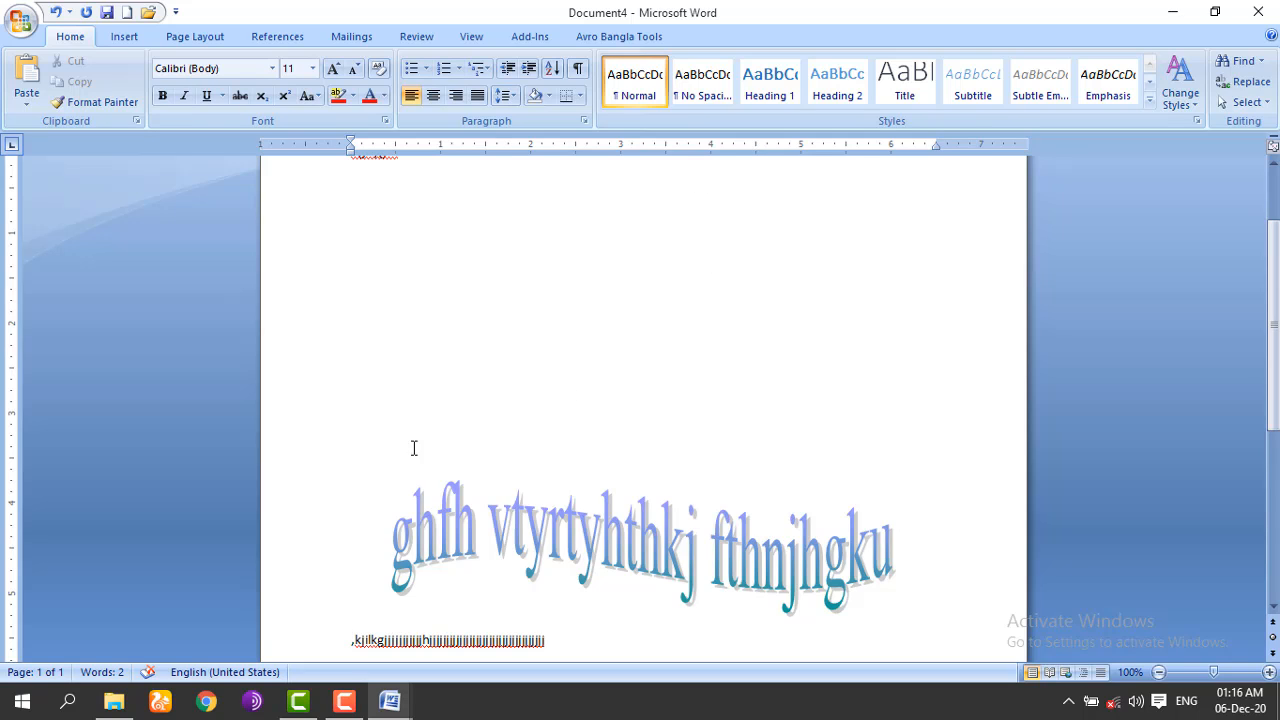
type("jgyhhhhhhhhhhhhhhhhhtf")
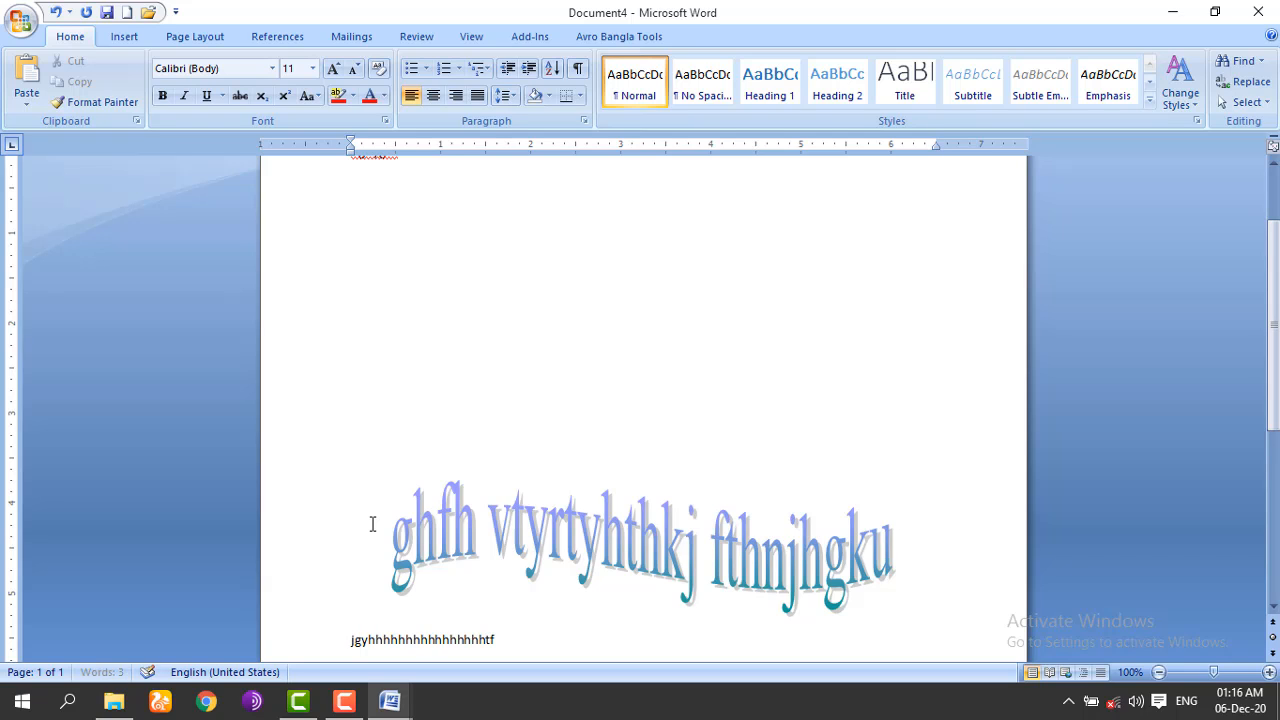
type("gh")
Step: Set the WordArt's text wrapping to Behind Text
left_click(670, 540)
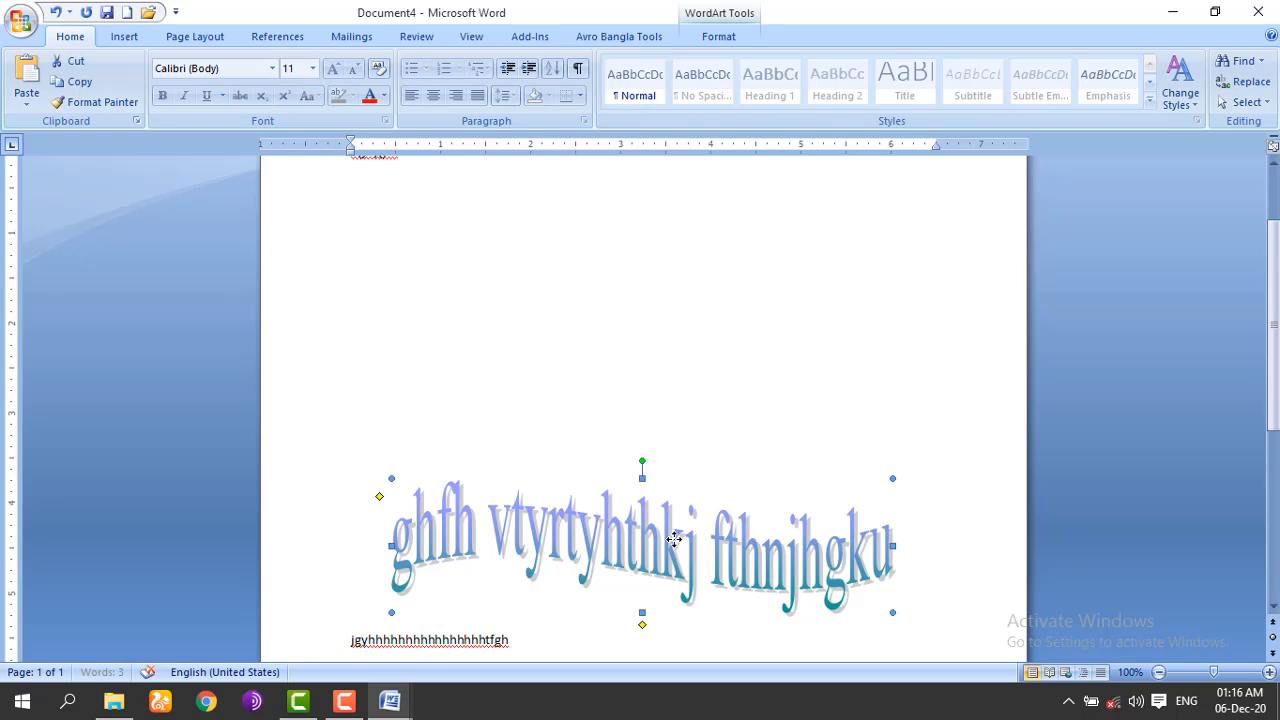
left_click(718, 36)
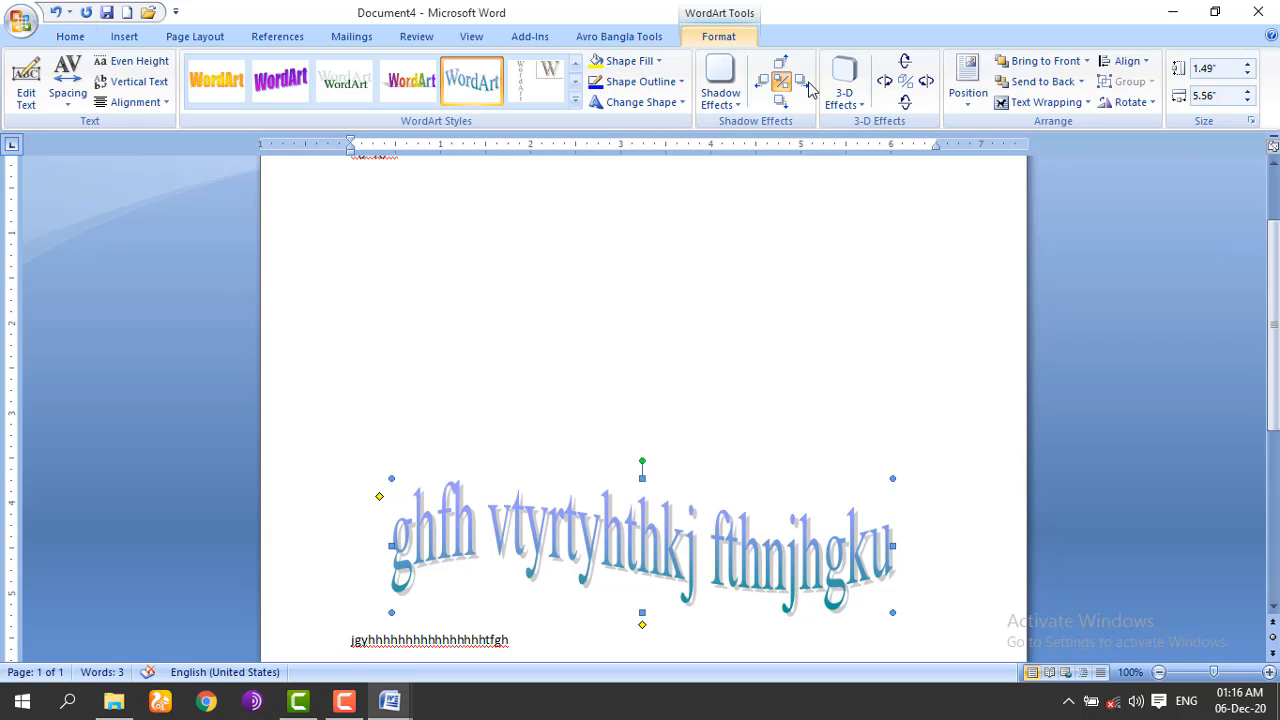
left_click(968, 89)
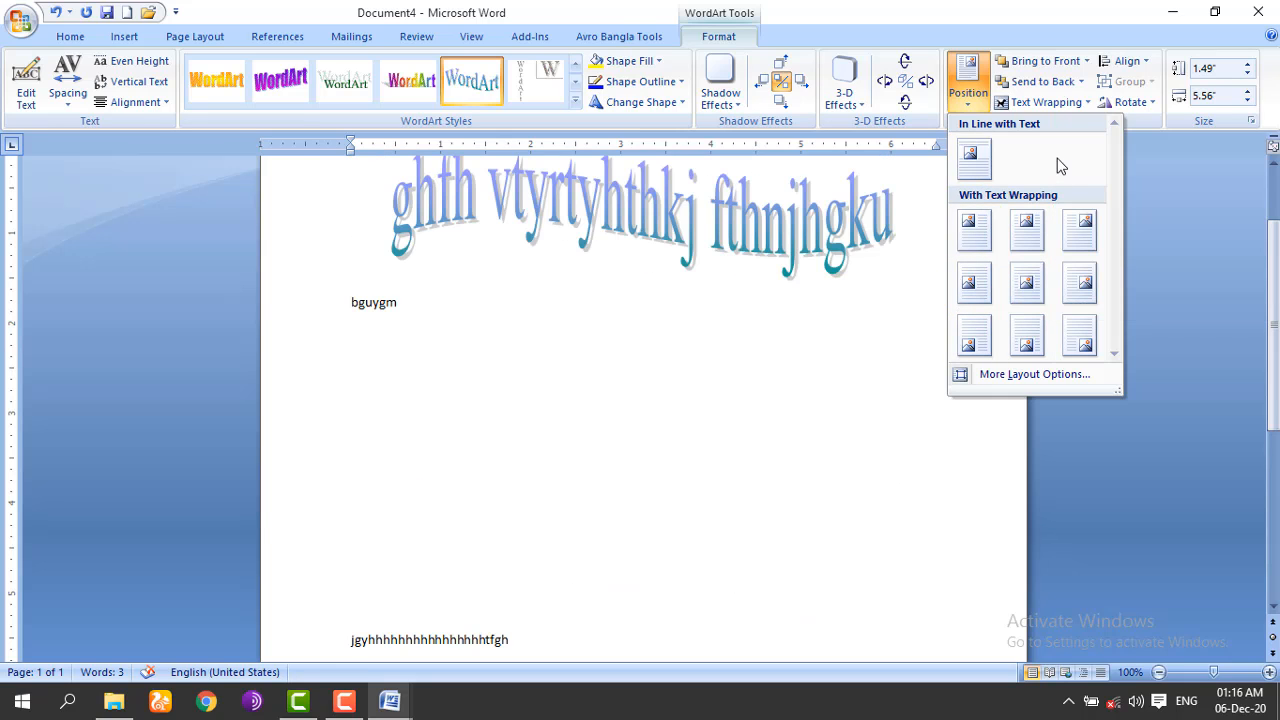
left_click(1079, 105)
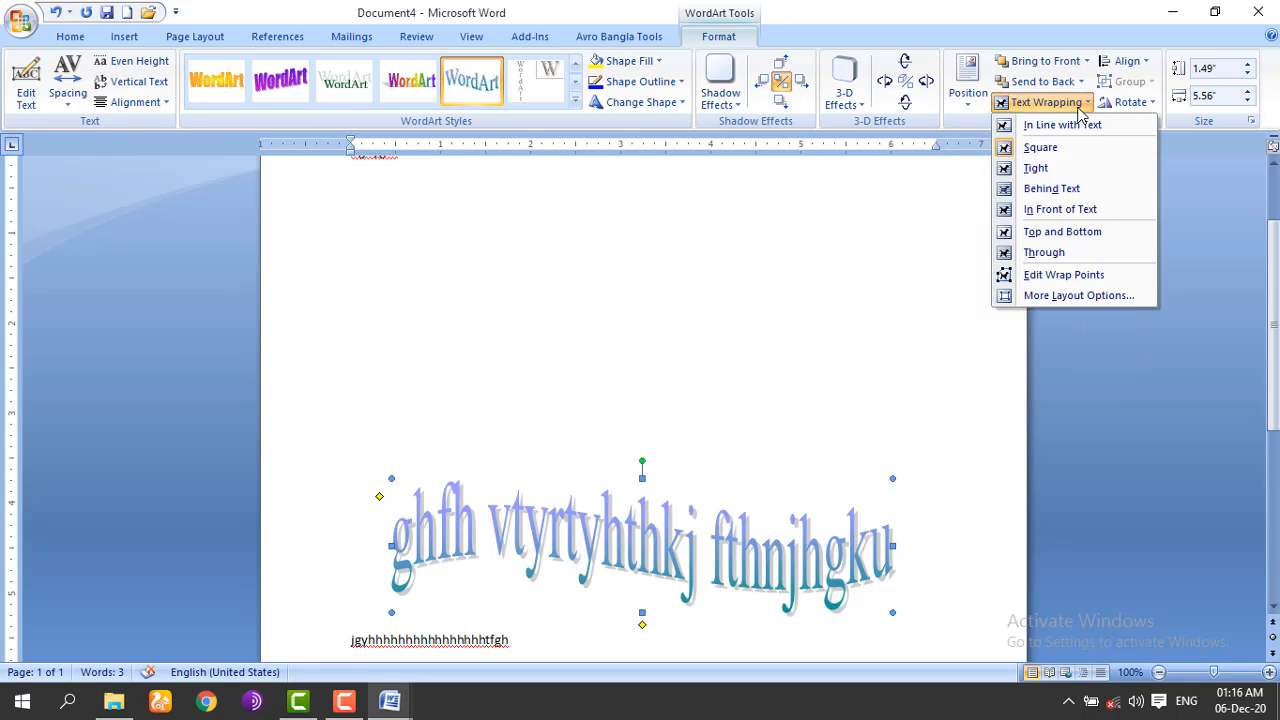
left_click(1047, 189)
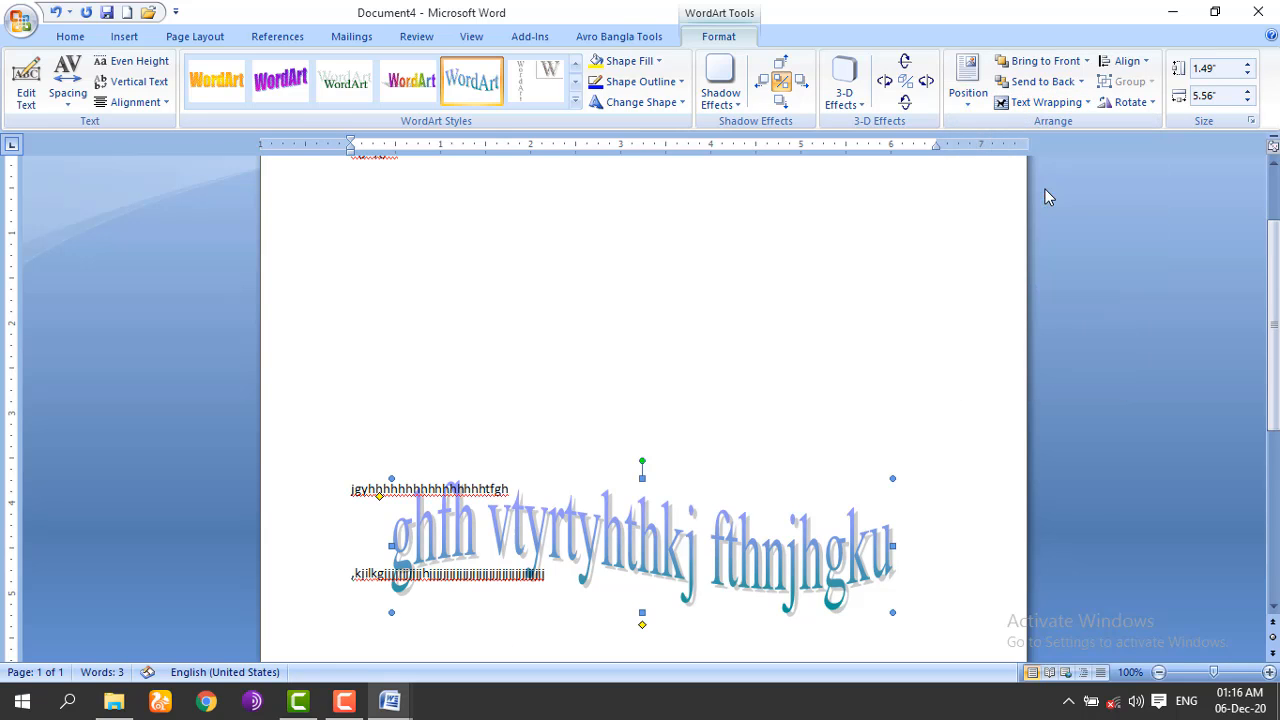
Step: Enter "nmbjnbhhh" on the blank line that runs over the WordArt
left_click(544, 517)
type("nmbjnb")
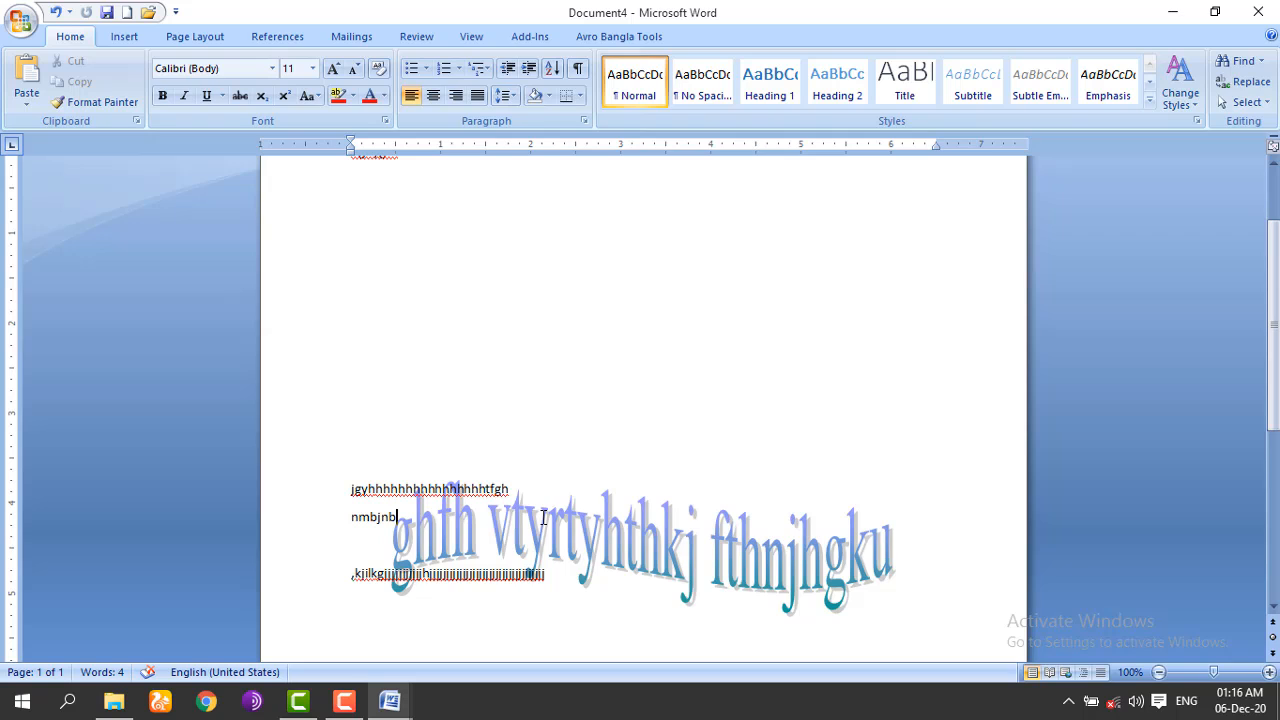
type("hhh")
Step: Replace the text line starting "jgyhhh" with the date 06-Dec-20
left_click(136, 37)
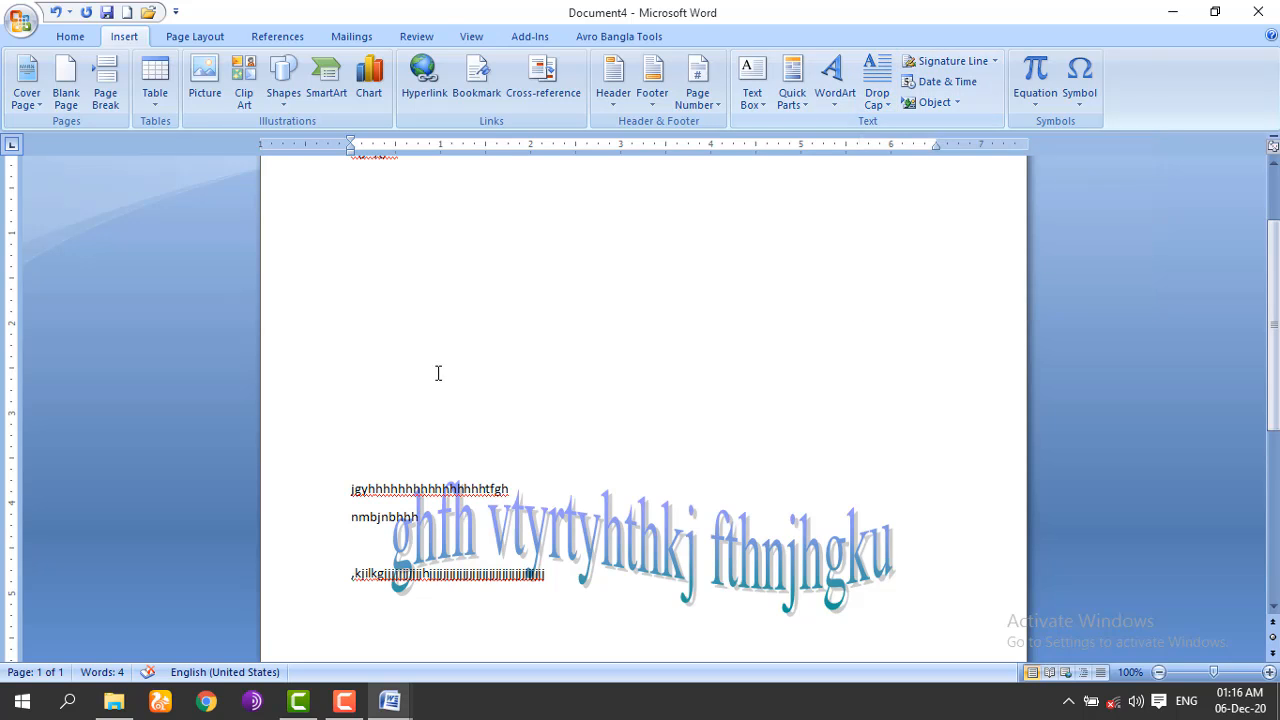
left_click_drag(517, 489, 351, 490)
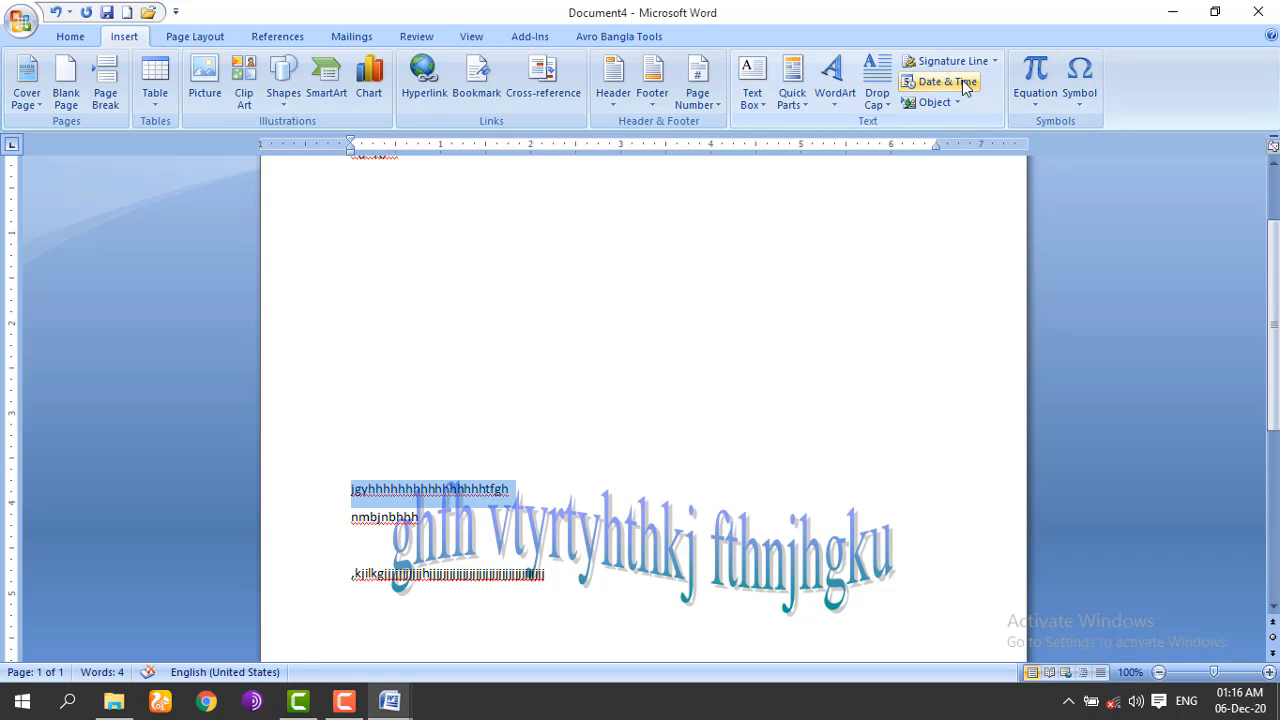
left_click(885, 106)
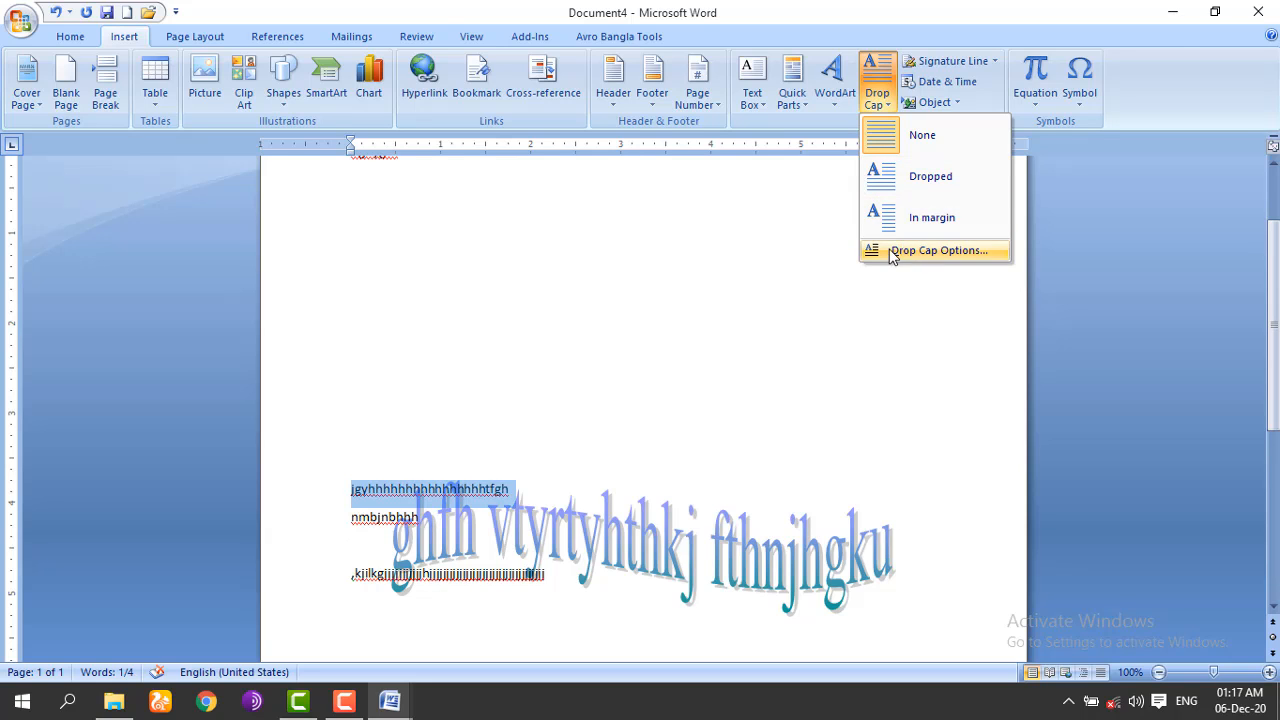
left_click(778, 258)
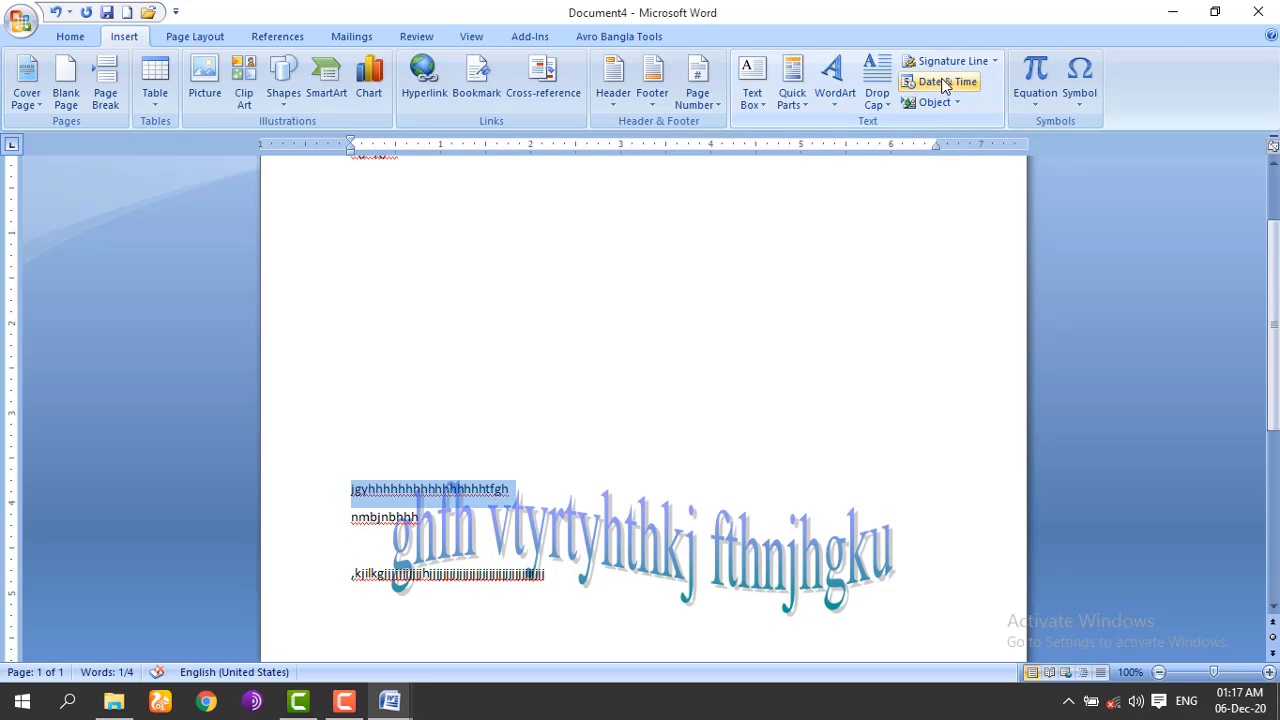
left_click(946, 86)
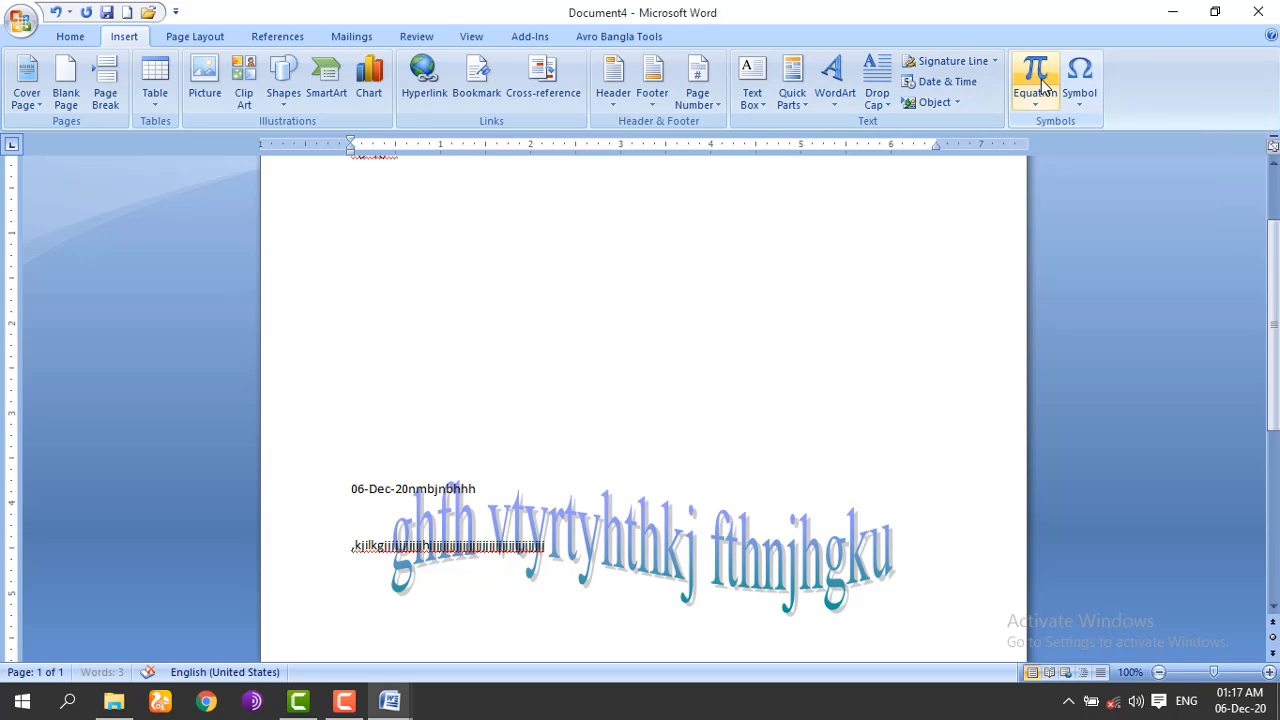
Step: Insert an empty equation after the date and create a new blank document
left_click(1036, 70)
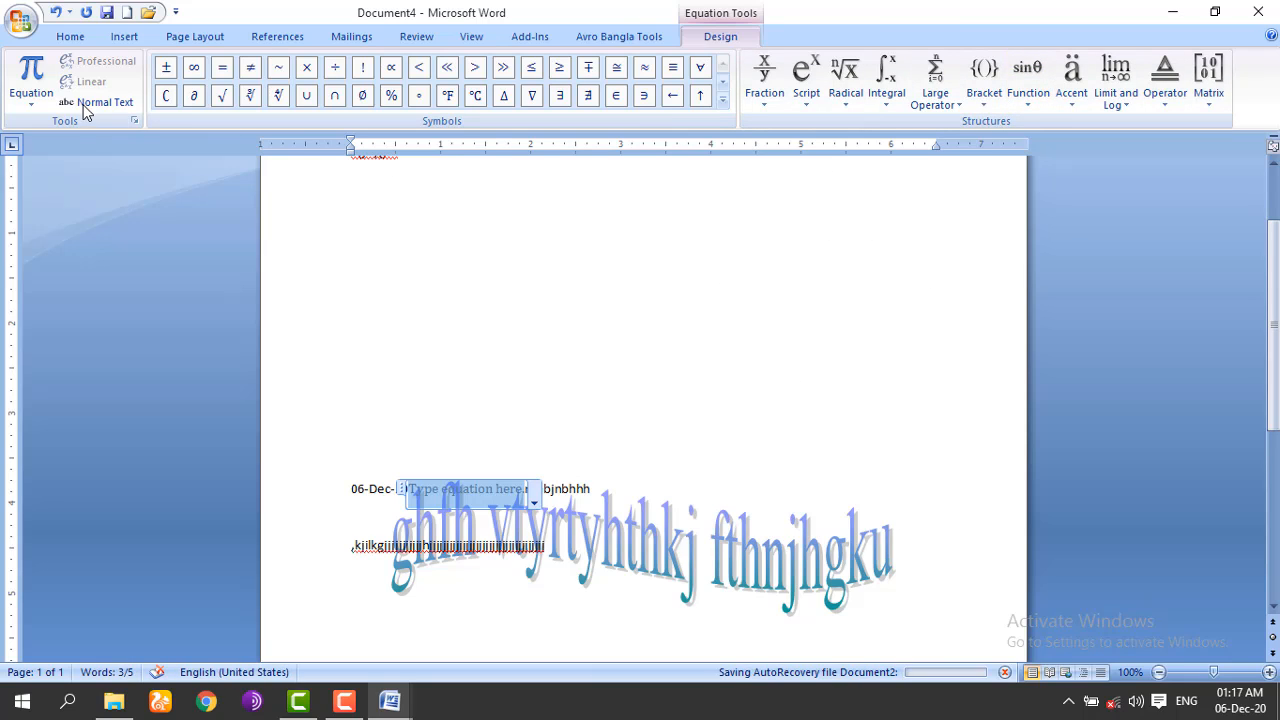
left_click(128, 12)
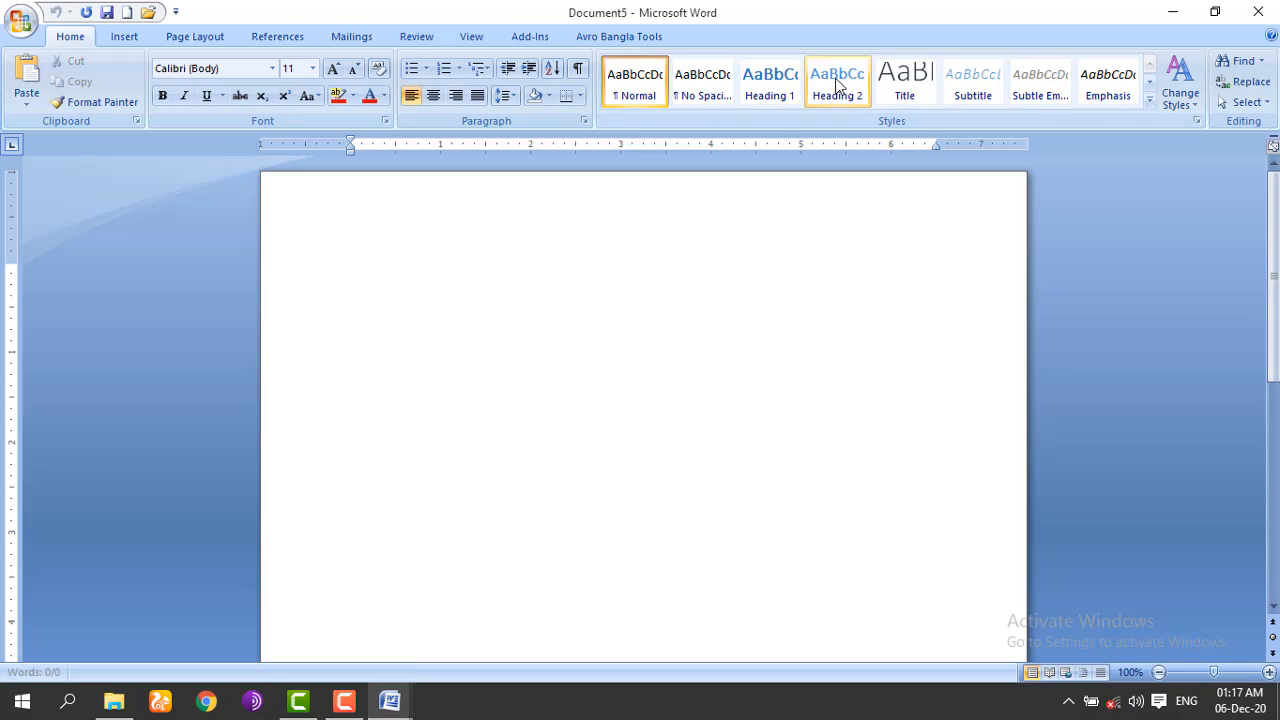
left_click(130, 37)
left_click(1033, 80)
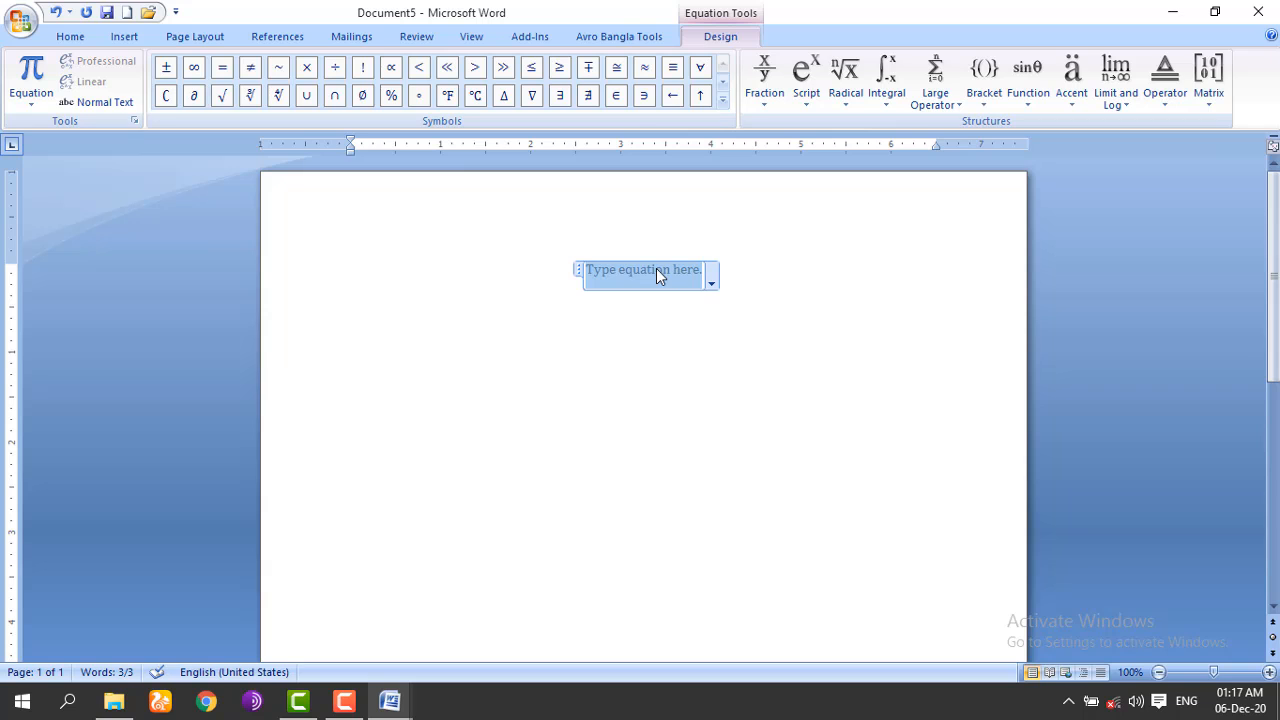
key("Delete")
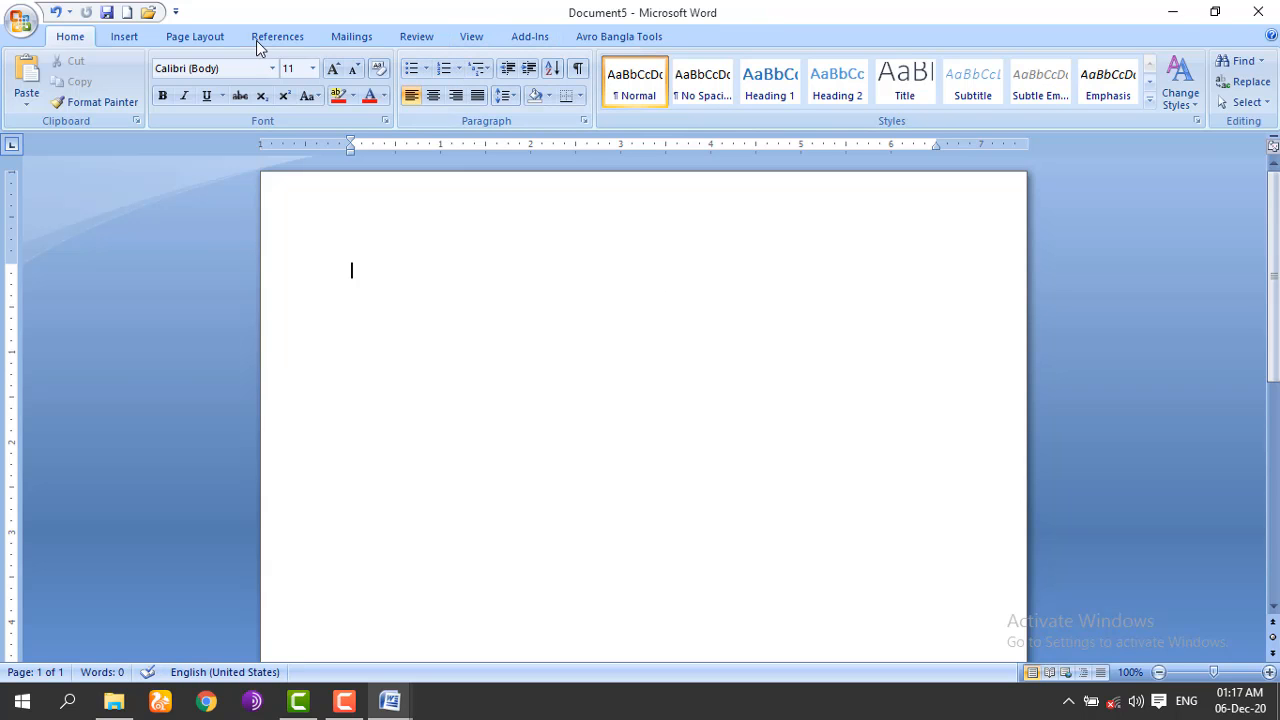
Step: Insert a new empty equation in the blank document and view the full set of Basic Math symbols
left_click(130, 38)
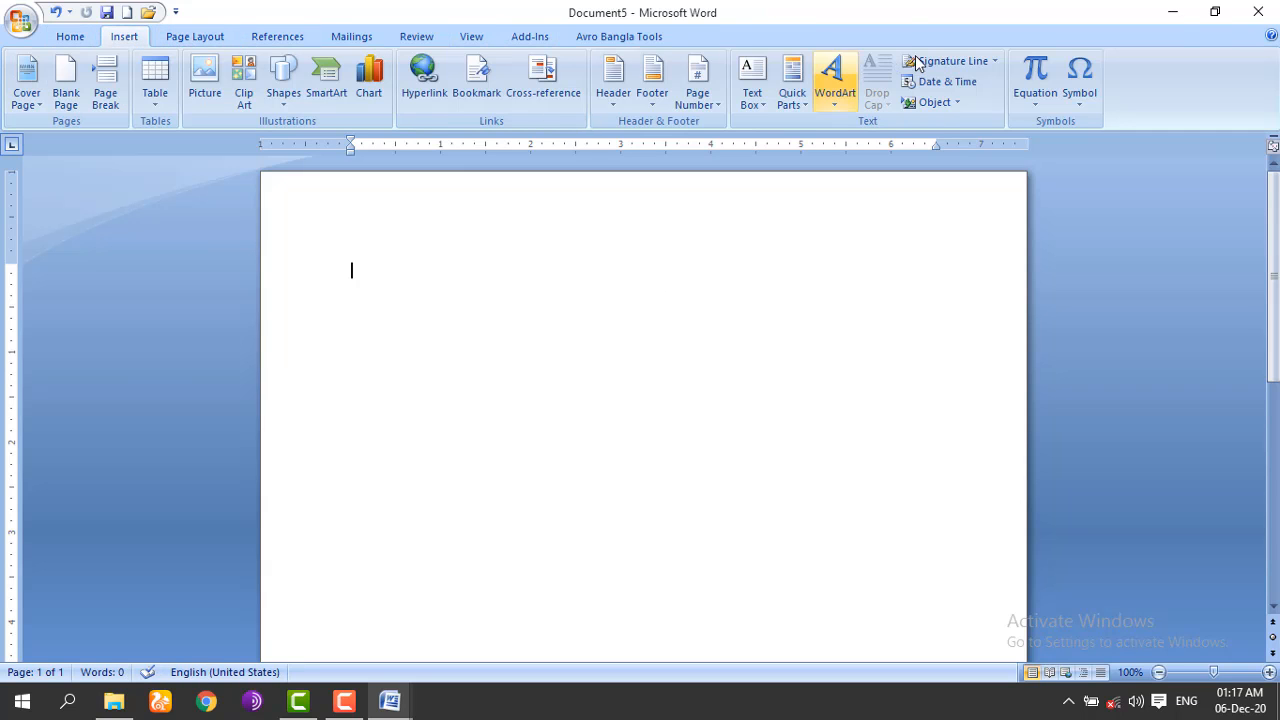
left_click(1037, 74)
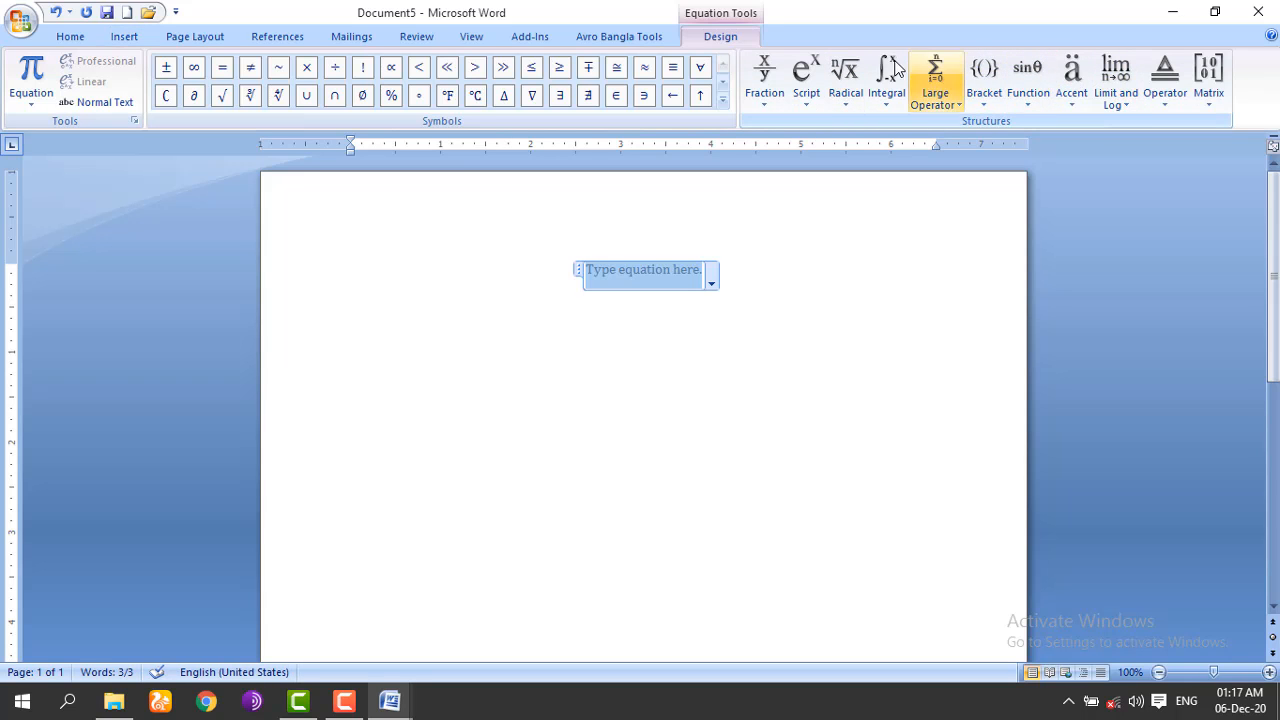
left_click(724, 103)
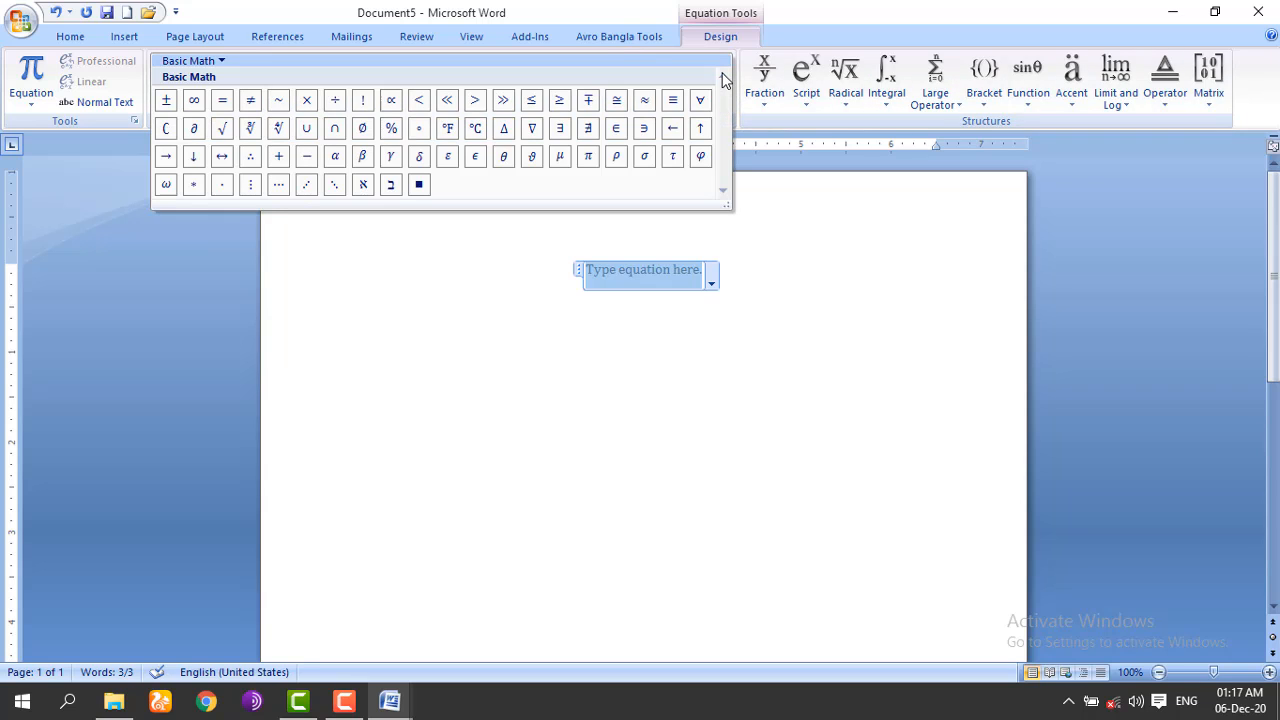
left_click(757, 280)
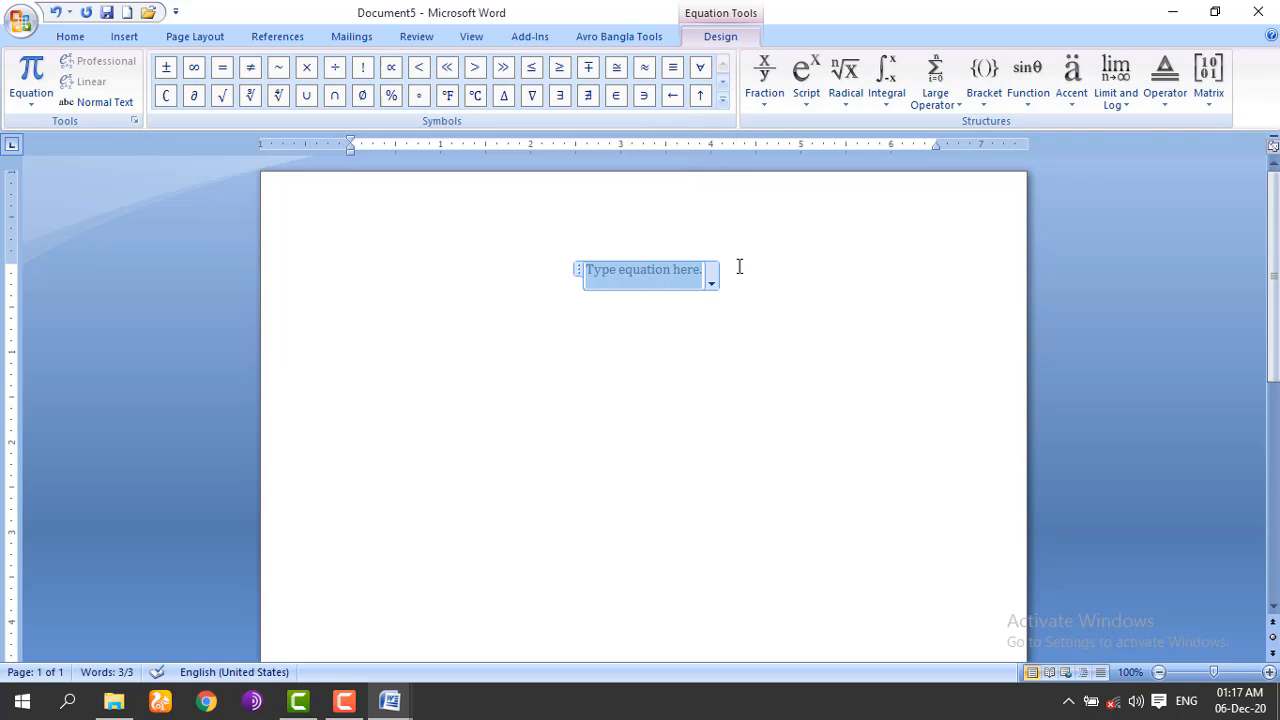
Step: Add a stacked fraction to the equation with a as numerator and b as denominator
left_click(767, 72)
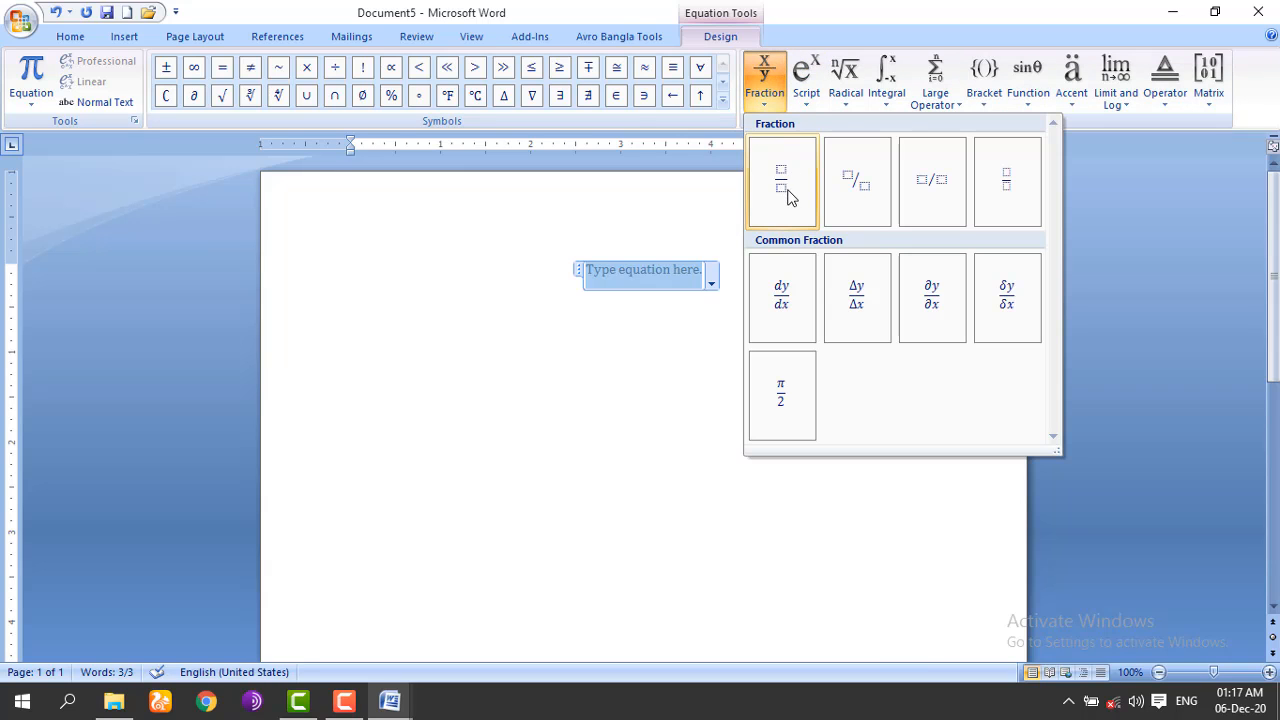
left_click(786, 186)
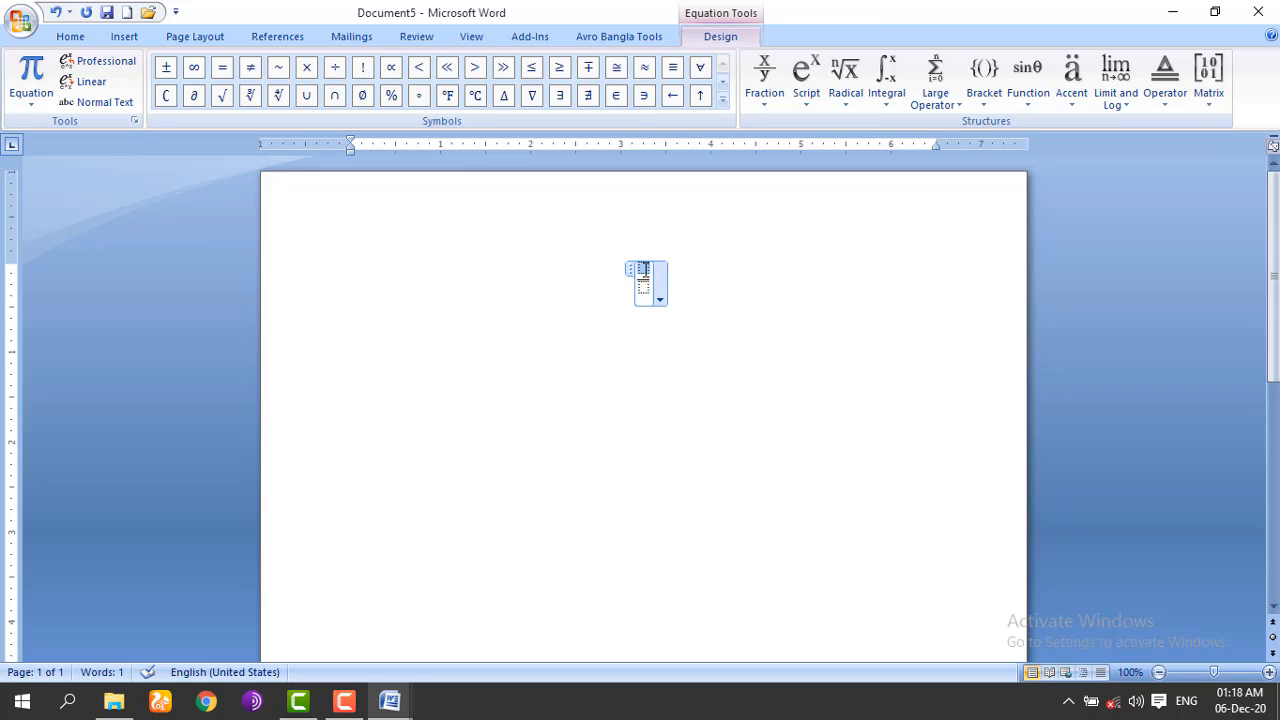
type("a")
left_click(645, 285)
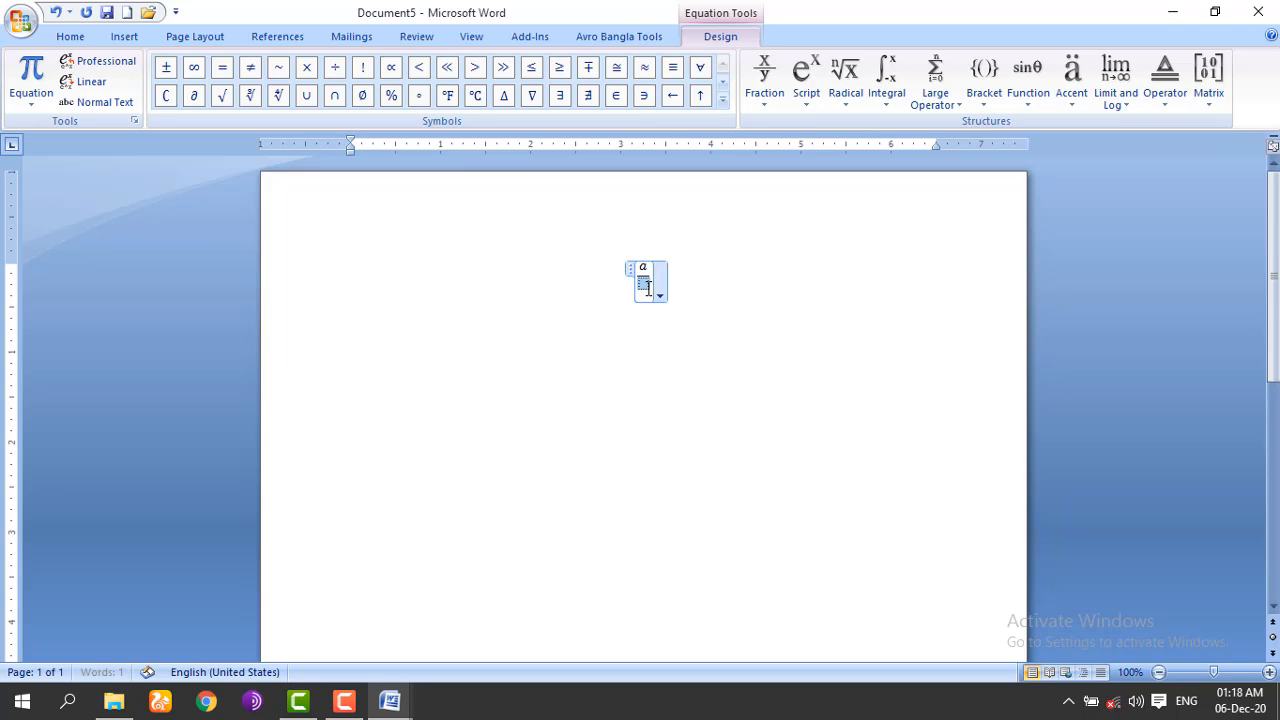
type("b")
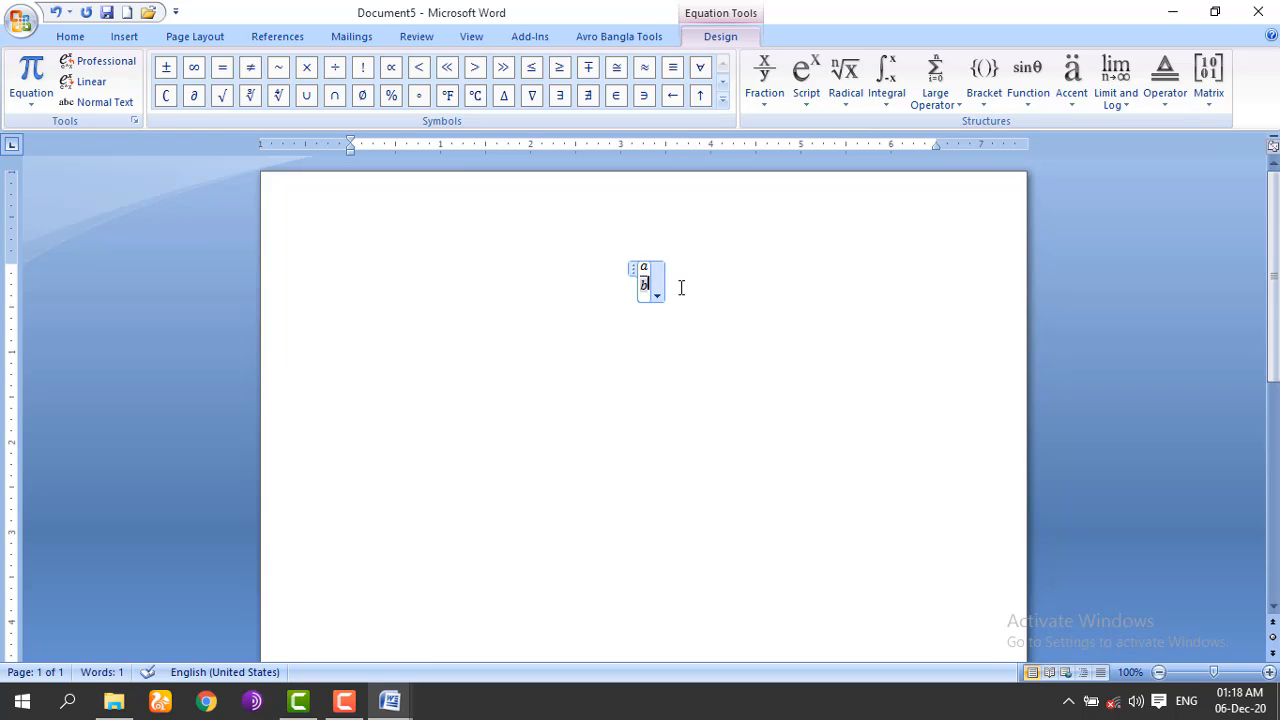
left_click(682, 287)
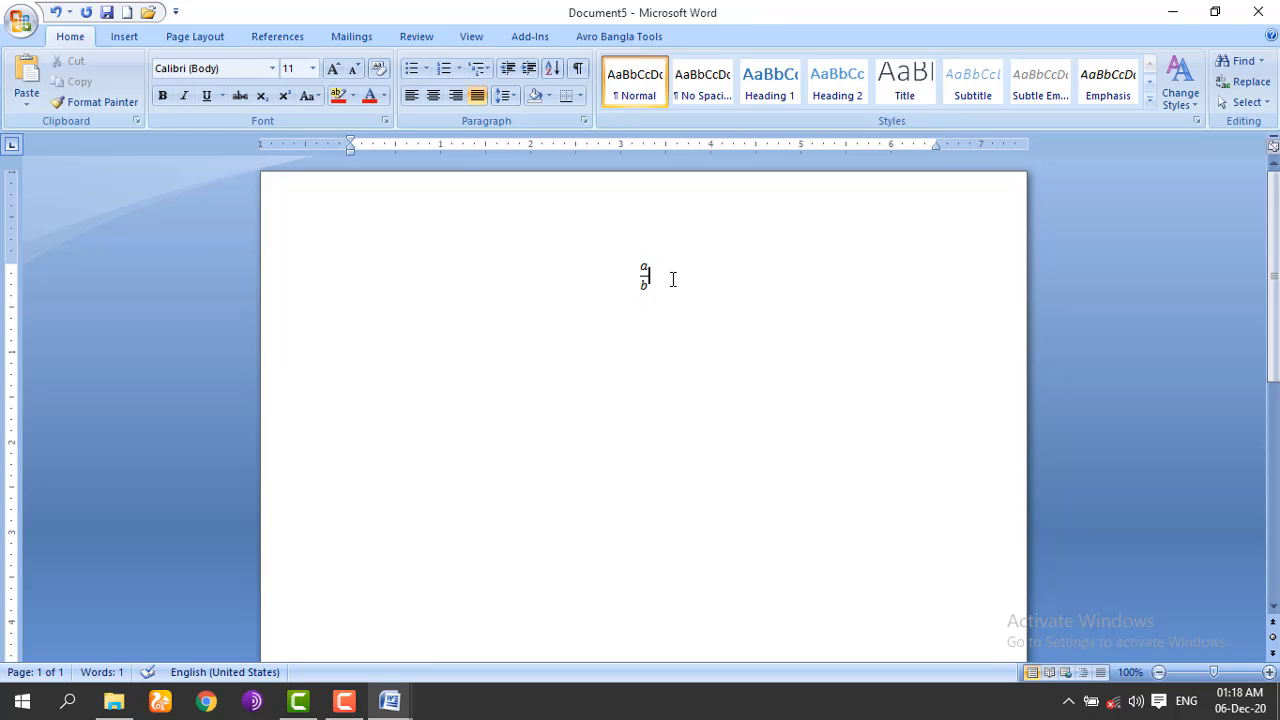
Step: Left-align the line with the a/b fraction and enter a plus sign after it
key("ctrl+l")
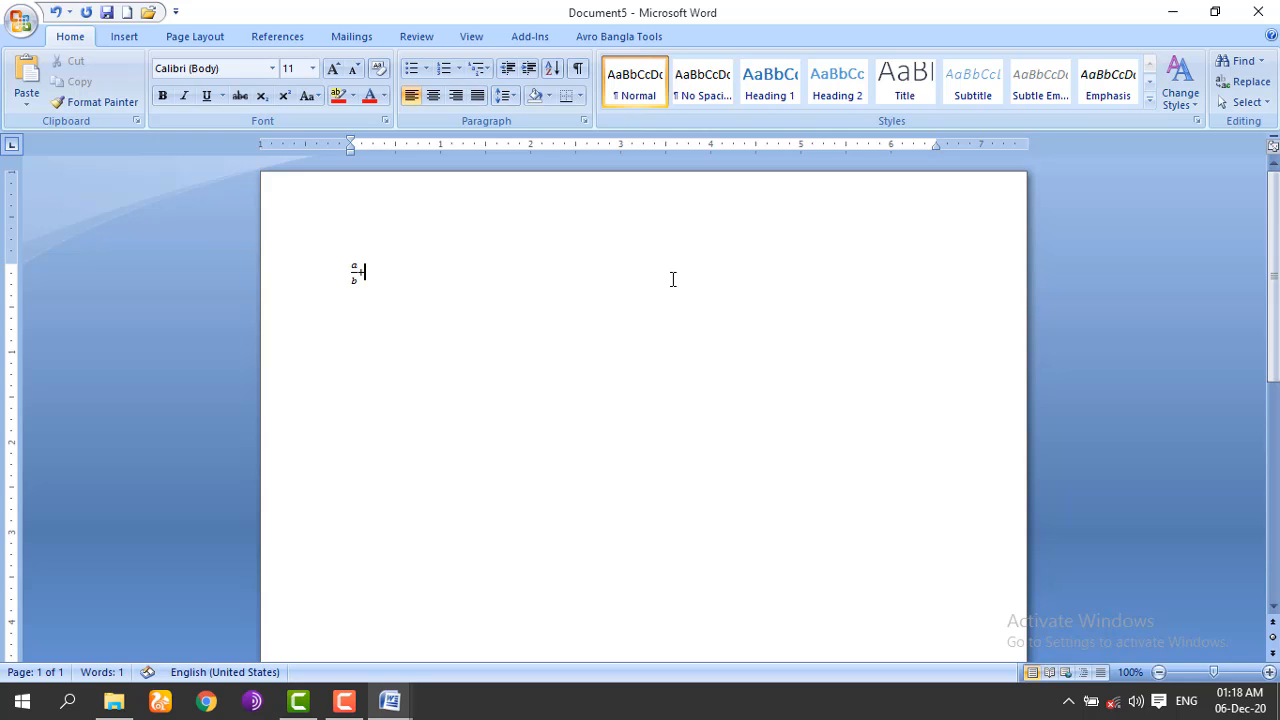
type("+")
key("BackSpace")
type("+")
Step: Insert a second equation after the plus sign, containing an empty stacked fraction
left_click(130, 37)
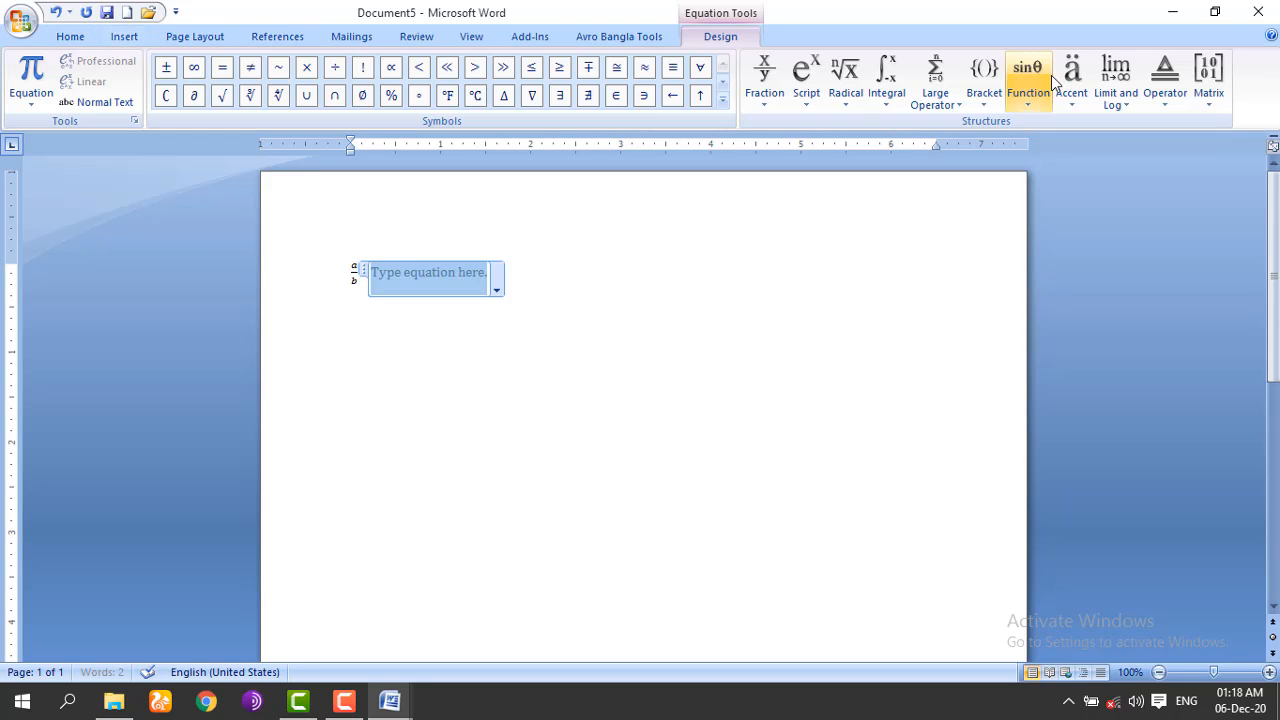
left_click(1050, 75)
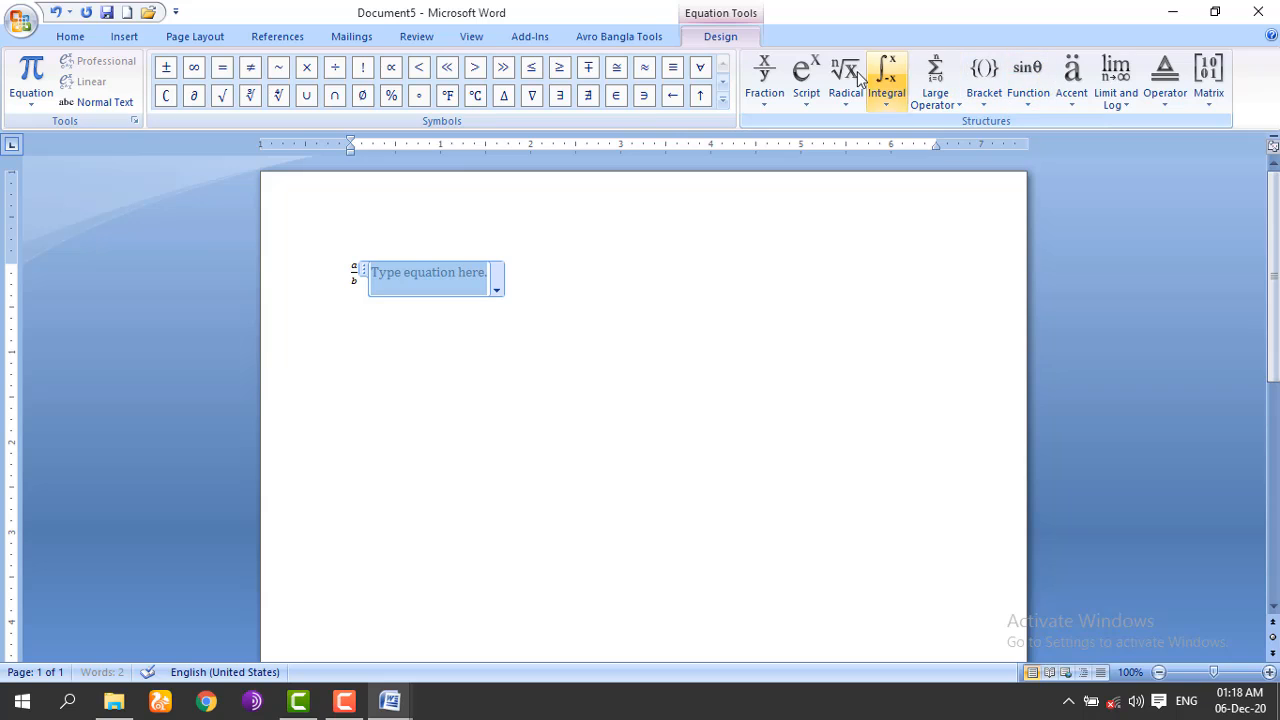
left_click(765, 78)
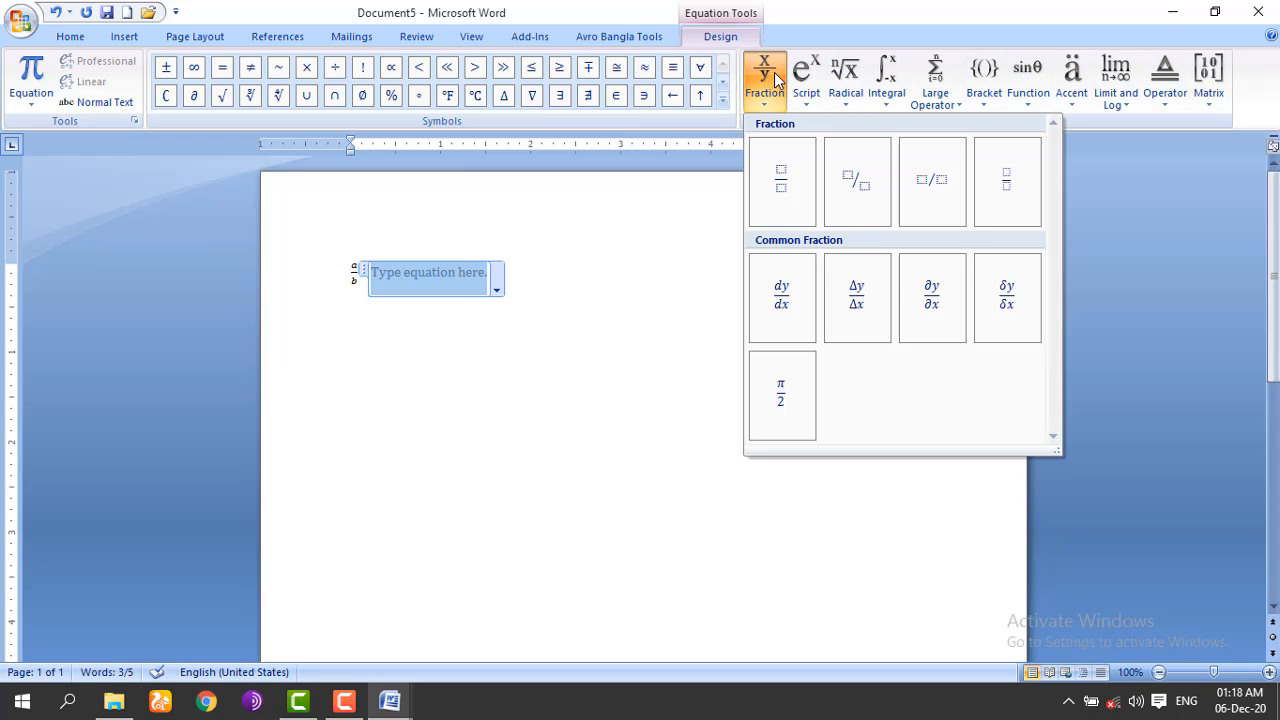
left_click(799, 217)
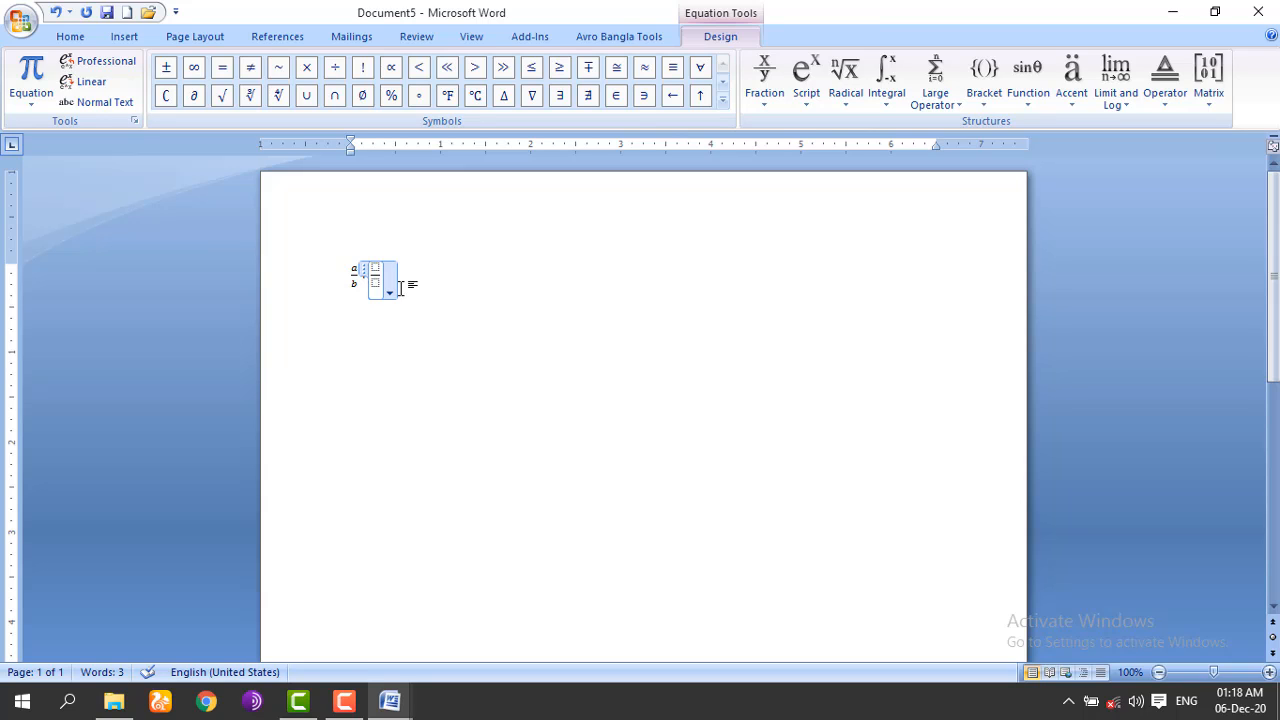
Step: Fill the second fraction with c over e and enter "= ab" after it
left_click(376, 268)
type("c")
left_click(376, 280)
type("d")
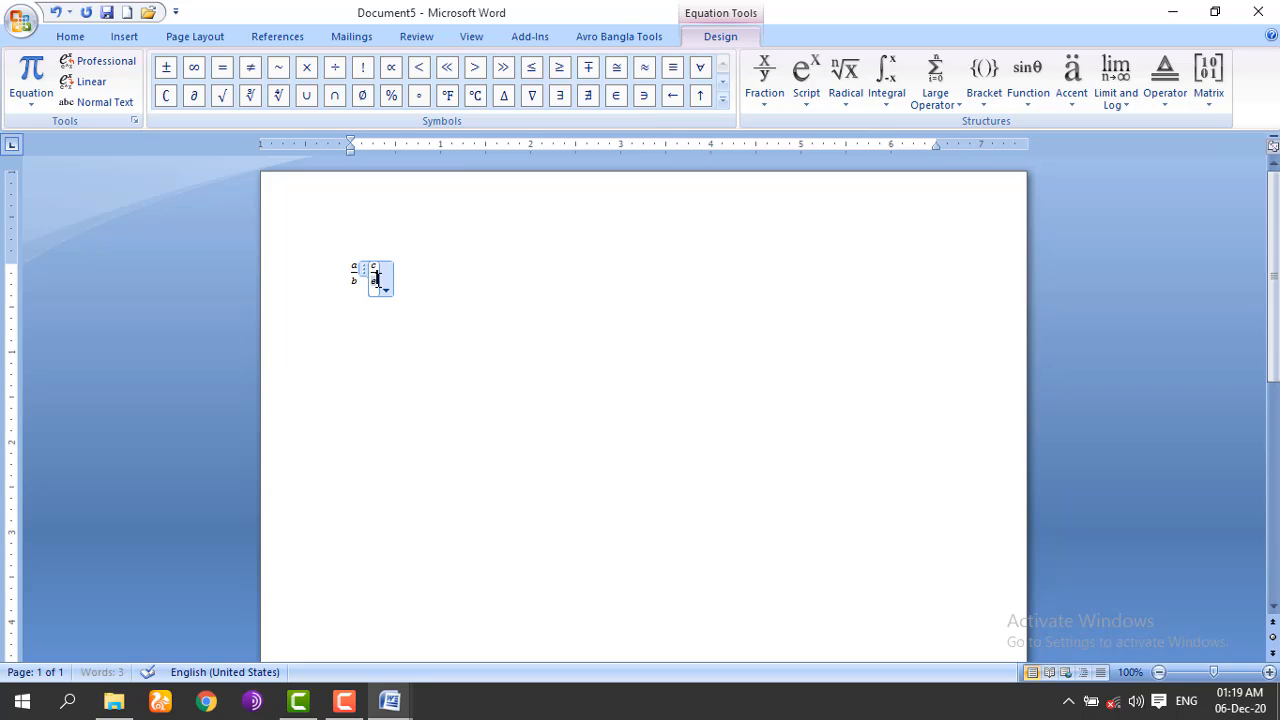
left_click(428, 289)
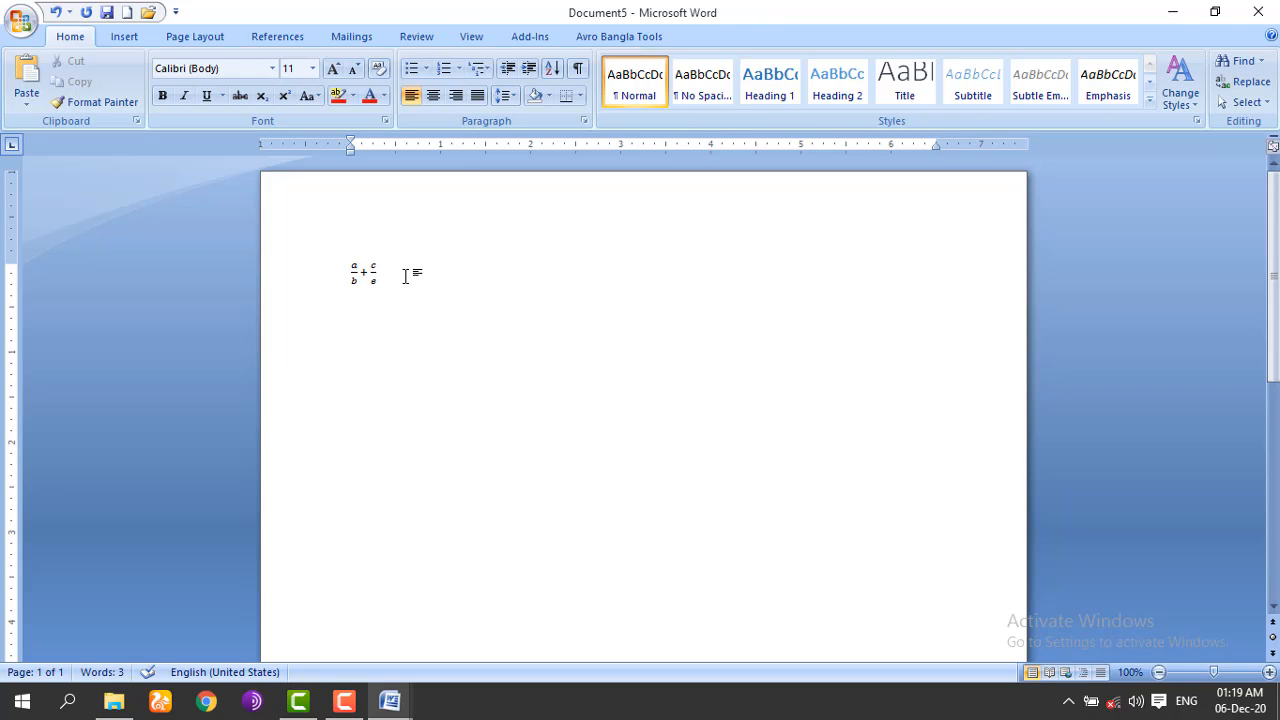
type("= ab")
Step: Turn the whole line into plain text and convert it back into one single equation
left_click_drag(406, 265, 351, 257)
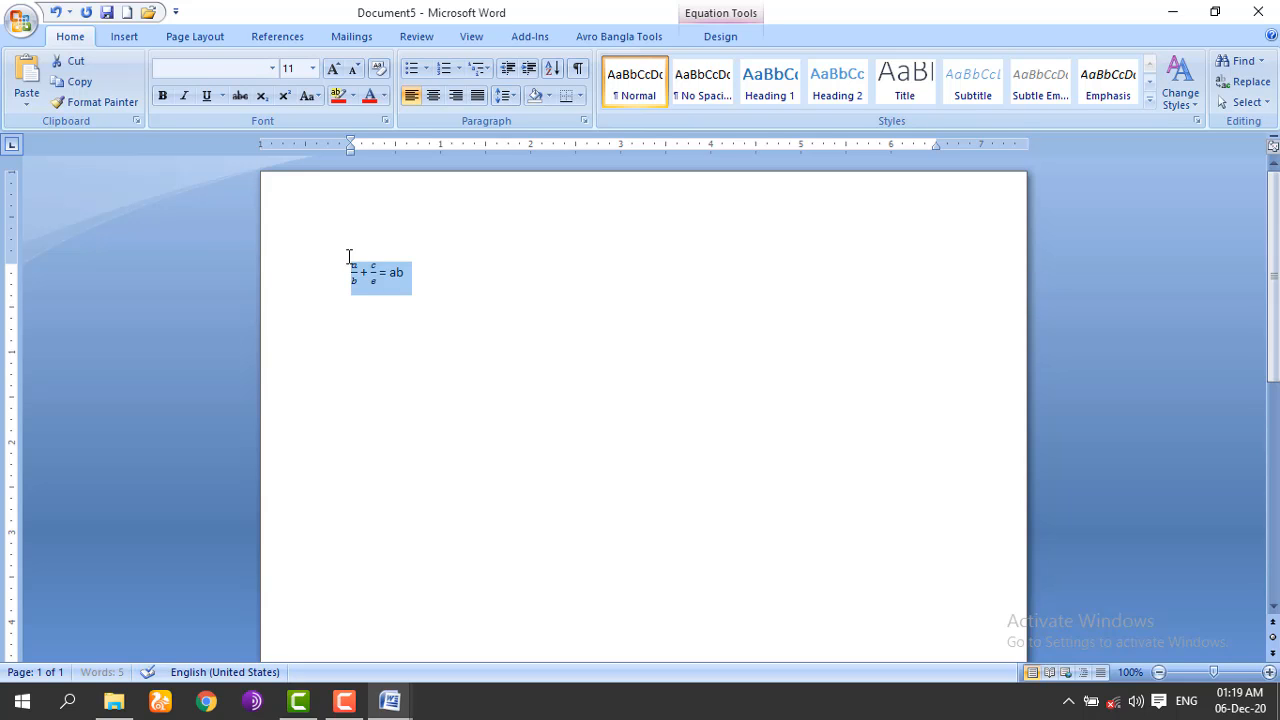
left_click(126, 35)
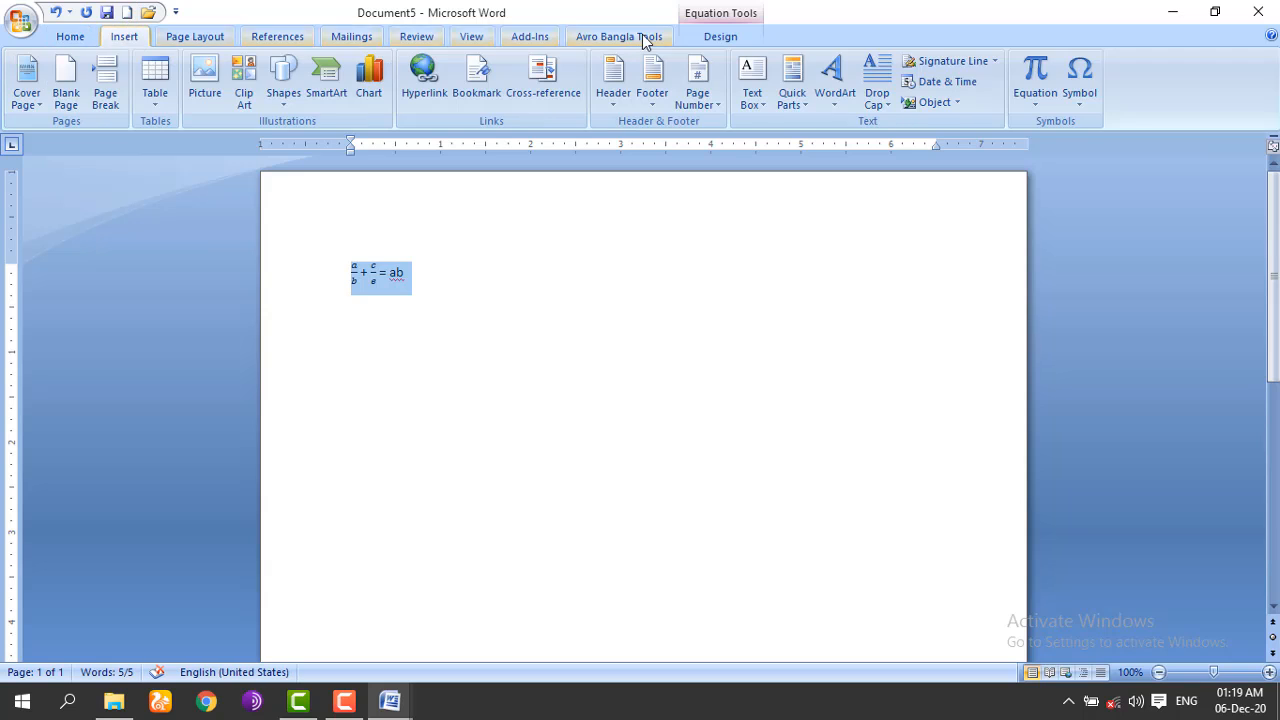
left_click(1037, 75)
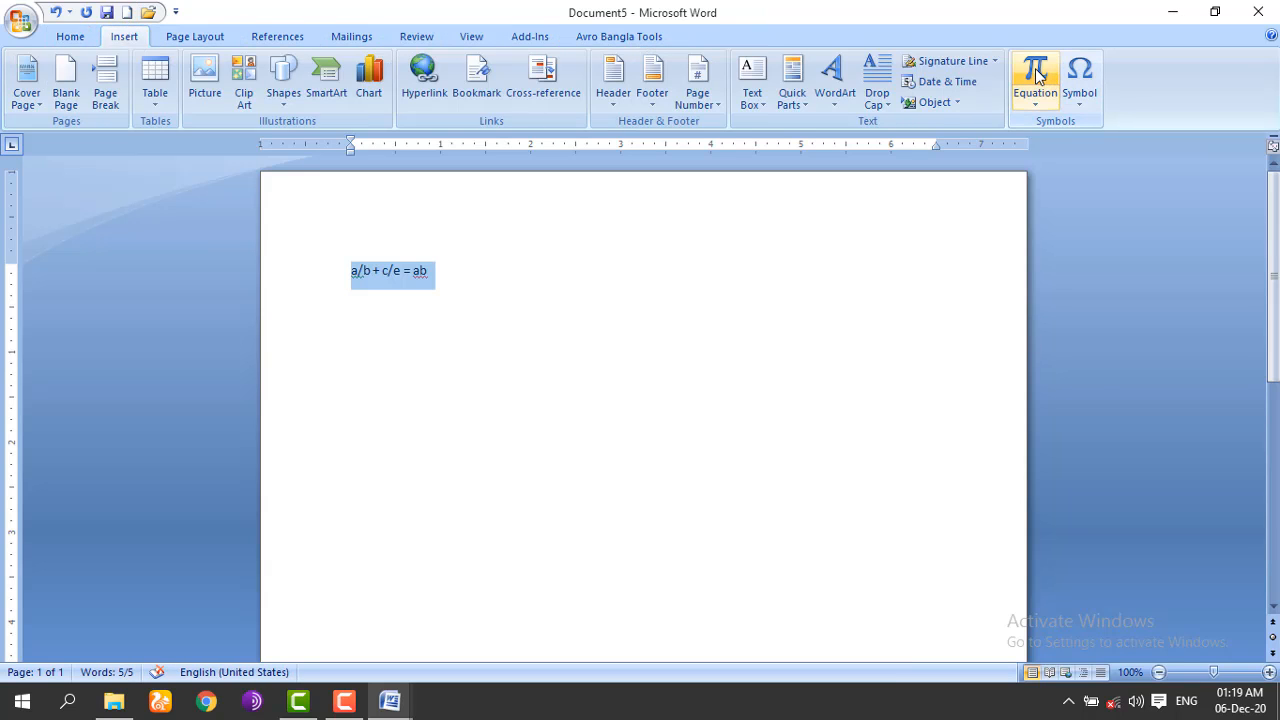
left_click(1037, 75)
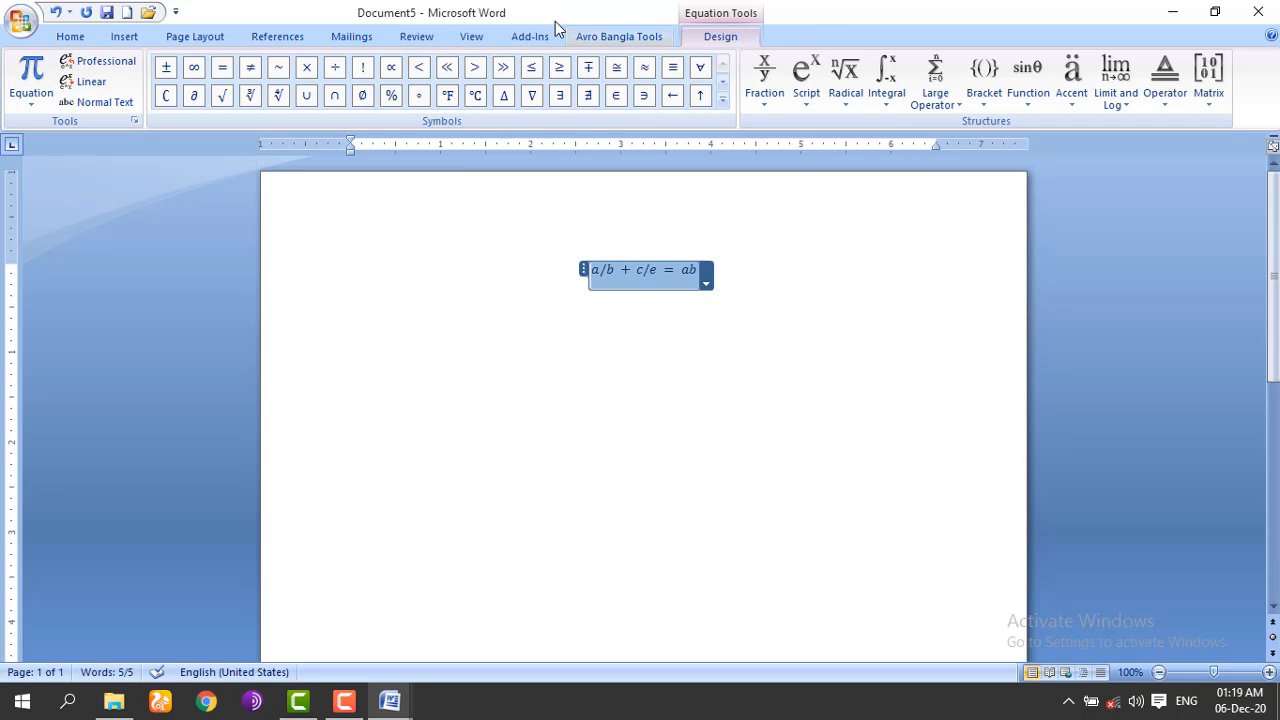
Step: Replace the selected equation's content with the copyright symbol ©
left_click(118, 37)
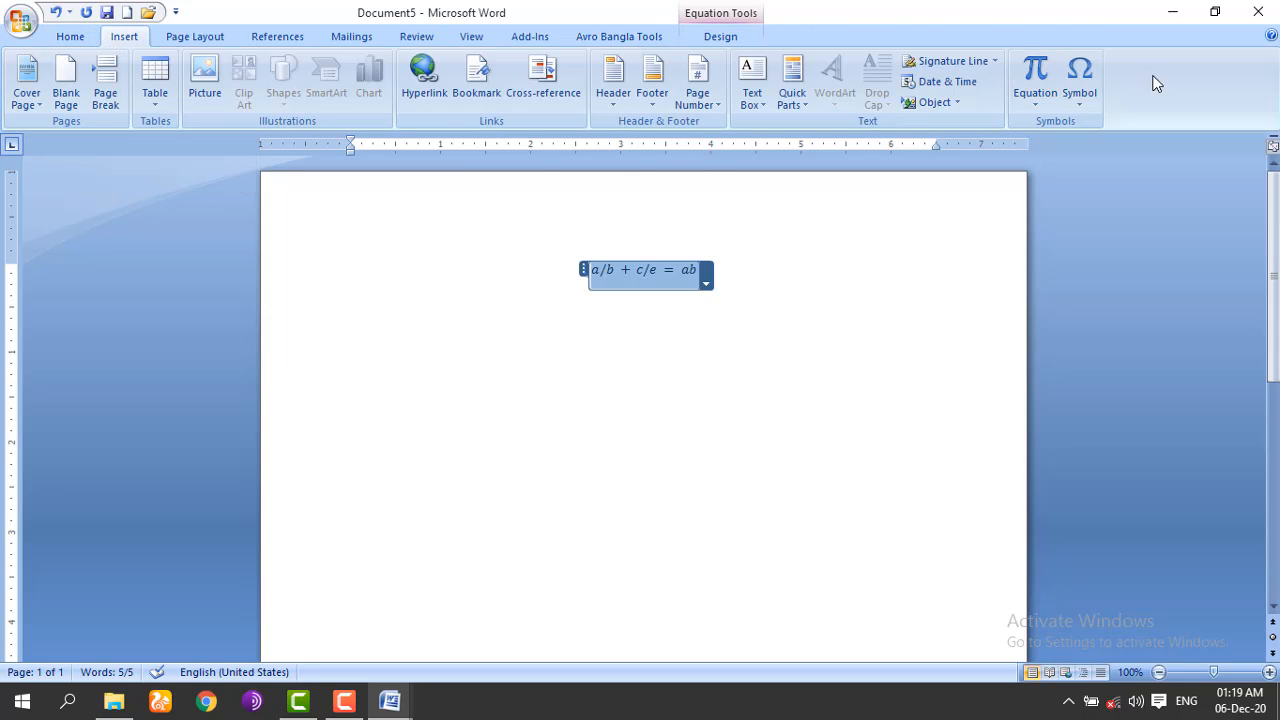
left_click(1088, 95)
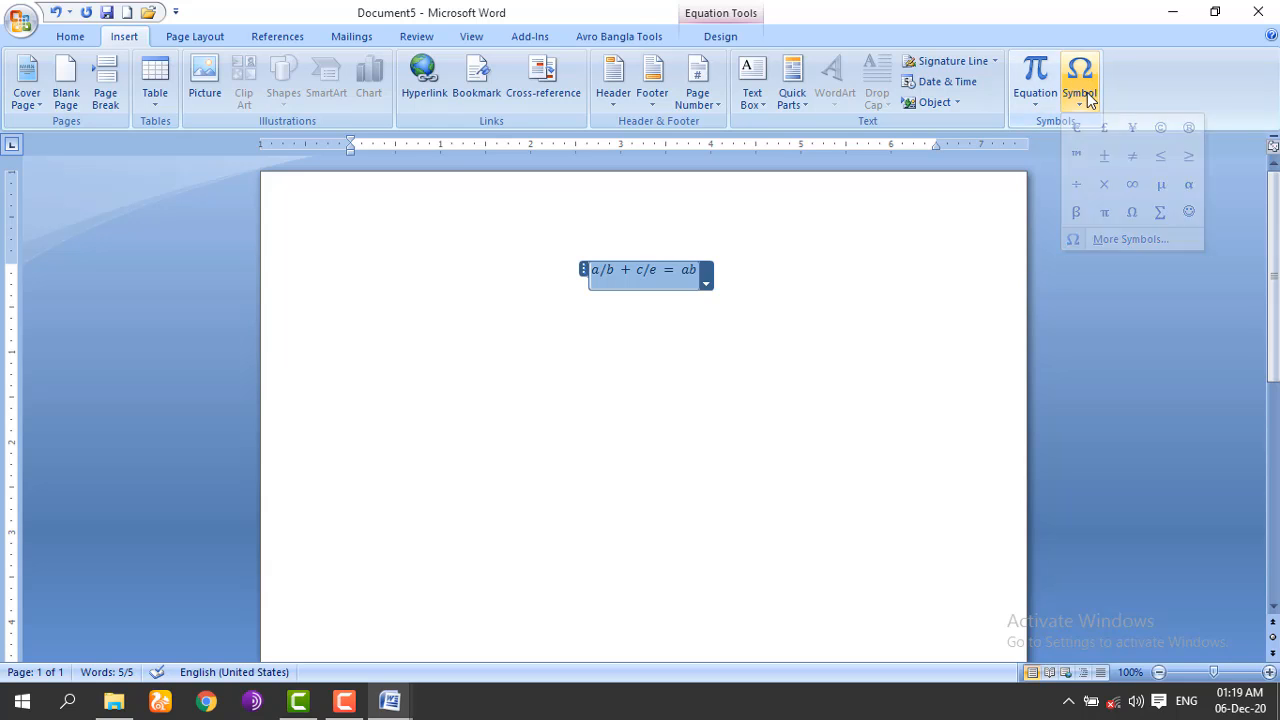
left_click(1082, 97)
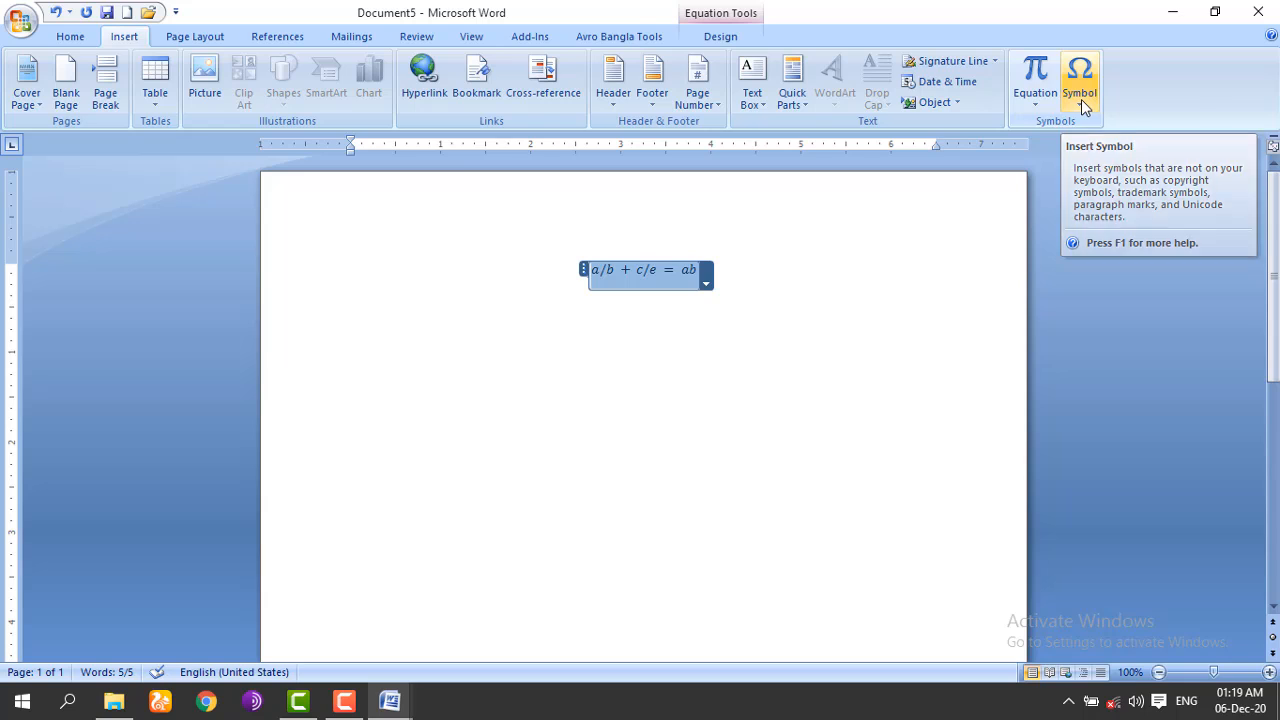
left_click(1081, 99)
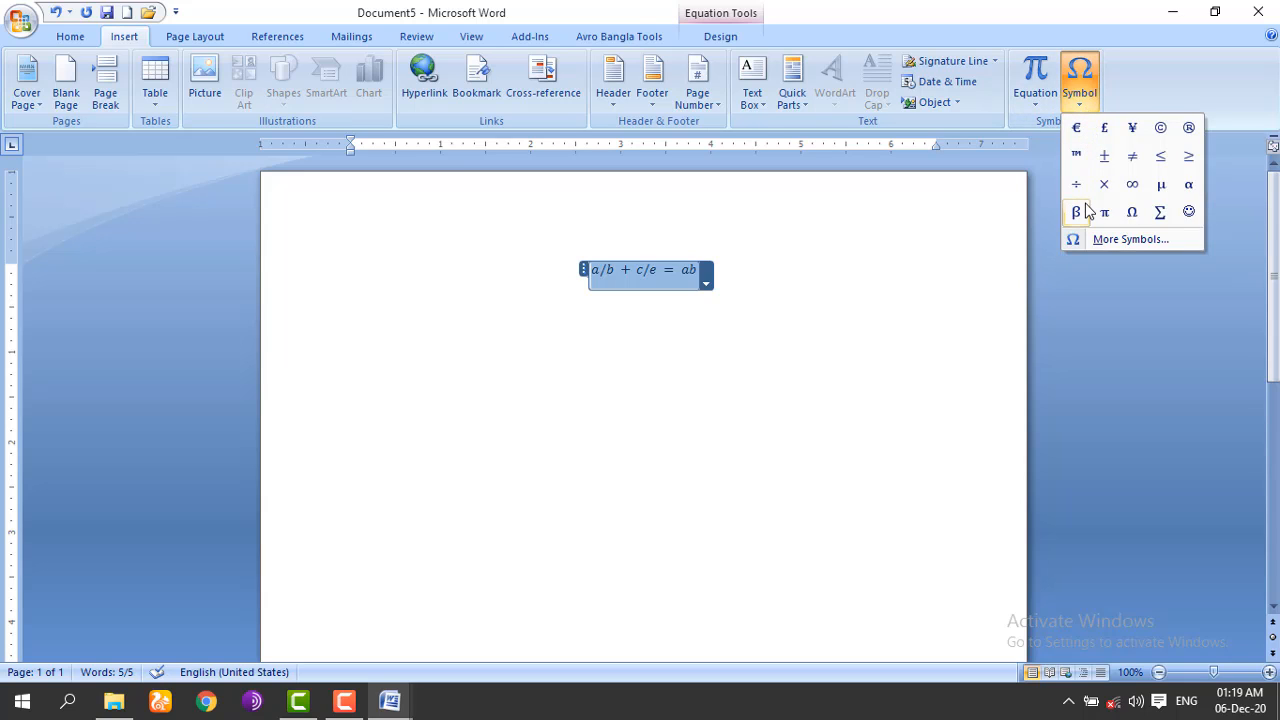
left_click(1160, 129)
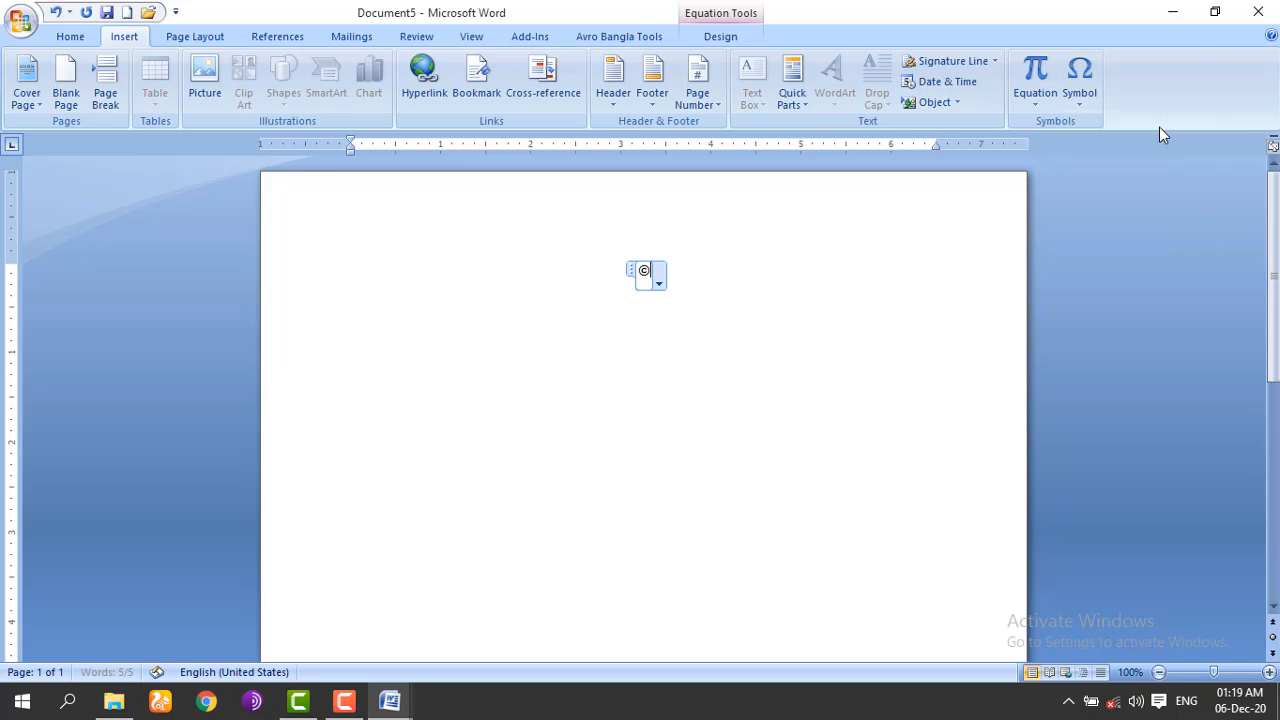
left_click(705, 306)
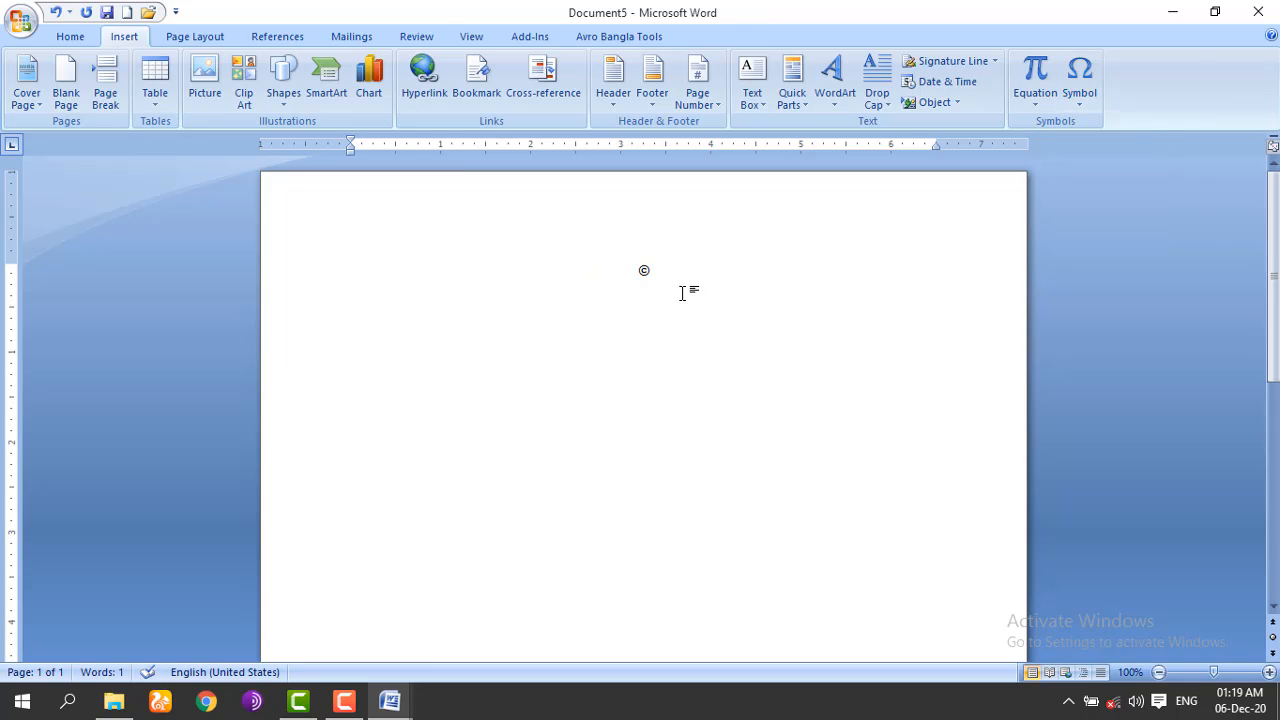
Step: Set the font size of the © symbol to 18
left_click_drag(660, 274, 626, 271)
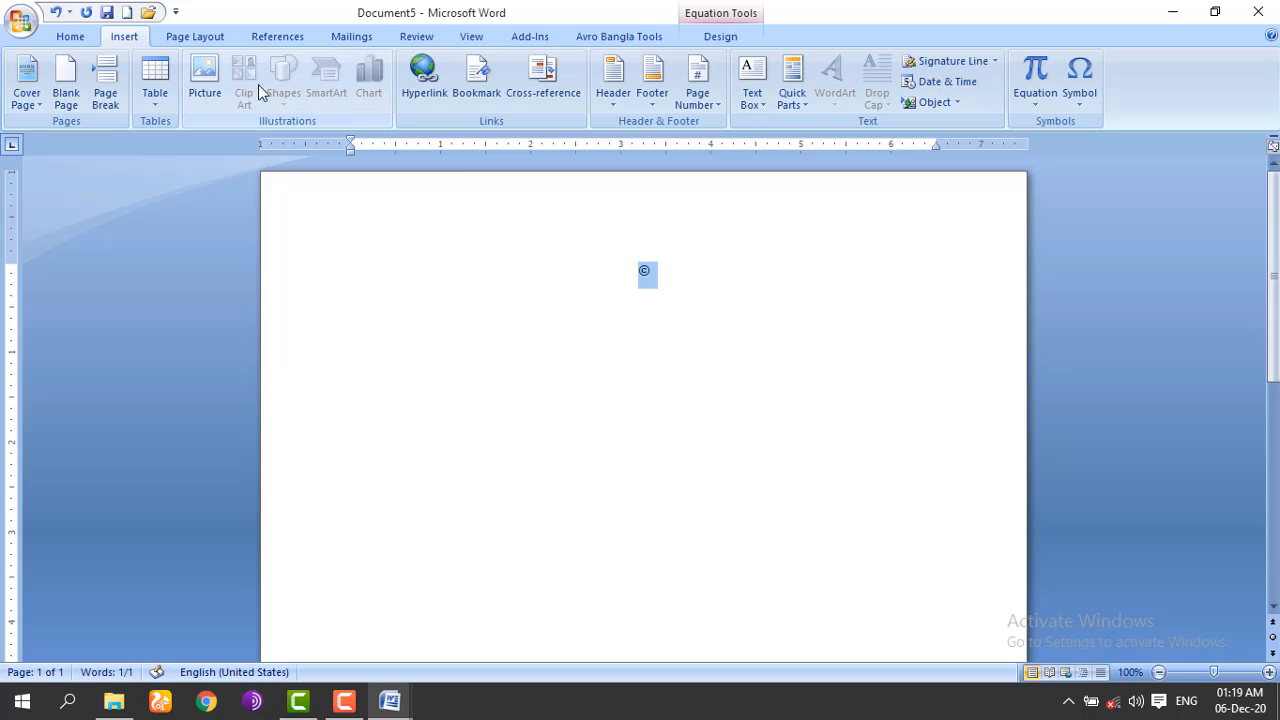
left_click(84, 36)
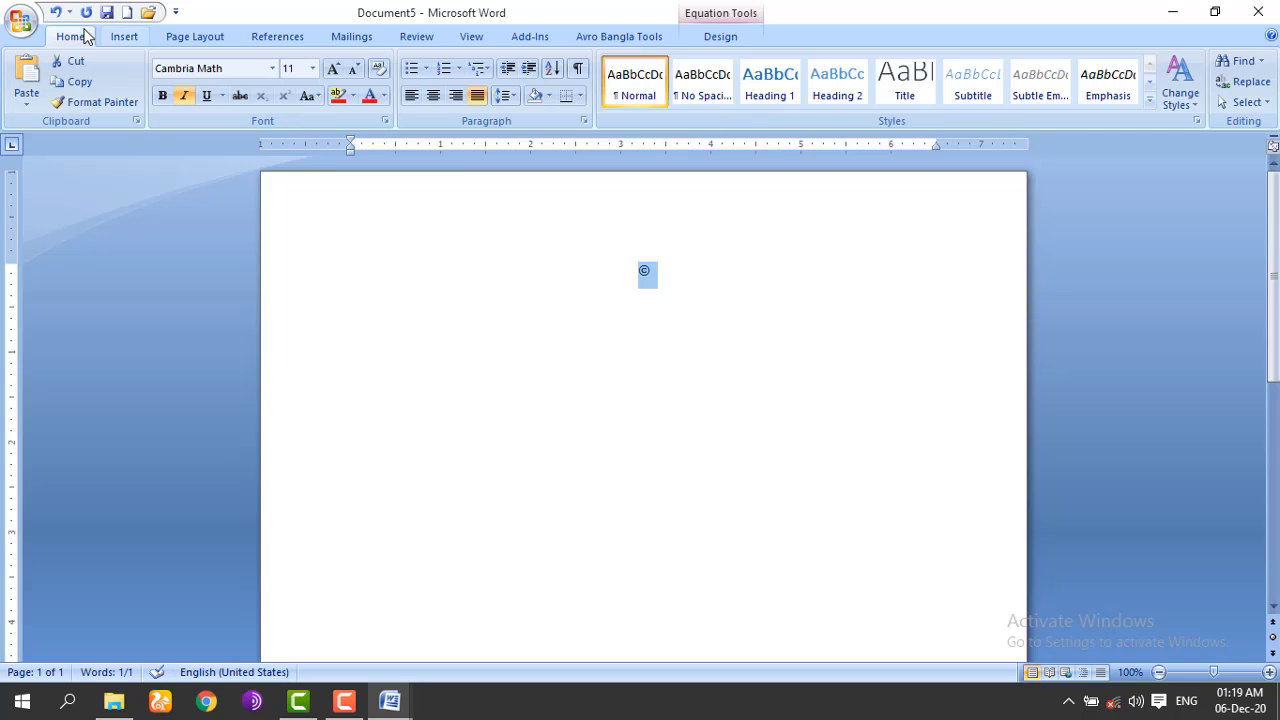
left_click(314, 68)
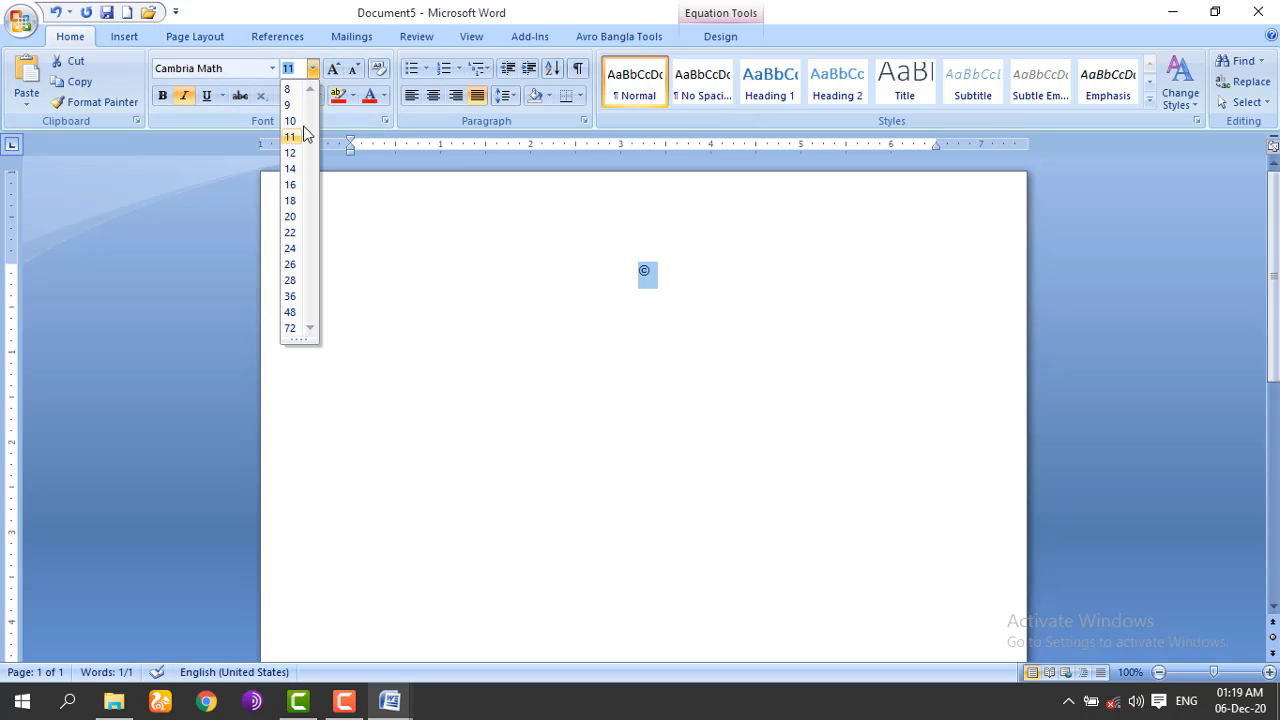
left_click(293, 202)
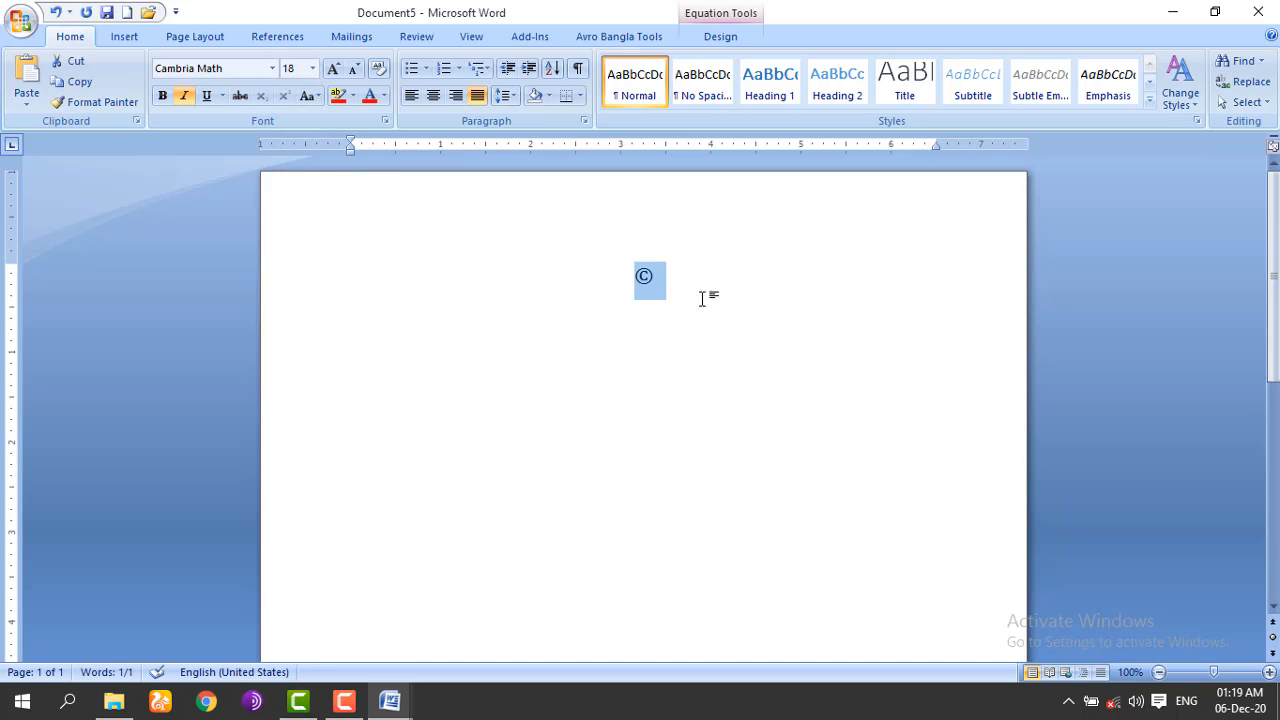
left_click(665, 258)
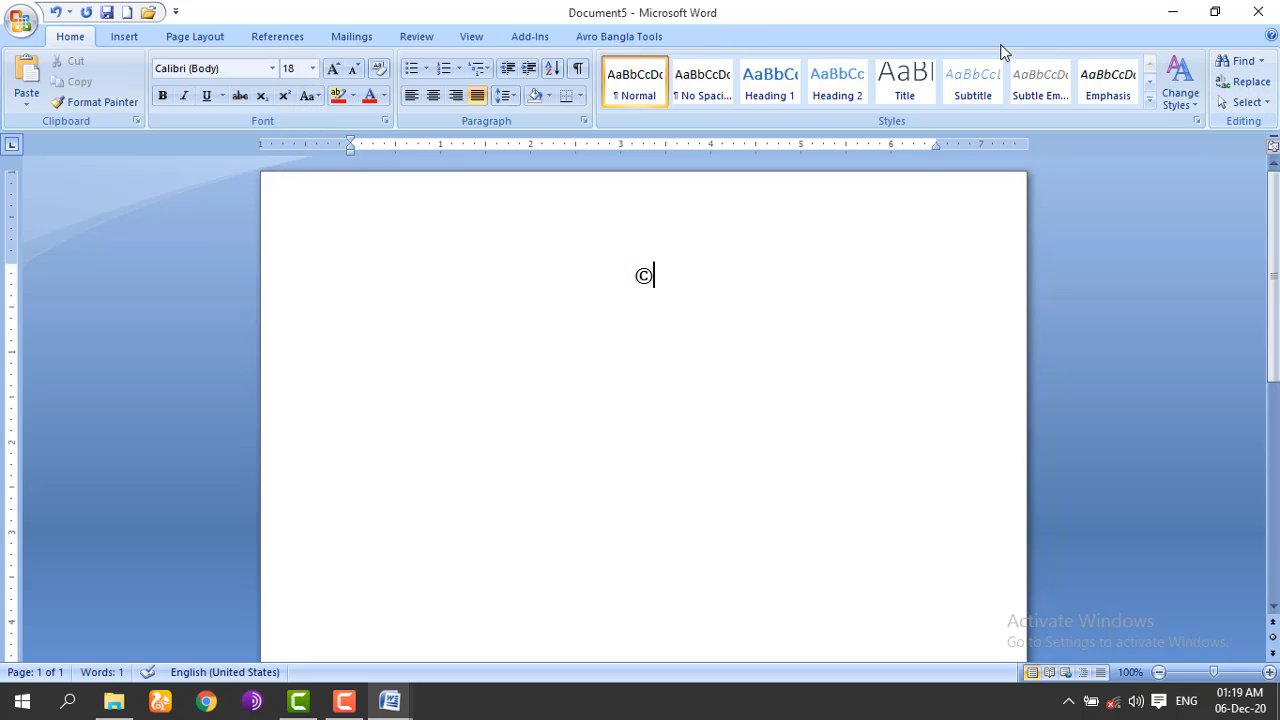
Step: Insert the Greek small letter beta (β) after the © from the full Symbol collection
left_click(124, 37)
left_click(1082, 74)
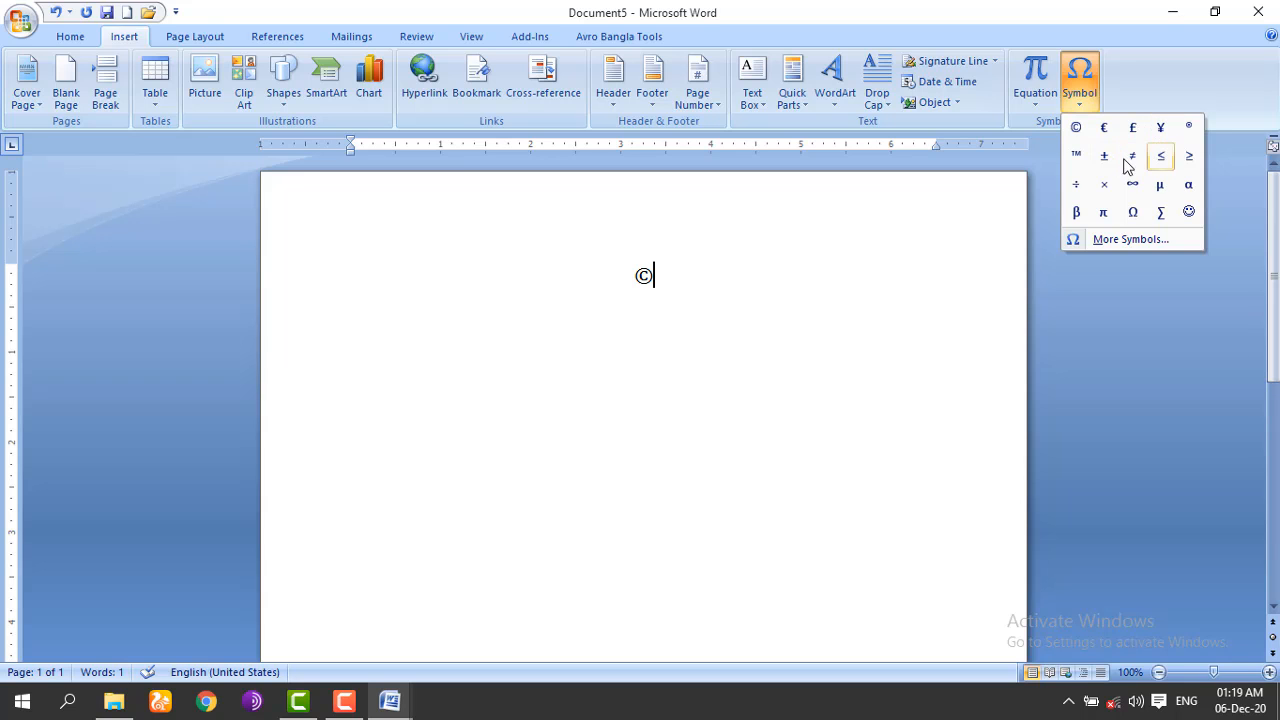
left_click(1117, 241)
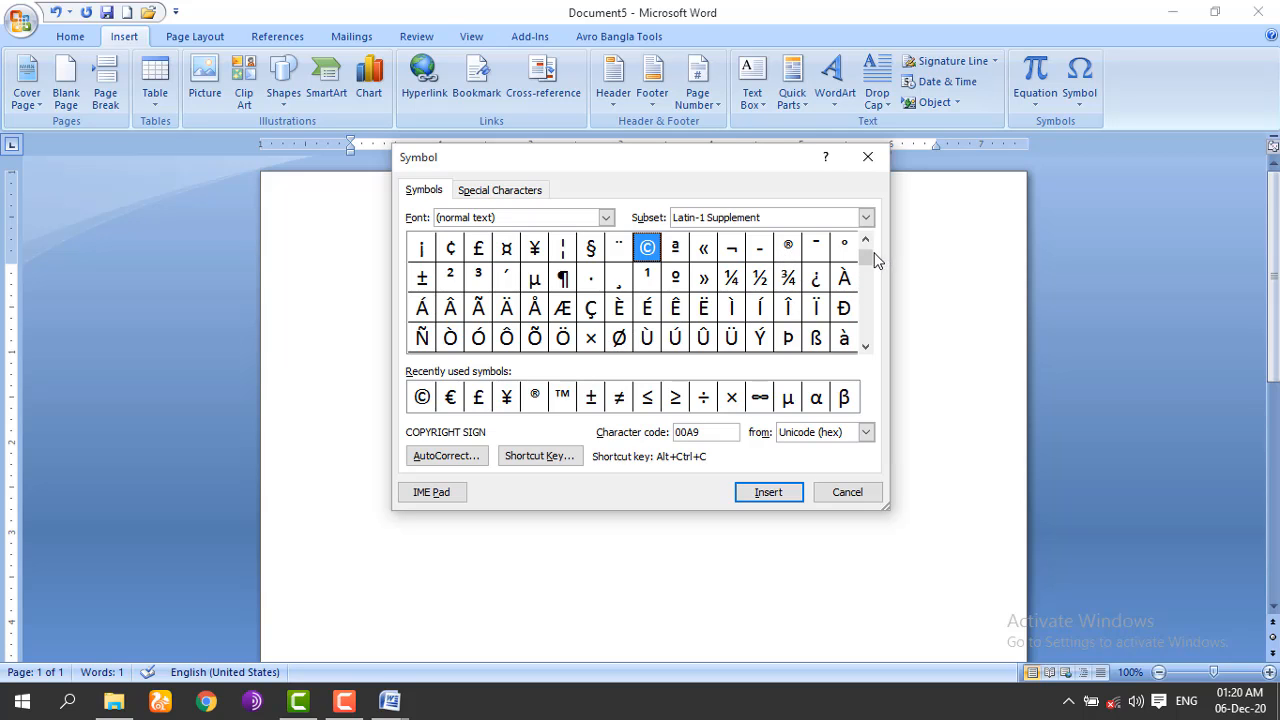
left_click_drag(869, 272, 881, 332)
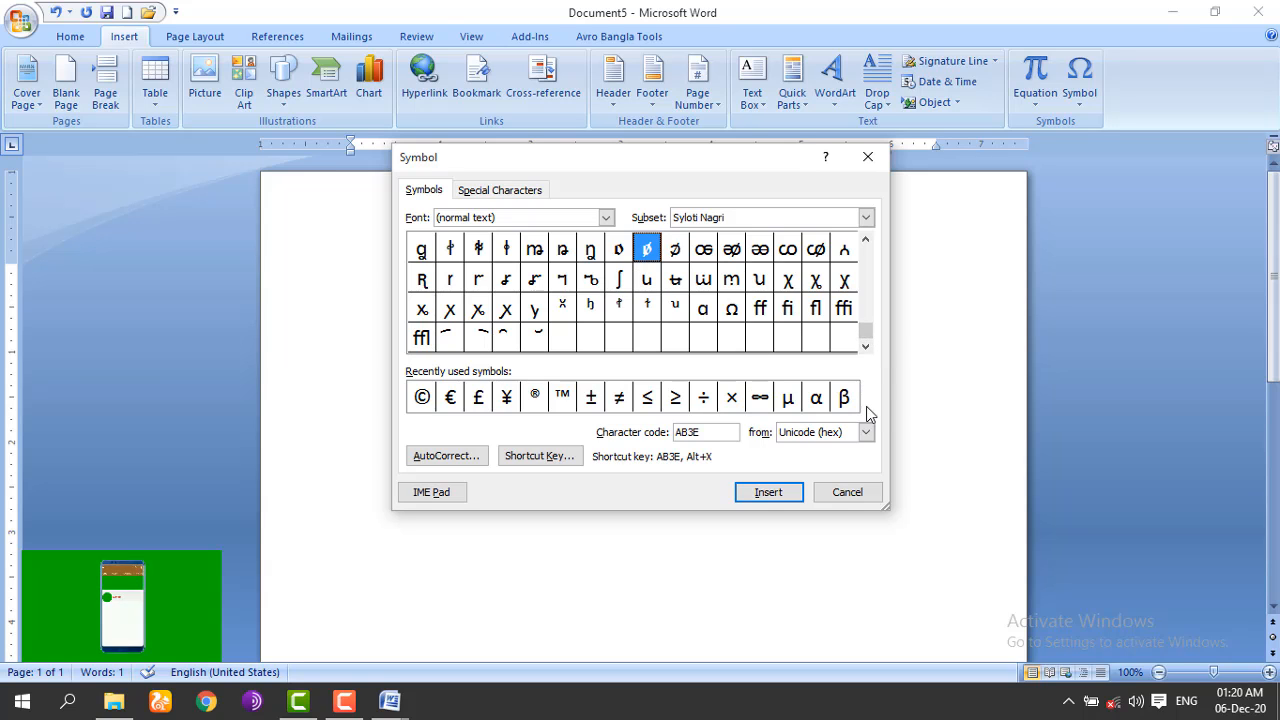
left_click(842, 397)
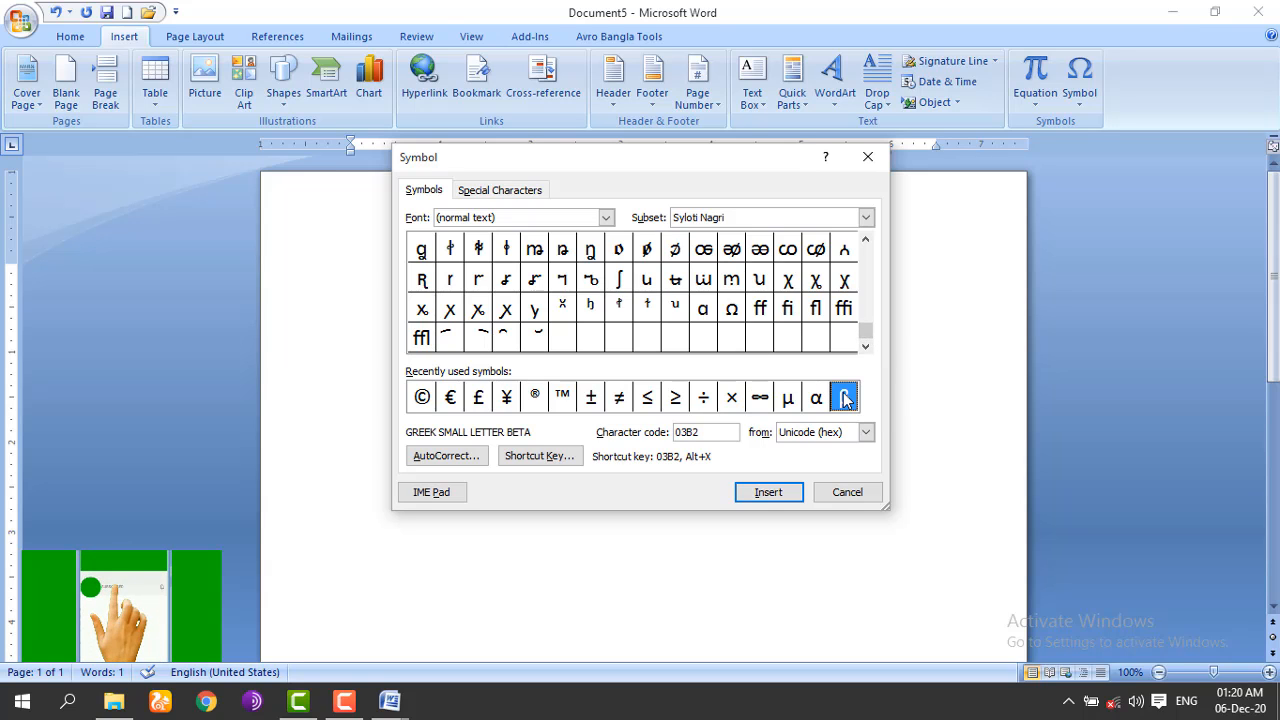
left_click(770, 500)
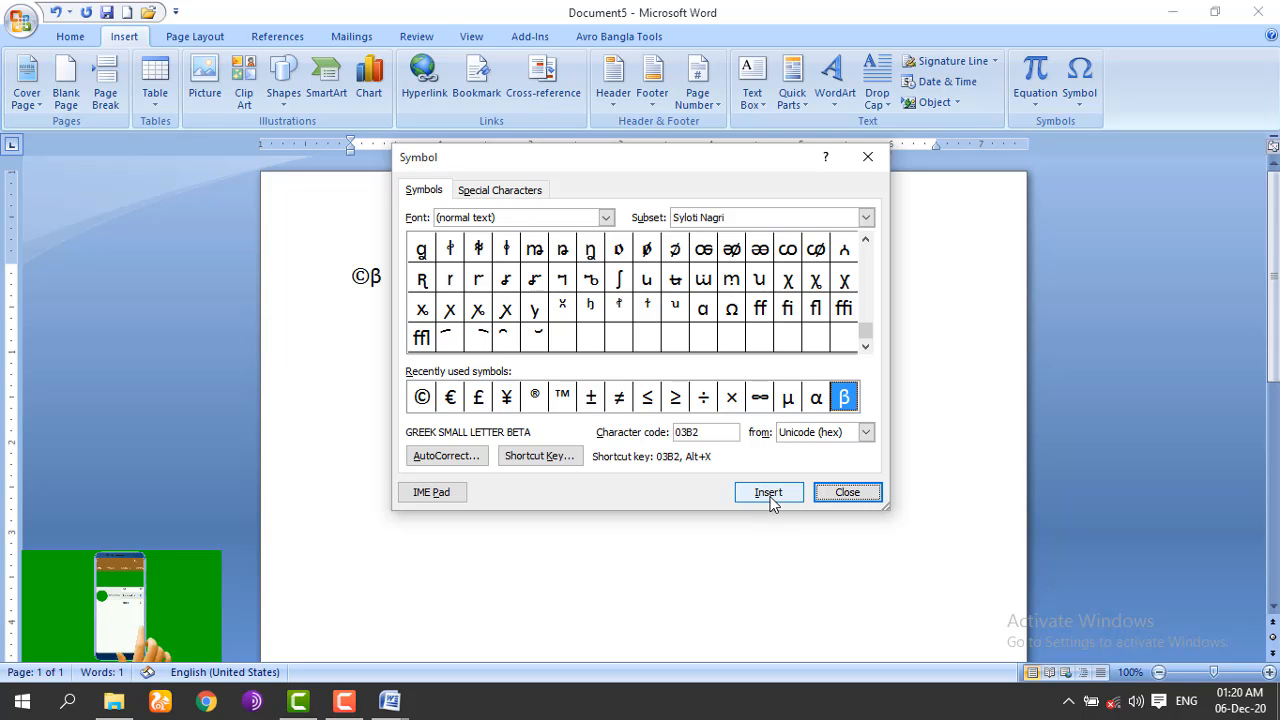
left_click(852, 494)
Step: Select the © and β symbols on the first line
left_click_drag(376, 278, 350, 278)
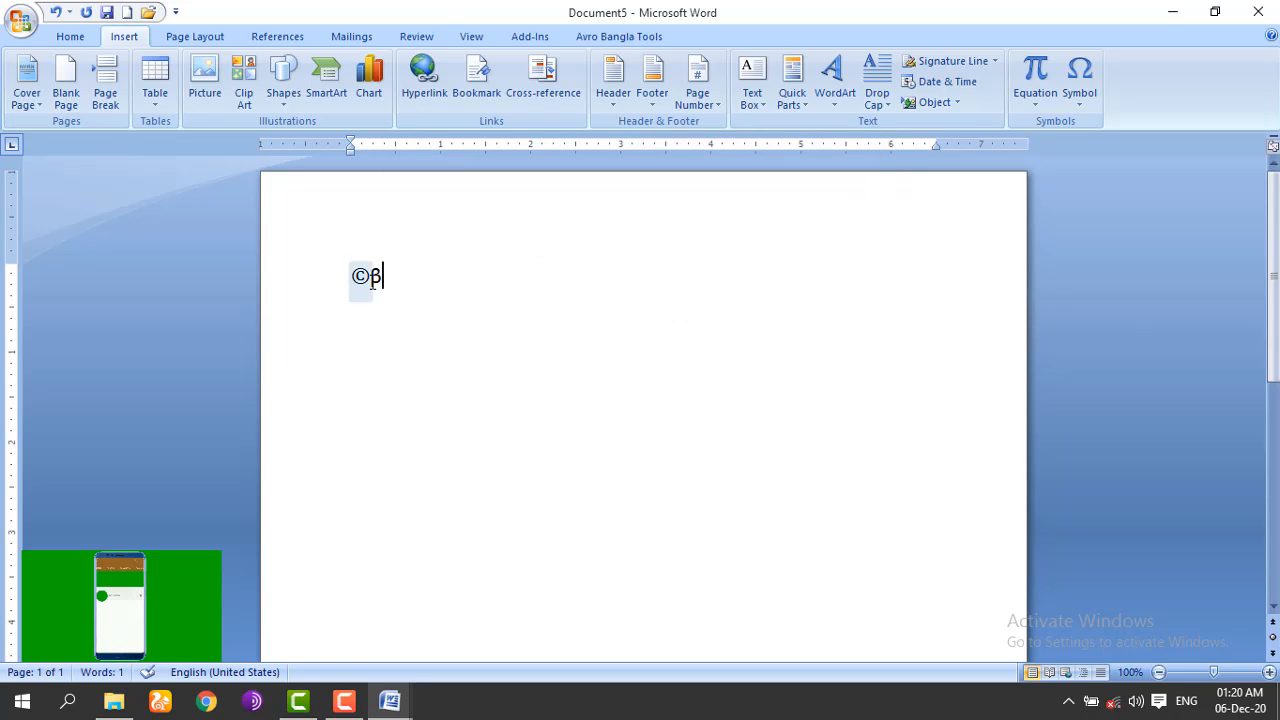